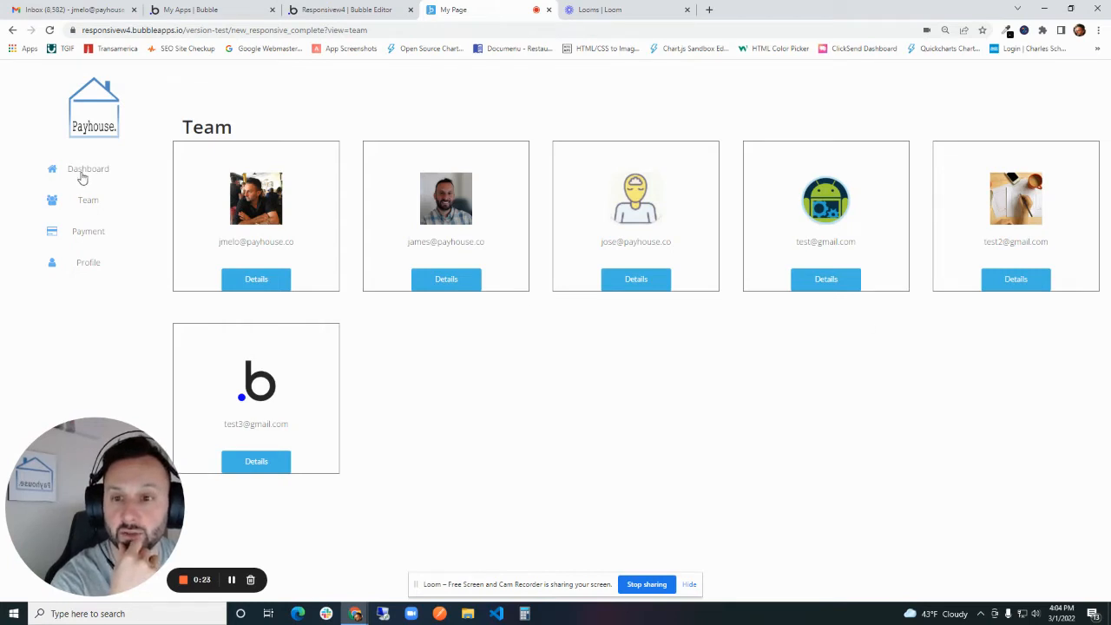
# - Browse the finished page's Dashboard, Team, Payment and Profile views and check the view parameter in the URL
pyautogui.click(81, 176)
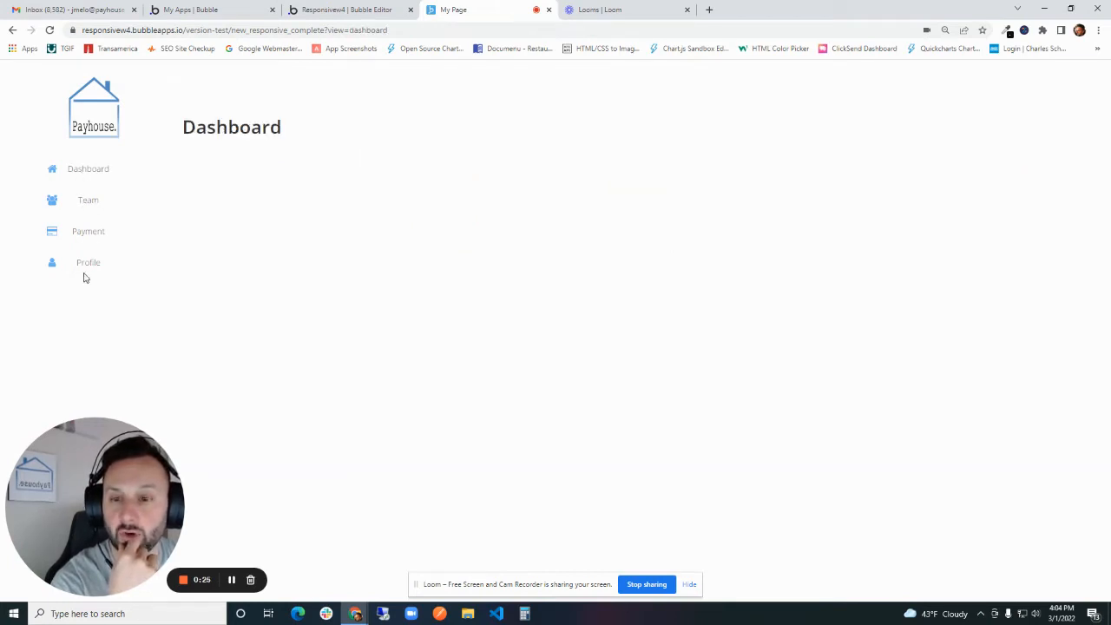
pyautogui.click(92, 205)
pyautogui.moveTo(395, 29); pyautogui.dragTo(358, 30)
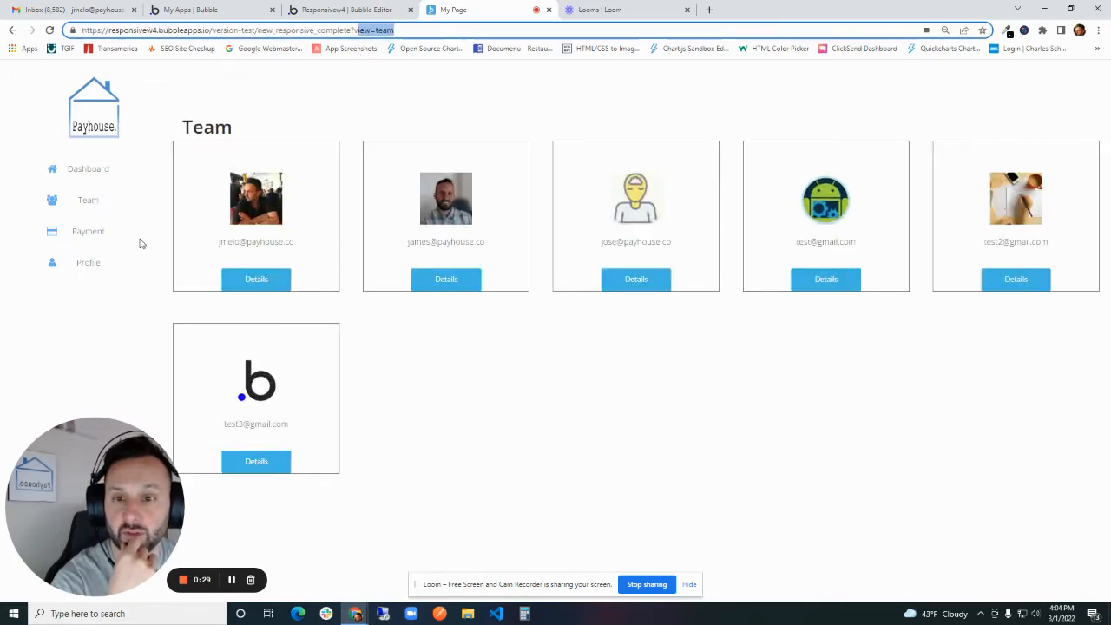
pyautogui.click(111, 234)
pyautogui.click(78, 271)
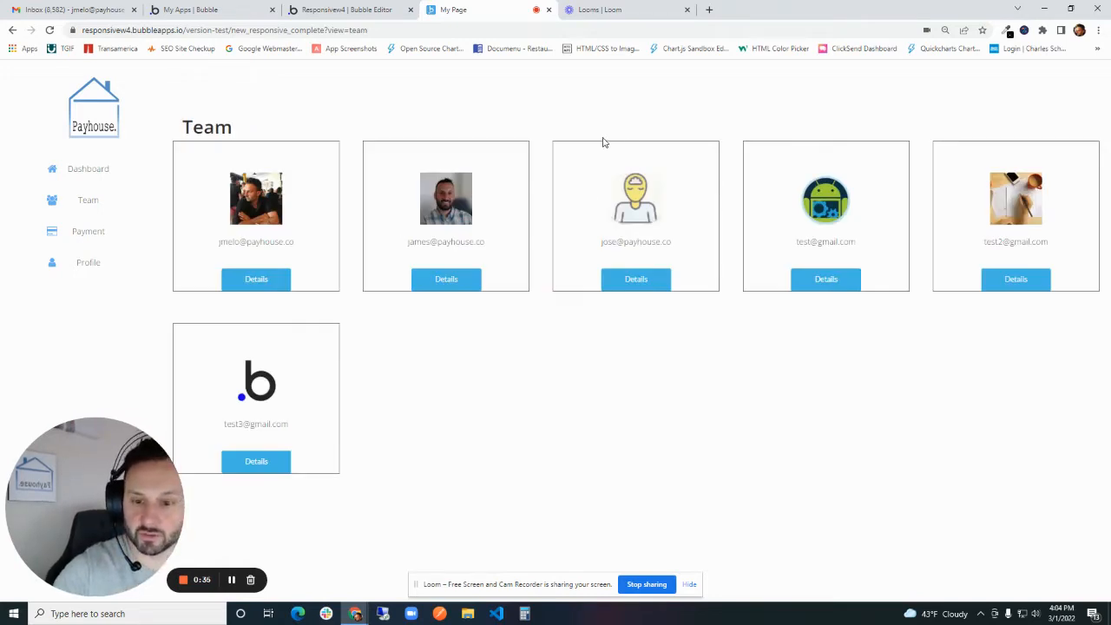
# - Preview the finished page in responsive device mode, resizing it from desktop to mobile width and back, and open the collapsed menu
pyautogui.hotkey('ctrl', 'shift', 'i')
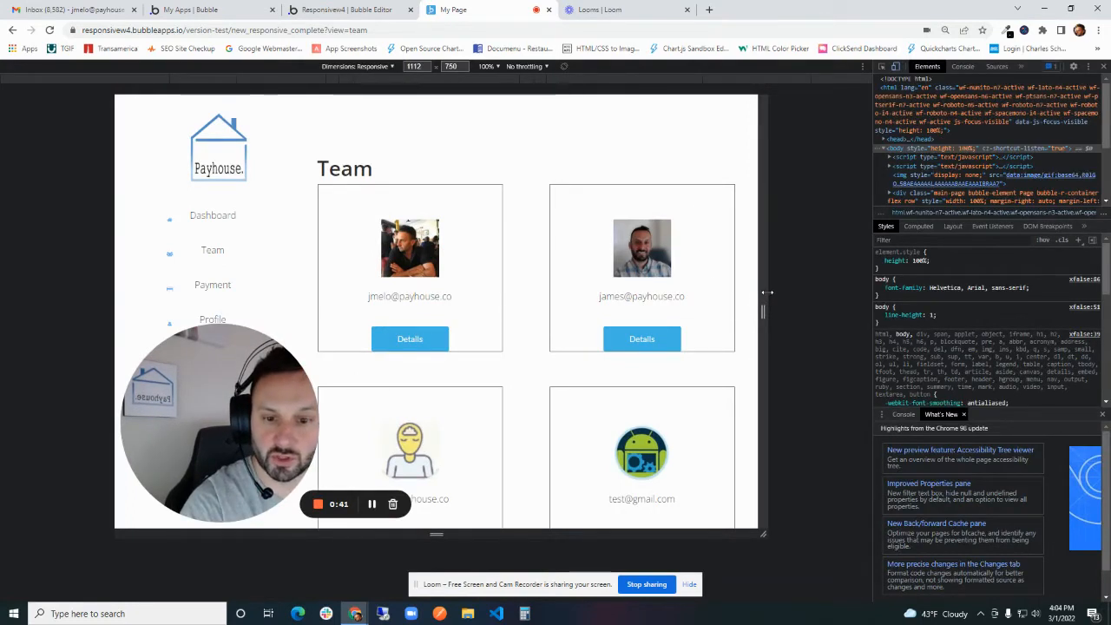
pyautogui.moveTo(767, 294); pyautogui.dragTo(699, 251)
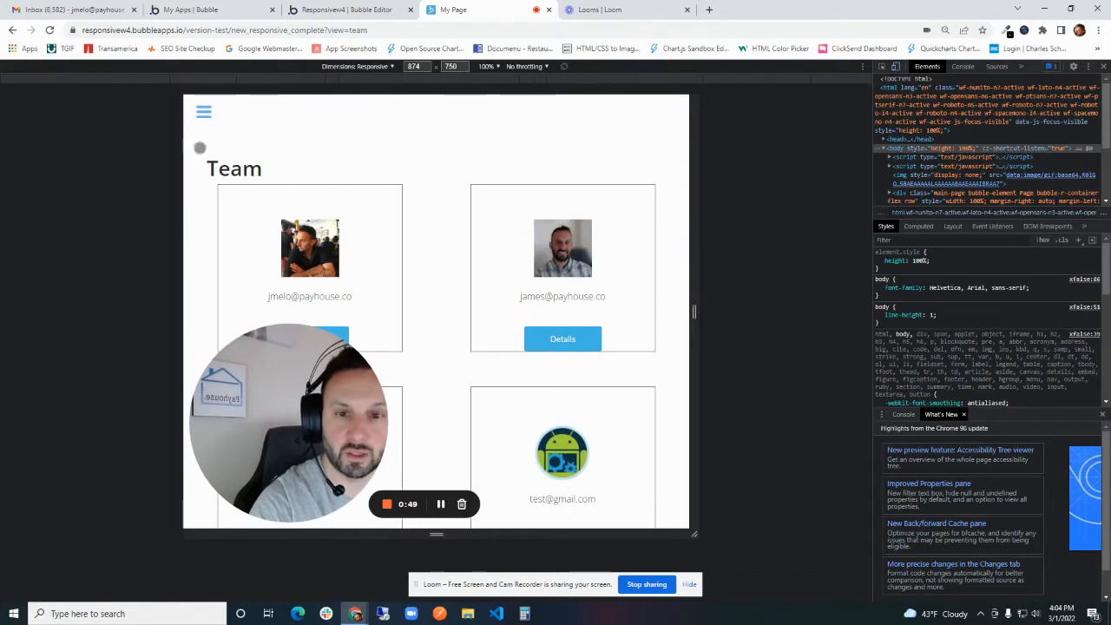
pyautogui.click(203, 111)
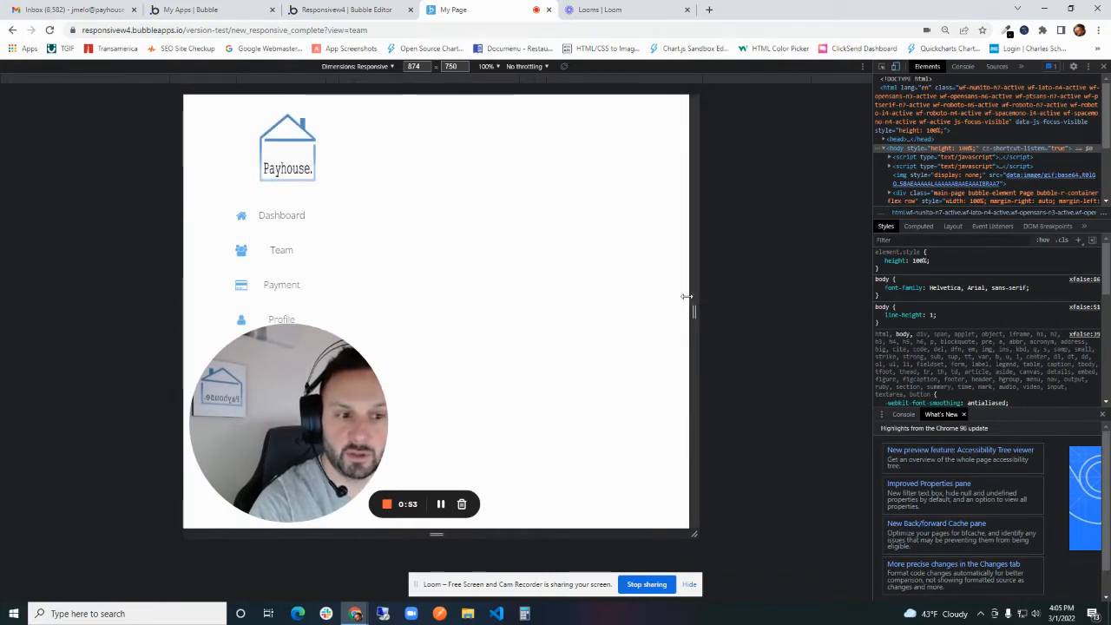
pyautogui.moveTo(693, 298); pyautogui.dragTo(554, 285)
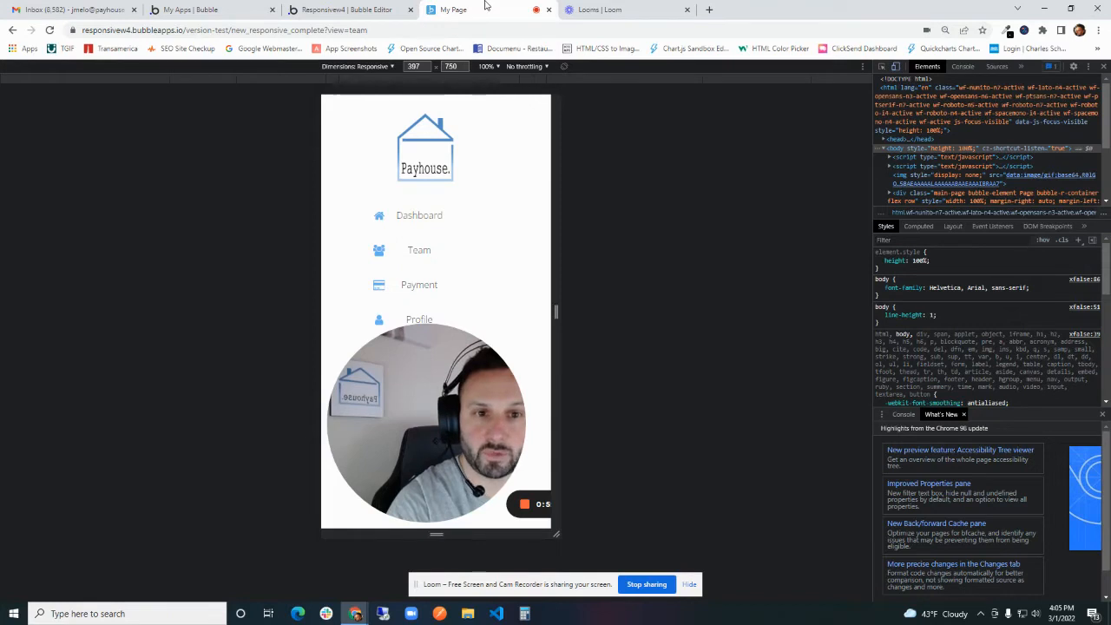
pyautogui.moveTo(561, 276); pyautogui.dragTo(836, 252)
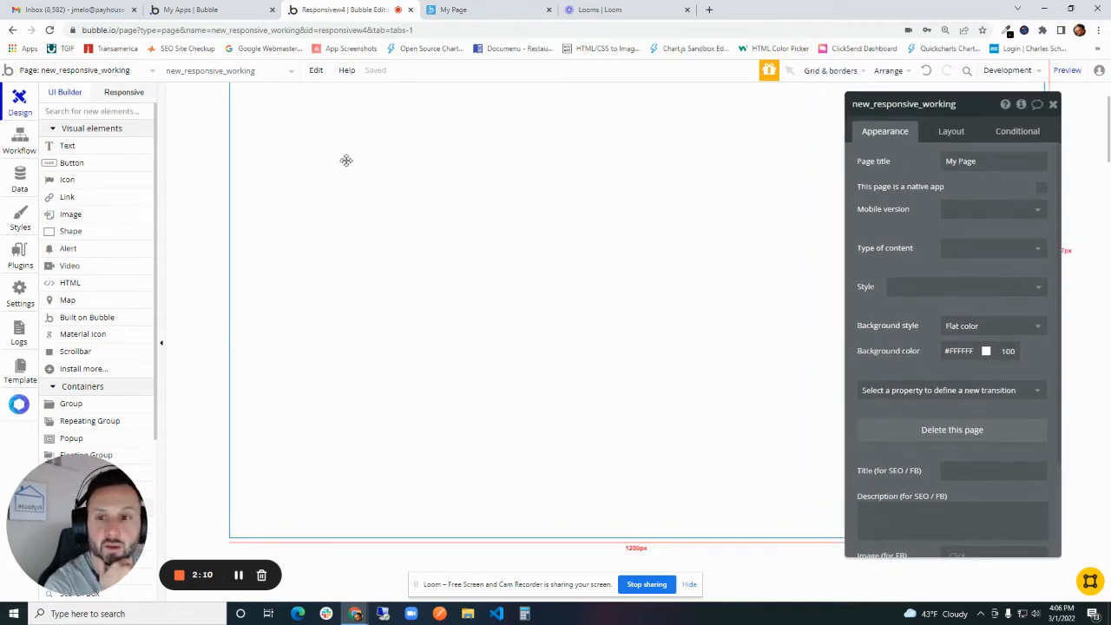
# - Look through the element list of new_responsive_working and the app's list of pages and reusable elements in the Bubble editor
pyautogui.click(216, 70)
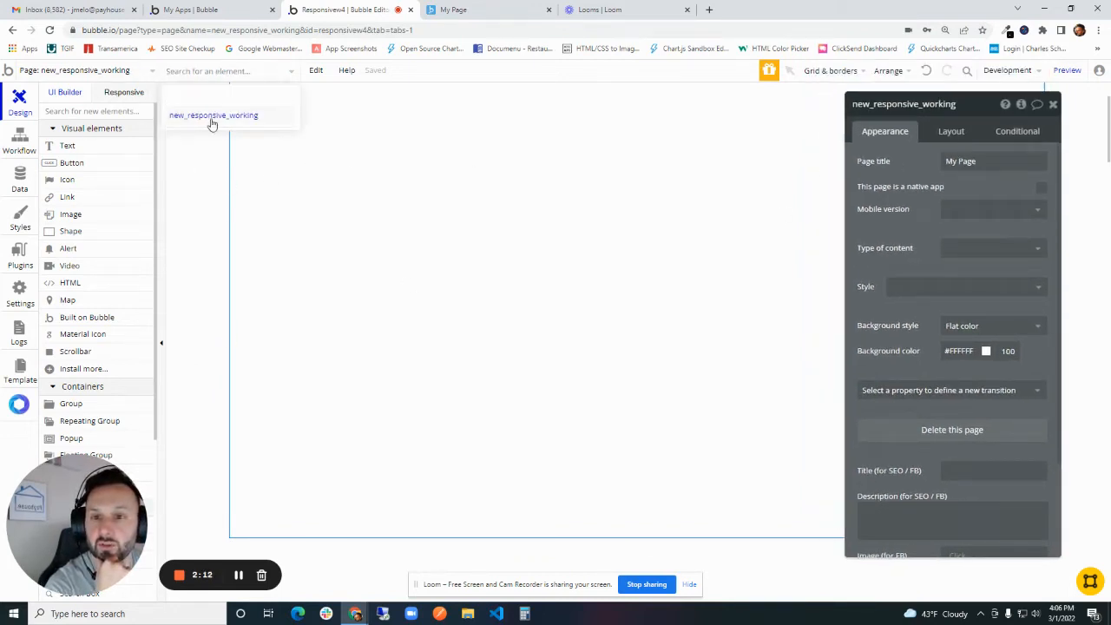
pyautogui.click(233, 207)
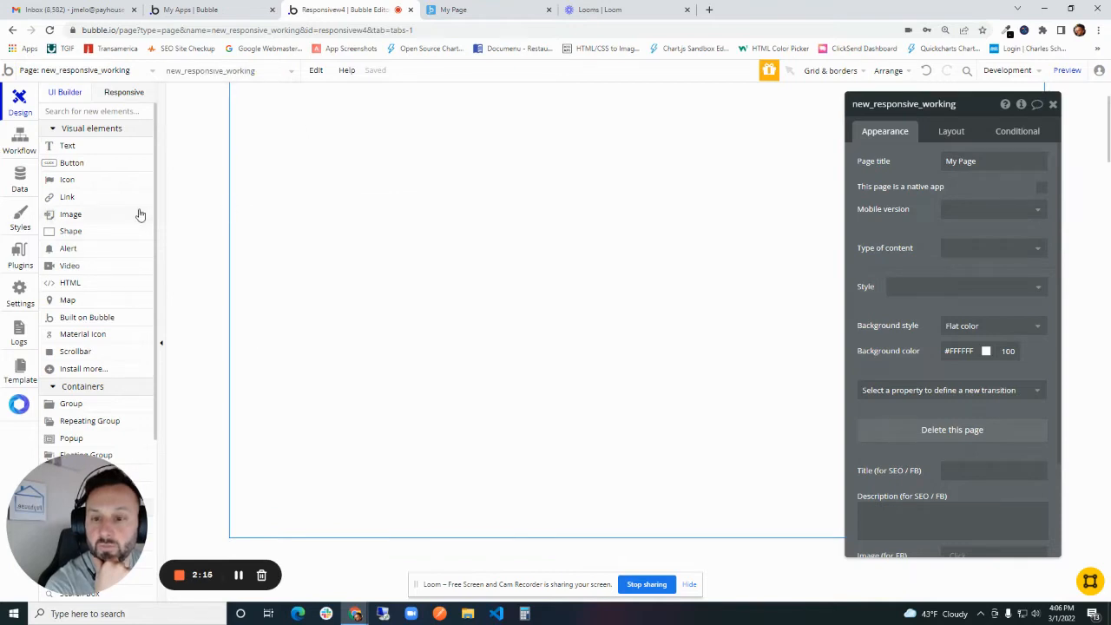
pyautogui.click(227, 7)
pyautogui.click(318, 8)
pyautogui.click(98, 70)
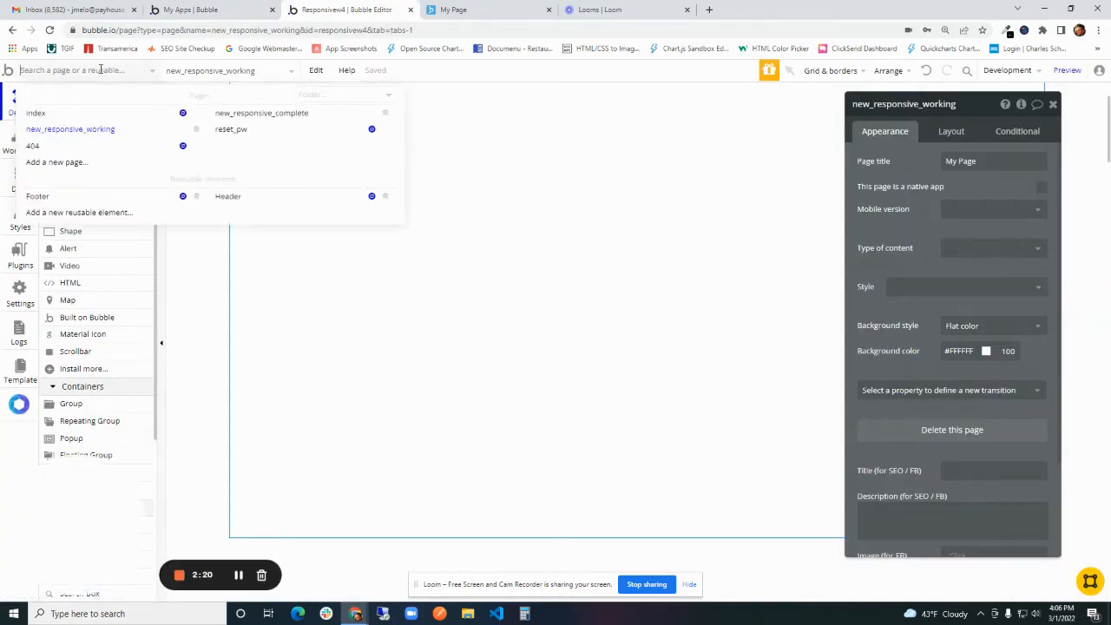
pyautogui.moveTo(182, 115)
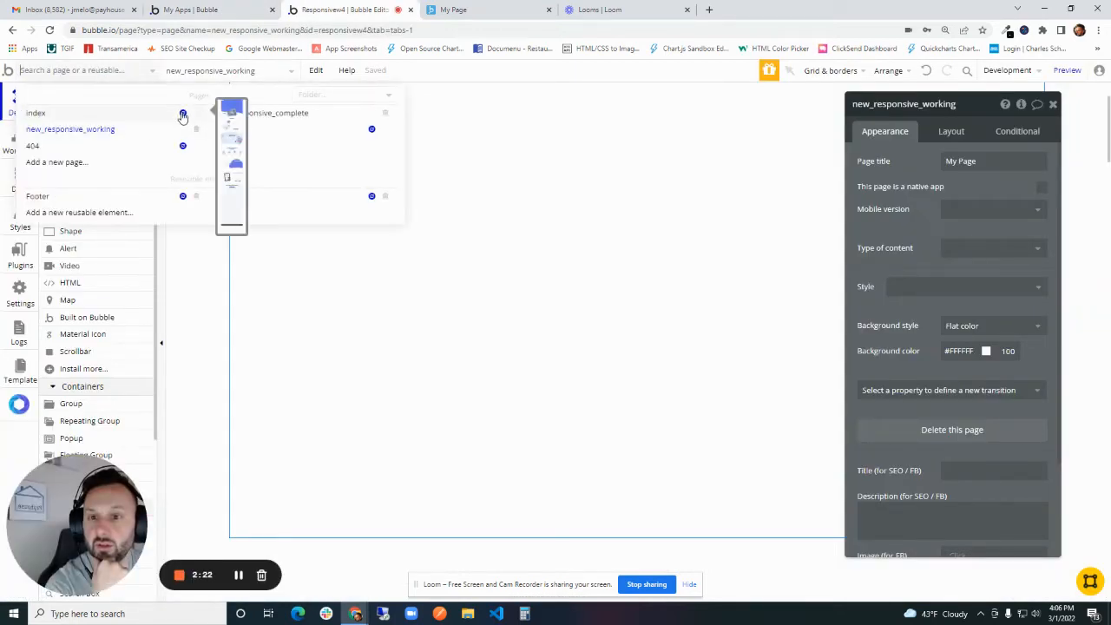
pyautogui.click(198, 277)
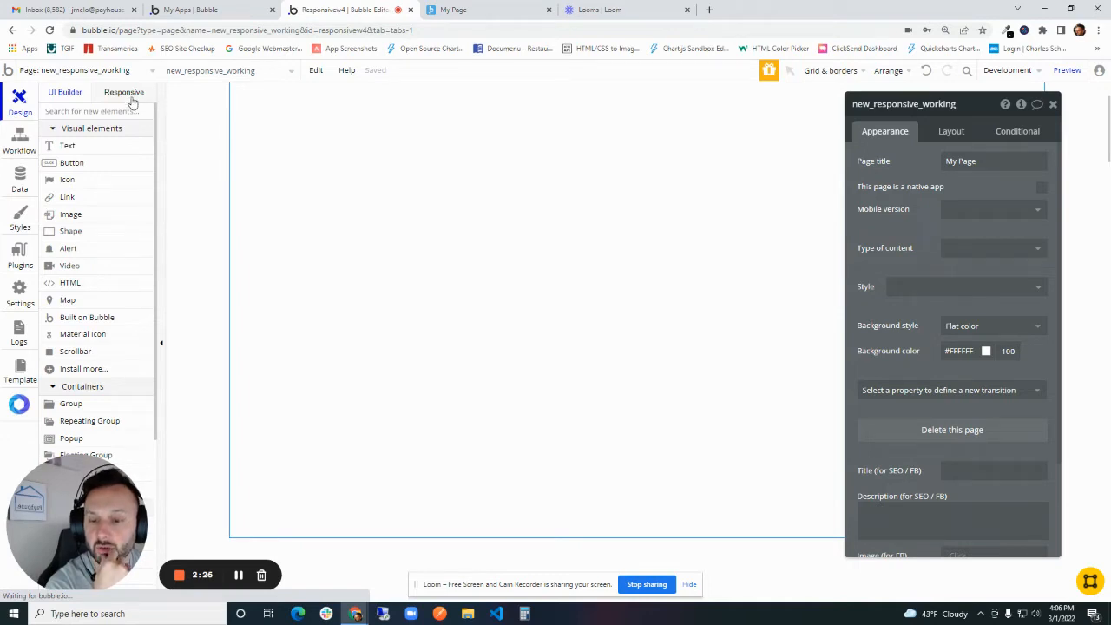
# - Open the properties of the new_responsive_working page and show its layout settings
pyautogui.doubleClick(370, 199)
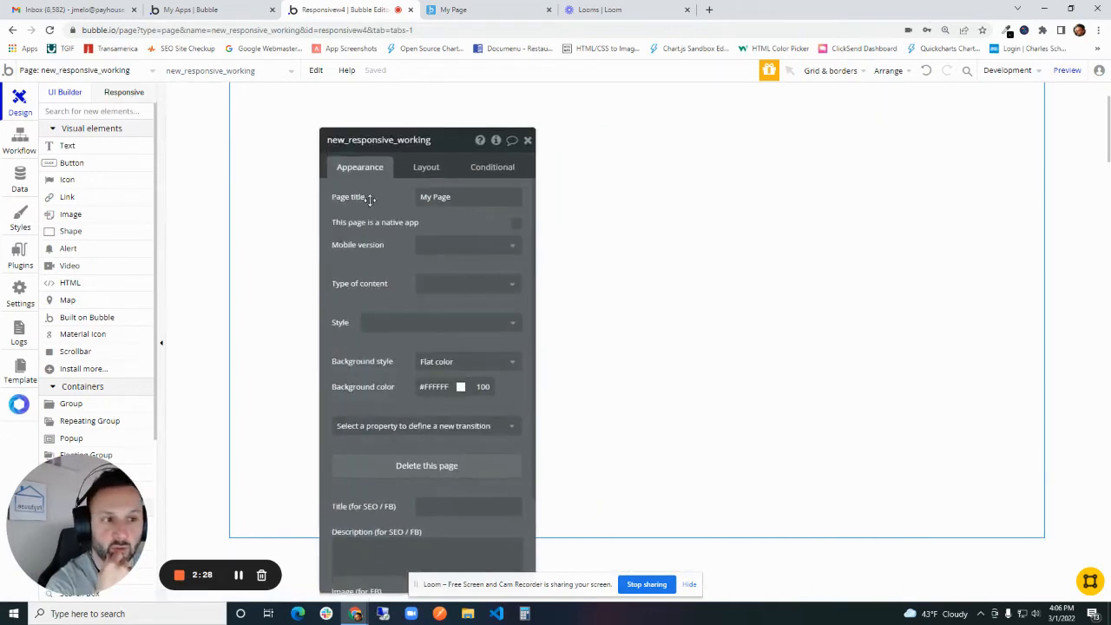
pyautogui.moveTo(370, 199); pyautogui.dragTo(383, 150)
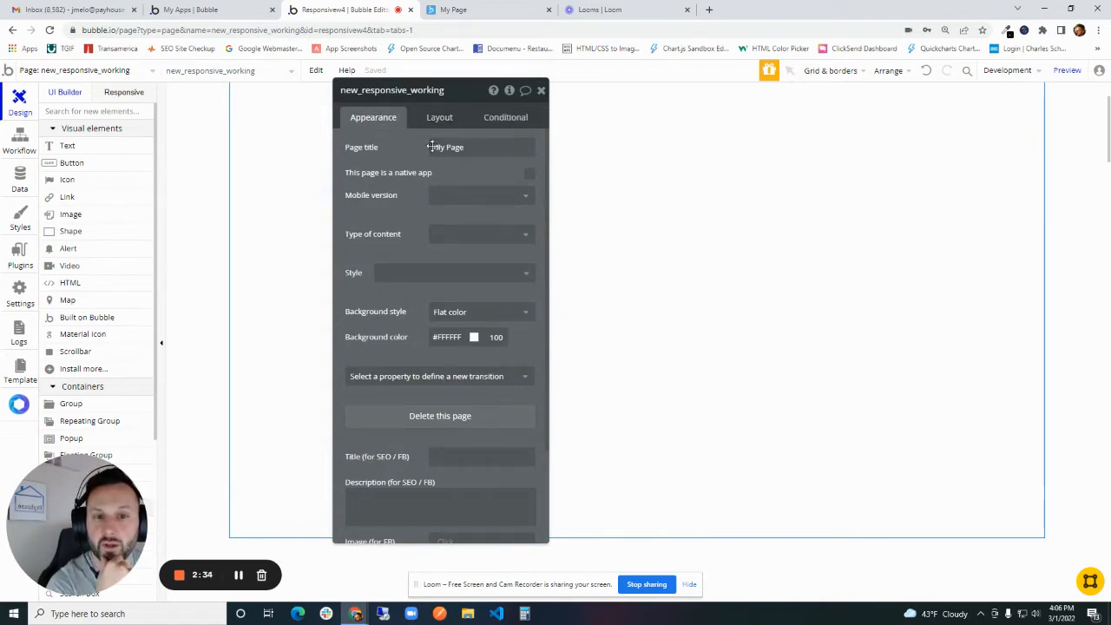
pyautogui.moveTo(370, 158); pyautogui.dragTo(988, 206)
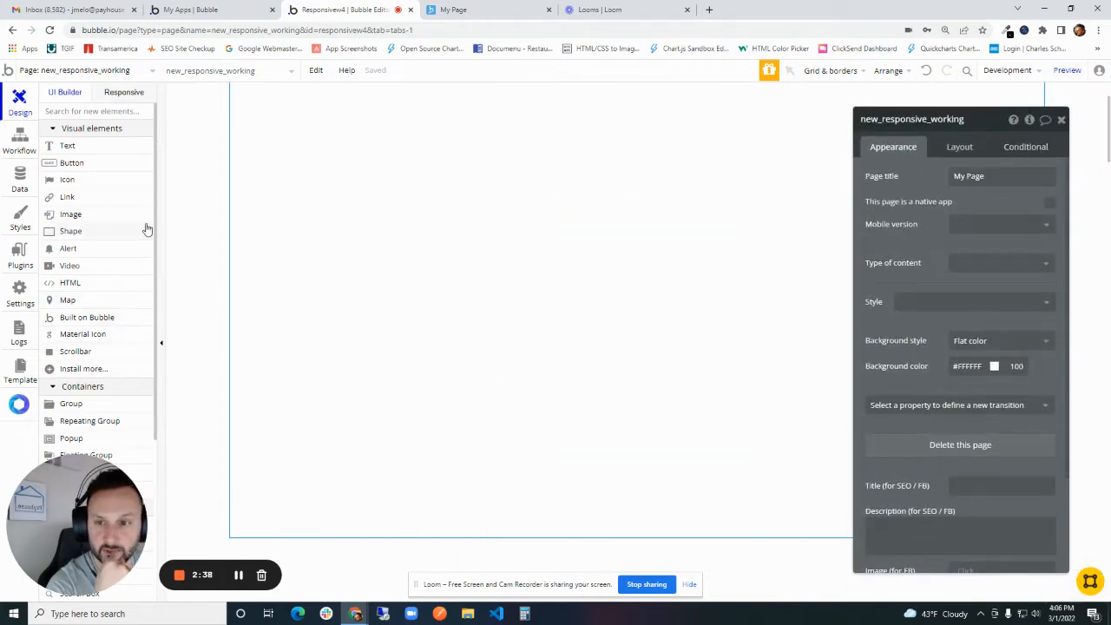
pyautogui.scroll(2, 176, 261)
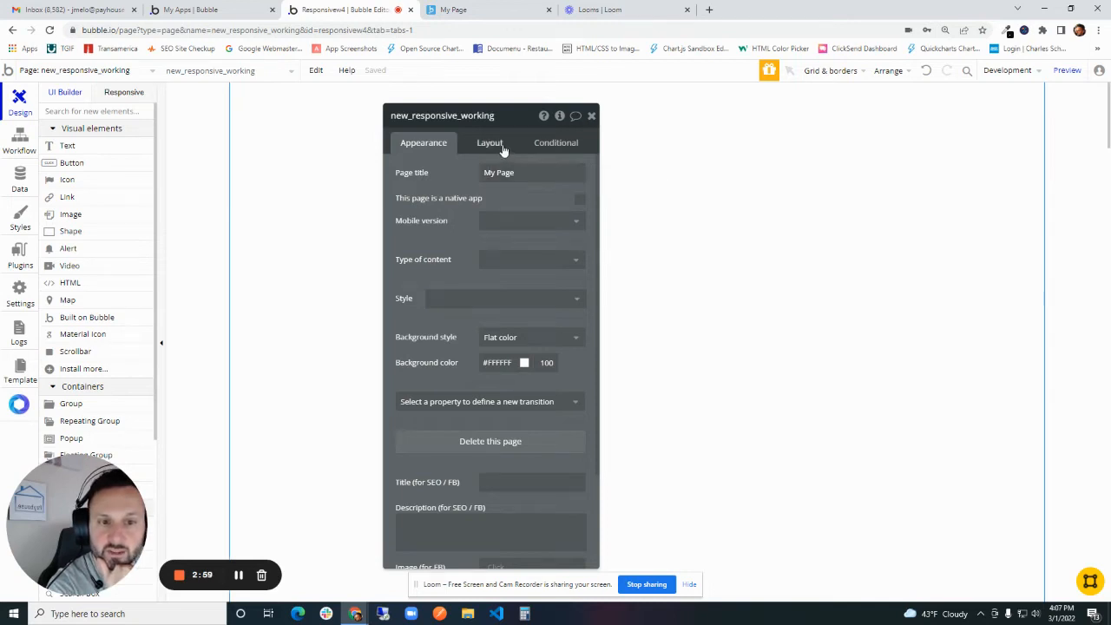
pyautogui.click(492, 144)
pyautogui.moveTo(449, 198); pyautogui.dragTo(852, 195)
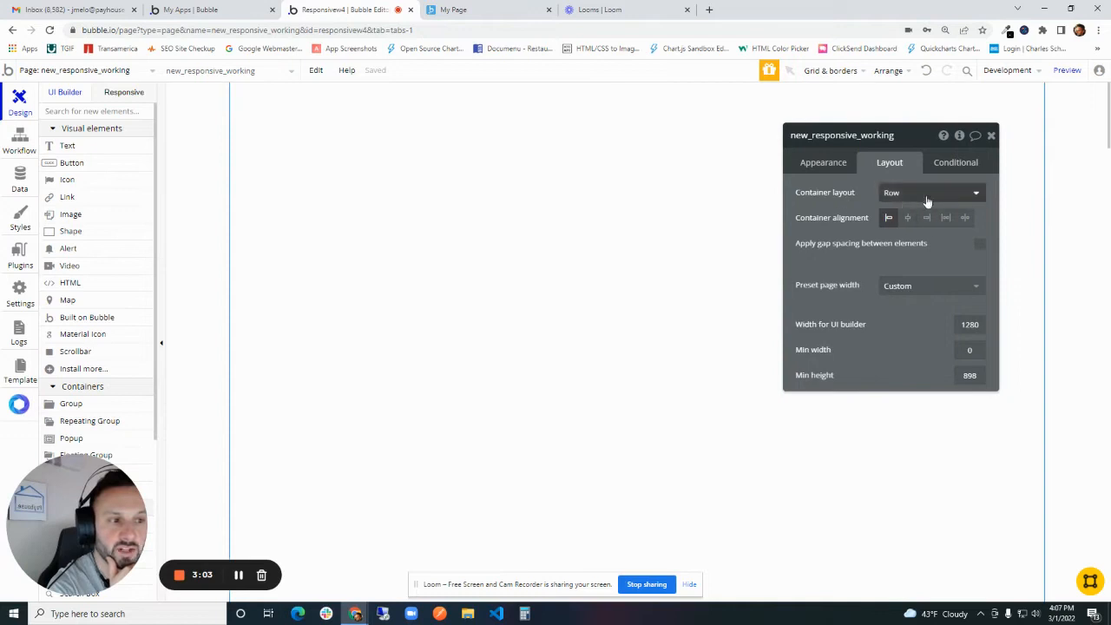
# - Compare the finished Team page's sidebar and content arrangement with the working page's Row container layout
pyautogui.hotkey('ctrl', 'Tab')
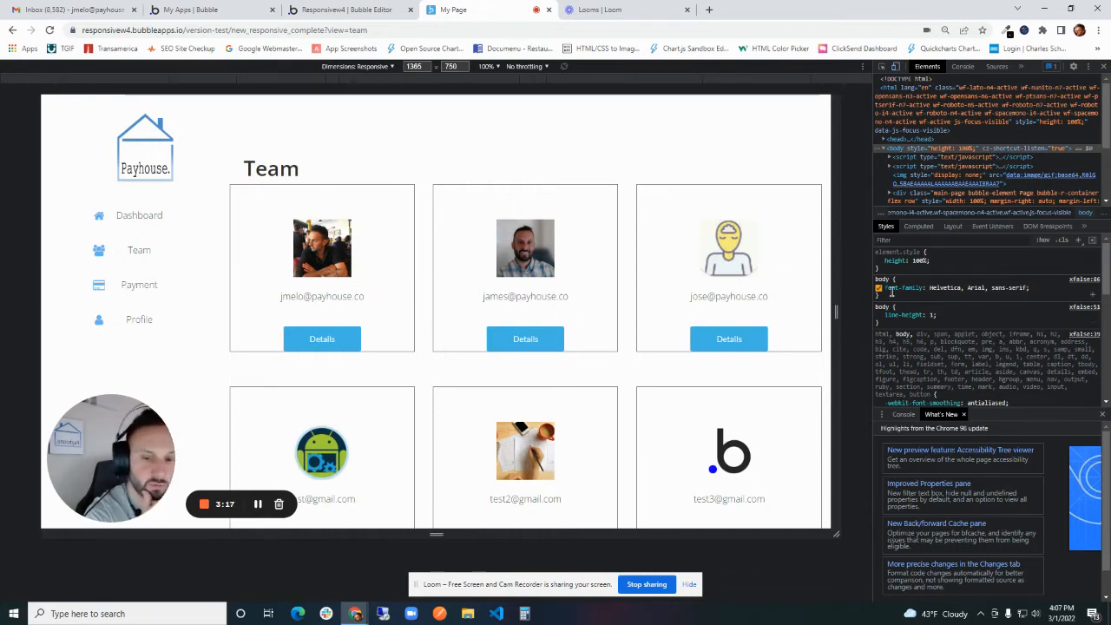
pyautogui.click(352, 8)
pyautogui.click(461, 9)
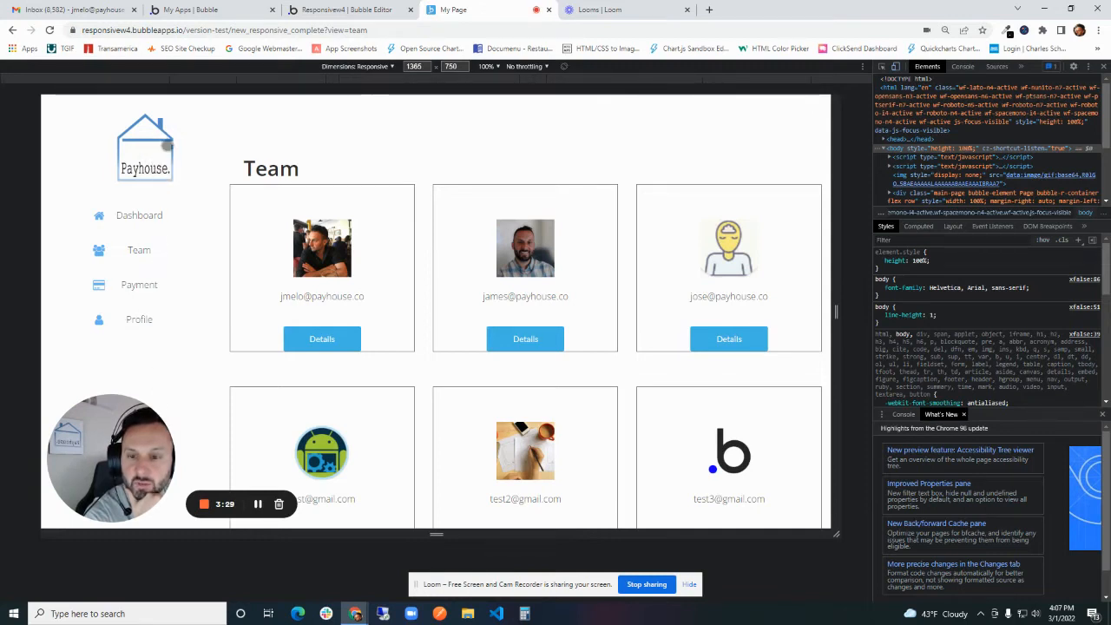
pyautogui.click(371, 9)
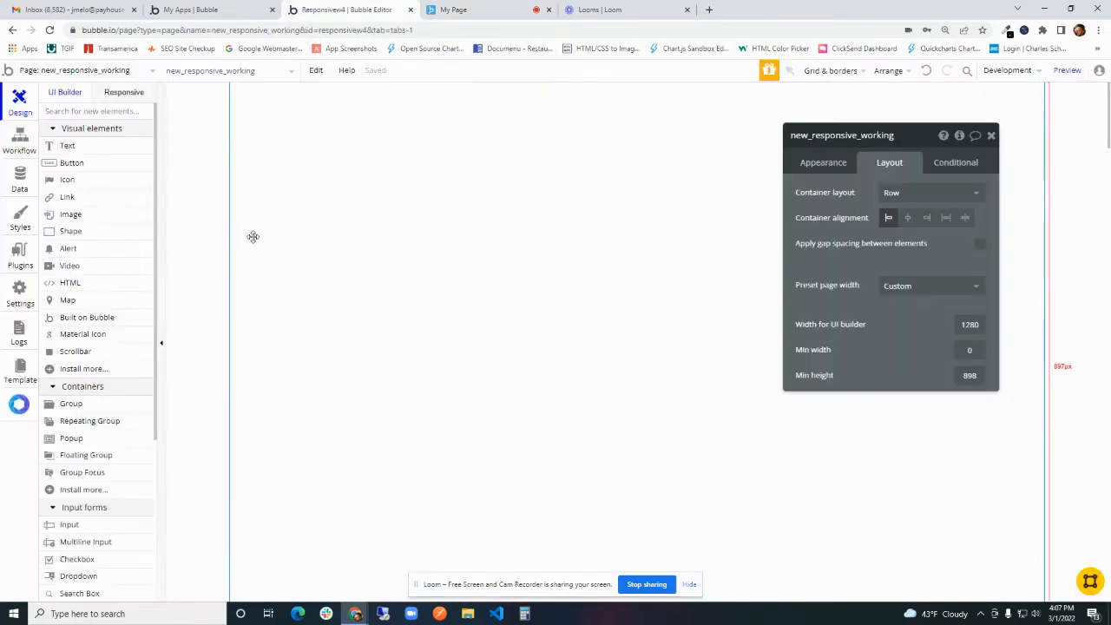
pyautogui.moveTo(828, 189); pyautogui.dragTo(518, 188)
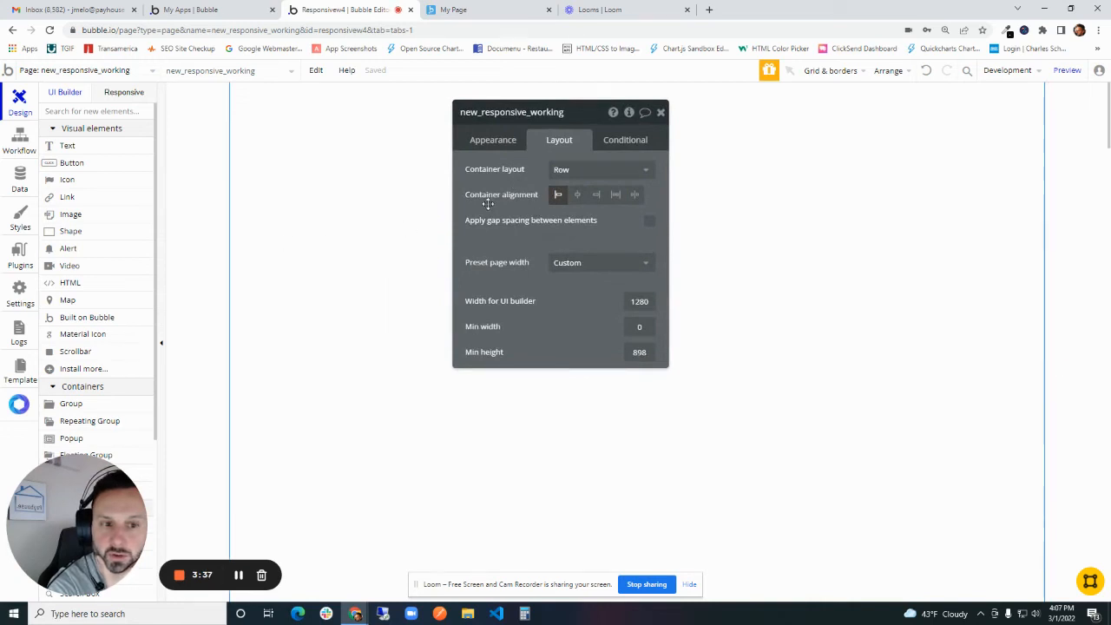
pyautogui.moveTo(489, 203); pyautogui.dragTo(819, 192)
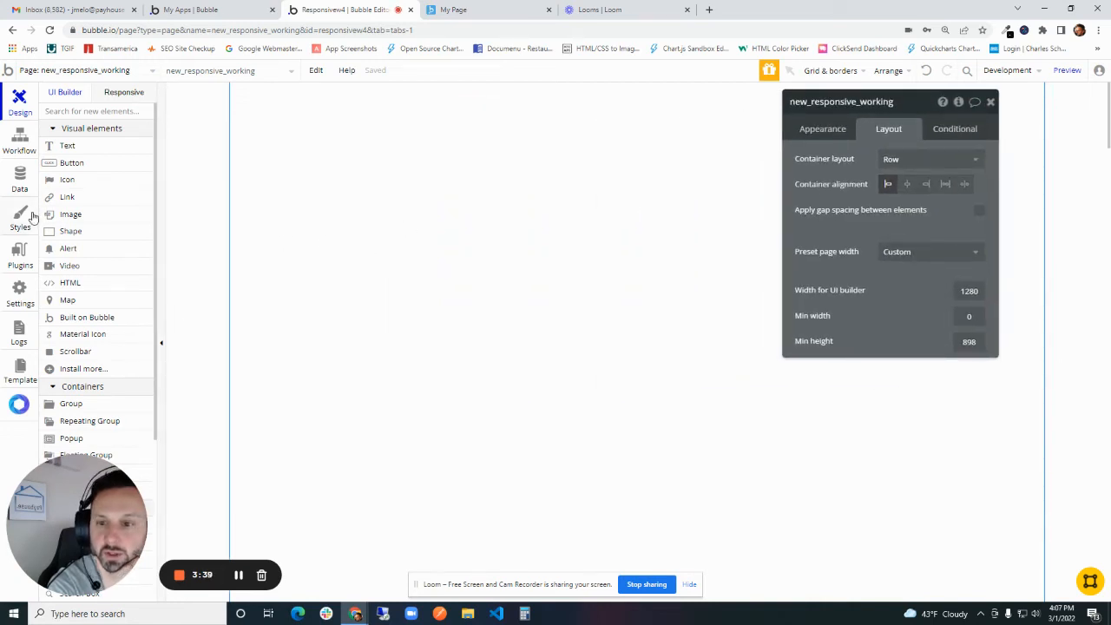
# - Draw two groups on the page, the first about 355 by 222 px and the second about 441 by 176 px
pyautogui.scroll(-2, 84, 304)
pyautogui.scroll(1, 84, 308)
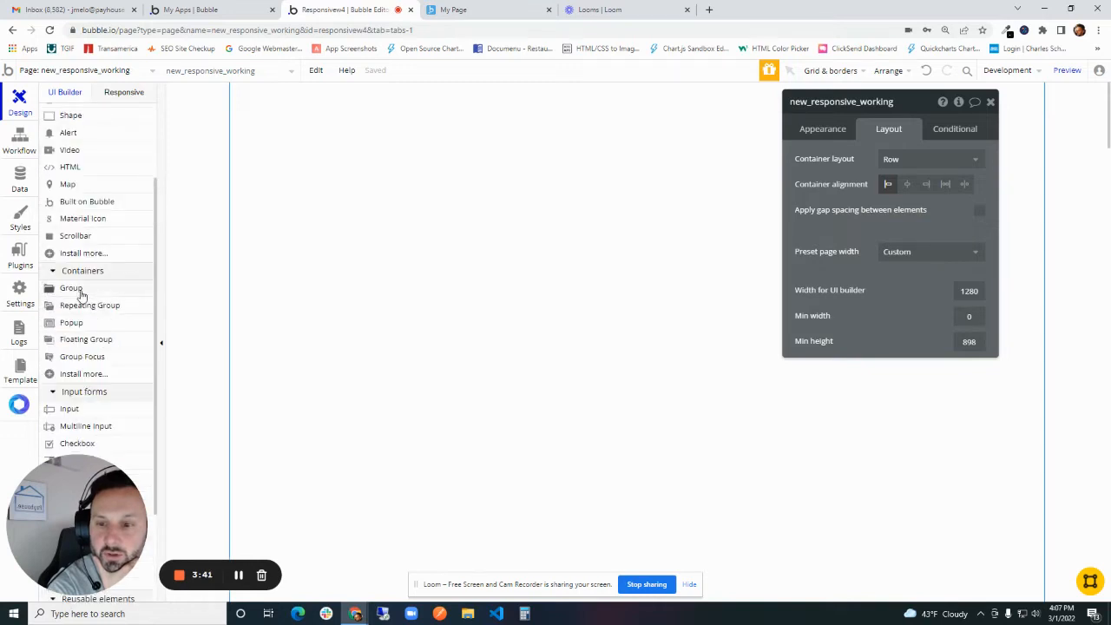
pyautogui.click(80, 295)
pyautogui.moveTo(264, 109); pyautogui.dragTo(499, 261)
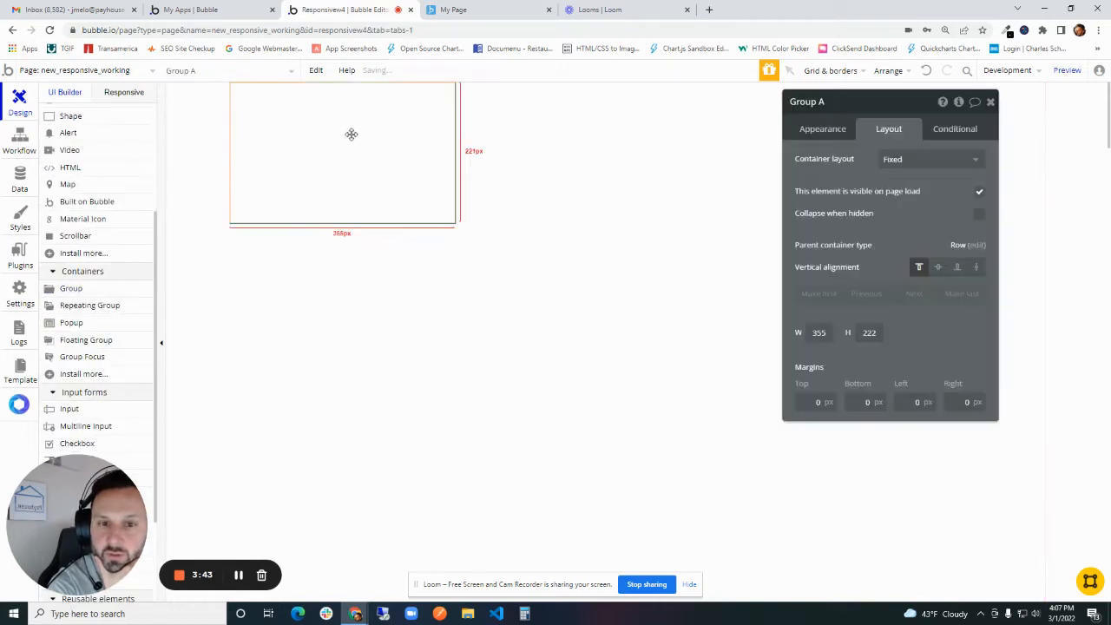
pyautogui.click(98, 291)
pyautogui.moveTo(484, 261); pyautogui.dragTo(764, 377)
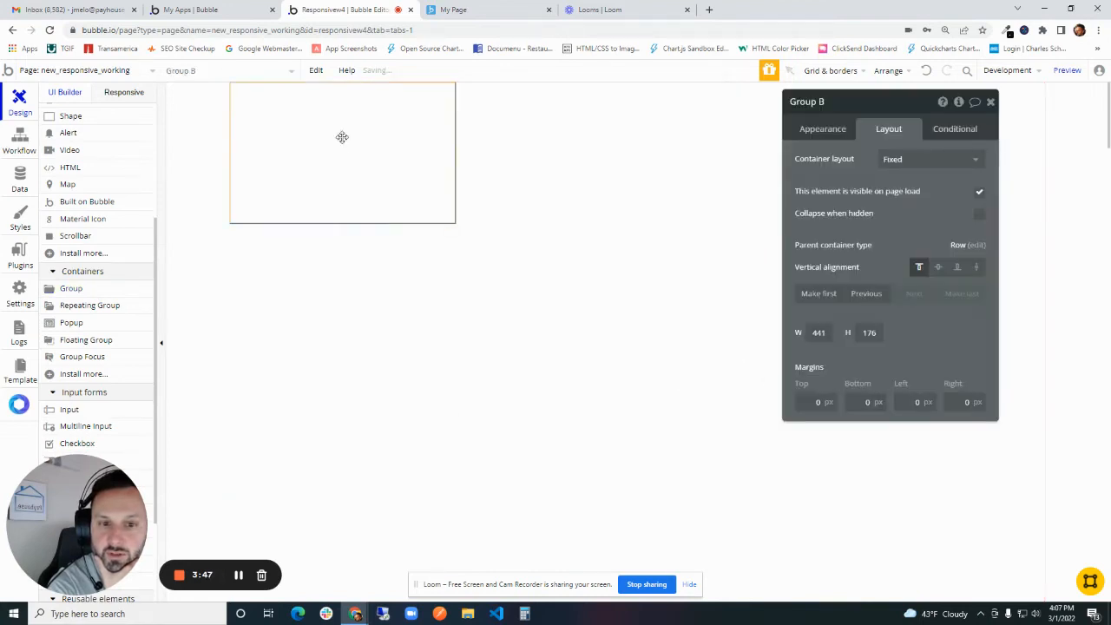
# - Select the two groups in turn to examine how the page's row layout positions them
pyautogui.click(342, 137)
pyautogui.click(561, 139)
pyautogui.click(399, 158)
pyautogui.click(561, 156)
pyautogui.click(422, 158)
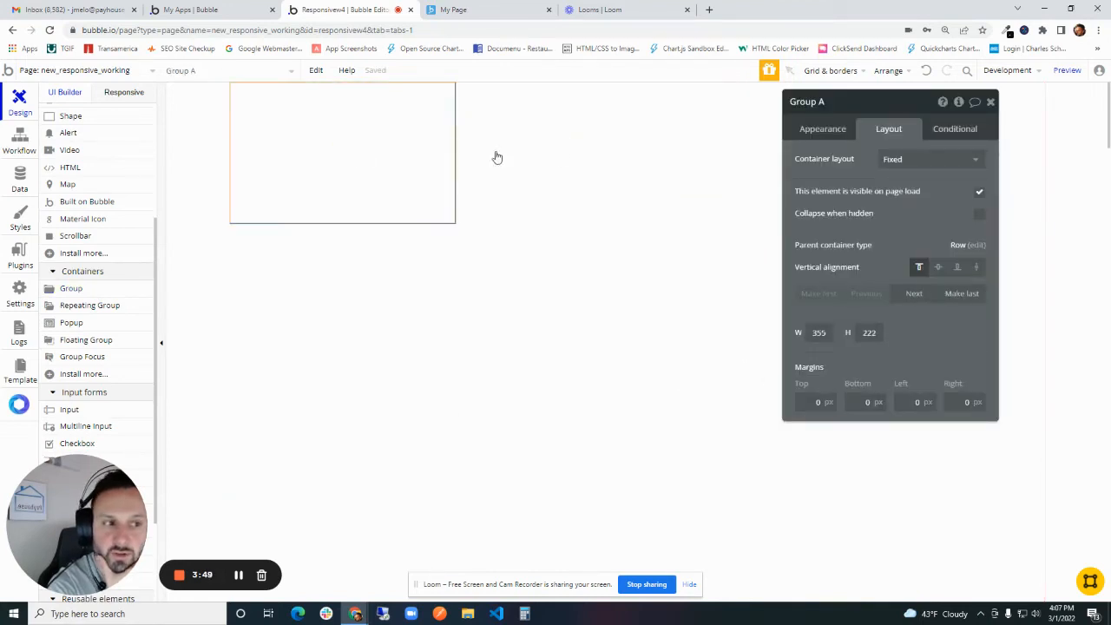
pyautogui.click(497, 157)
pyautogui.click(379, 159)
pyautogui.click(521, 139)
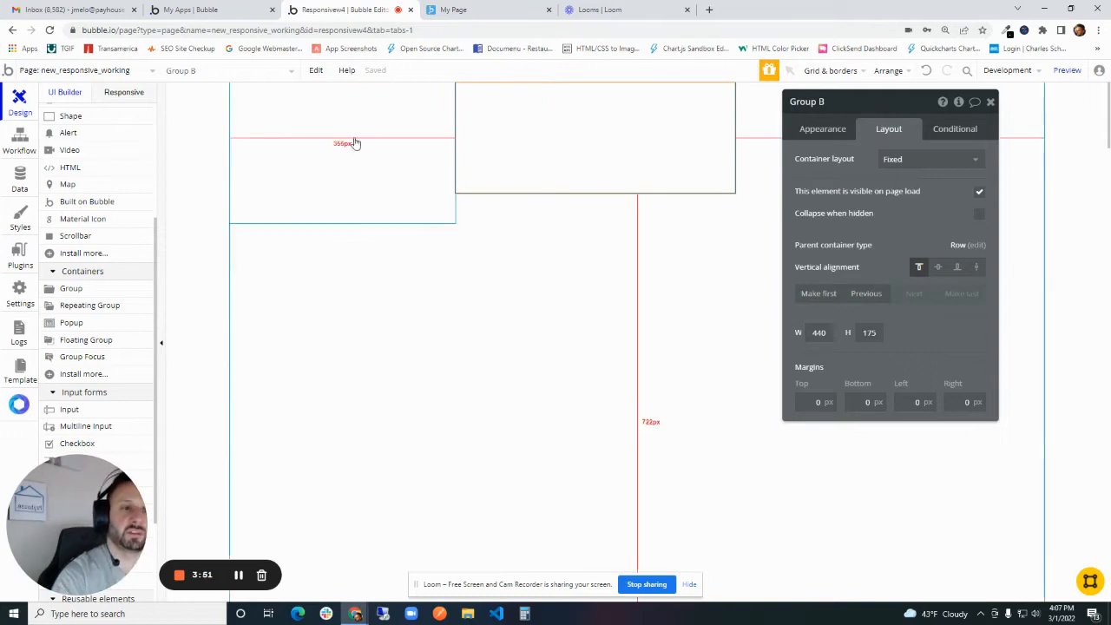
# - Try the Column container layout on the page and inspect how it arranges the two groups
pyautogui.moveTo(837, 209); pyautogui.dragTo(692, 273)
pyautogui.click(761, 228)
pyautogui.click(491, 260)
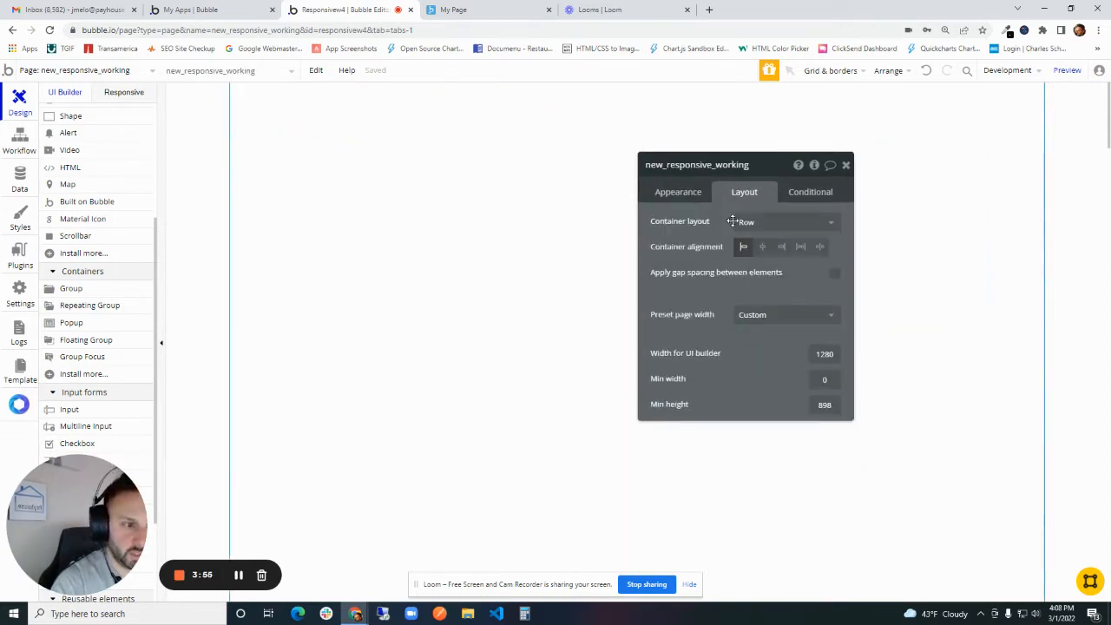
pyautogui.click(747, 222)
pyautogui.click(763, 298)
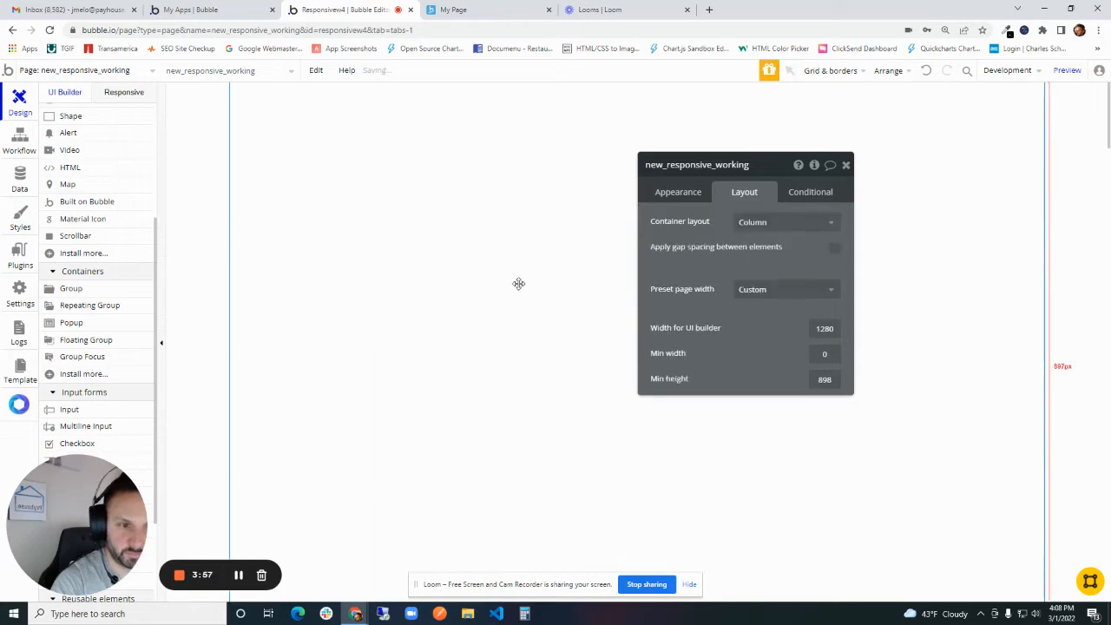
pyautogui.click(369, 172)
pyautogui.click(381, 294)
pyautogui.moveTo(382, 293); pyautogui.dragTo(576, 214)
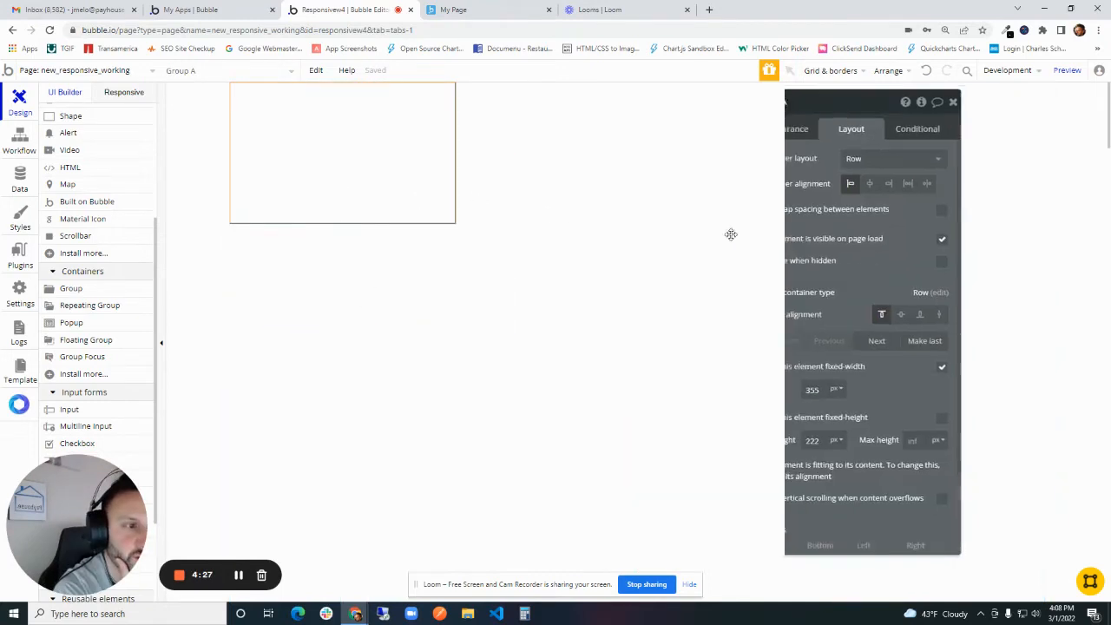
pyautogui.moveTo(731, 234); pyautogui.dragTo(577, 225)
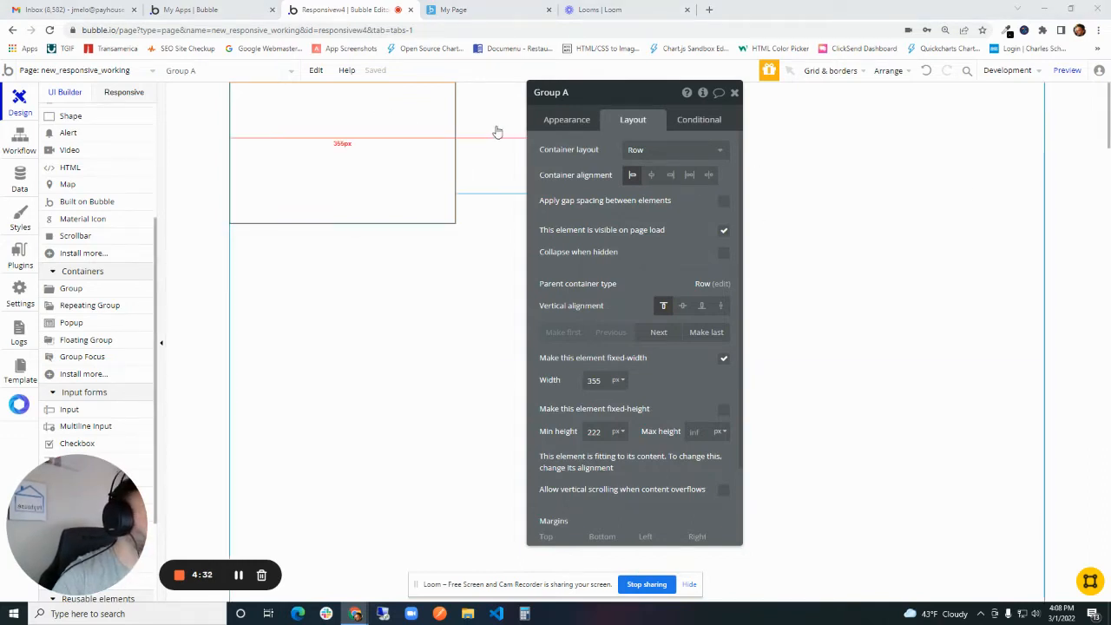
# - Rename the first group to Group Left Sidebar and set its vertical alignment to stretch
pyautogui.doubleClick(600, 103)
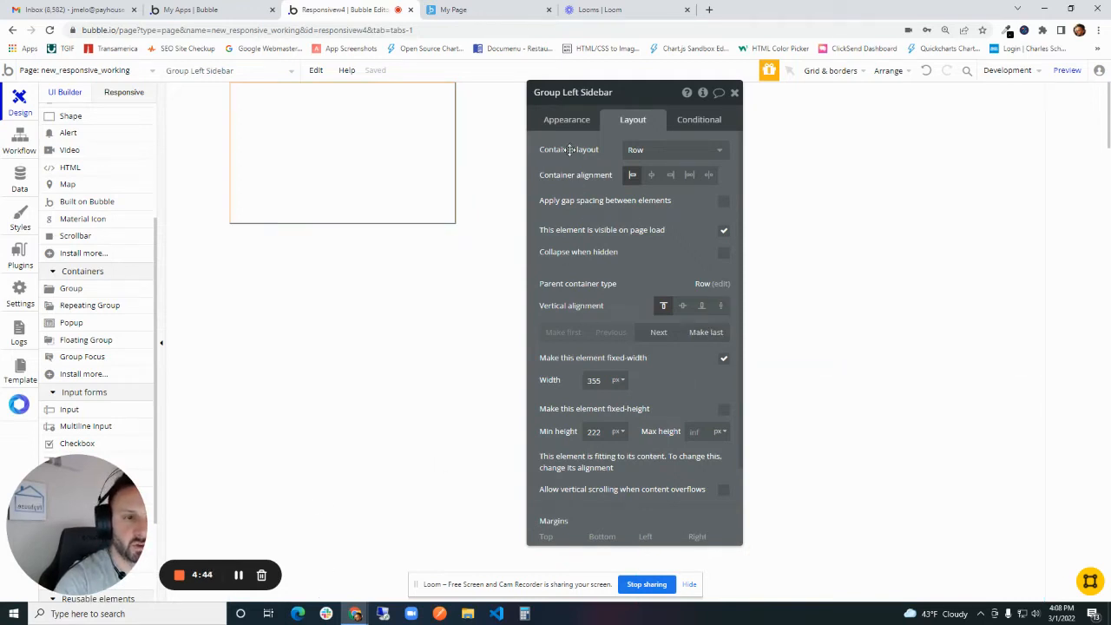
pyautogui.click(721, 307)
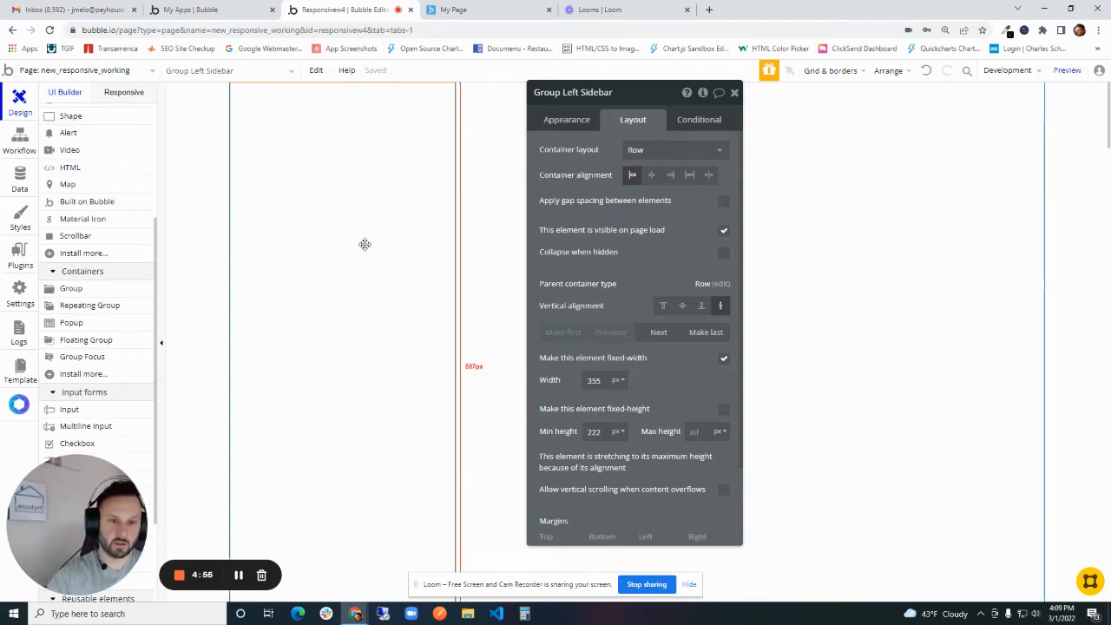
# - Draw an image element about 235 by 150 px at the top of Group Left Sidebar
pyautogui.scroll(3, 102, 257)
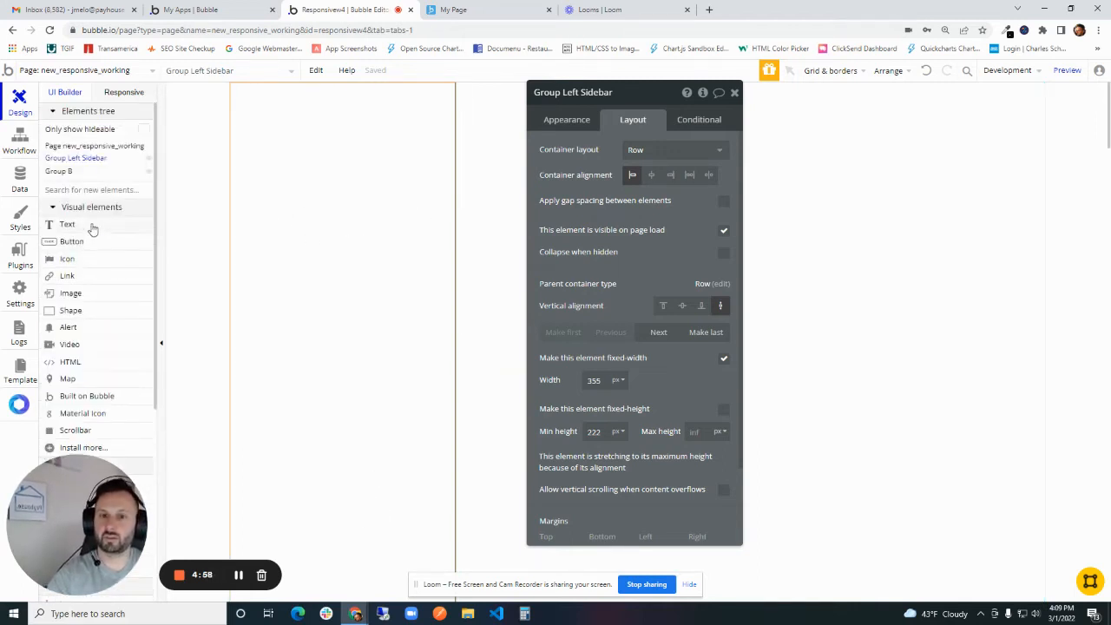
pyautogui.click(70, 292)
pyautogui.moveTo(274, 108); pyautogui.dragTo(424, 206)
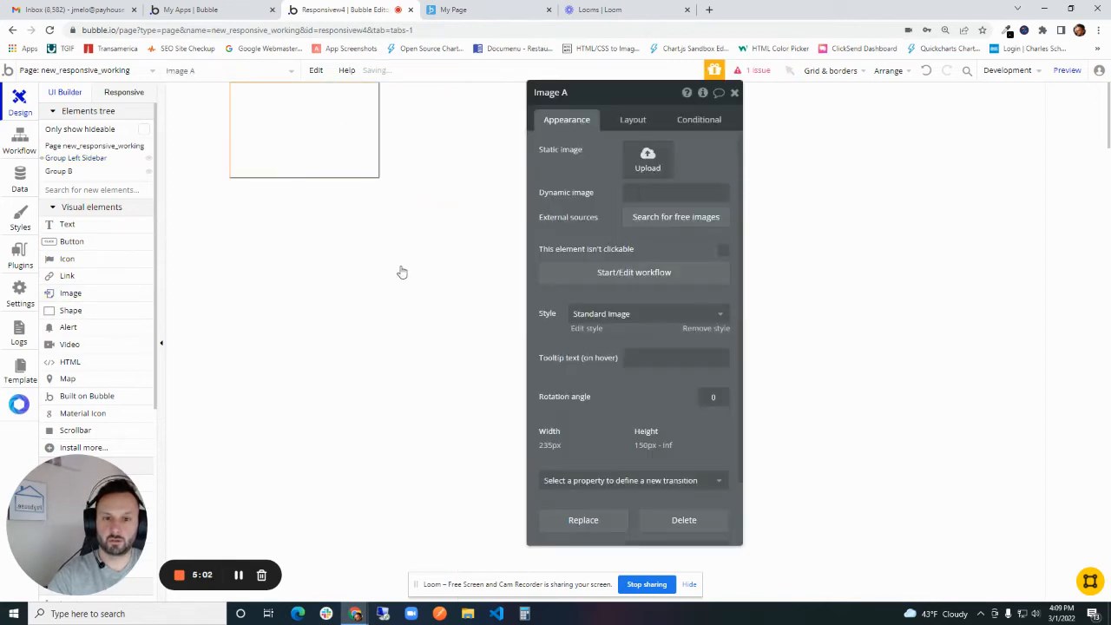
# - Change the container layout of Group Left Sidebar to Column
pyautogui.click(385, 284)
pyautogui.moveTo(608, 161); pyautogui.dragTo(517, 176)
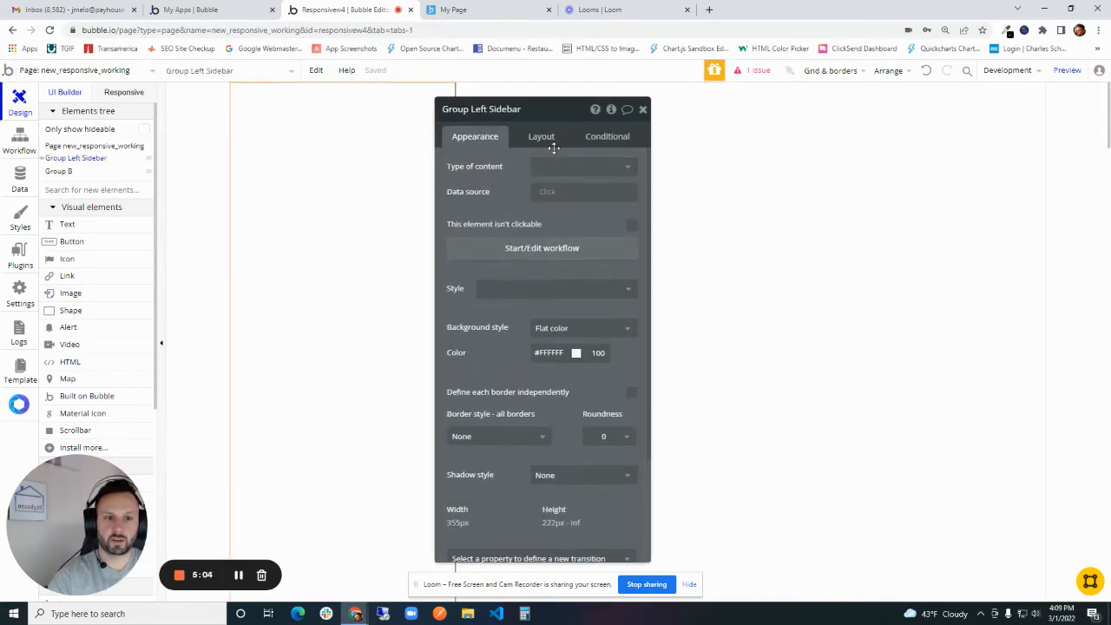
pyautogui.moveTo(476, 228); pyautogui.dragTo(609, 189)
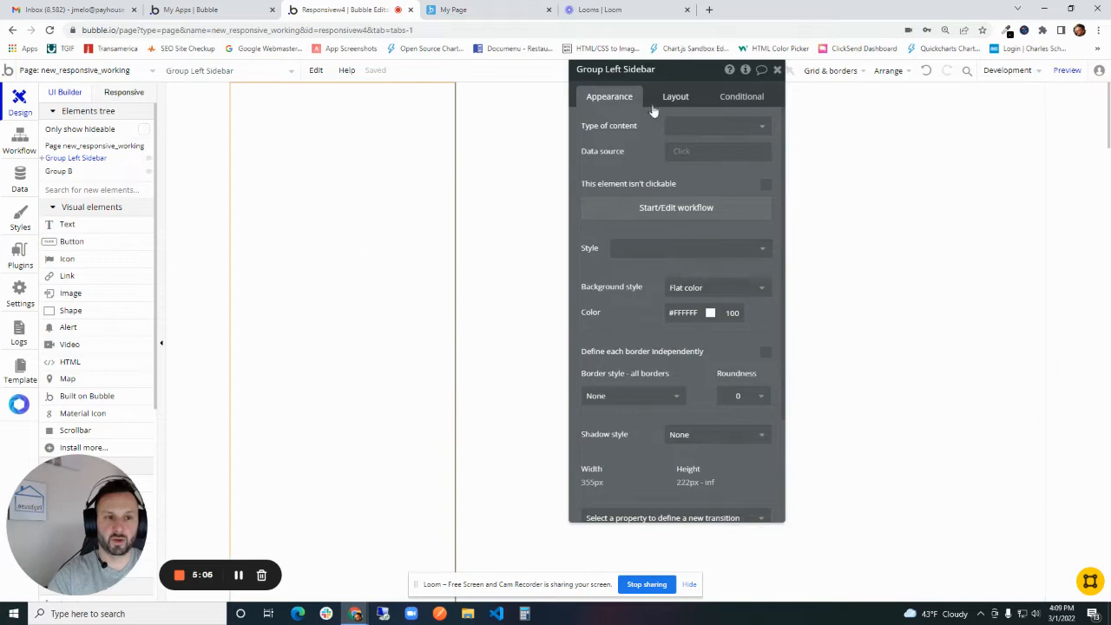
pyautogui.moveTo(660, 69); pyautogui.dragTo(572, 99)
pyautogui.click(597, 128)
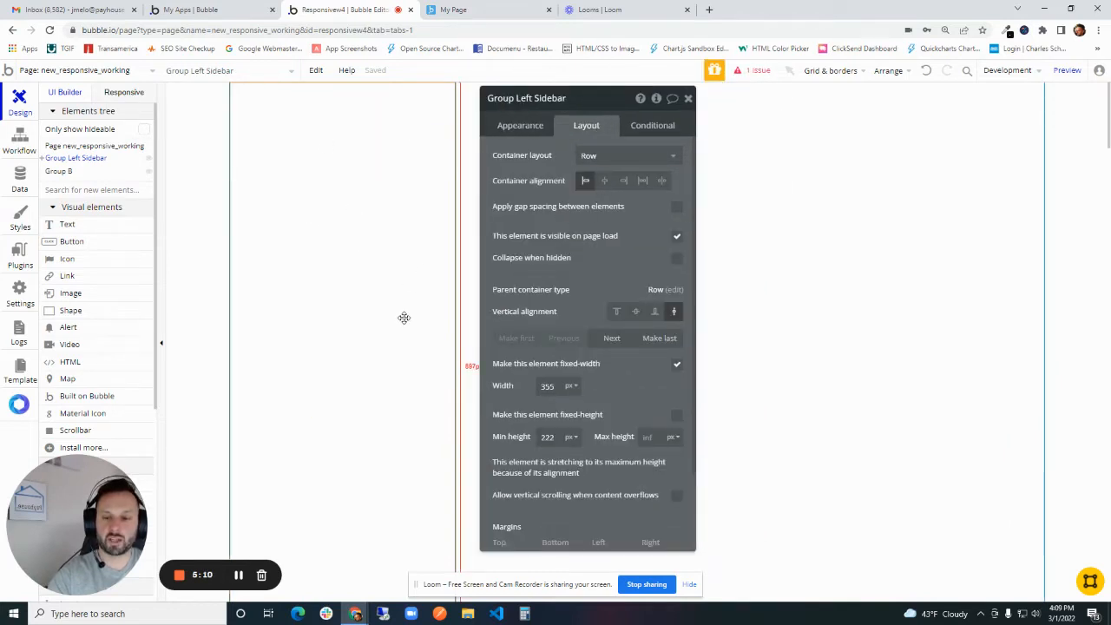
pyautogui.moveTo(531, 98); pyautogui.dragTo(521, 162)
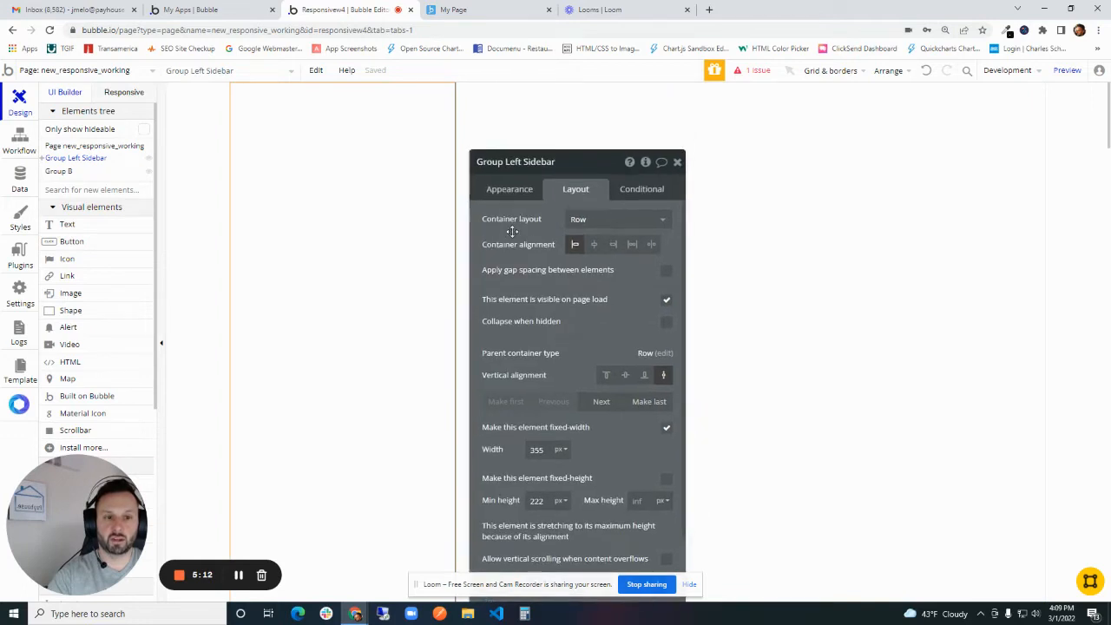
pyautogui.click(601, 224)
pyautogui.click(607, 296)
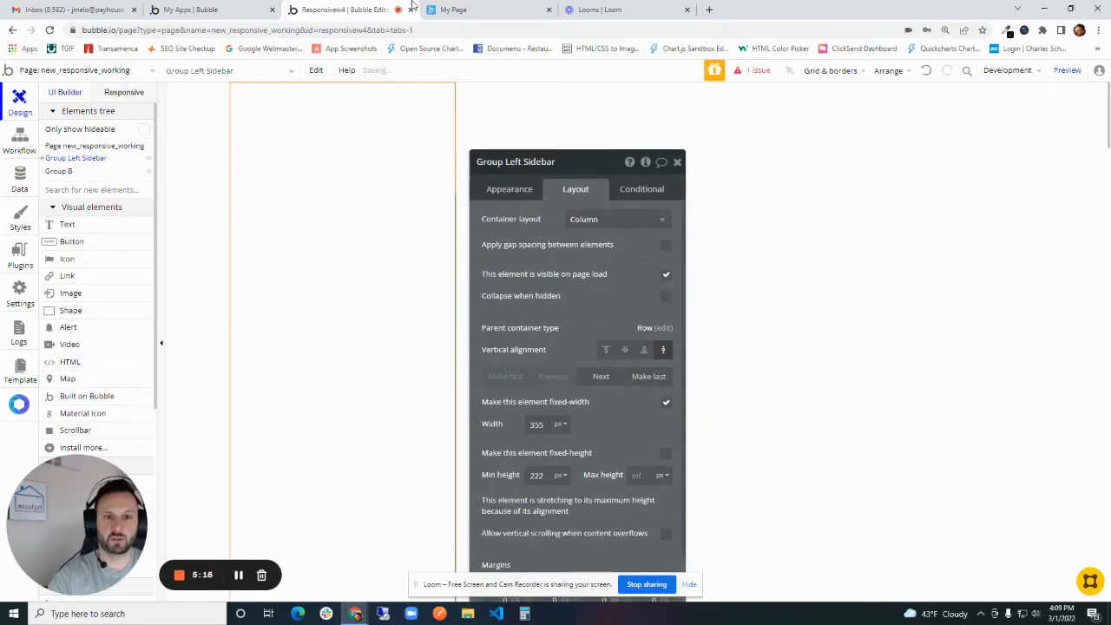
# - Check the logo on the finished example page, then upload the Payhouse logo into the sidebar image and rename the element Image Logo
pyautogui.click(442, 10)
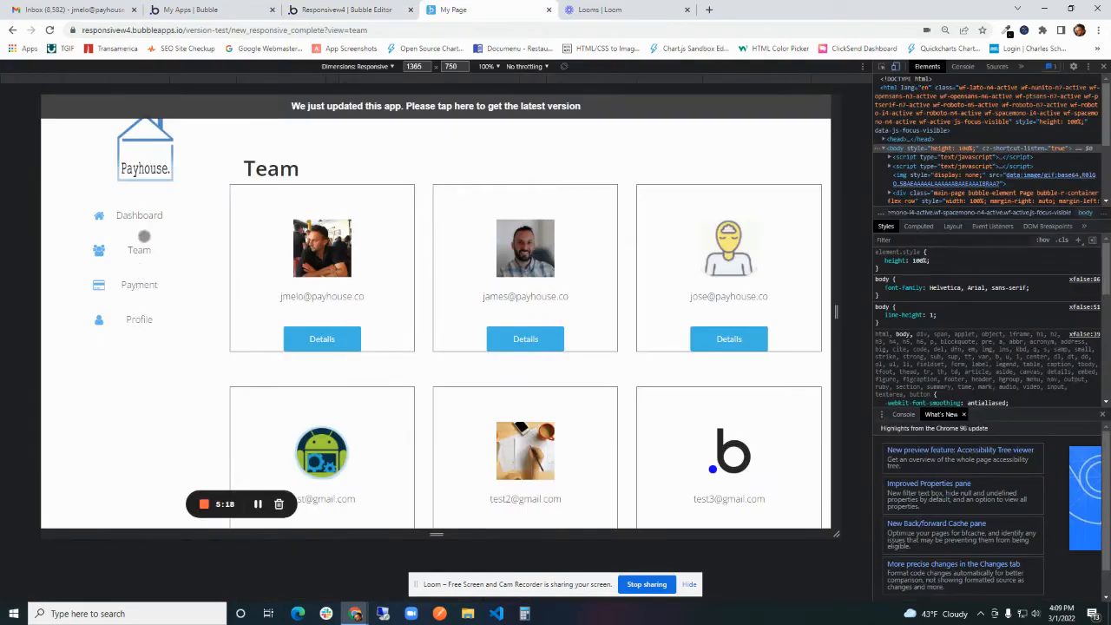
pyautogui.click(365, 10)
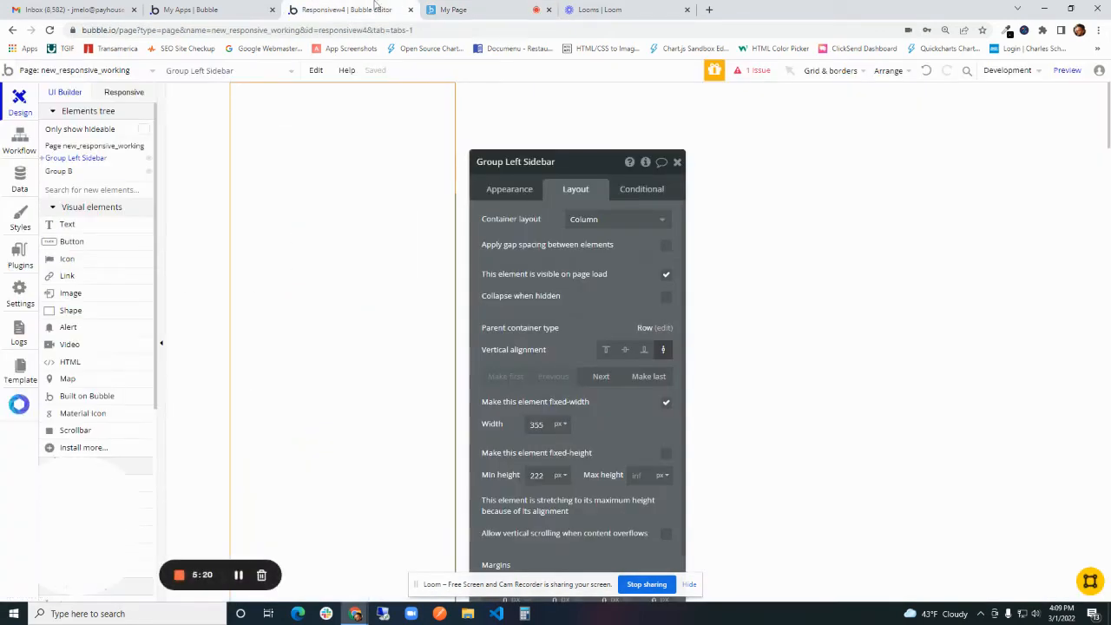
pyautogui.click(281, 130)
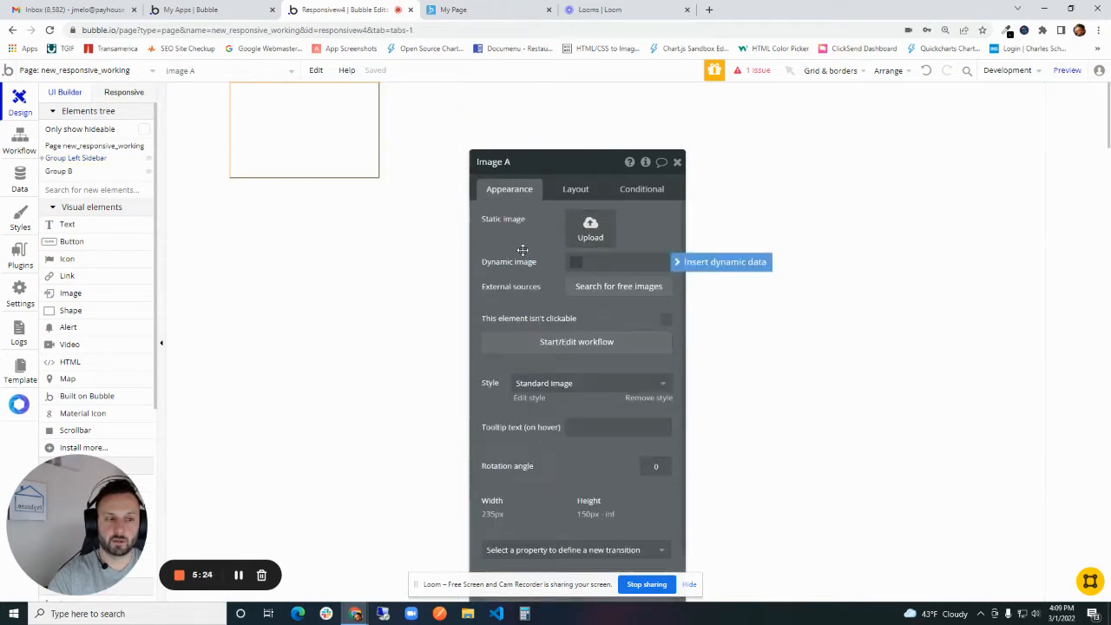
pyautogui.moveTo(564, 240); pyautogui.dragTo(567, 191)
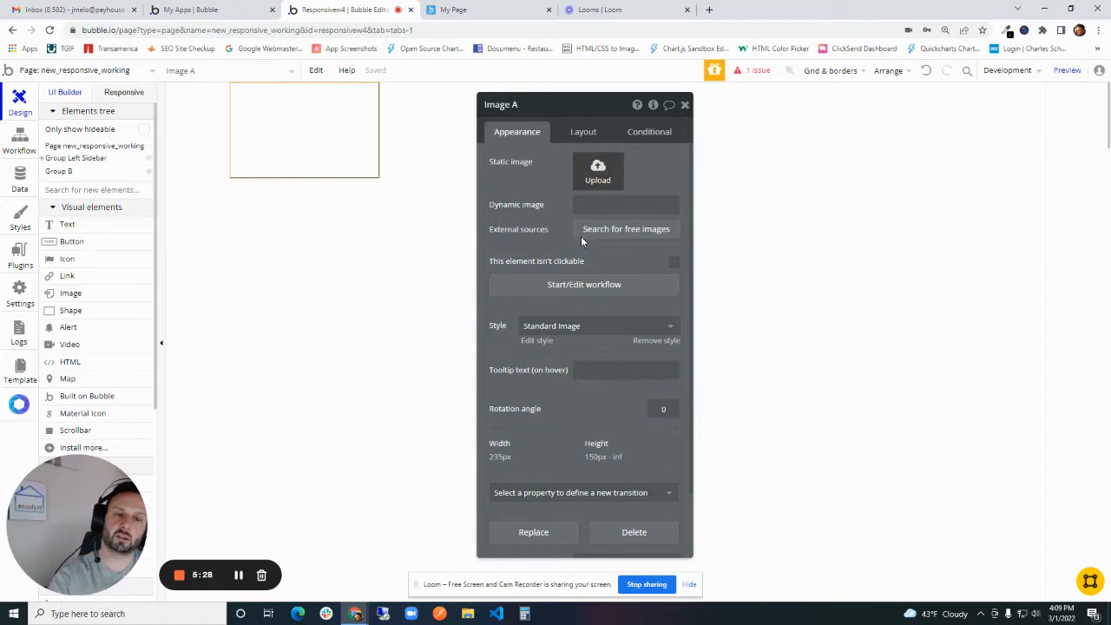
pyautogui.click(596, 171)
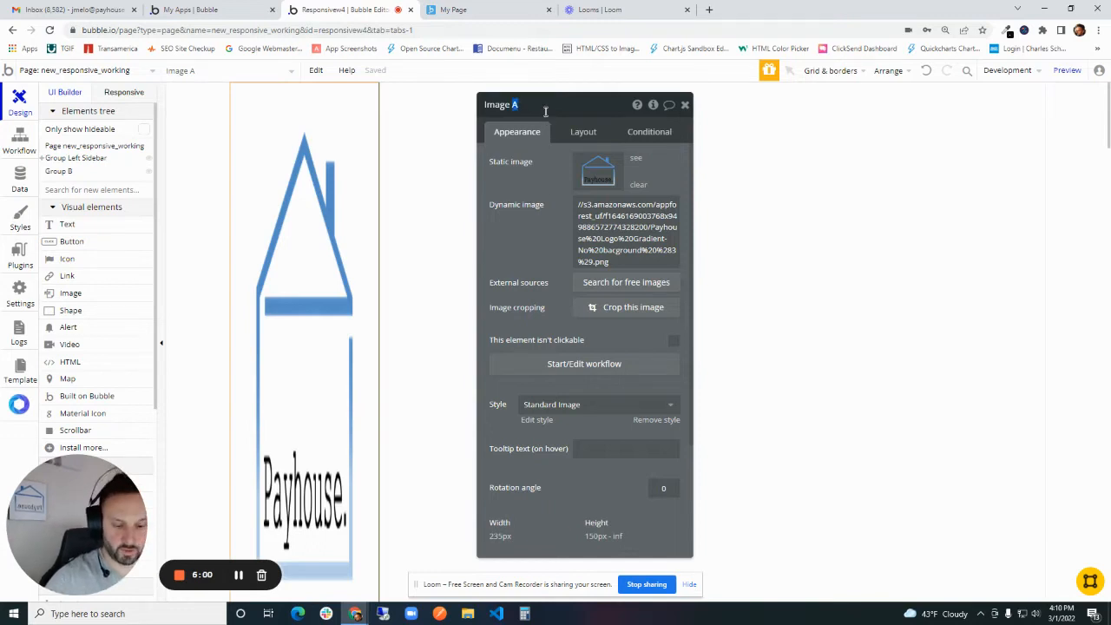
# - Keep the aspect ratio of Image Logo fixed and centre the logo horizontally in the sidebar
pyautogui.click(583, 131)
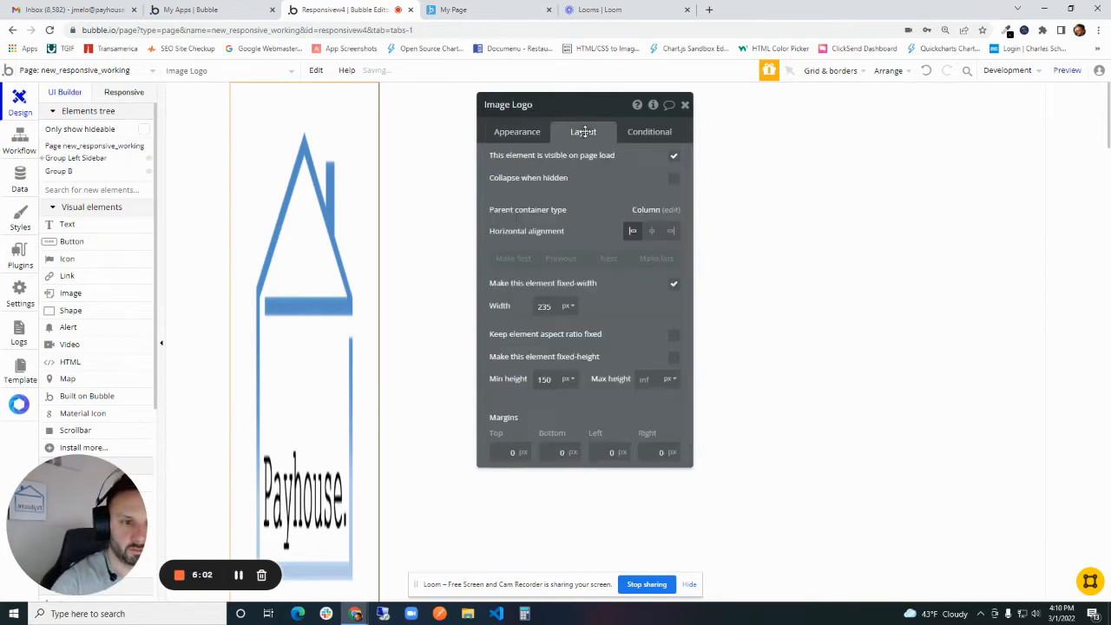
pyautogui.moveTo(576, 179); pyautogui.dragTo(550, 200)
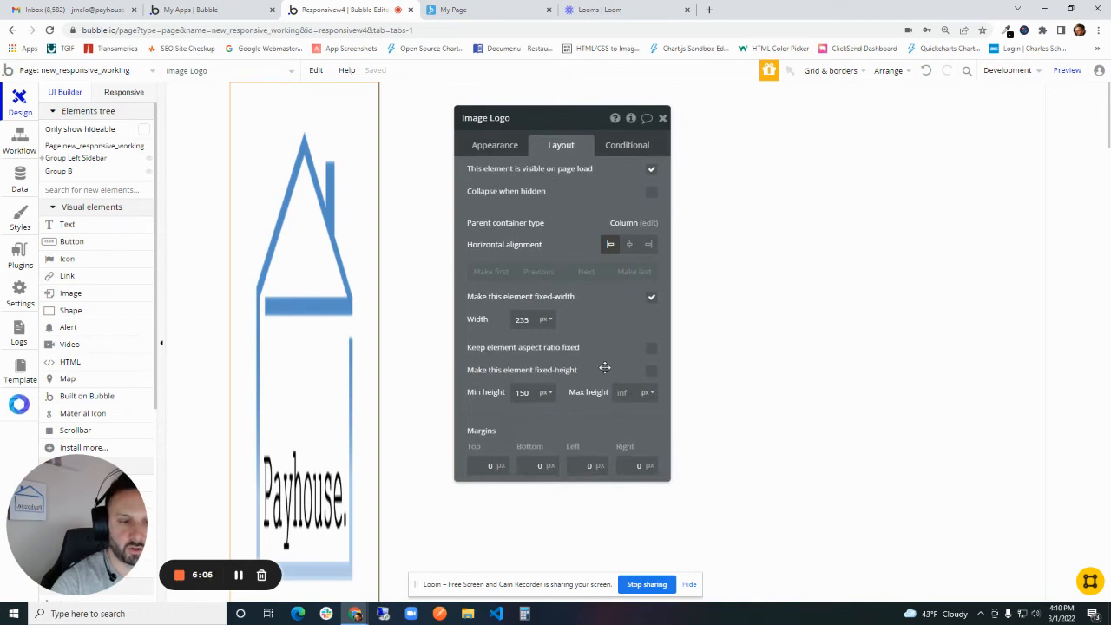
pyautogui.click(653, 352)
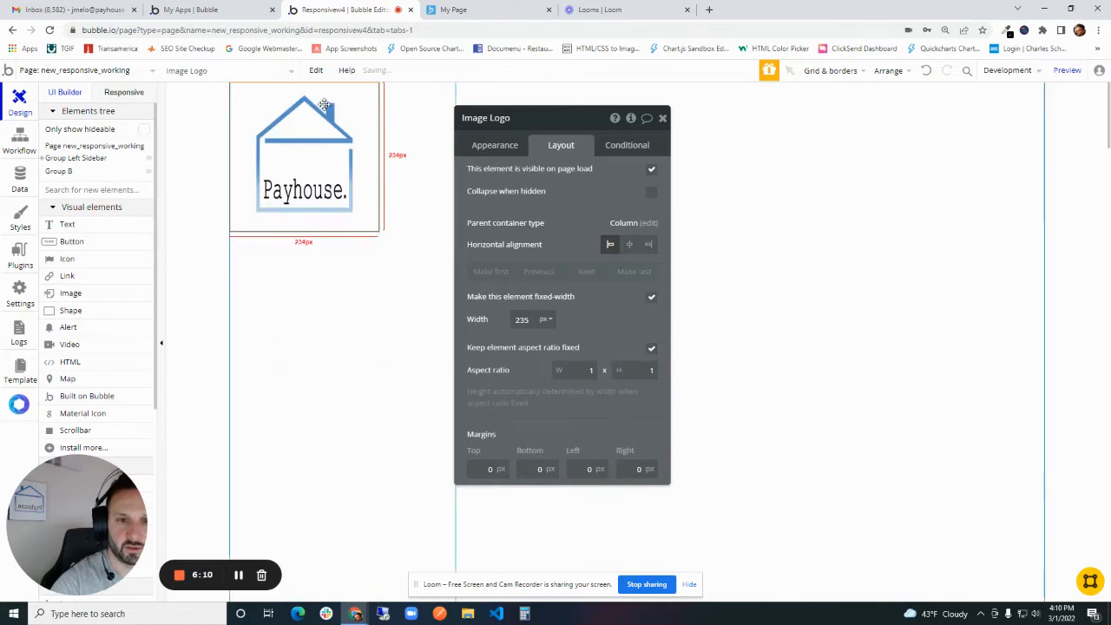
pyautogui.click(629, 244)
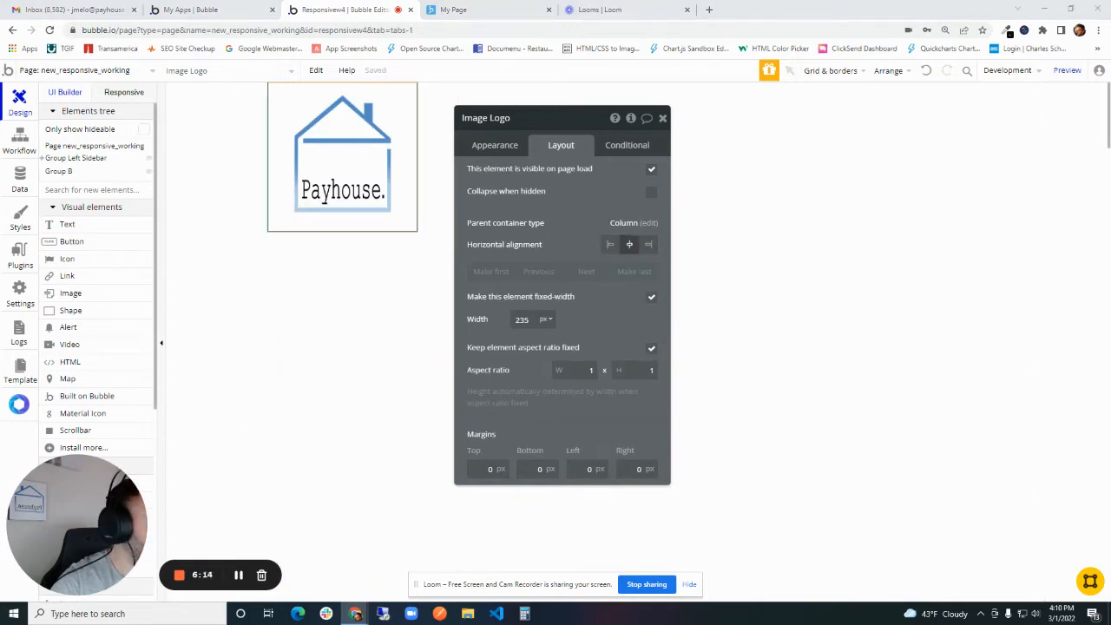
# - Set the width of Image Logo to 150 px and its top margin to 20 px
pyautogui.doubleClick(523, 319)
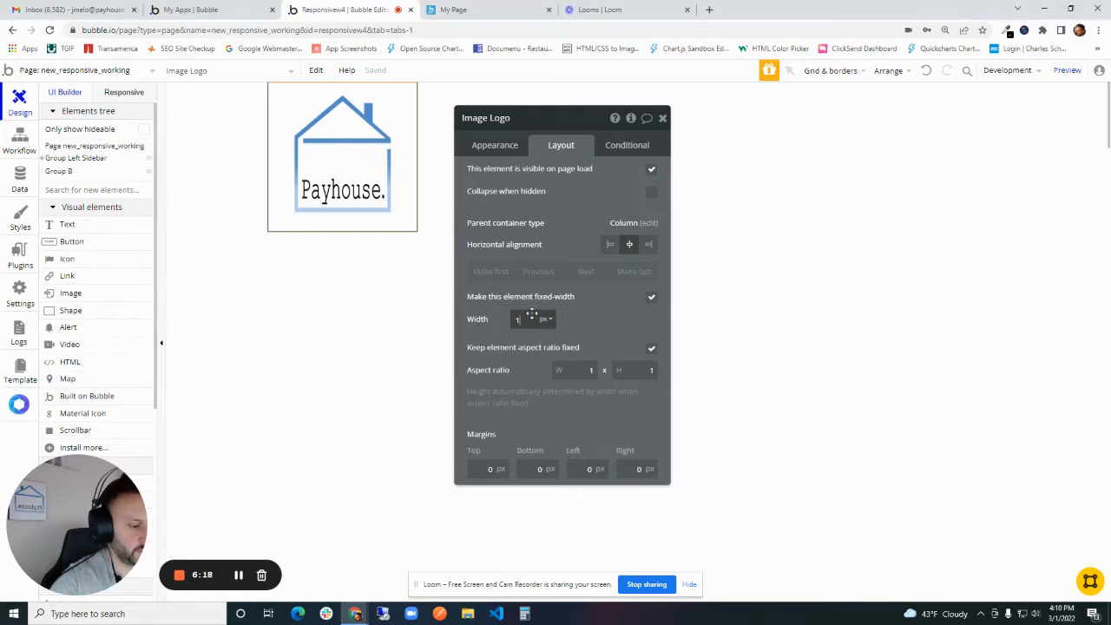
pyautogui.write('150')
pyautogui.click(330, 154)
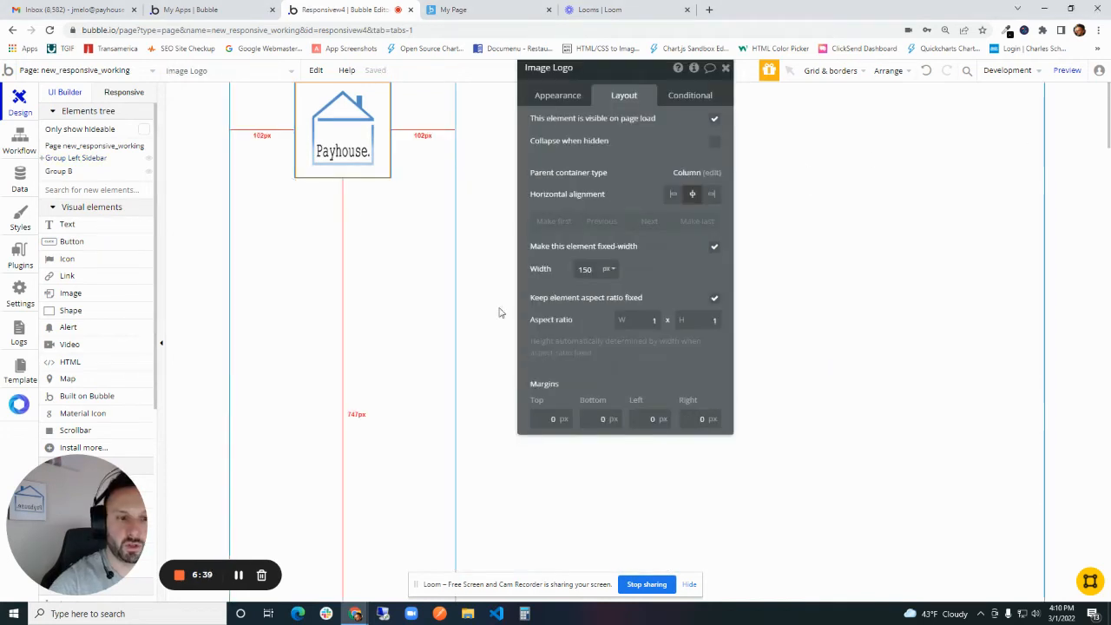
pyautogui.click(551, 420)
pyautogui.write('20')
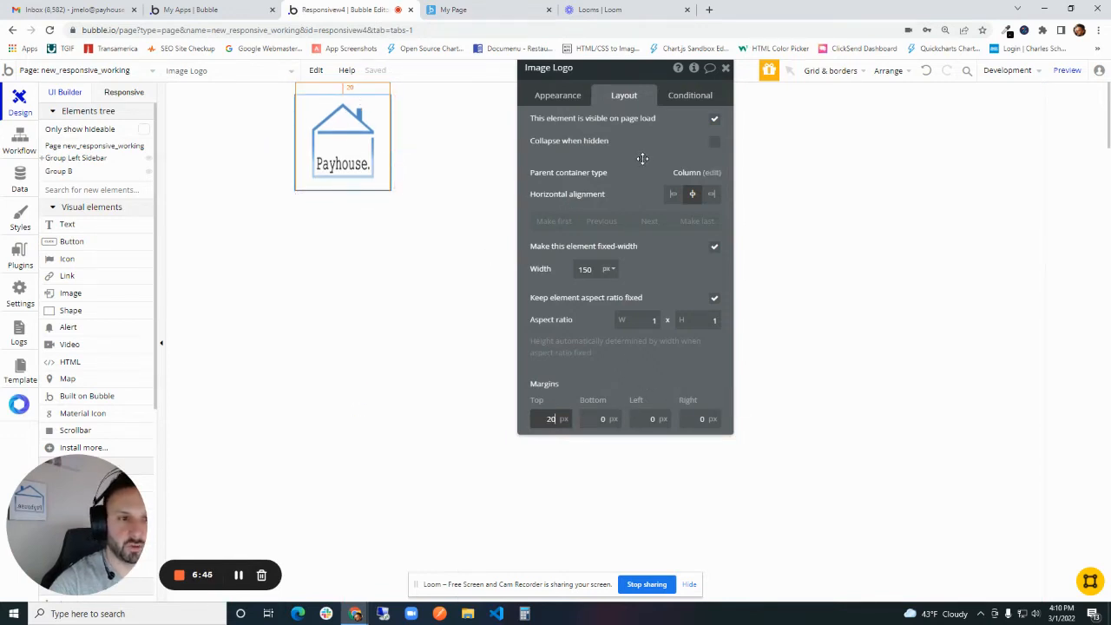
pyautogui.moveTo(645, 158); pyautogui.dragTo(654, 198)
pyautogui.click(734, 111)
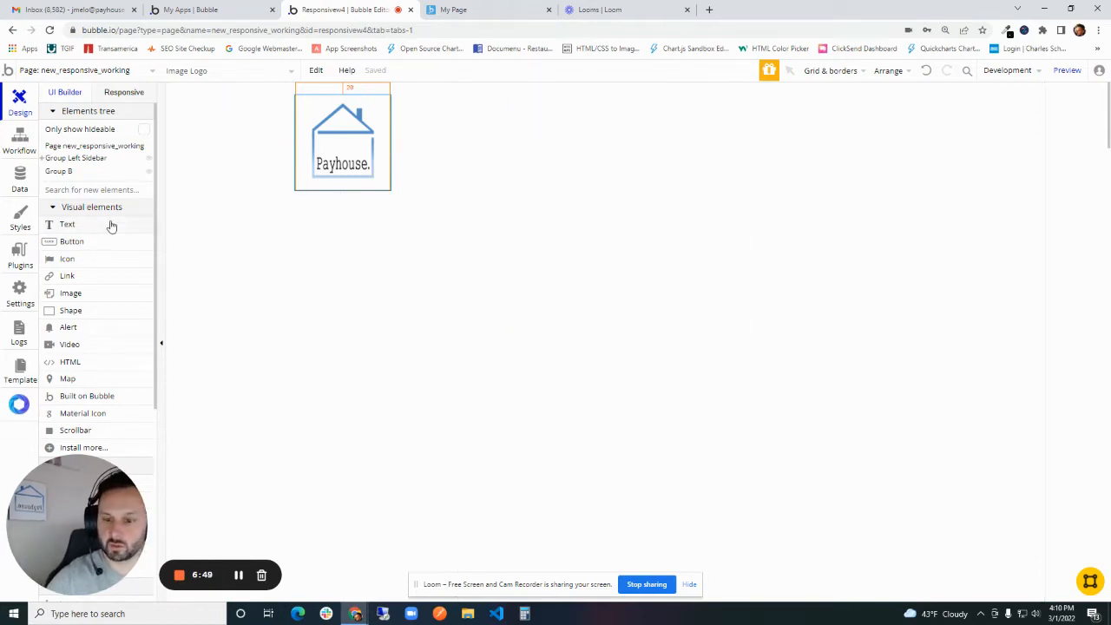
# - Draw a group about 258 by 53 px below the logo in Group Left Sidebar and rename it Group Dashboard Side Nav
pyautogui.scroll(-3, 111, 227)
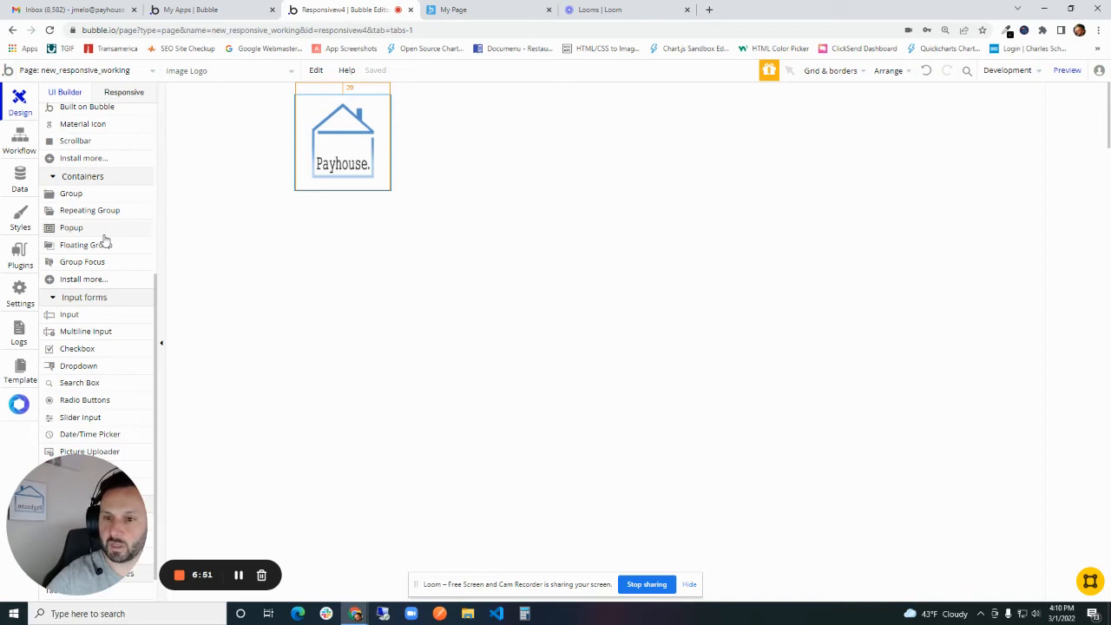
pyautogui.doubleClick(376, 259)
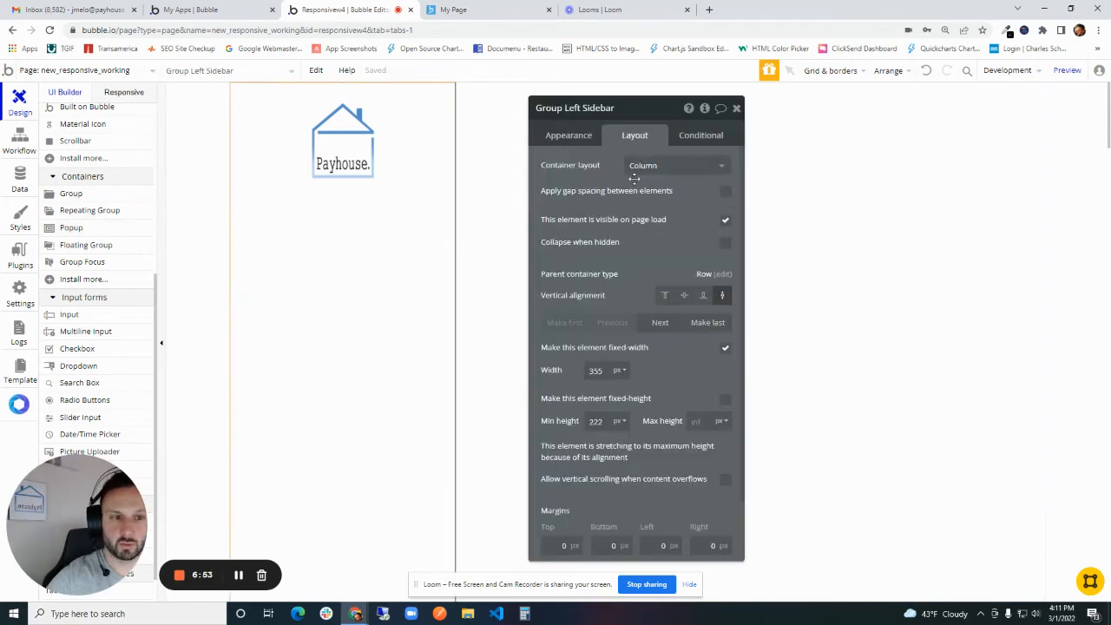
pyautogui.click(84, 196)
pyautogui.moveTo(272, 213); pyautogui.dragTo(434, 248)
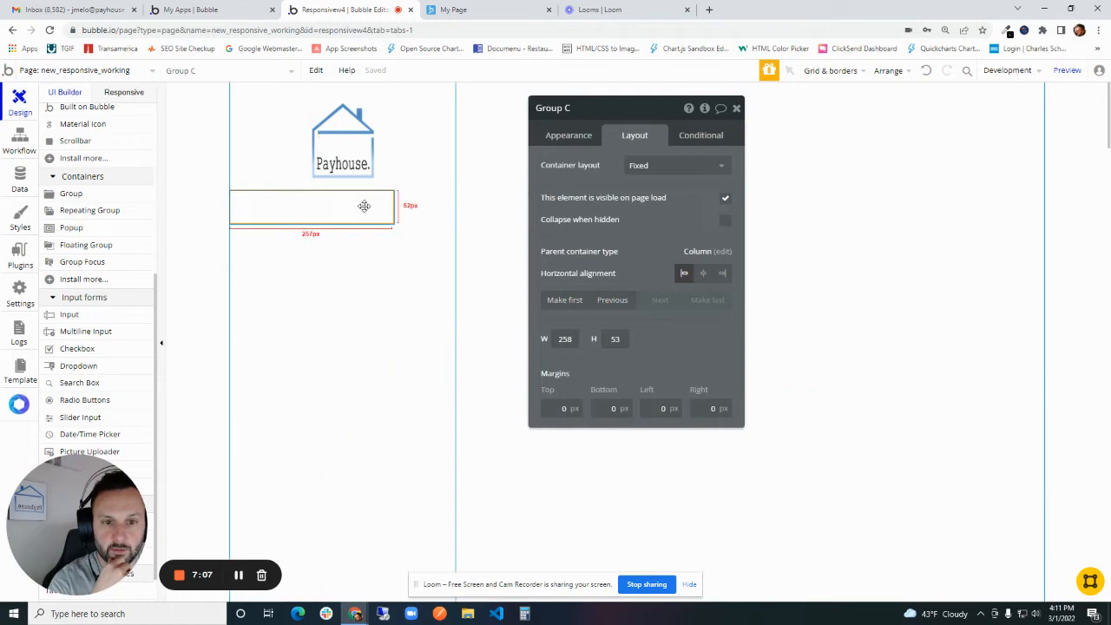
pyautogui.doubleClick(602, 107)
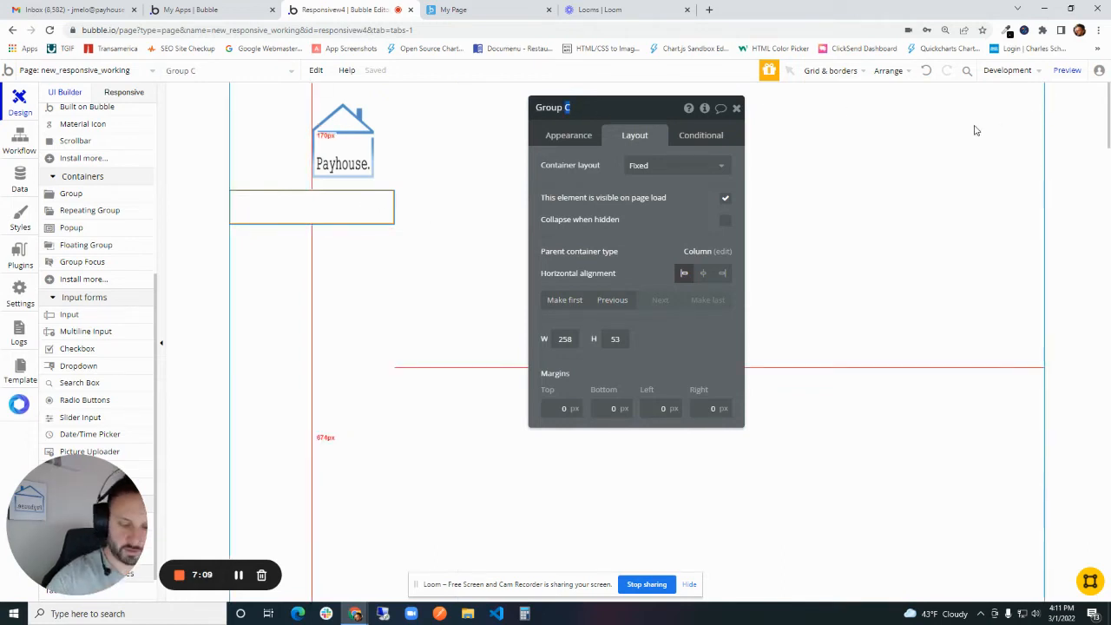
pyautogui.write('Dashboard Side Nav')
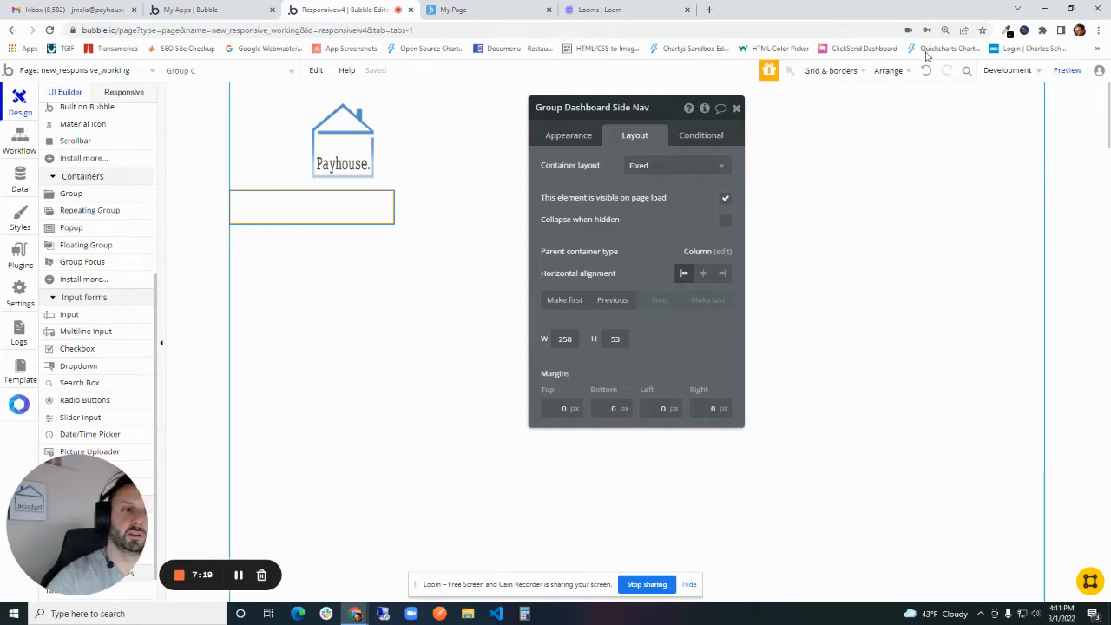
pyautogui.click(610, 229)
# - Give Group Dashboard Side Nav a Row container layout with centred container alignment, and centre the group horizontally in the sidebar
pyautogui.click(571, 141)
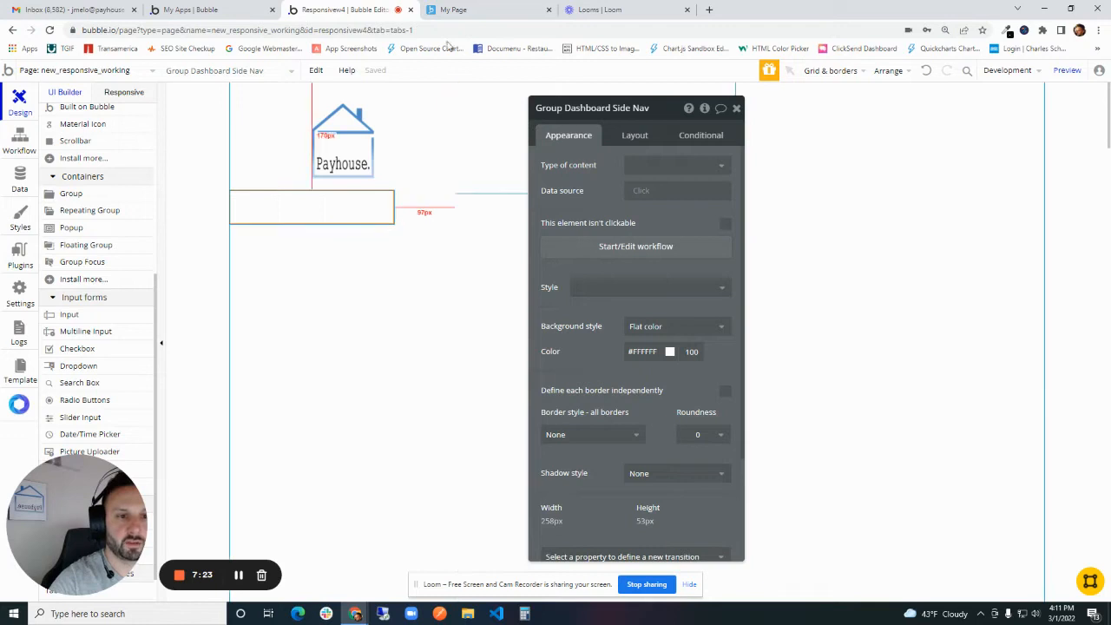
pyautogui.click(451, 10)
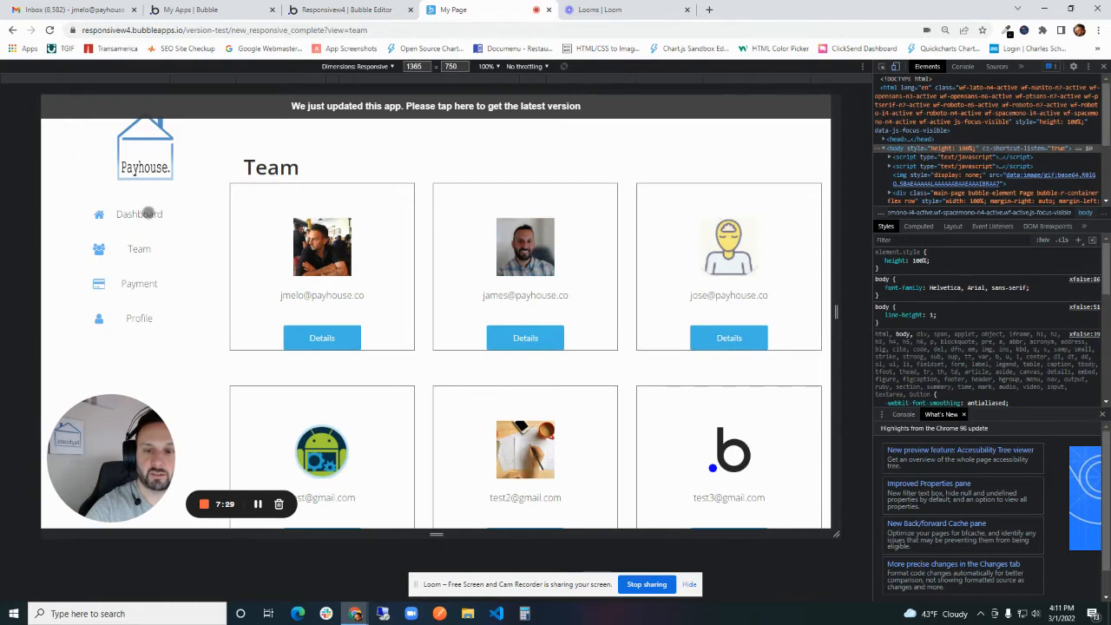
pyautogui.click(347, 9)
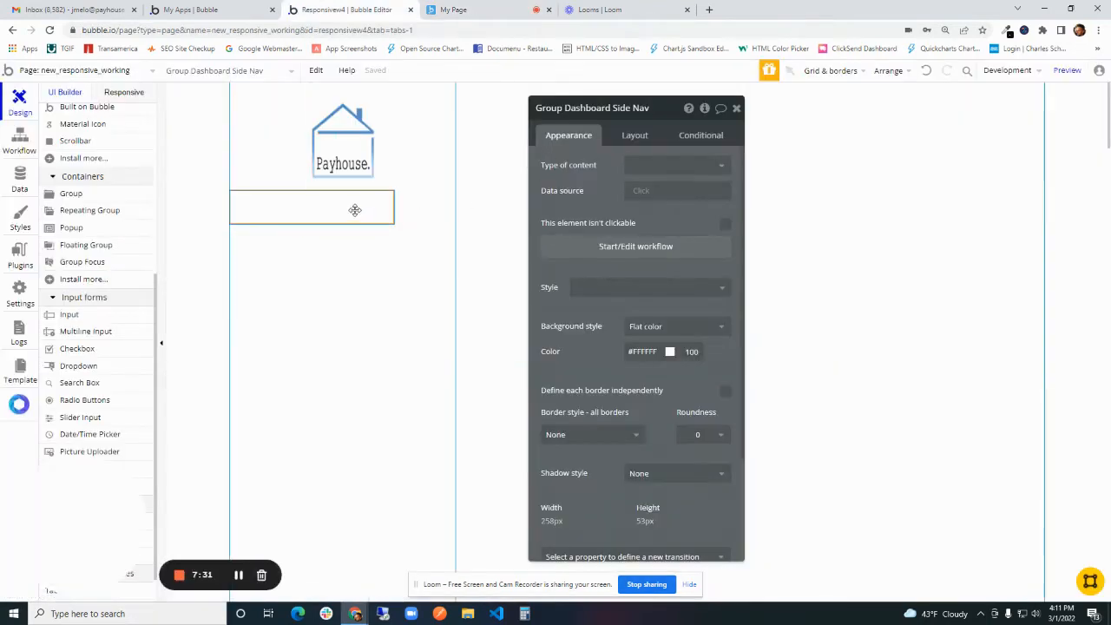
pyautogui.click(610, 173)
pyautogui.click(535, 174)
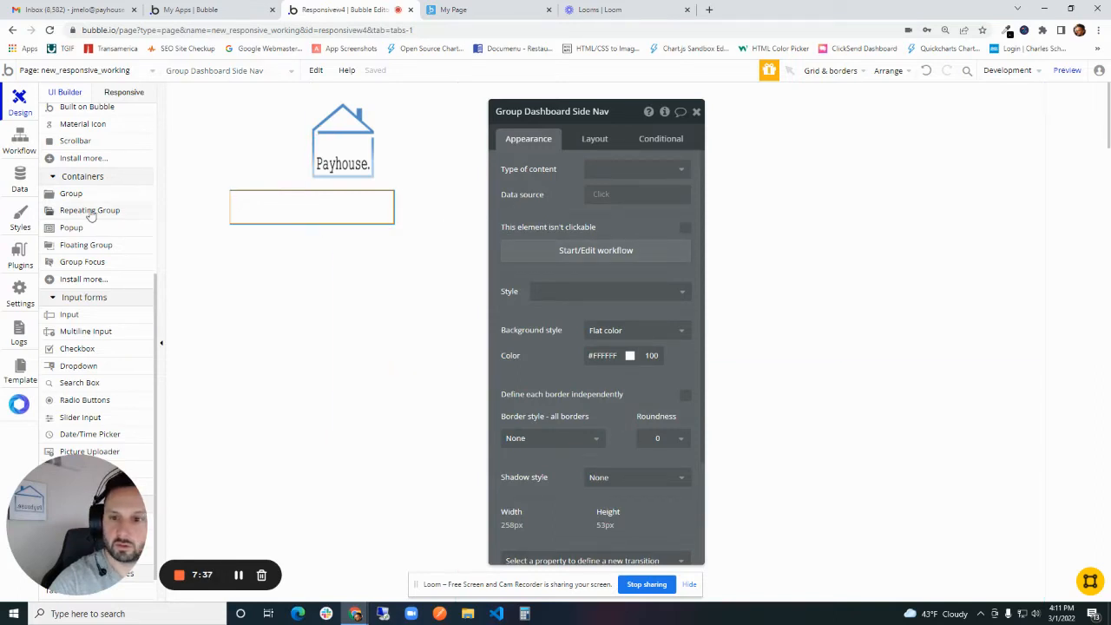
pyautogui.click(595, 139)
pyautogui.click(614, 171)
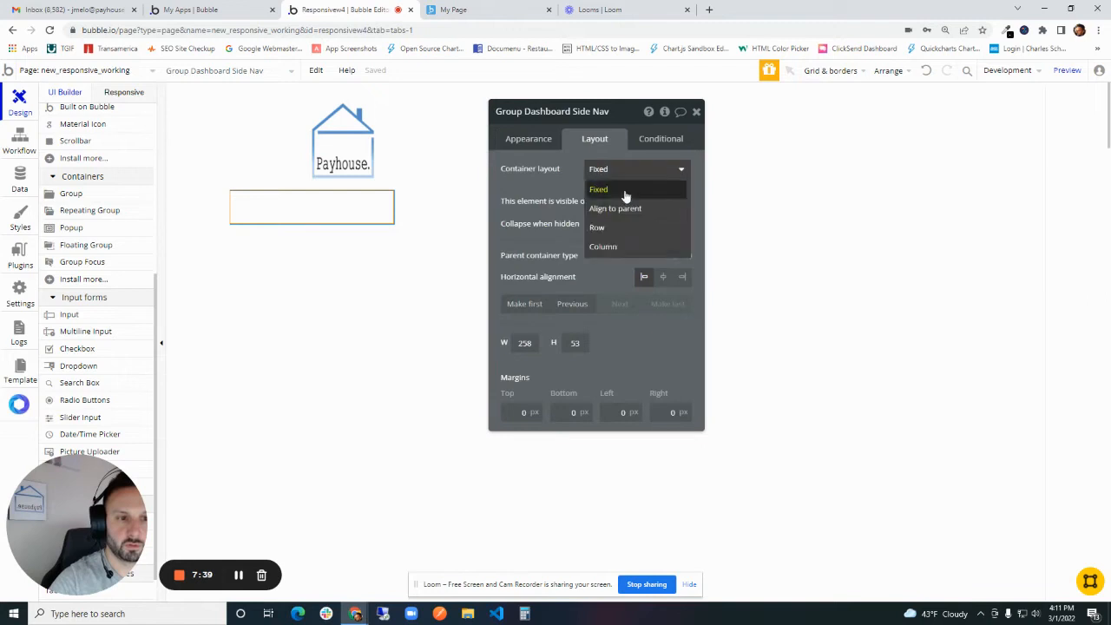
pyautogui.click(628, 229)
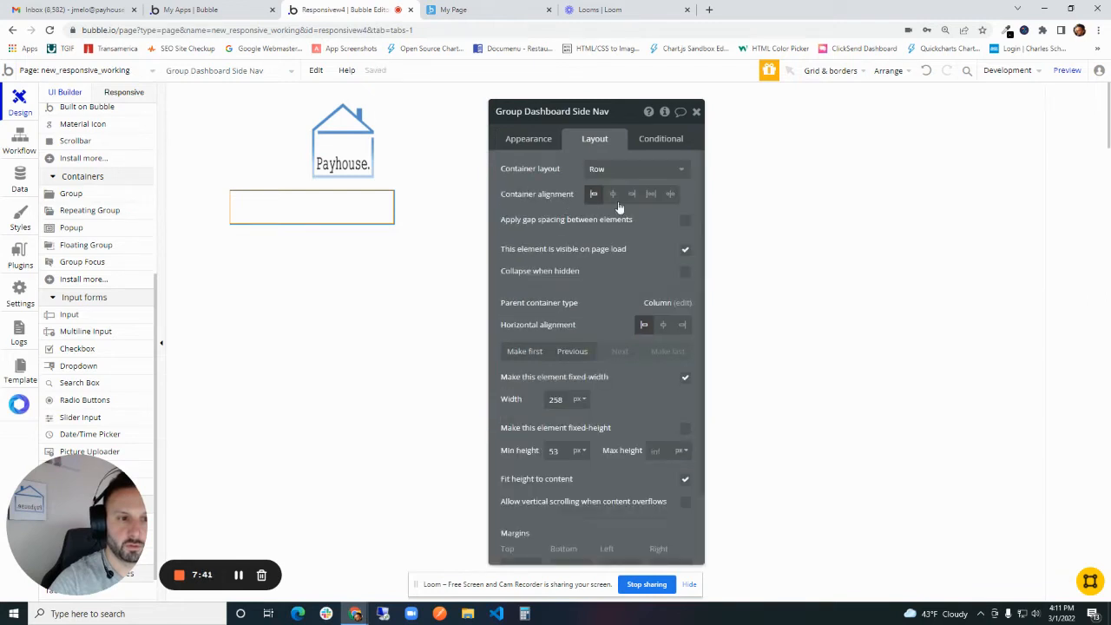
pyautogui.click(613, 194)
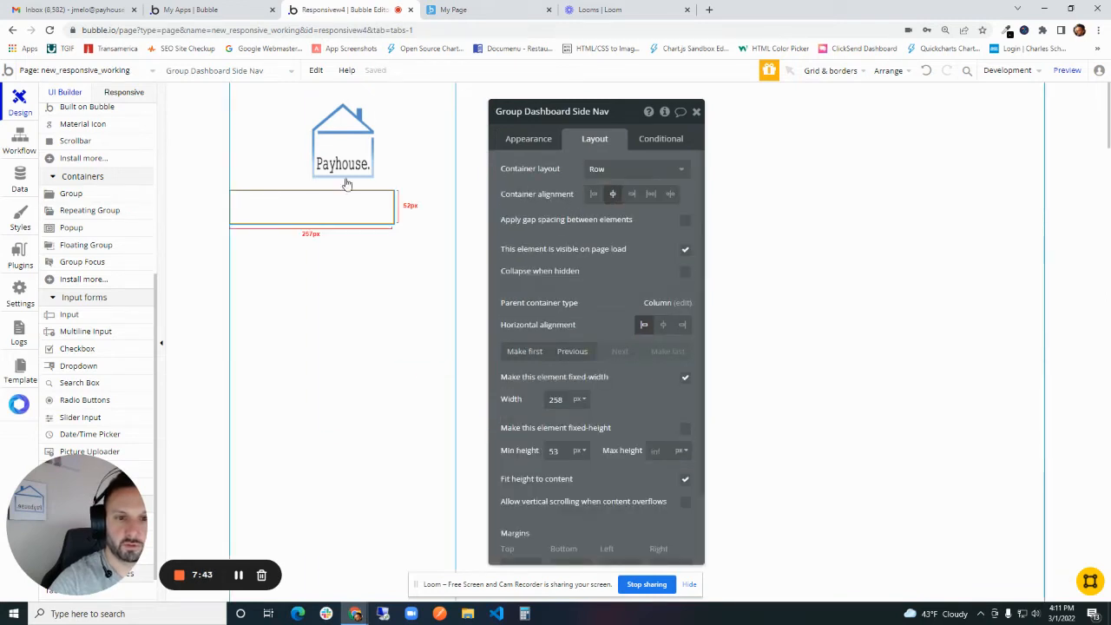
pyautogui.click(663, 325)
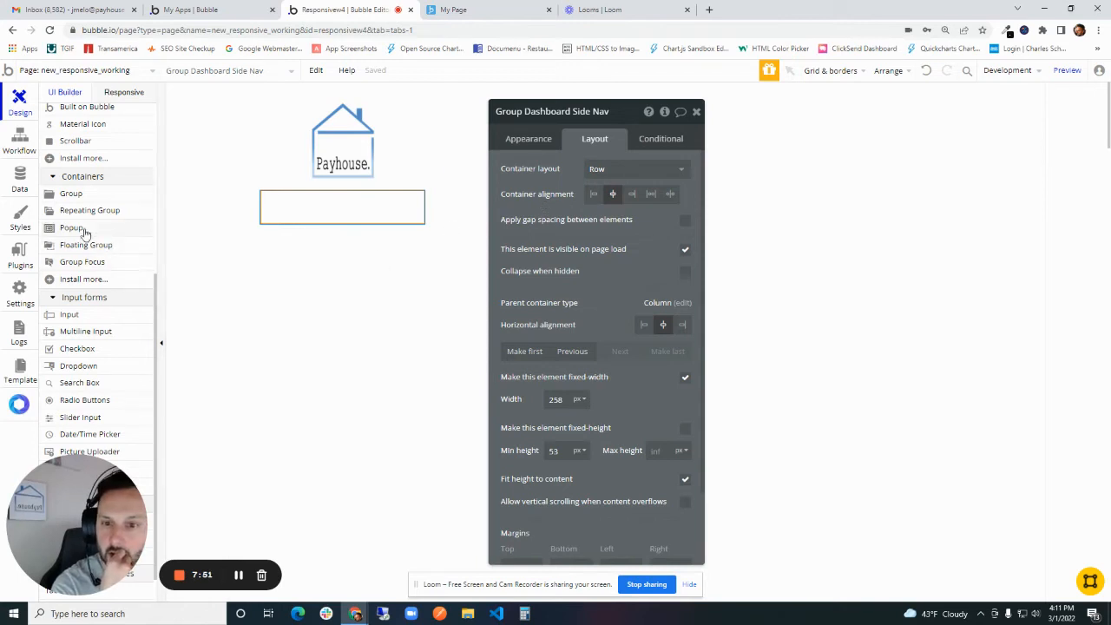
# - Draw an icon element about 48 by 34 px inside Group Dashboard Side Nav
pyautogui.scroll(4, 78, 244)
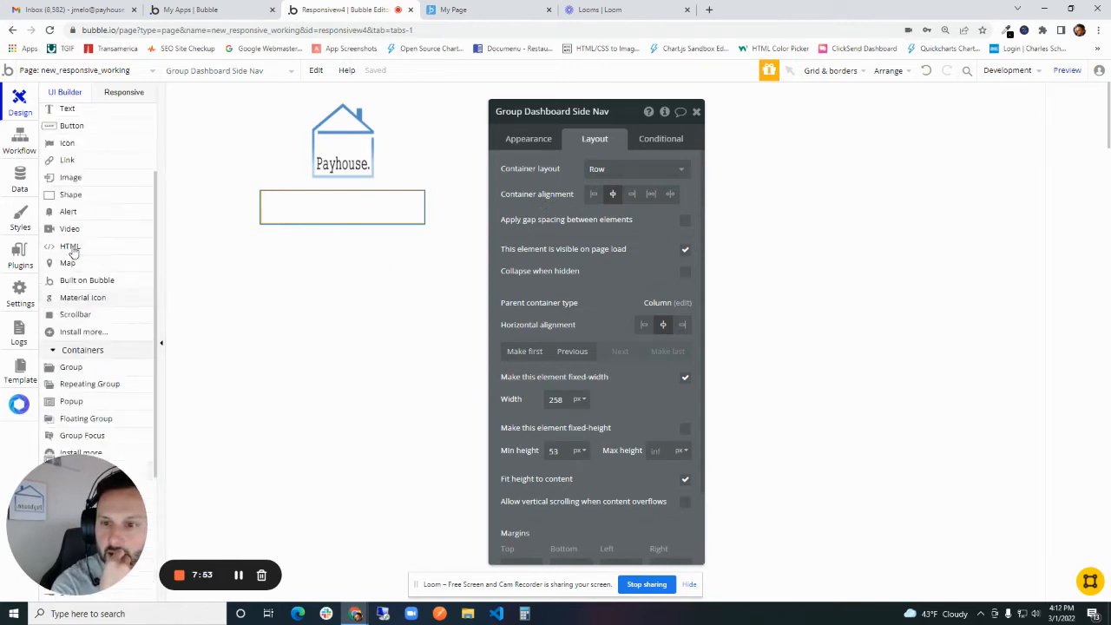
pyautogui.scroll(2, 74, 251)
pyautogui.click(77, 203)
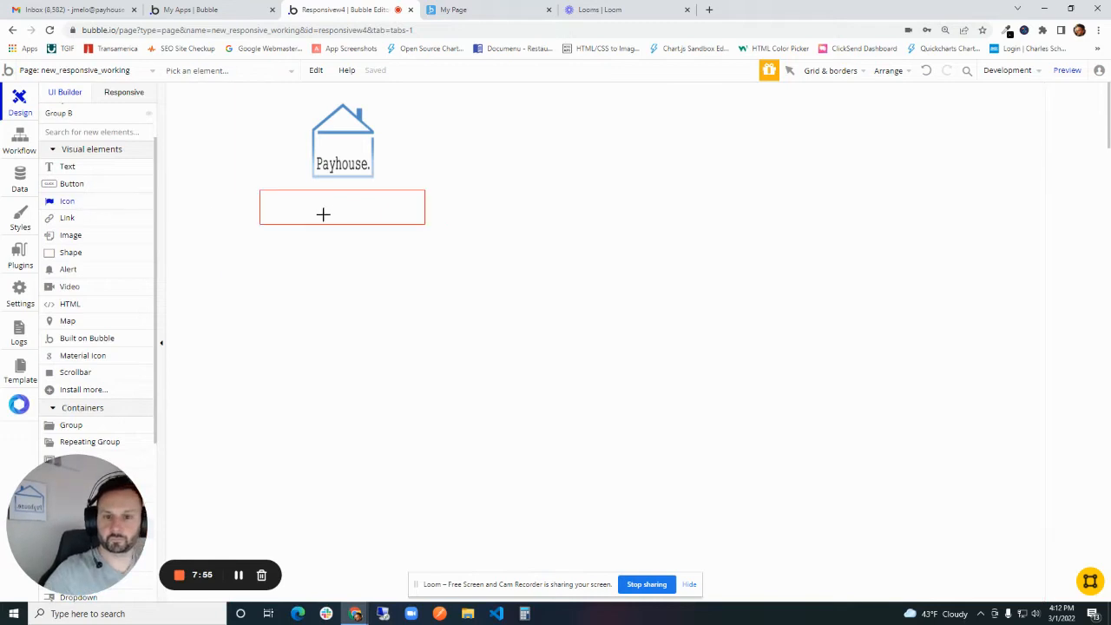
pyautogui.moveTo(269, 195); pyautogui.dragTo(301, 219)
# - Search the icon choices for a house symbol and assign the fa-home icon to the new icon element
pyautogui.click(634, 169)
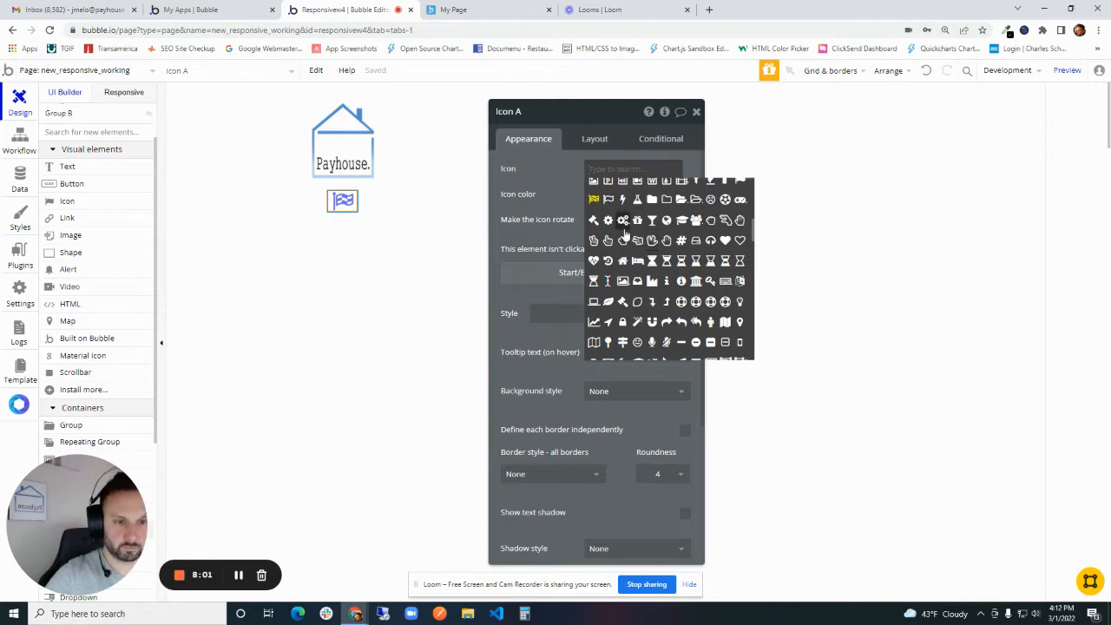
pyautogui.write('house')
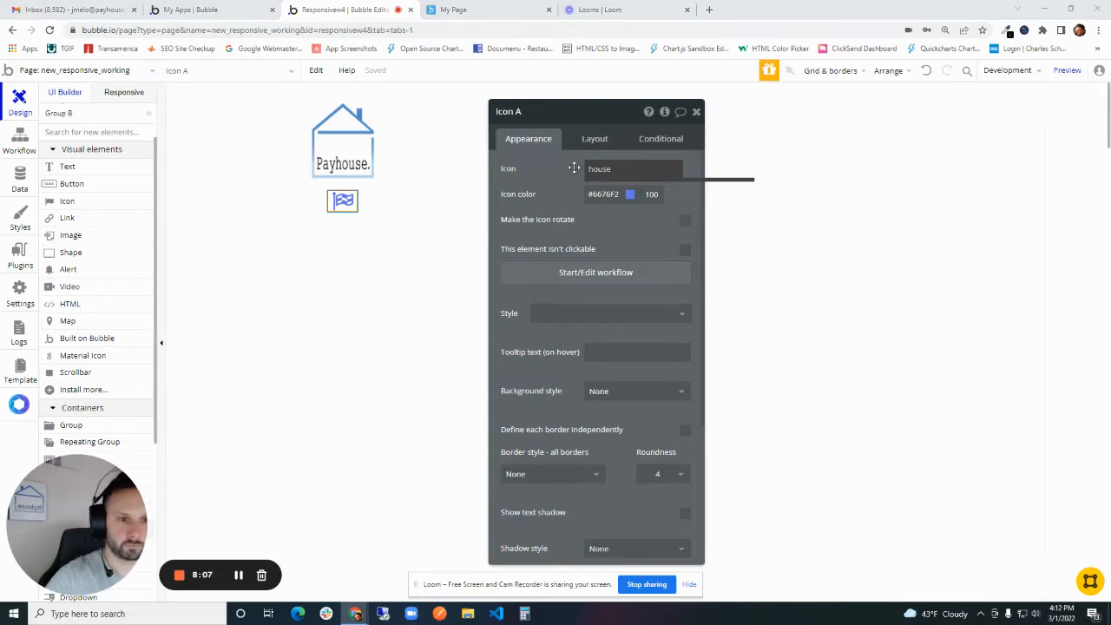
pyautogui.click(601, 171)
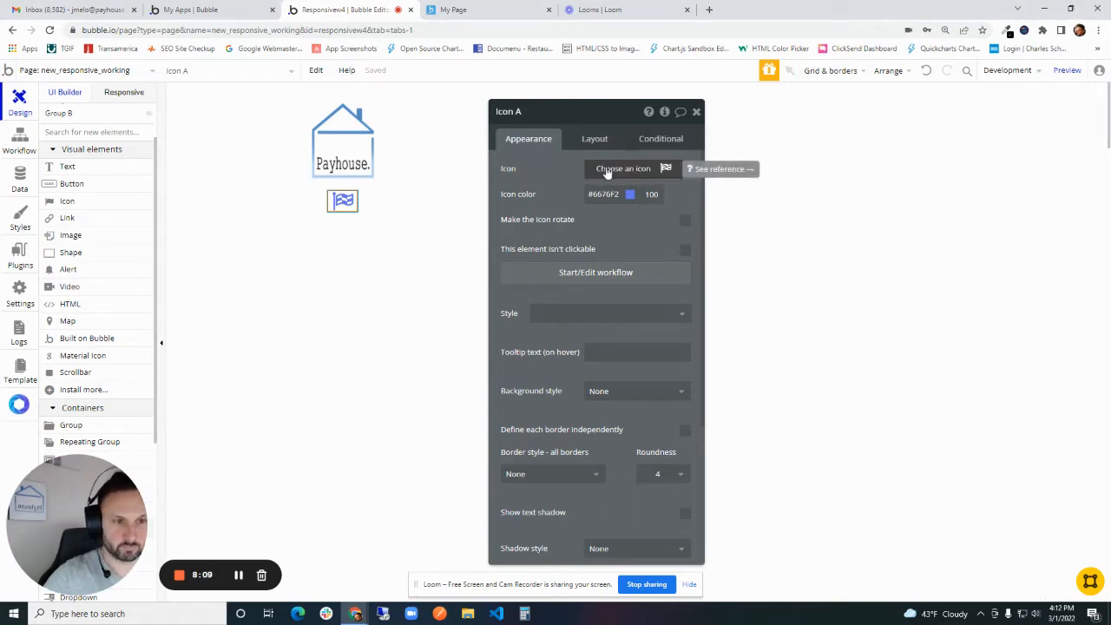
pyautogui.click(607, 170)
pyautogui.write('h')
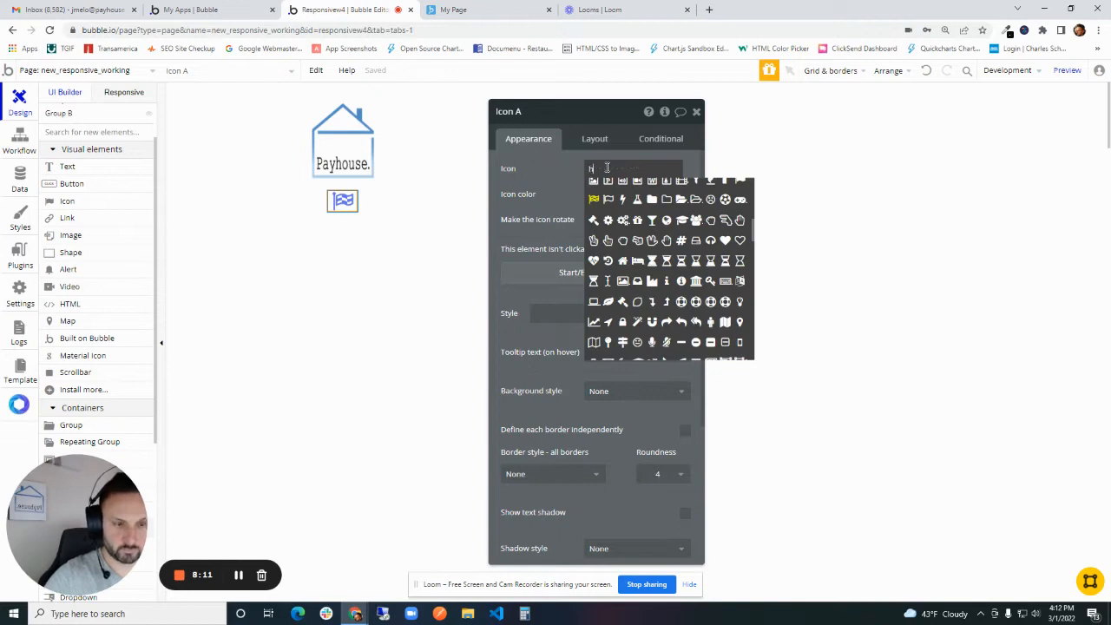
pyautogui.write('om')
pyautogui.click(594, 188)
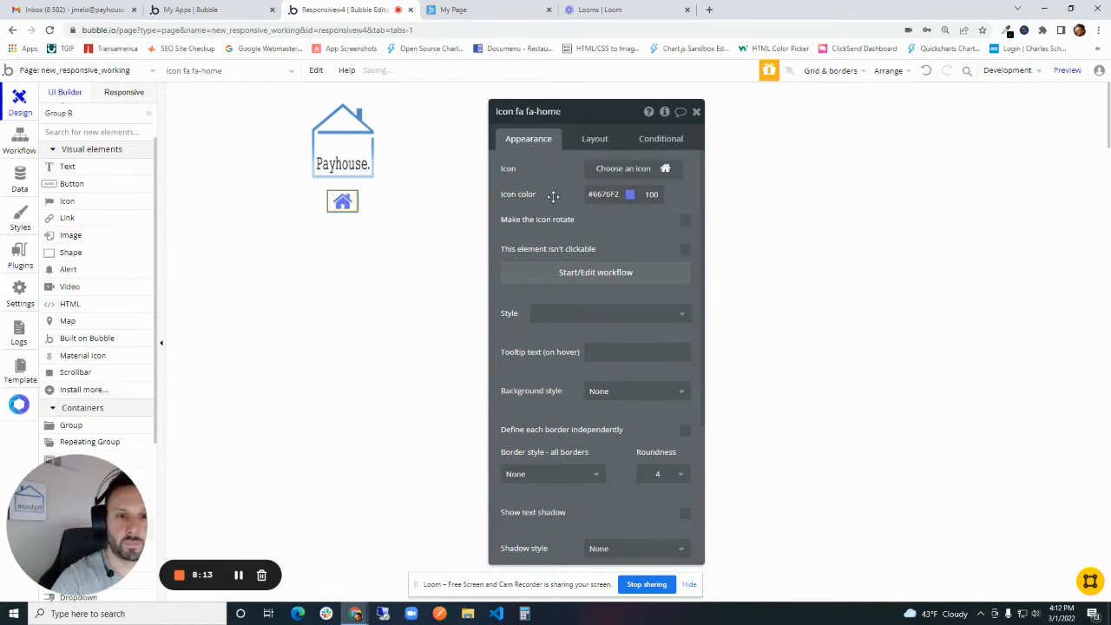
# - Apply the Icons style to the home icon
pyautogui.click(602, 193)
pyautogui.click(555, 224)
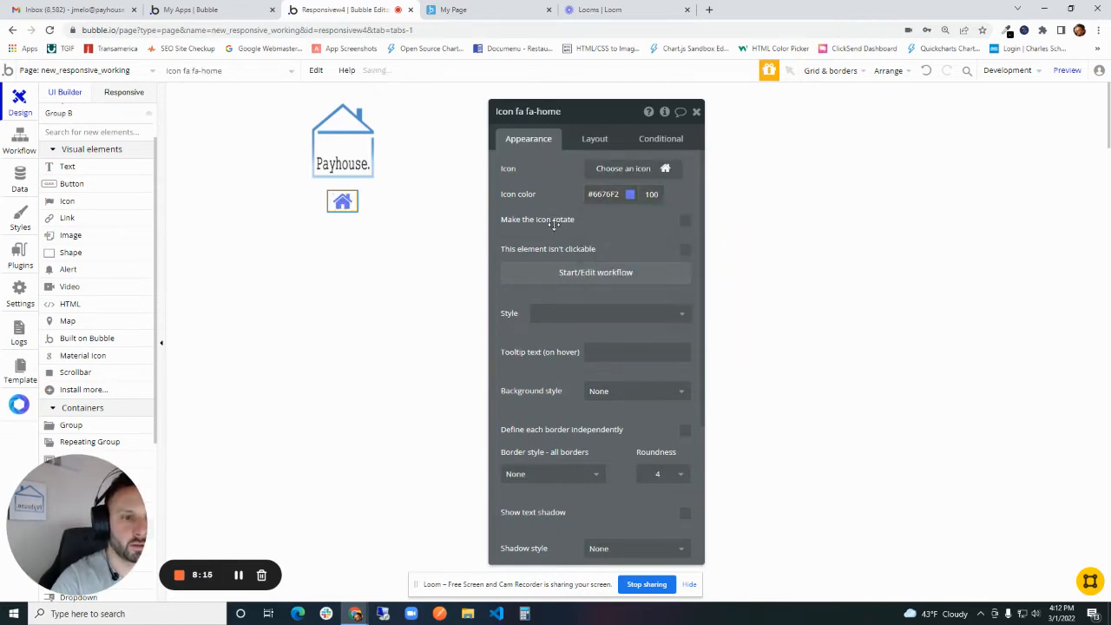
pyautogui.click(584, 318)
pyautogui.click(586, 355)
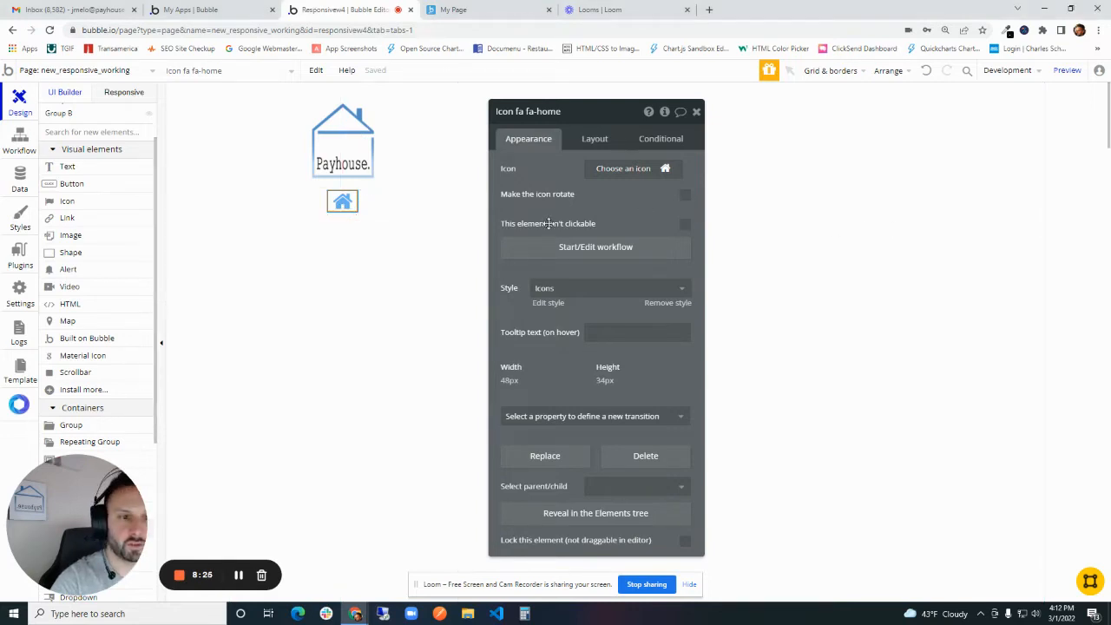
# - Set the home icon's width and height to 20 px and centre it vertically in its row
pyautogui.click(595, 139)
pyautogui.click(556, 313)
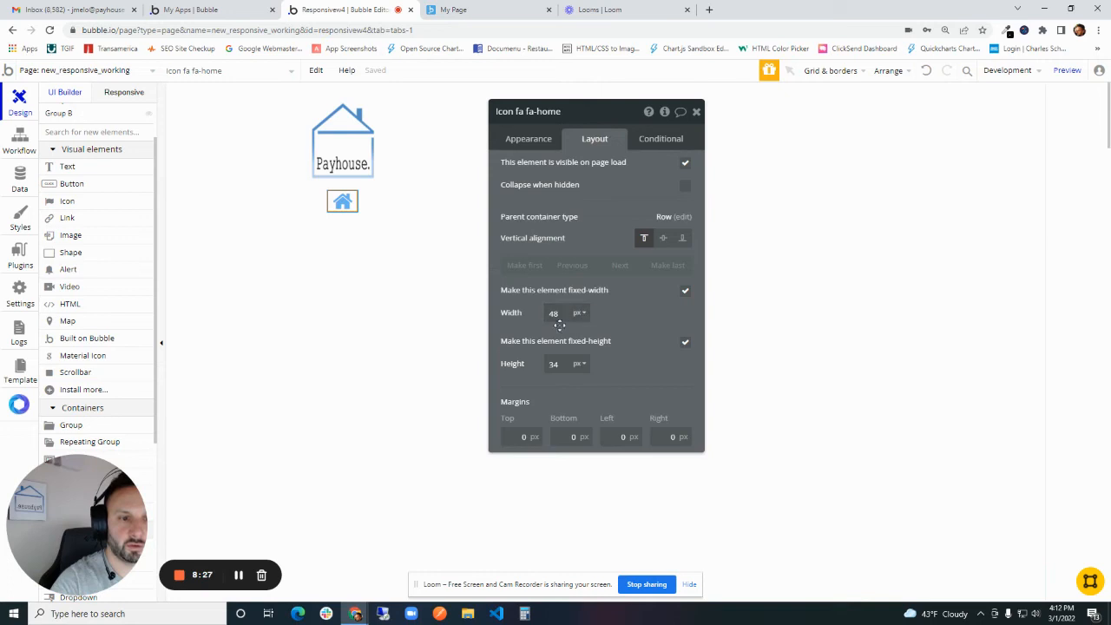
pyautogui.write('20')
pyautogui.press('Tab')
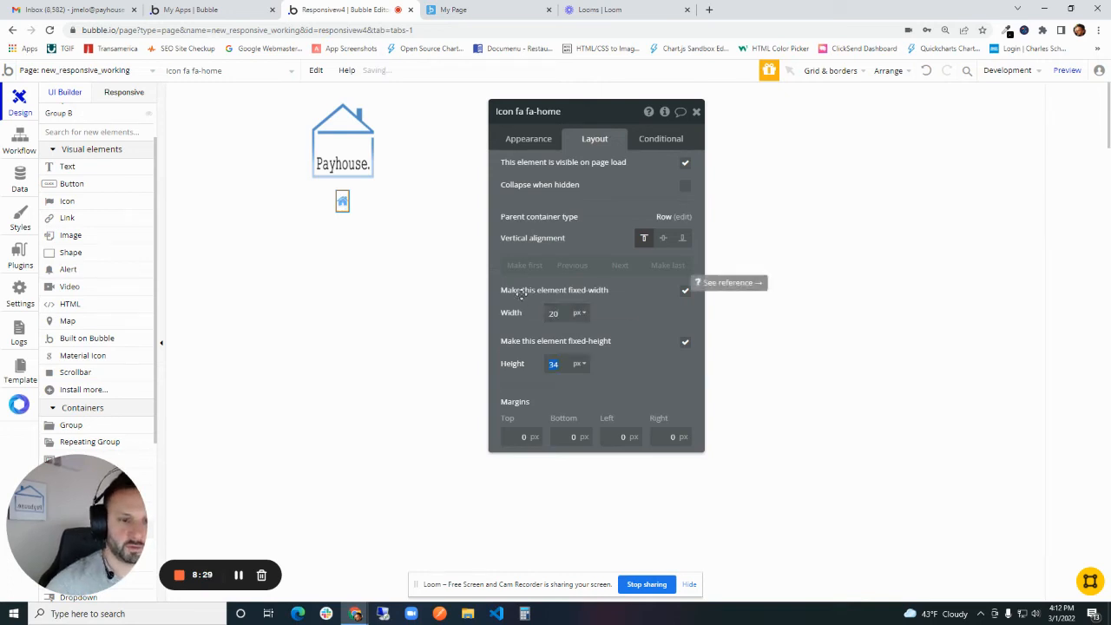
pyautogui.write('20')
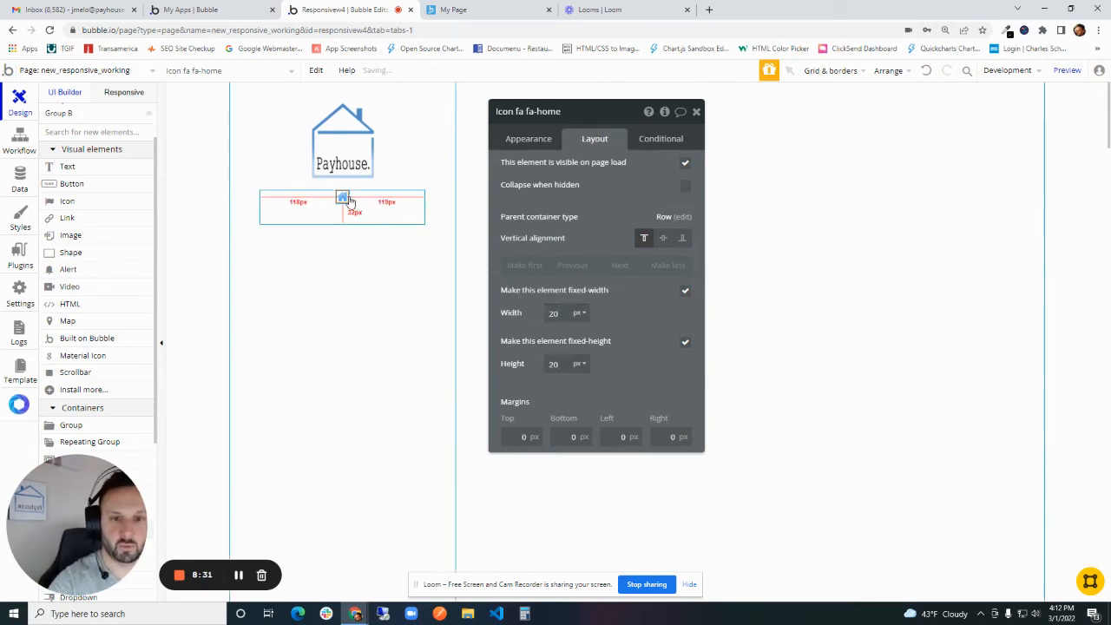
pyautogui.click(663, 238)
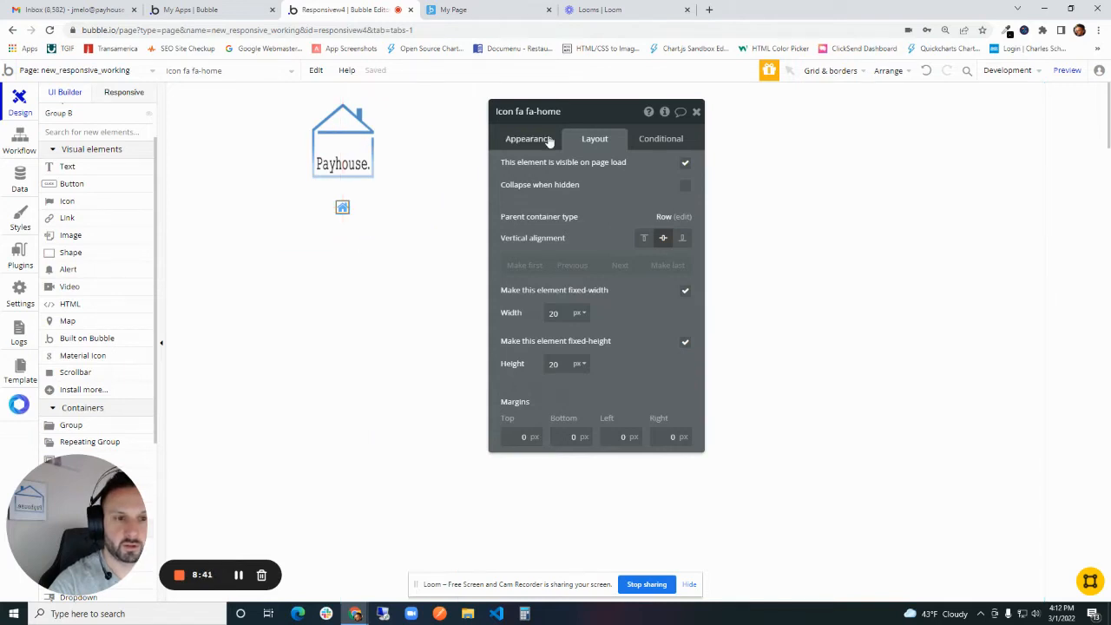
# - Rename the home icon Icon Dashboard and set the container alignment of Group Dashboard Side Nav to left
pyautogui.moveTo(573, 114); pyautogui.dragTo(517, 111)
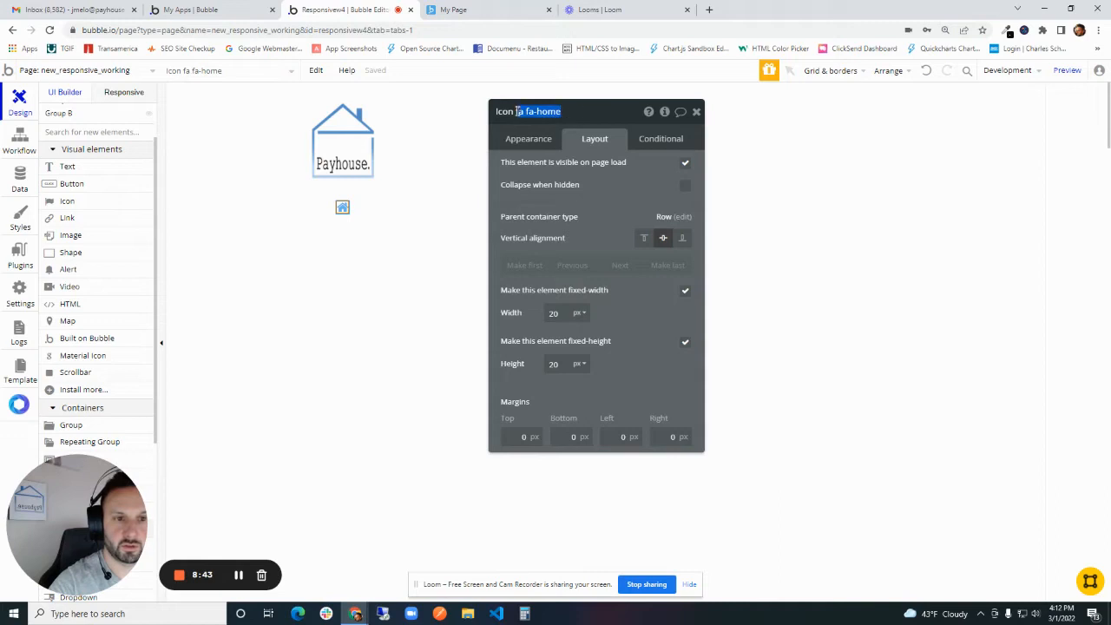
pyautogui.write('Da')
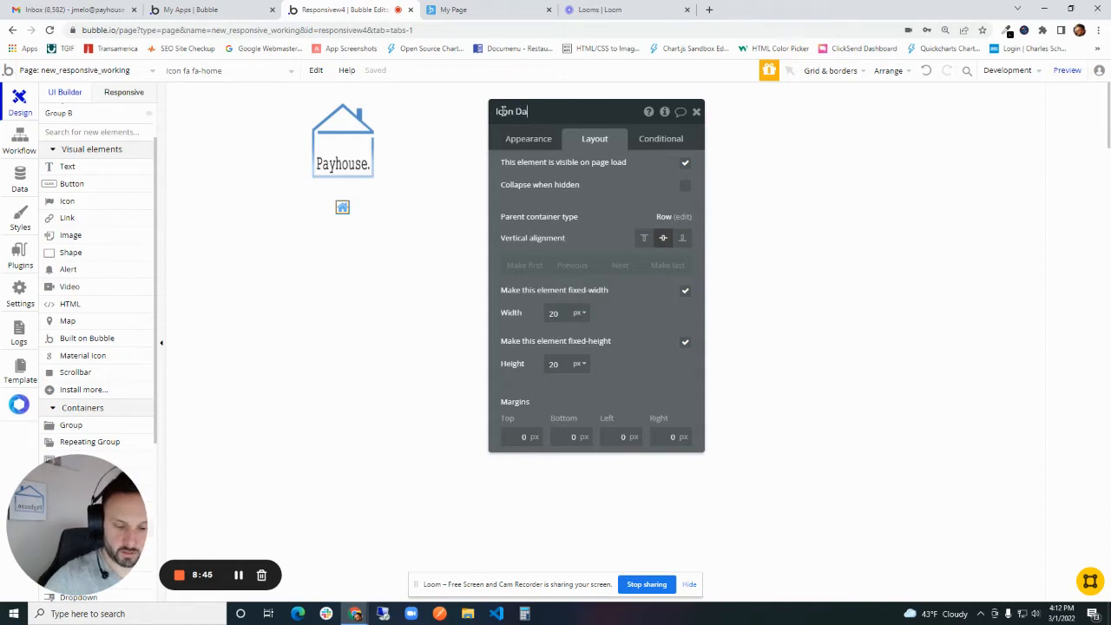
pyautogui.write('shboard')
pyautogui.press('Return')
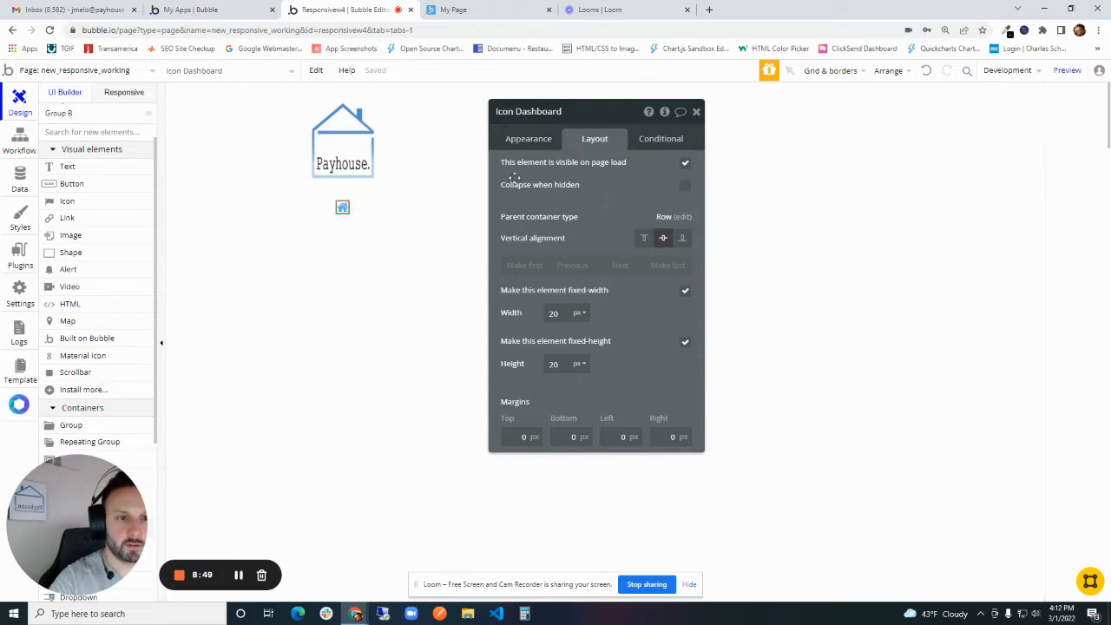
pyautogui.click(419, 210)
pyautogui.click(594, 197)
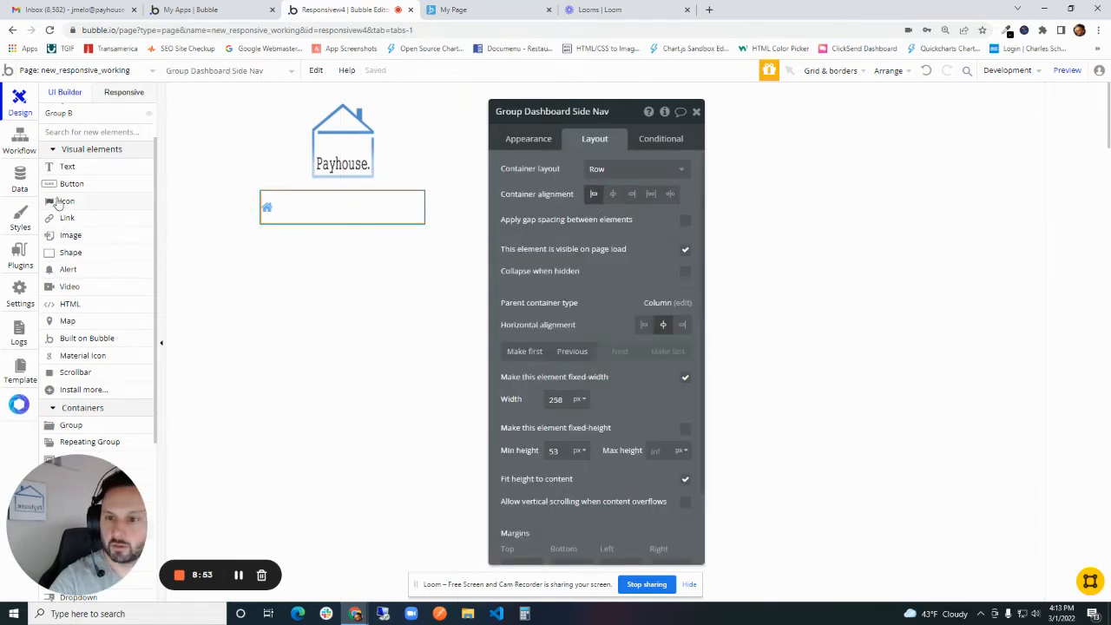
# - Draw a text element about 195 by 28 px beside the home icon in Group Dashboard Side Nav, reading Dashboard
pyautogui.click(68, 168)
pyautogui.moveTo(289, 198); pyautogui.dragTo(410, 216)
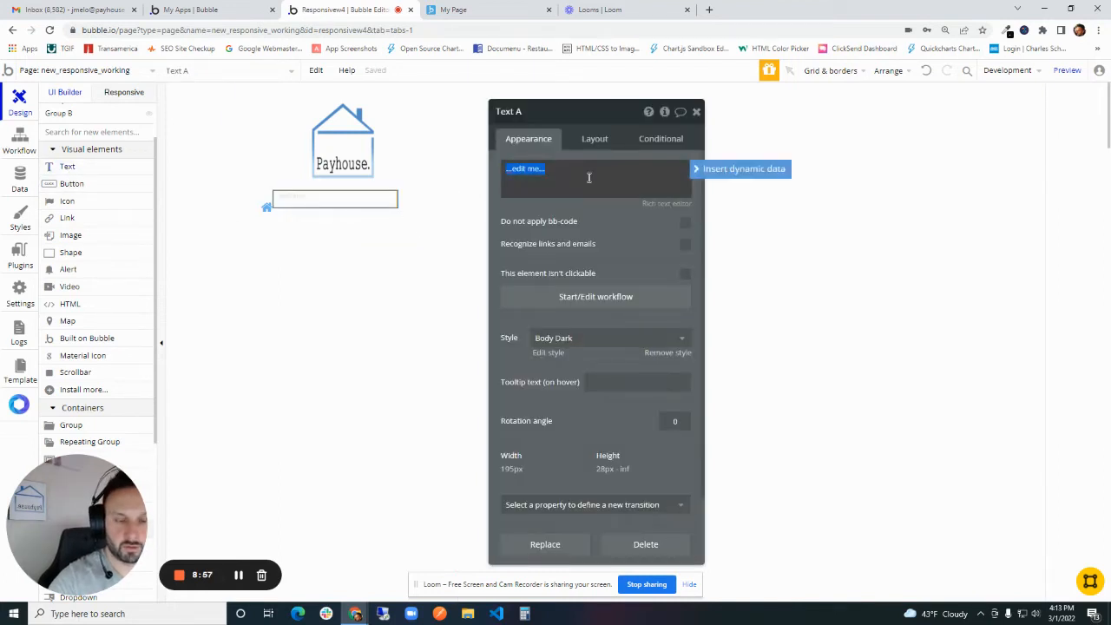
pyautogui.write('Dashboard')
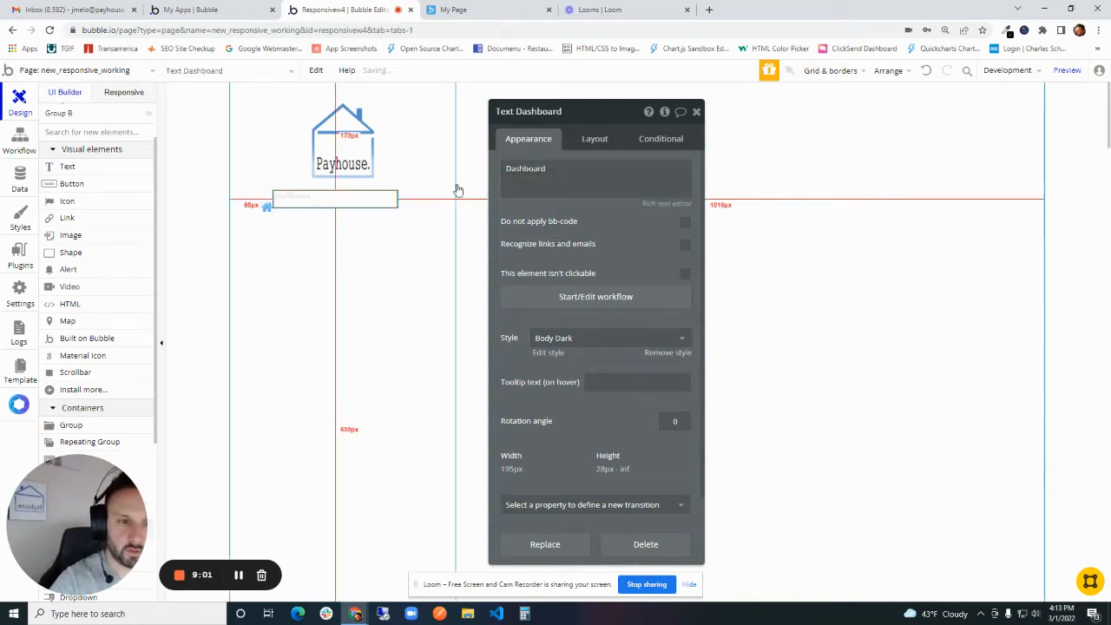
# - Apply the Benefitsdesription style to the Dashboard text and centre it vertically in its row
pyautogui.click(569, 338)
pyautogui.click(596, 376)
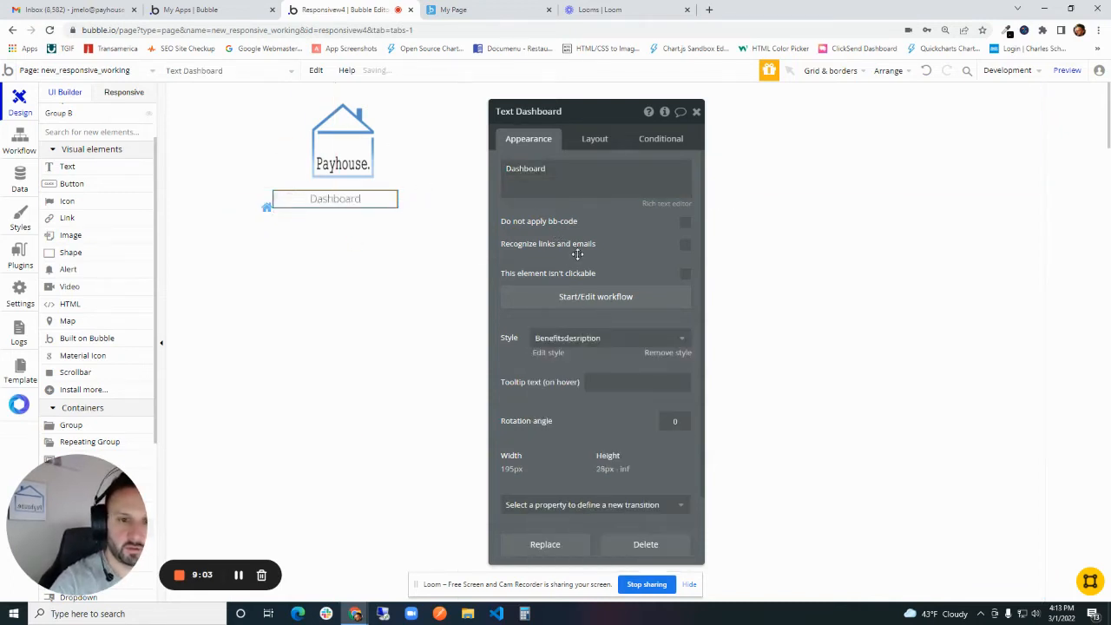
pyautogui.moveTo(552, 222); pyautogui.dragTo(635, 211)
pyautogui.click(682, 129)
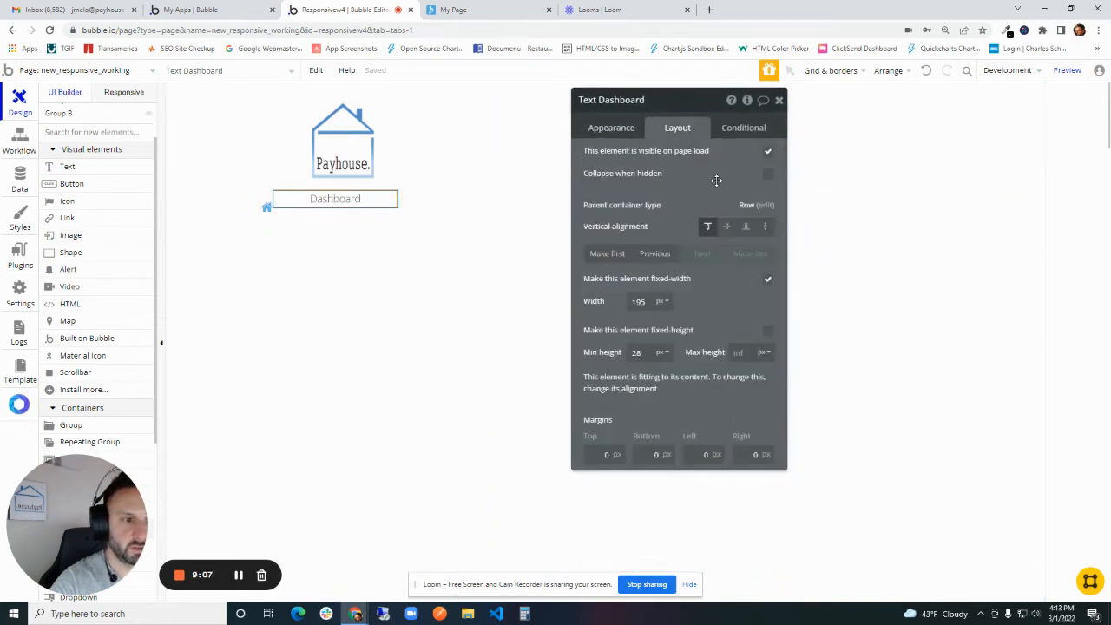
pyautogui.click(727, 227)
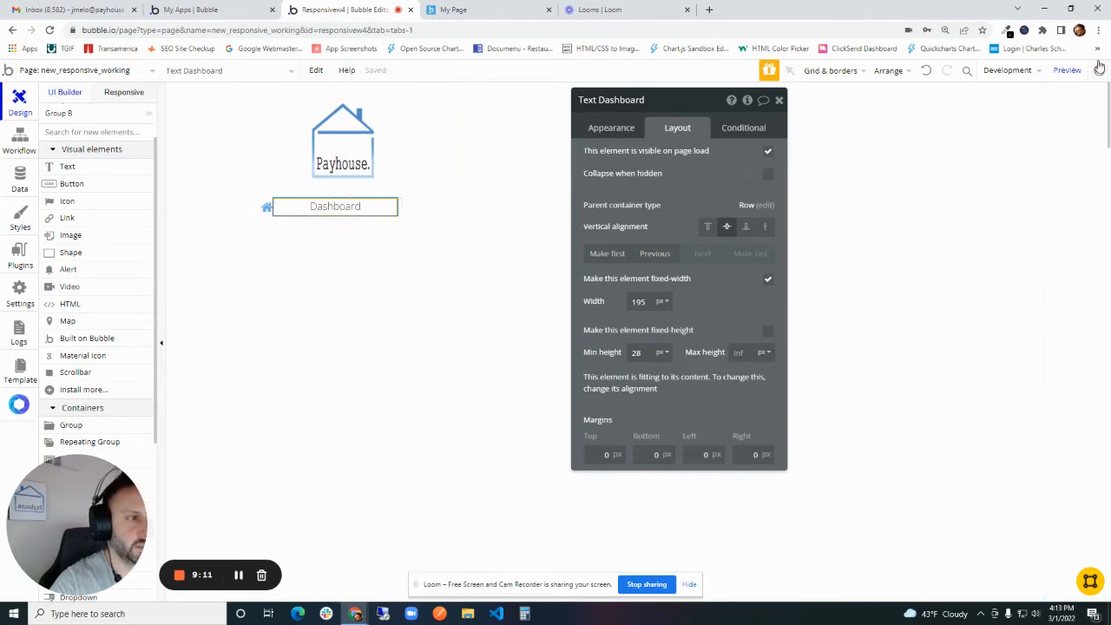
# - Set the left margin of Icon Dashboard to 20 px, checking the menu item in the page preview before and after
pyautogui.click(1067, 70)
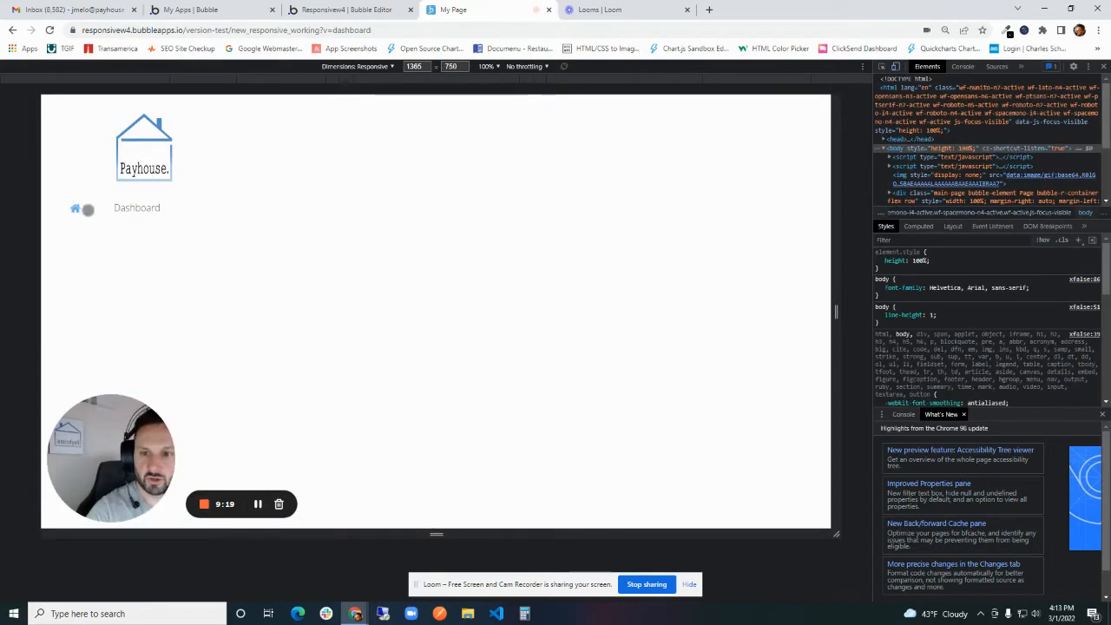
pyautogui.click(359, 9)
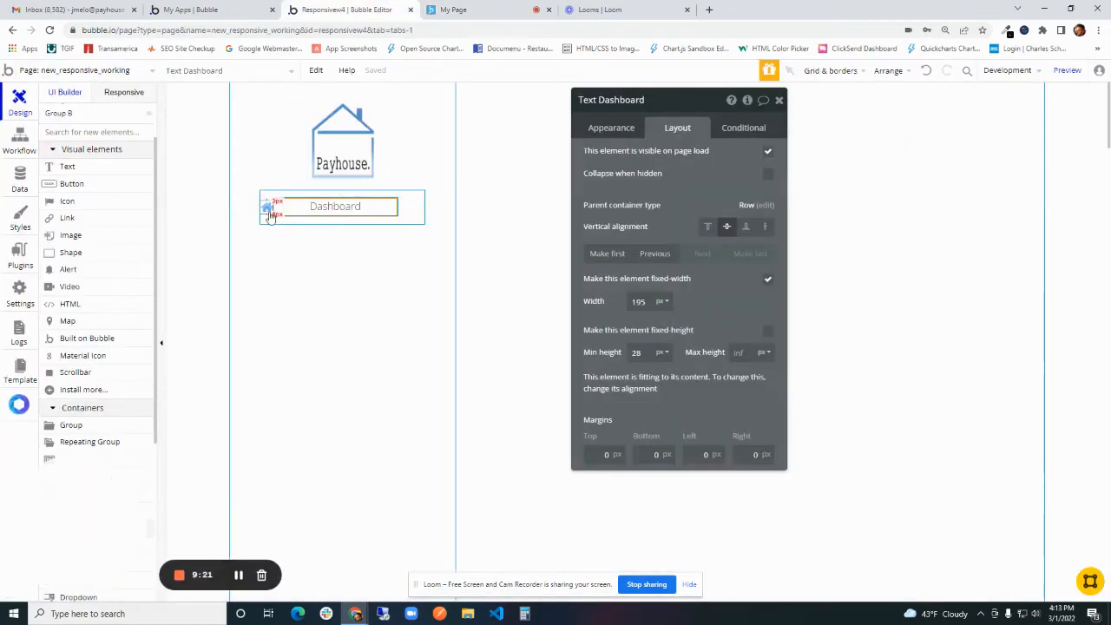
pyautogui.click(488, 9)
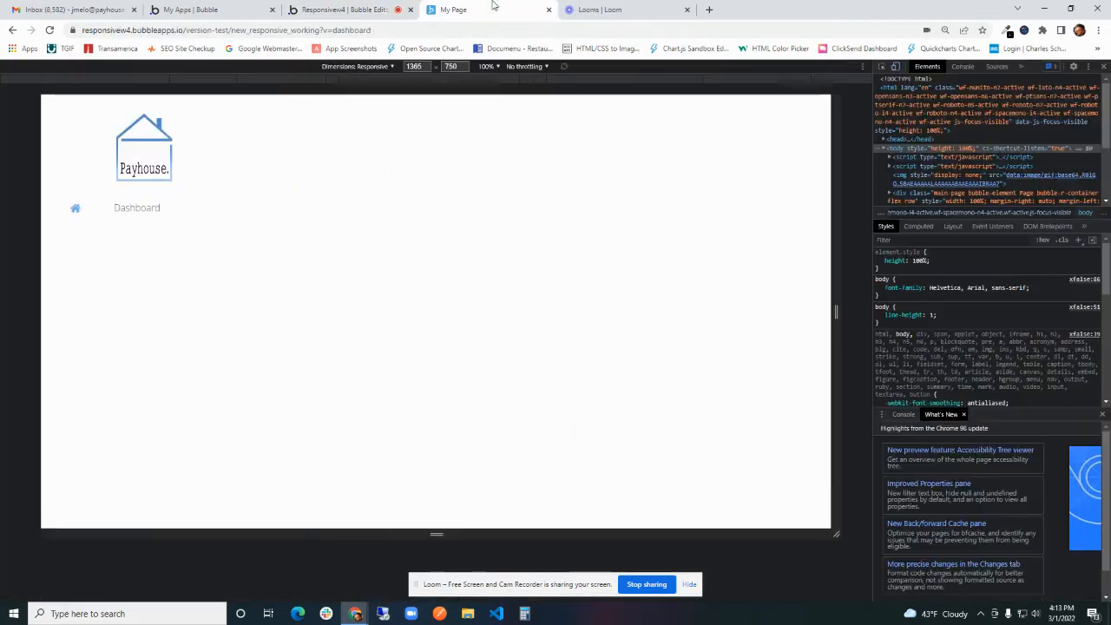
pyautogui.click(325, 9)
pyautogui.click(268, 210)
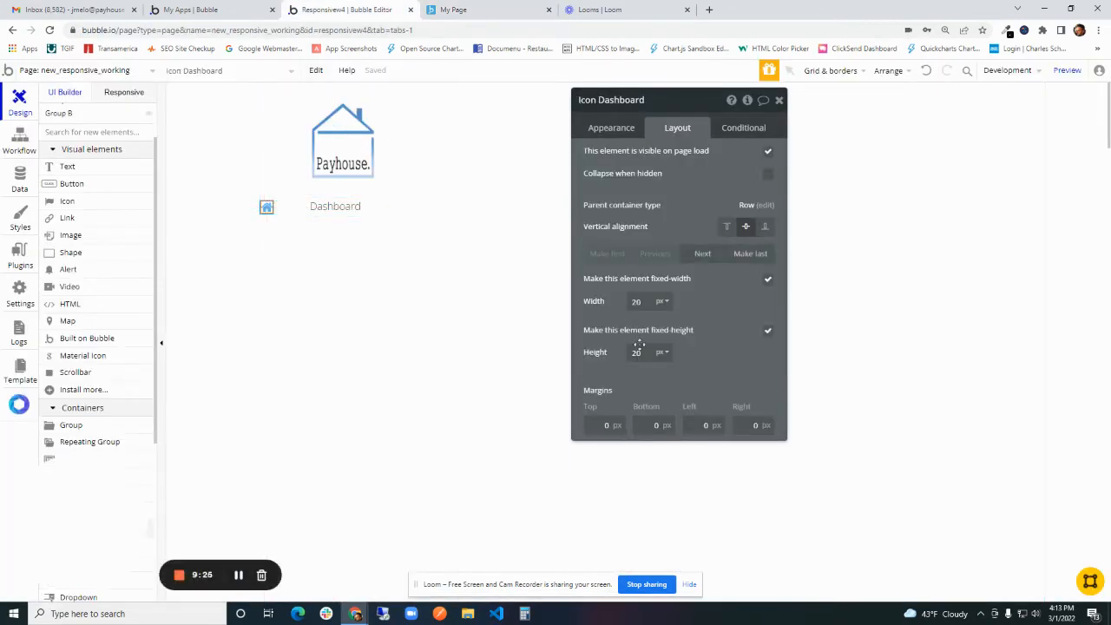
pyautogui.click(699, 428)
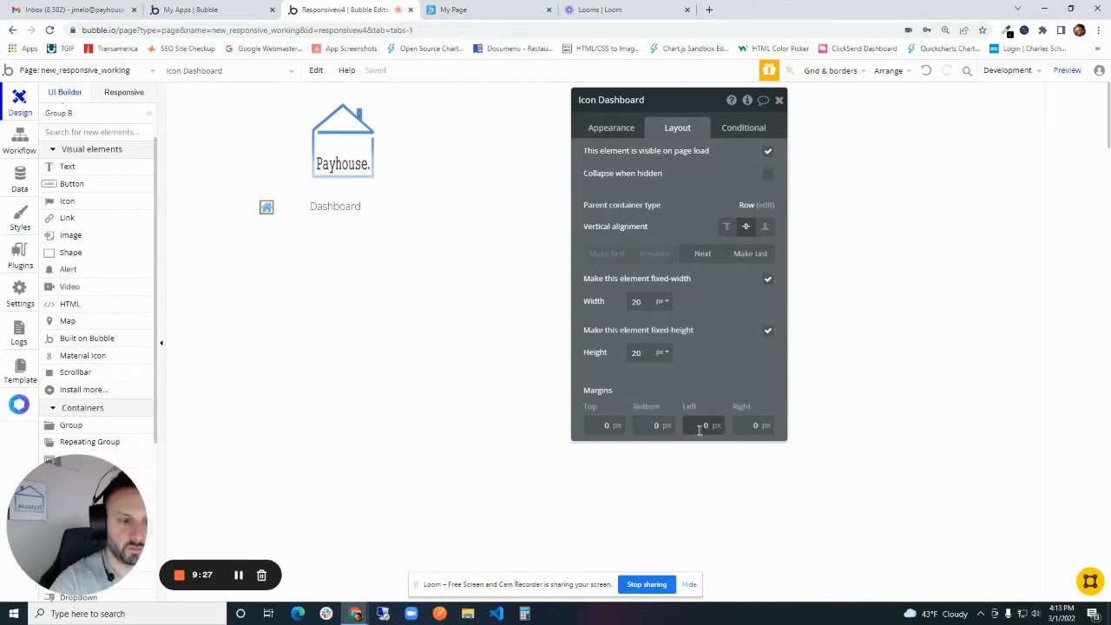
pyautogui.write('20')
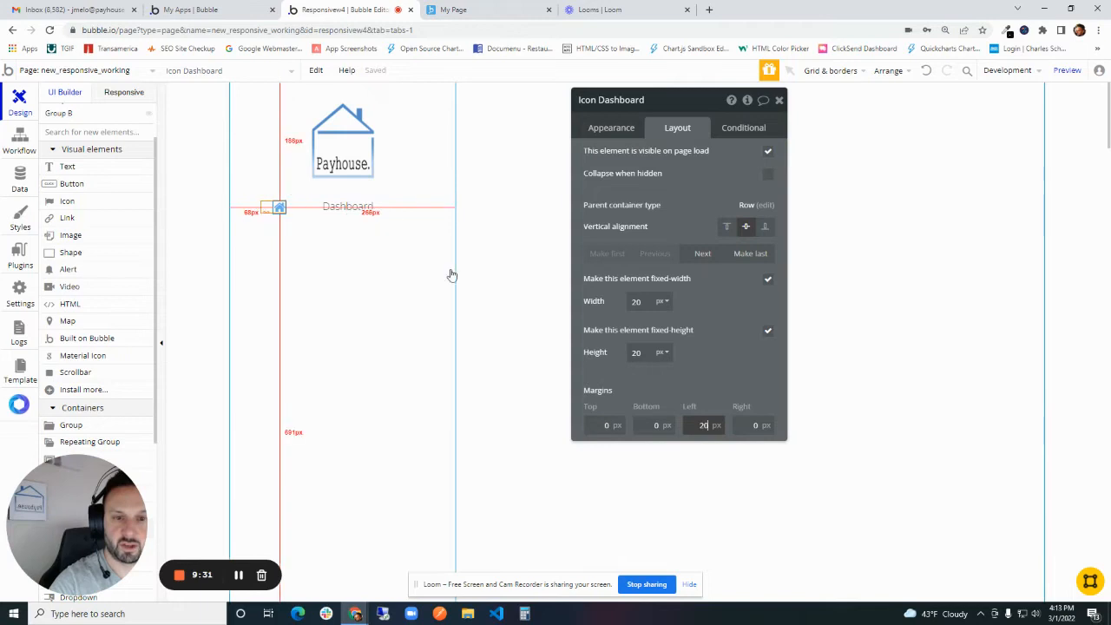
pyautogui.moveTo(666, 194); pyautogui.dragTo(816, 209)
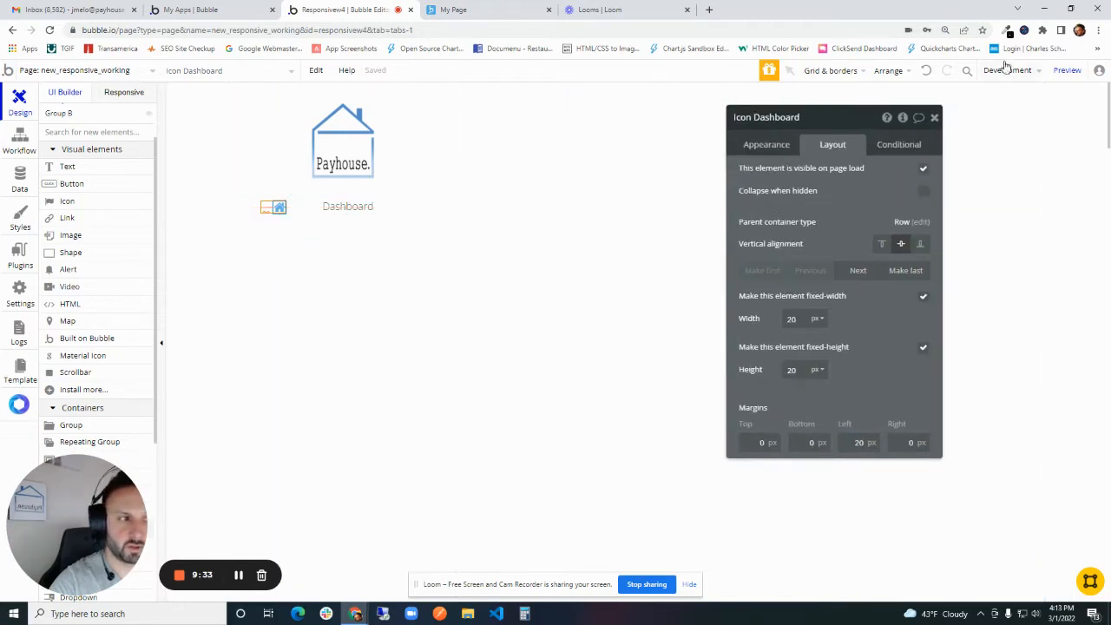
pyautogui.click(1067, 70)
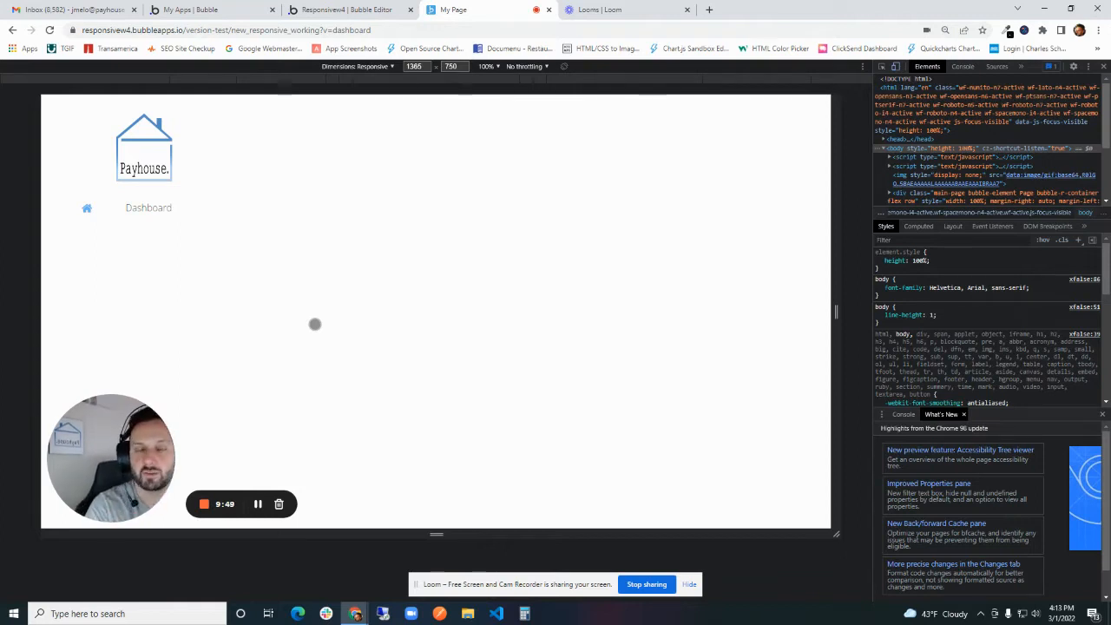
pyautogui.click(375, 7)
# - Set the top padding of Group Dashboard Side Nav to 20 px
pyautogui.click(408, 218)
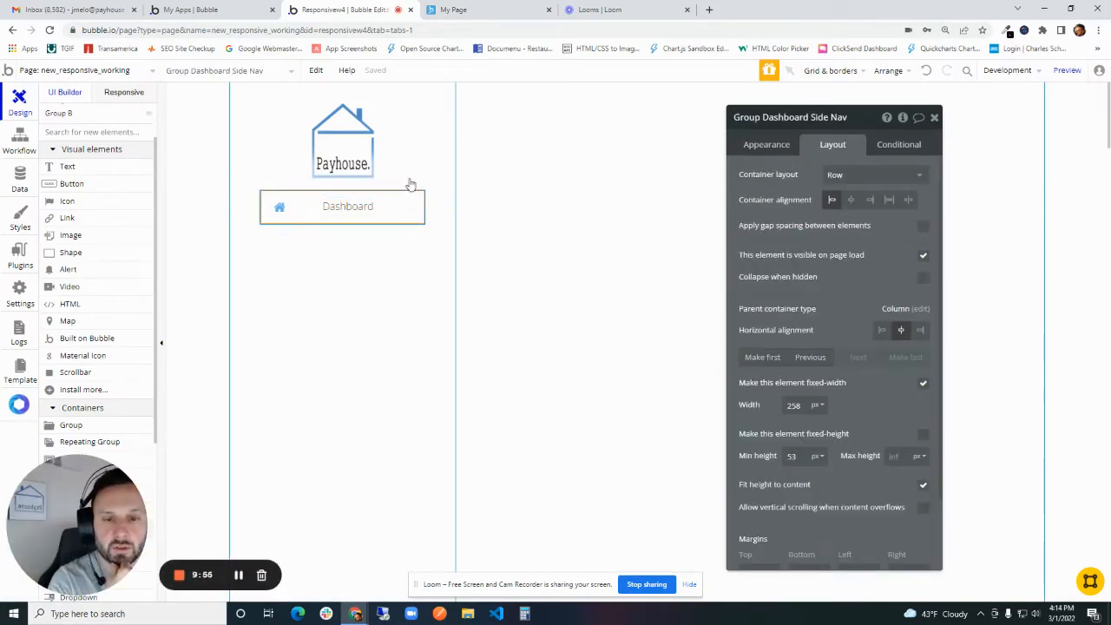
pyautogui.scroll(-1, 866, 434)
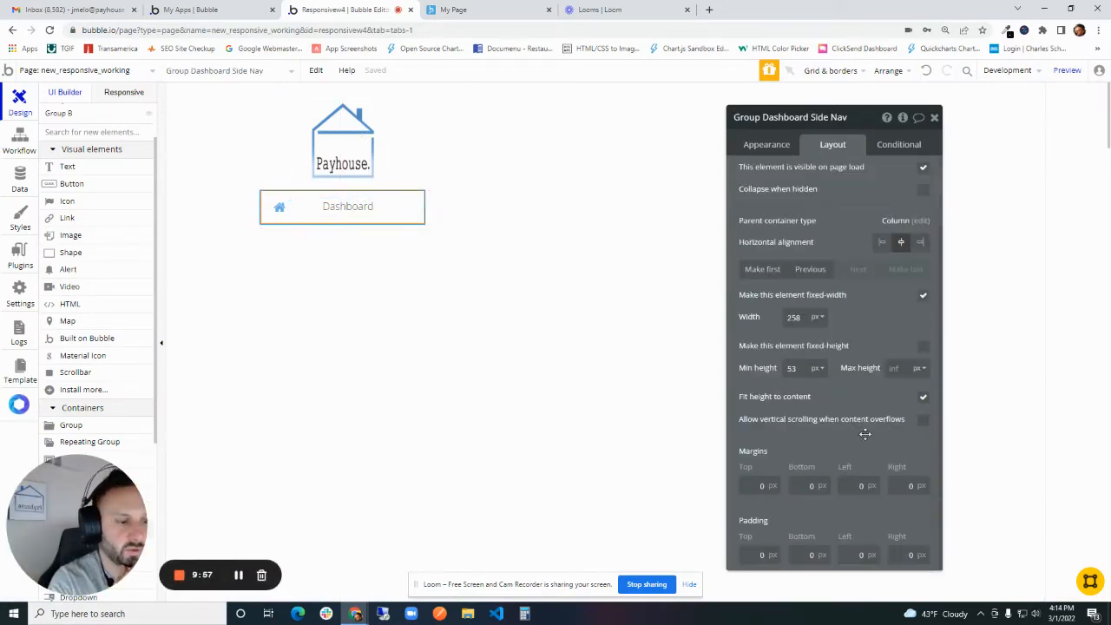
pyautogui.moveTo(817, 443); pyautogui.dragTo(785, 363)
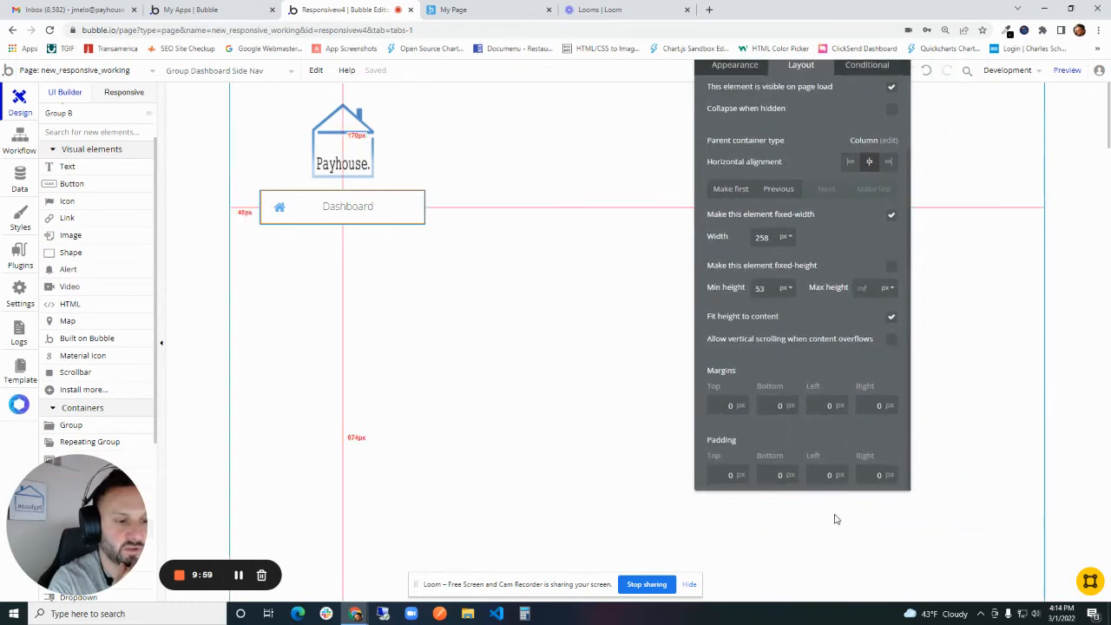
pyautogui.click(819, 472)
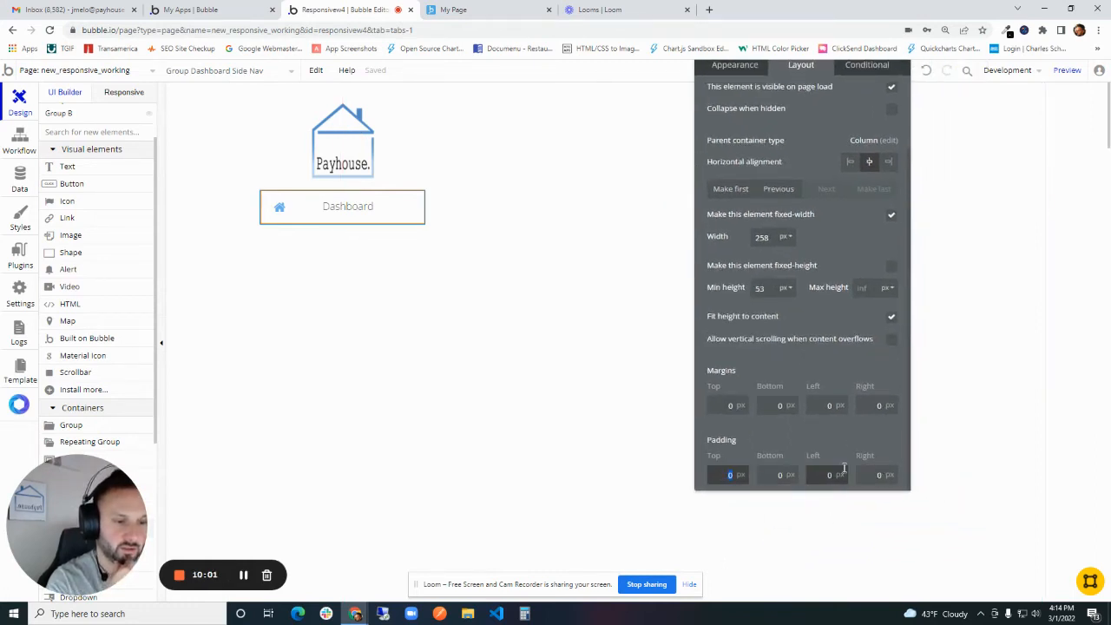
pyautogui.write('20')
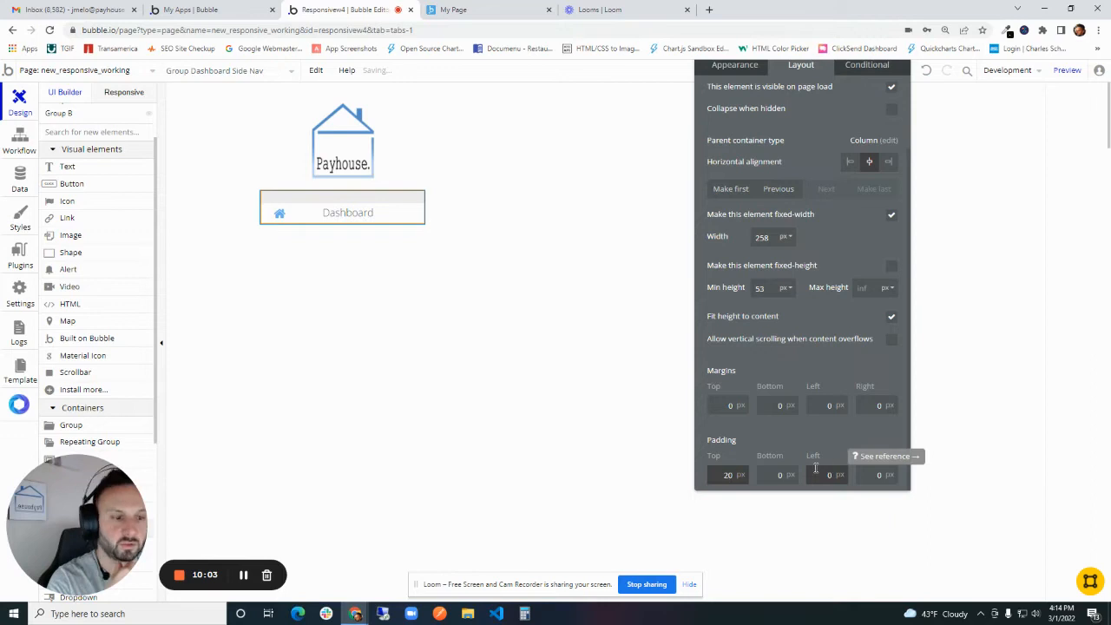
# - Reset the top padding of Group Dashboard Side Nav to 0 px and set its top margin to 20 px instead
pyautogui.doubleClick(734, 473)
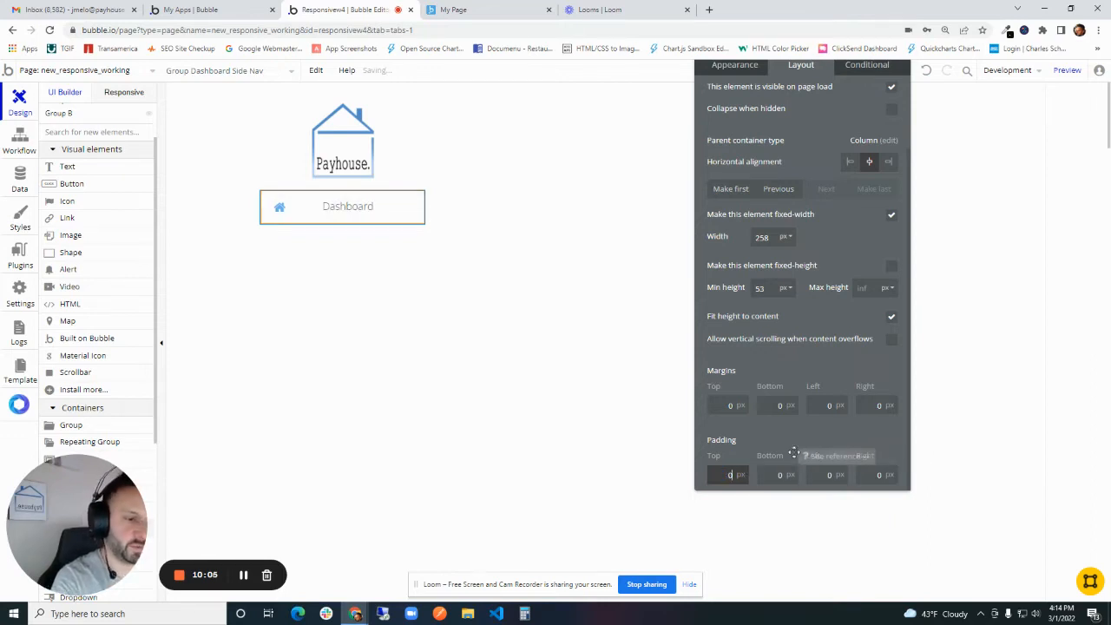
pyautogui.click(414, 203)
pyautogui.click(414, 199)
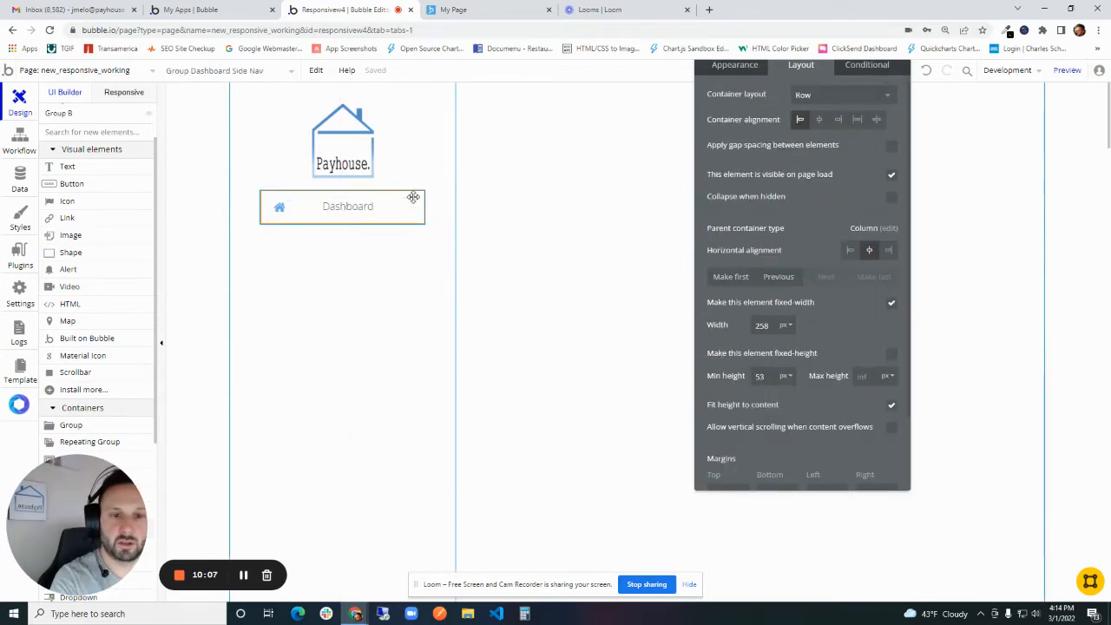
pyautogui.scroll(-1, 792, 429)
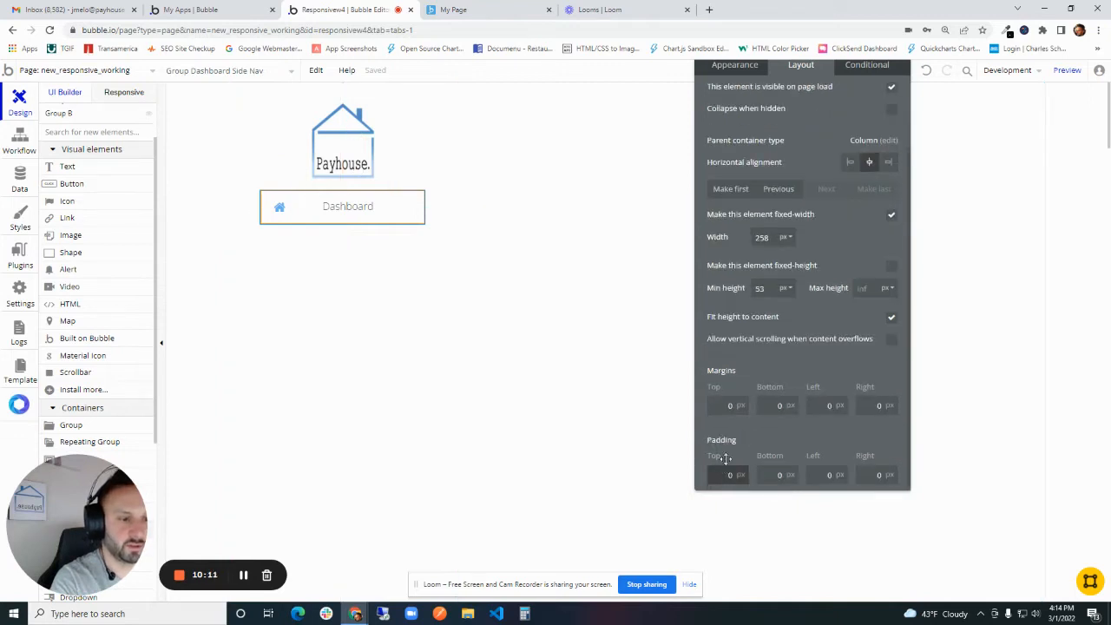
pyautogui.click(727, 405)
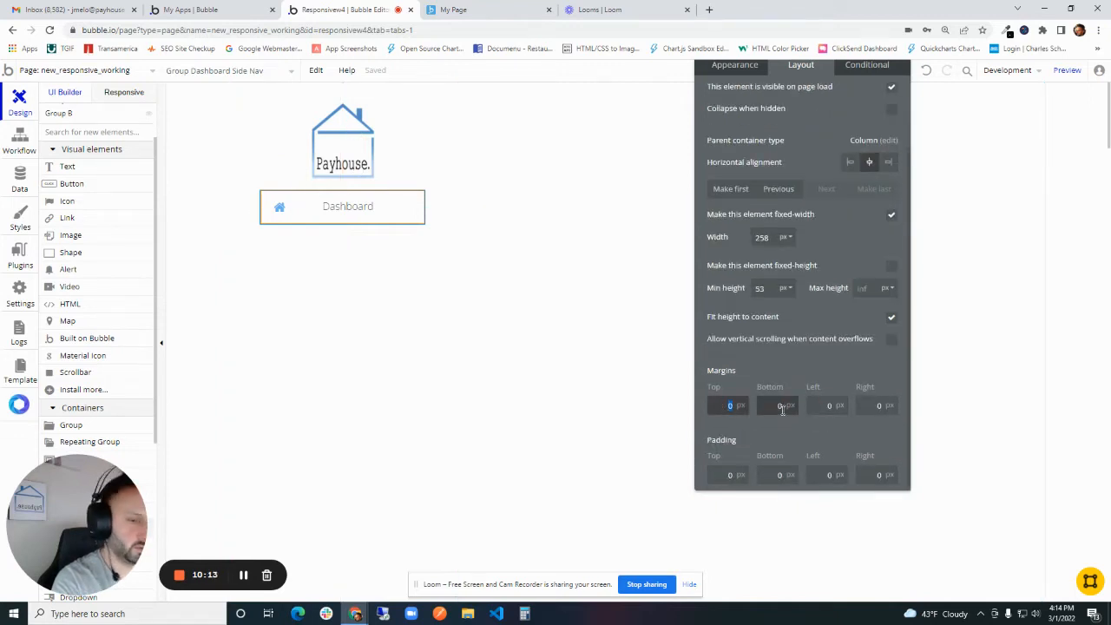
pyautogui.click(386, 222)
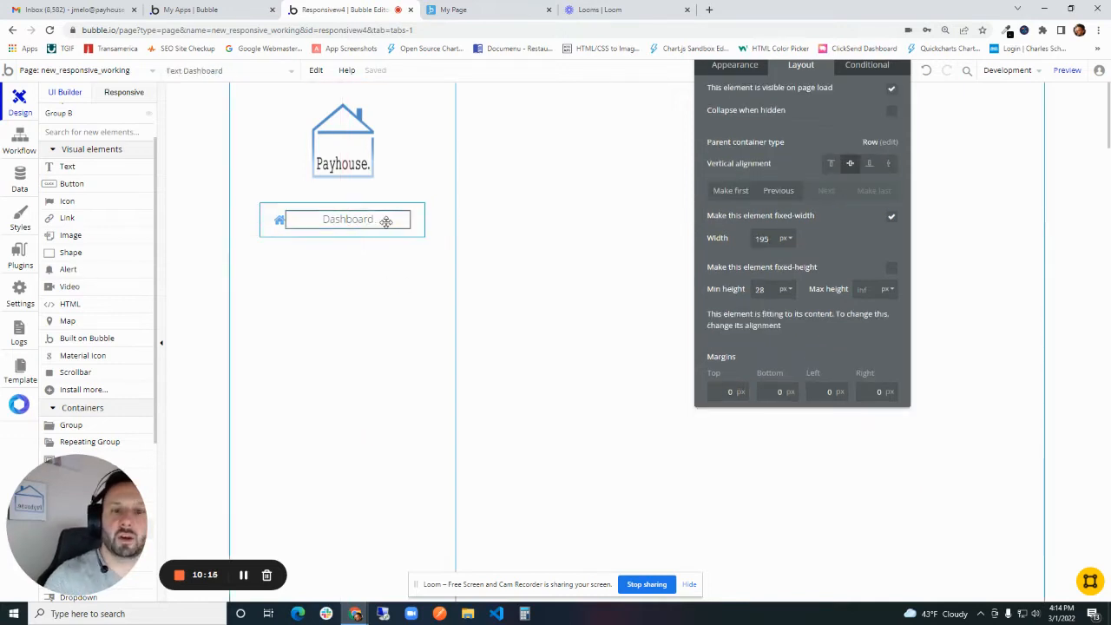
# - Add three copies of Group Dashboard Side Nav below the original and rename the second menu item Group Team Side Nav
pyautogui.click(413, 216)
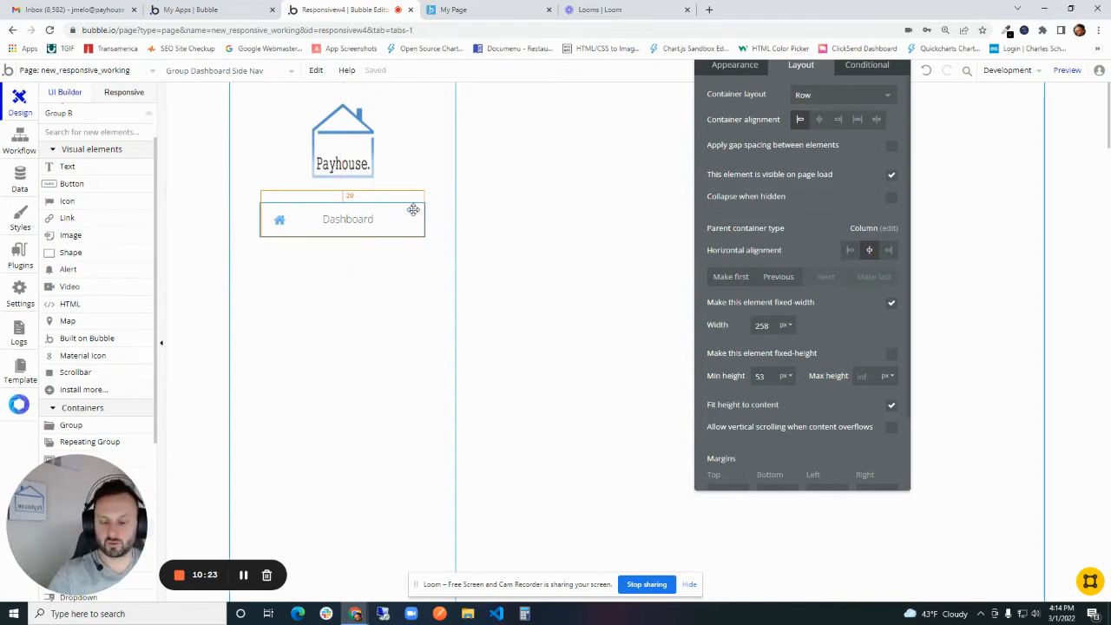
pyautogui.moveTo(414, 210); pyautogui.dragTo(416, 338)
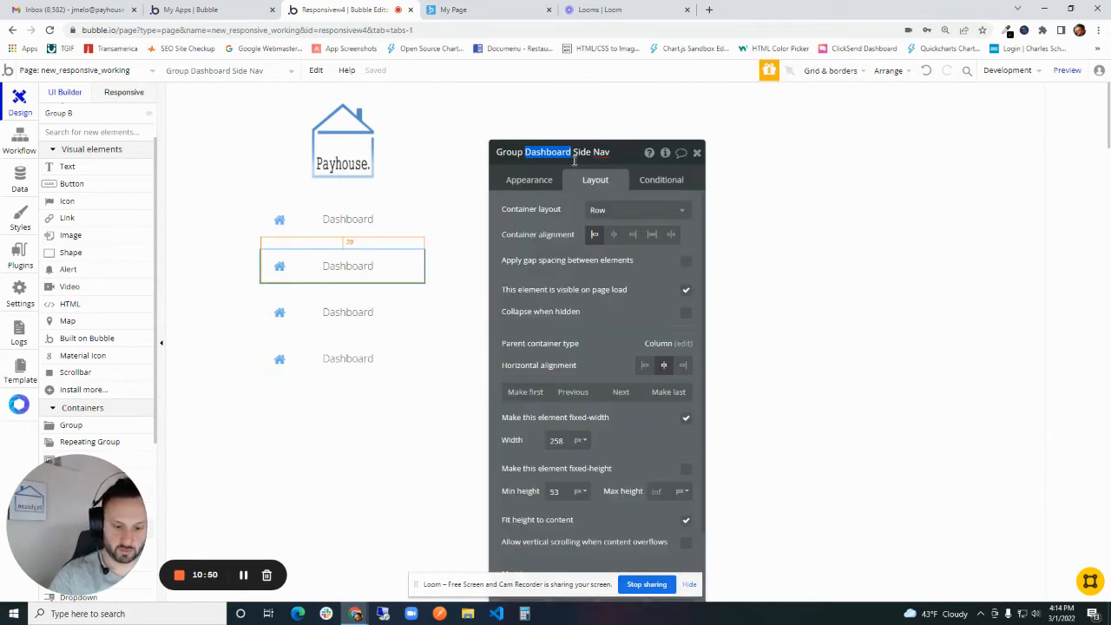
pyautogui.write('Team Side Nav')
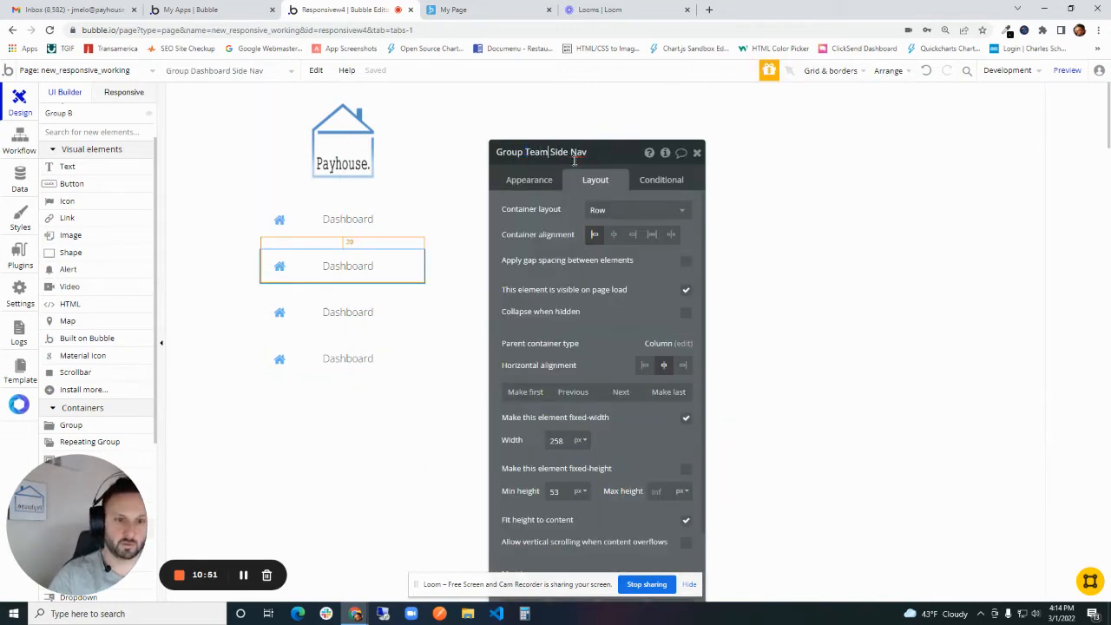
pyautogui.click(360, 243)
# - Rename the text element of the second menu item as Text Team Side Nav
pyautogui.click(349, 265)
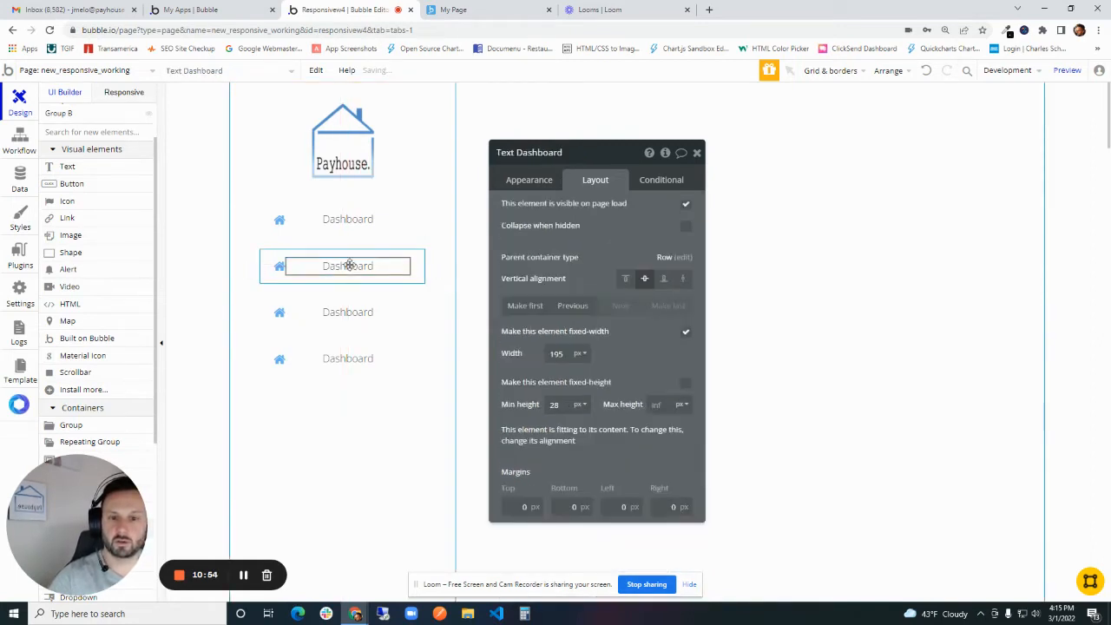
pyautogui.click(536, 180)
pyautogui.click(540, 151)
pyautogui.doubleClick(540, 151)
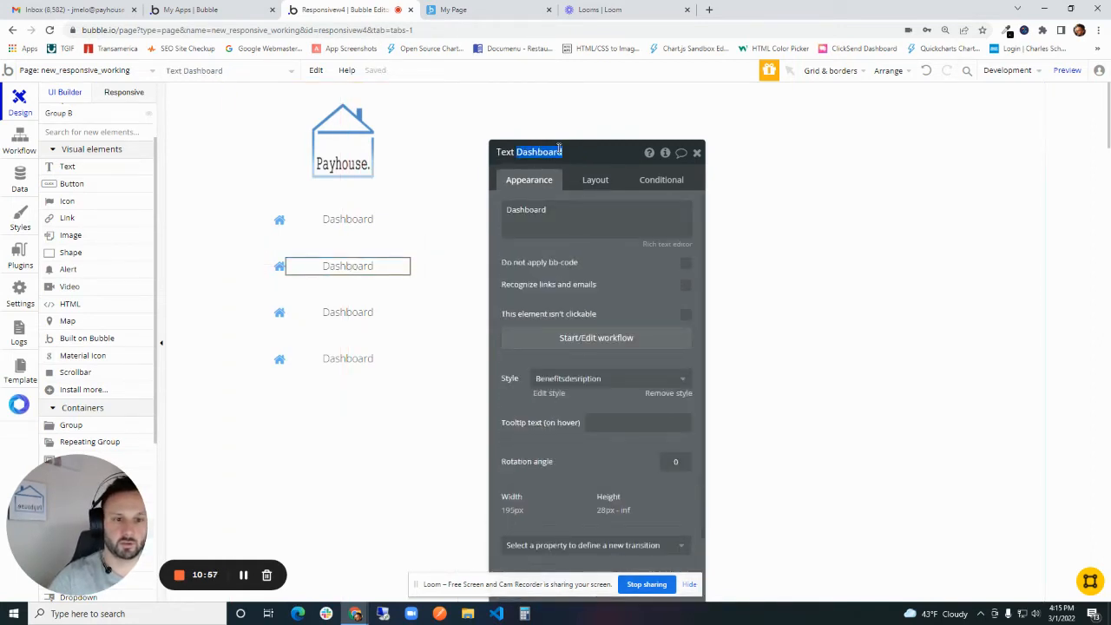
pyautogui.write('Team')
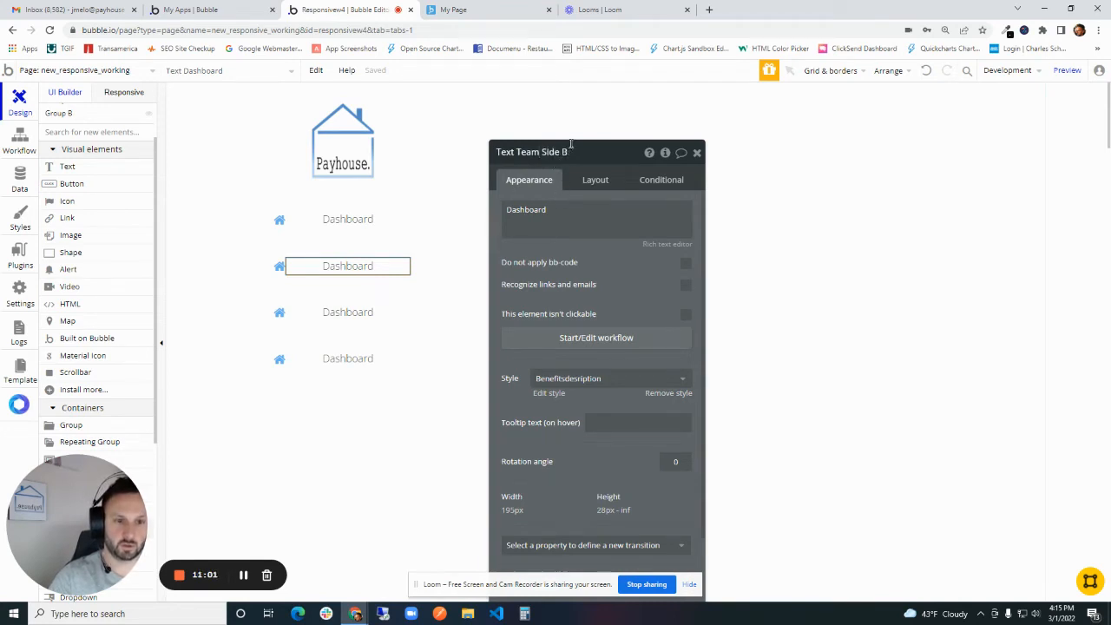
pyautogui.write(' Side Nav')
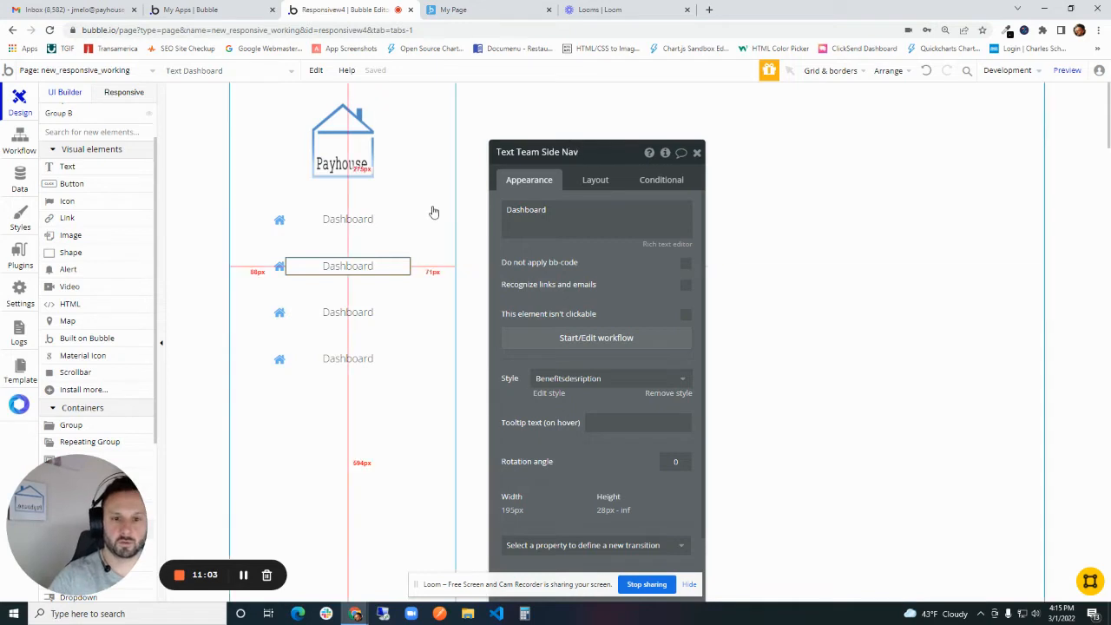
pyautogui.click(404, 228)
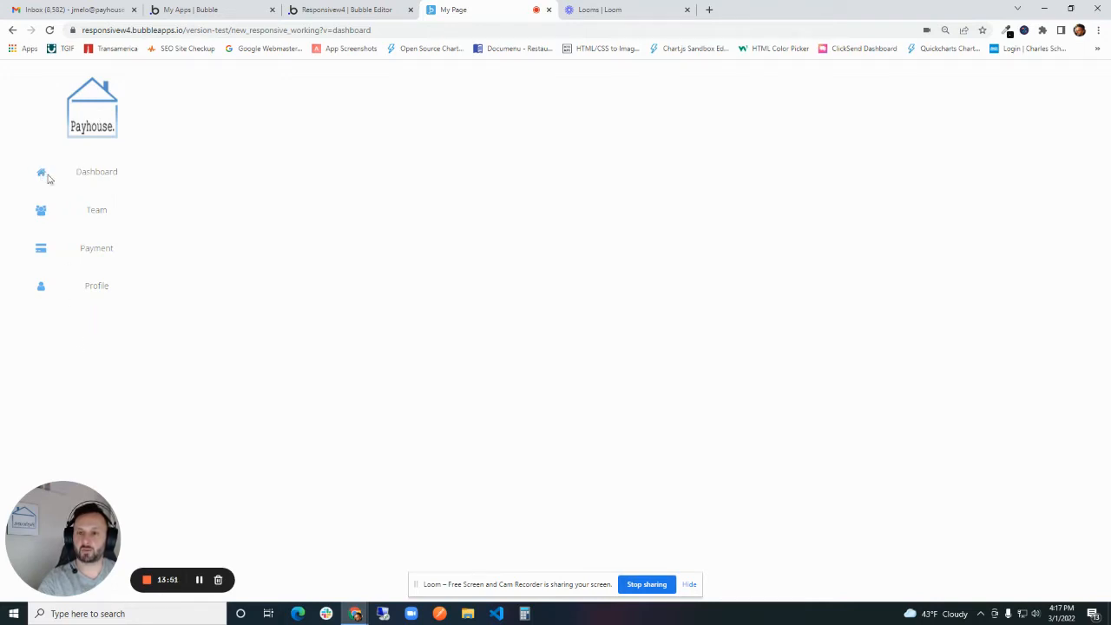
# - Check the Dashboard menu label in the page preview, return to the Bubble editor and close the Group Left Sidebar properties
pyautogui.moveTo(83, 171); pyautogui.dragTo(123, 173)
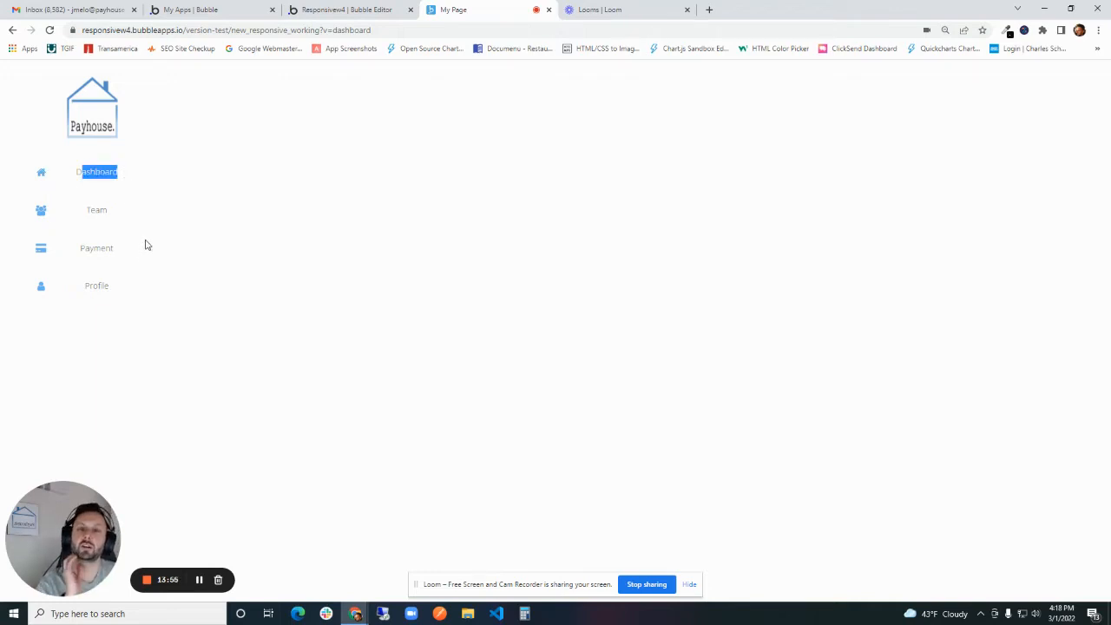
pyautogui.click(321, 7)
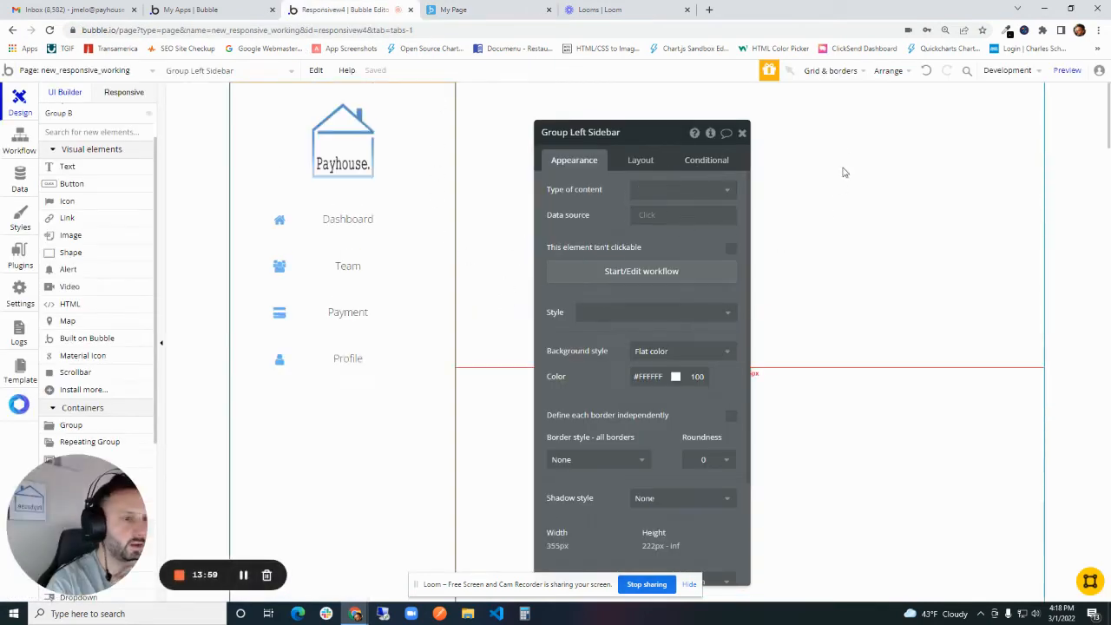
pyautogui.click(742, 133)
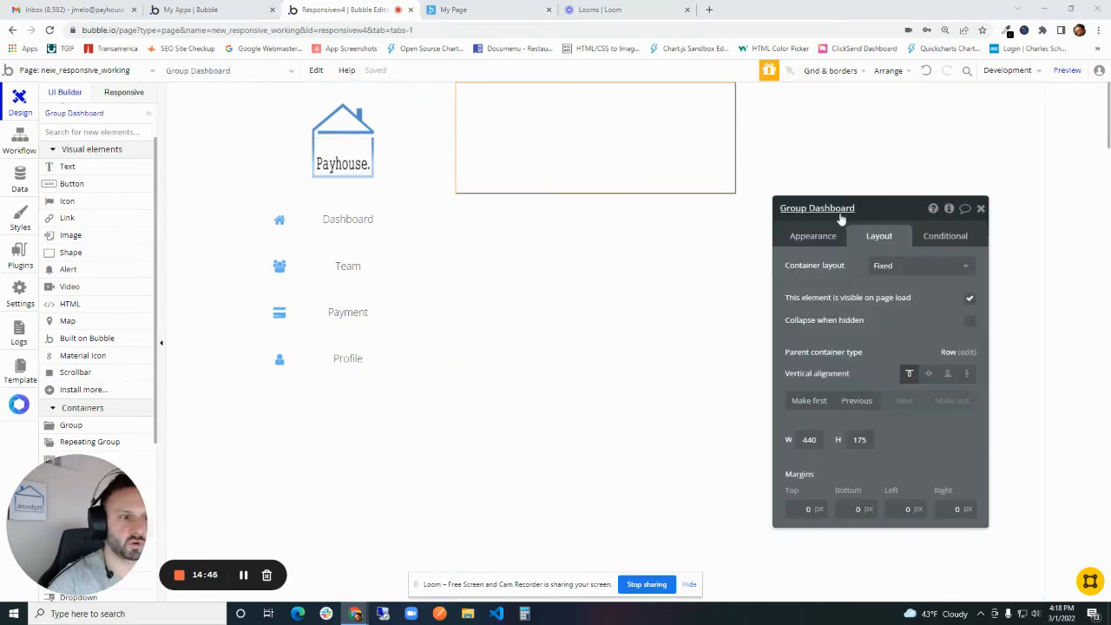
# - Rename the group beside the left sidebar as Group Content
pyautogui.doubleClick(841, 212)
pyautogui.write('Content')
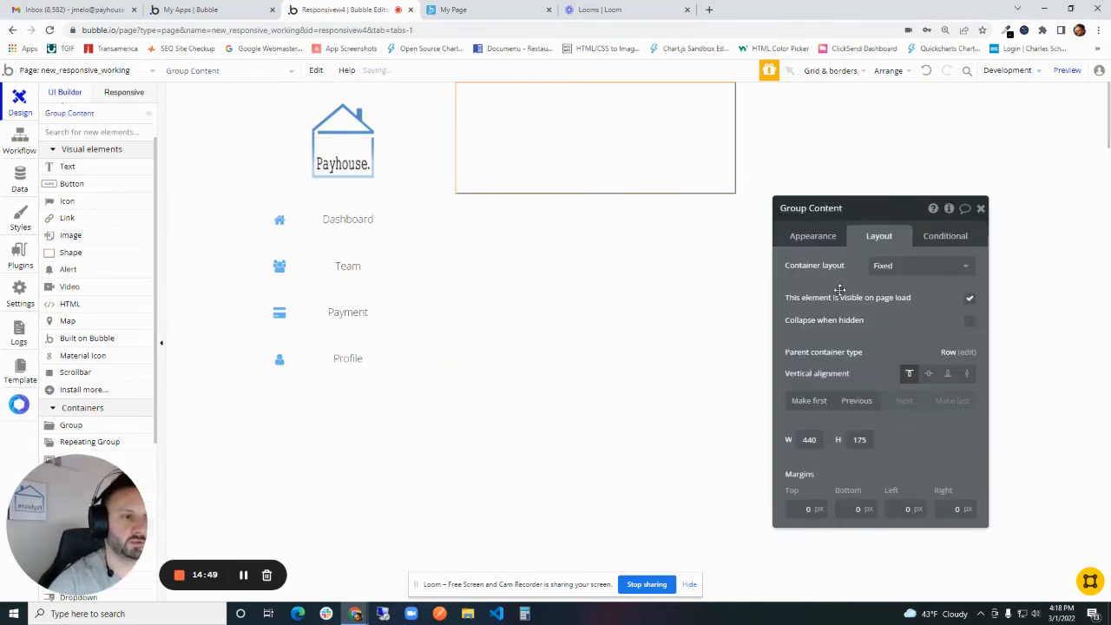
pyautogui.moveTo(839, 290); pyautogui.dragTo(810, 249)
pyautogui.click(617, 147)
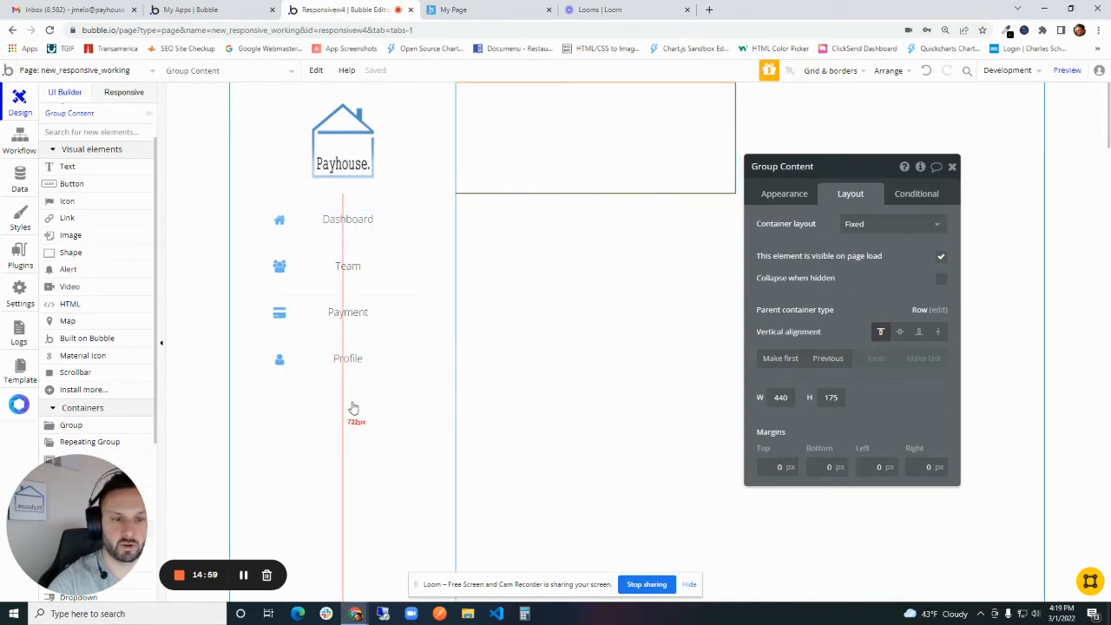
# - Set Group Content's container layout to Column and turn off its fixed width
pyautogui.moveTo(827, 247); pyautogui.dragTo(751, 189)
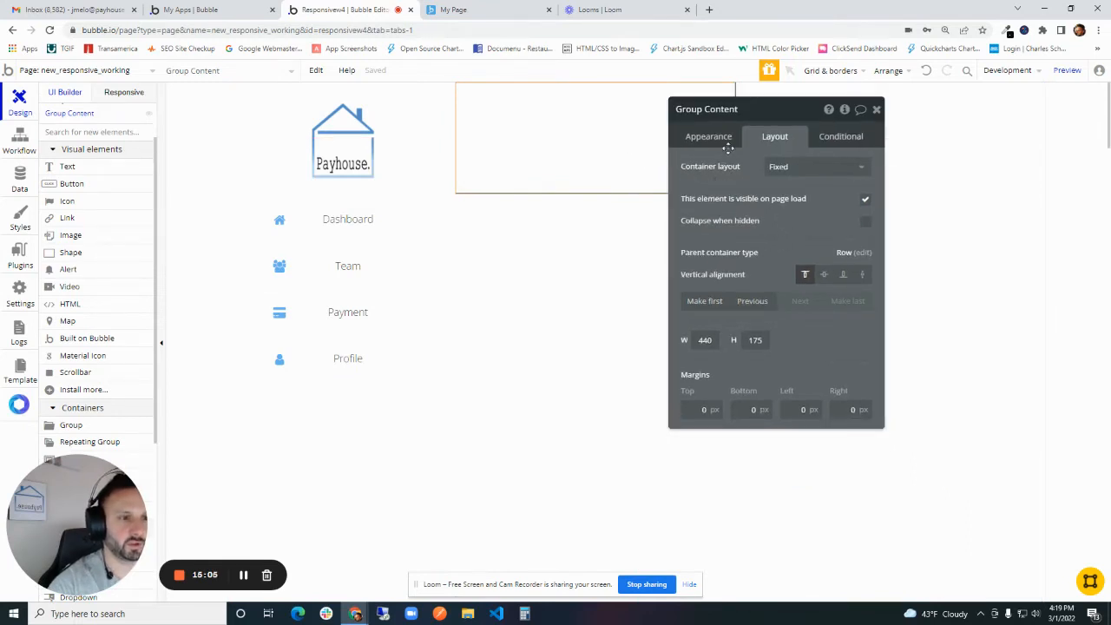
pyautogui.click(801, 170)
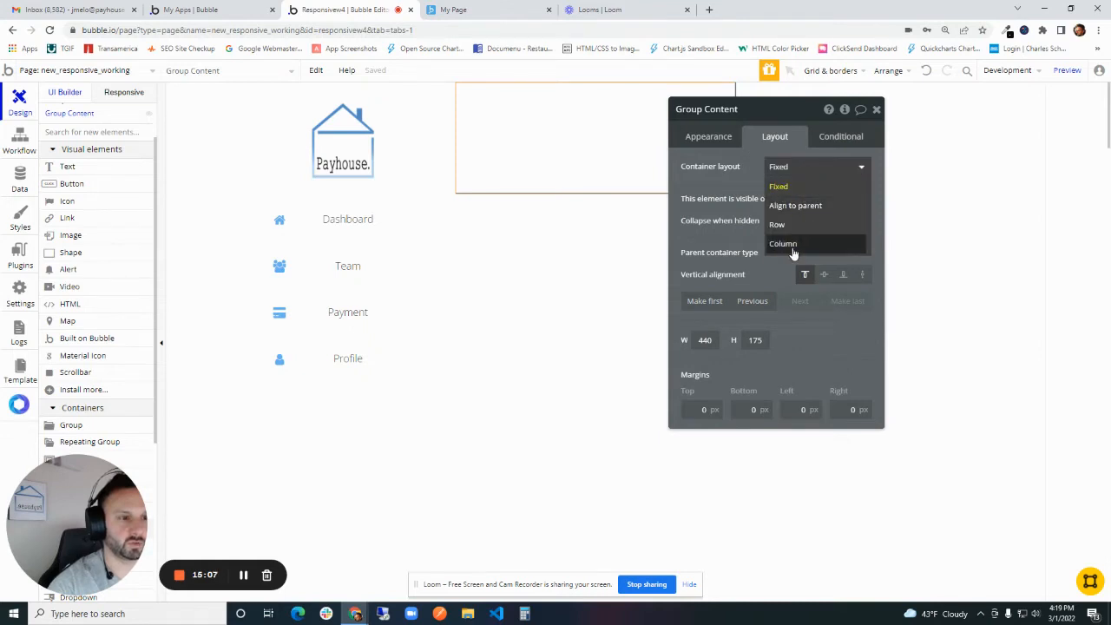
pyautogui.click(791, 245)
pyautogui.moveTo(770, 192); pyautogui.dragTo(538, 142)
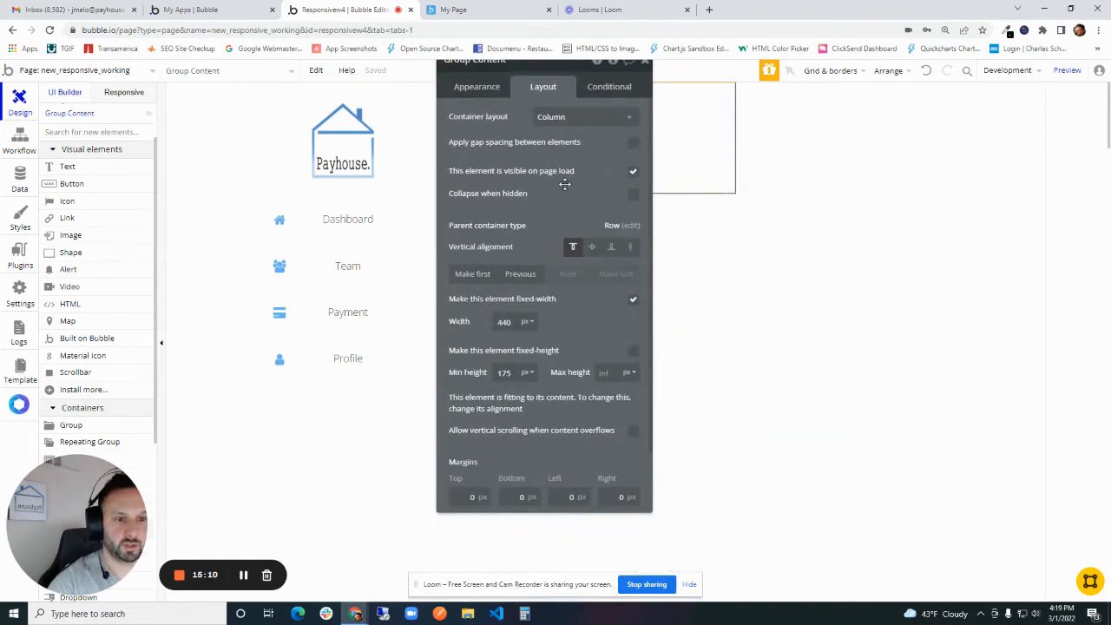
pyautogui.click(634, 300)
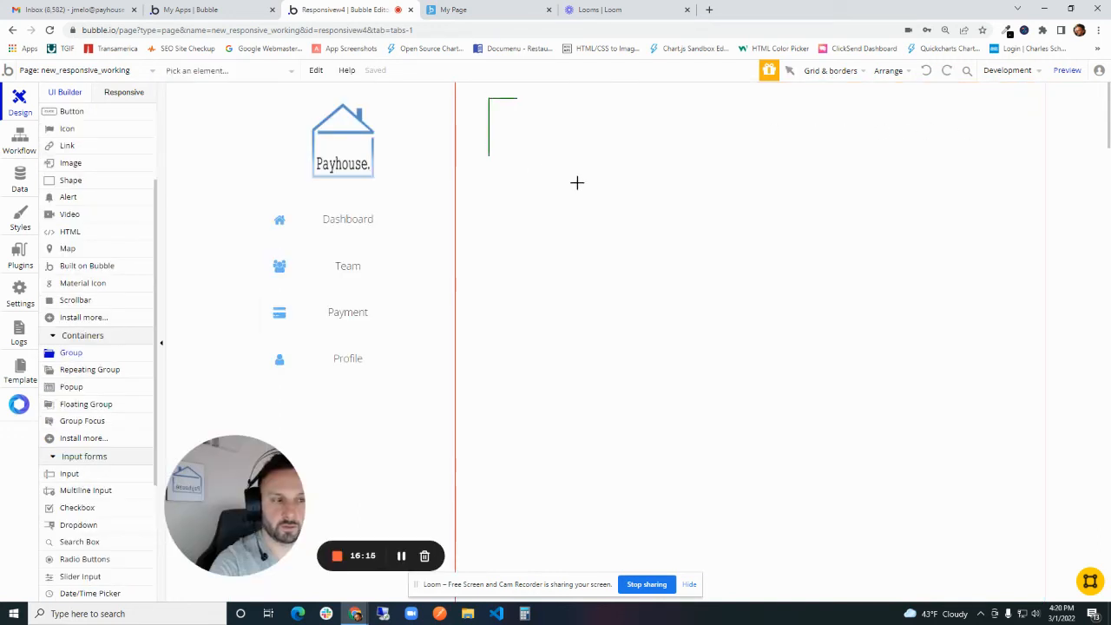
# - Draw a group about 787 by 129 px at the upper edge of Group Content and name it Group Header
pyautogui.doubleClick(592, 146)
pyautogui.doubleClick(288, 91)
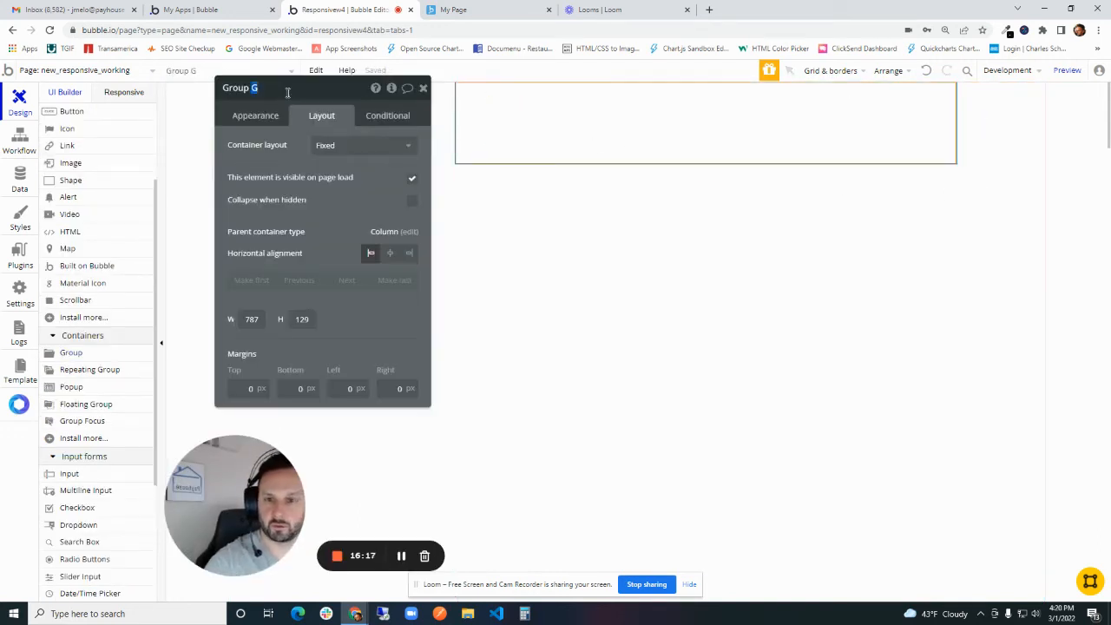
pyautogui.write('Header')
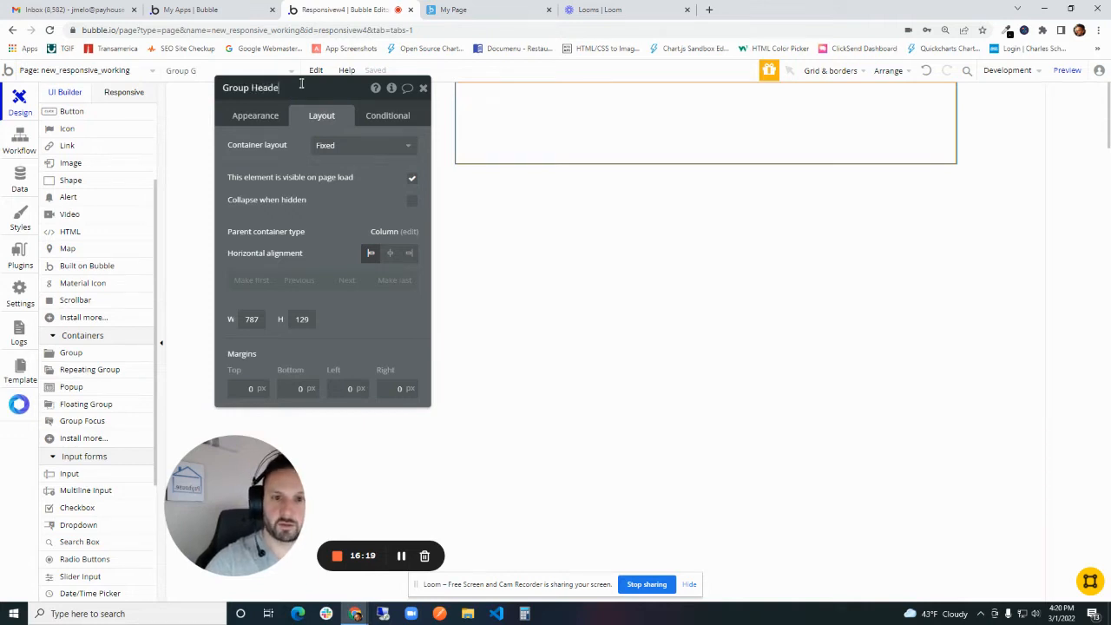
# - Set Group Header's container layout to Row and turn off its fixed width
pyautogui.click(326, 143)
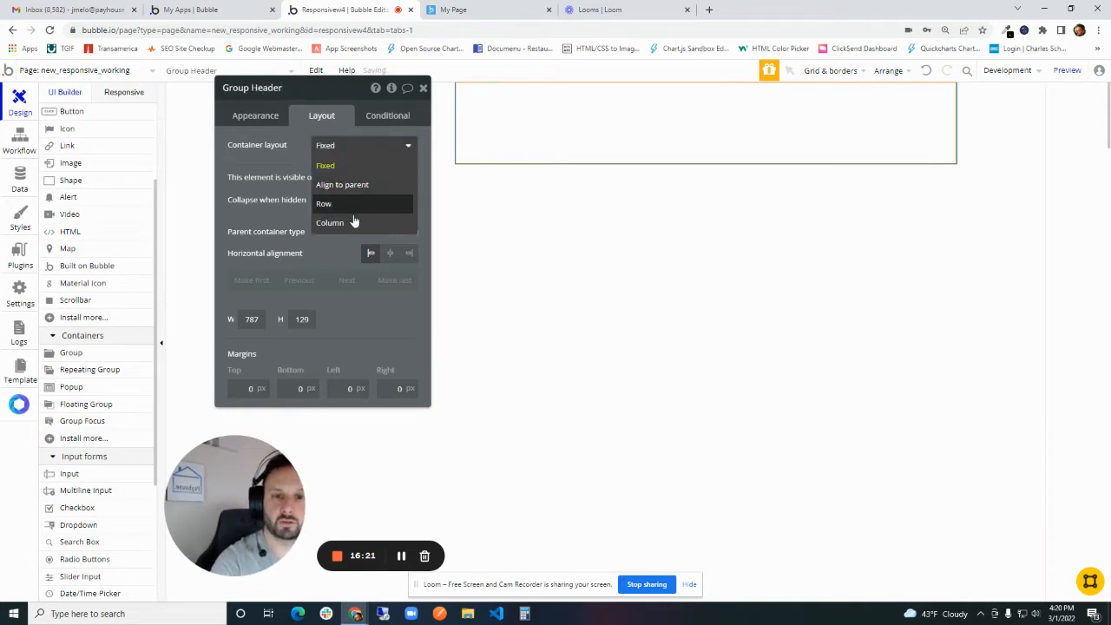
pyautogui.click(324, 203)
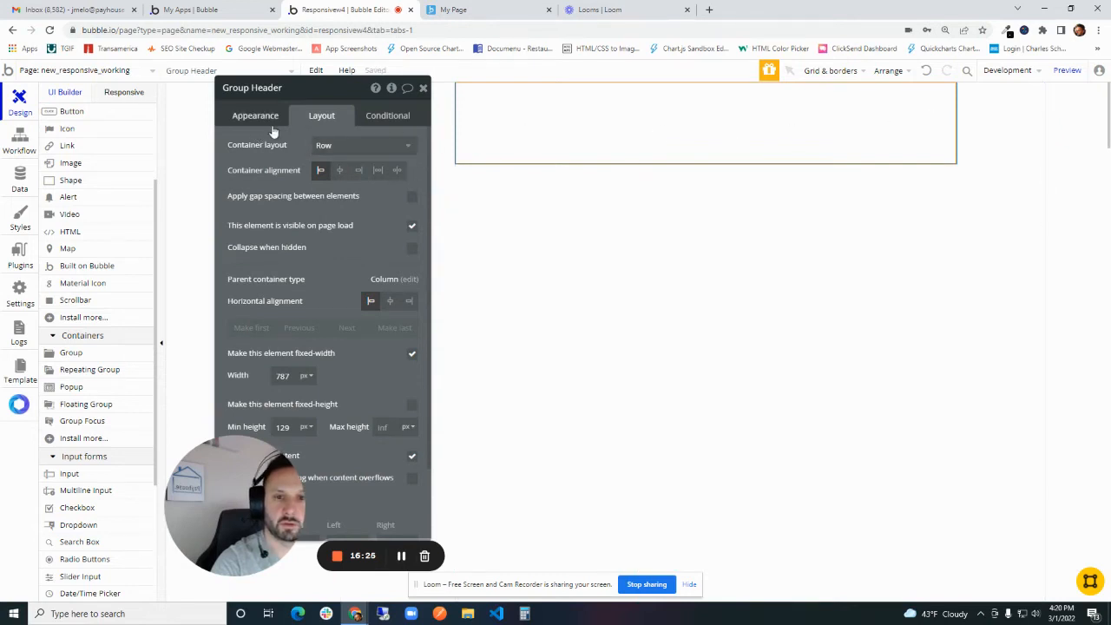
pyautogui.click(285, 120)
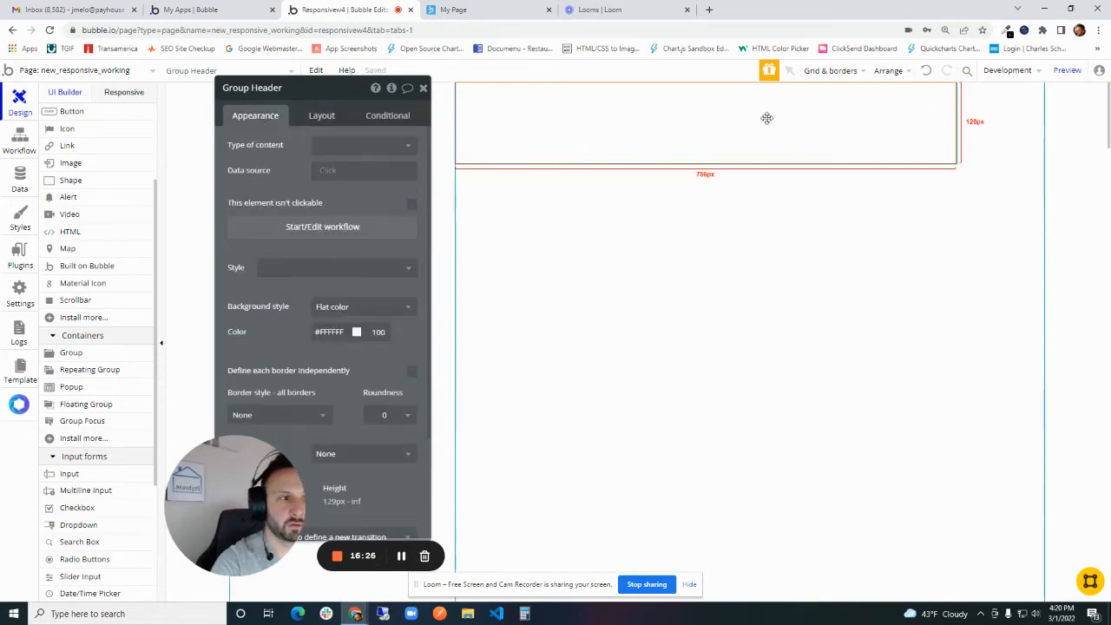
pyautogui.click(322, 118)
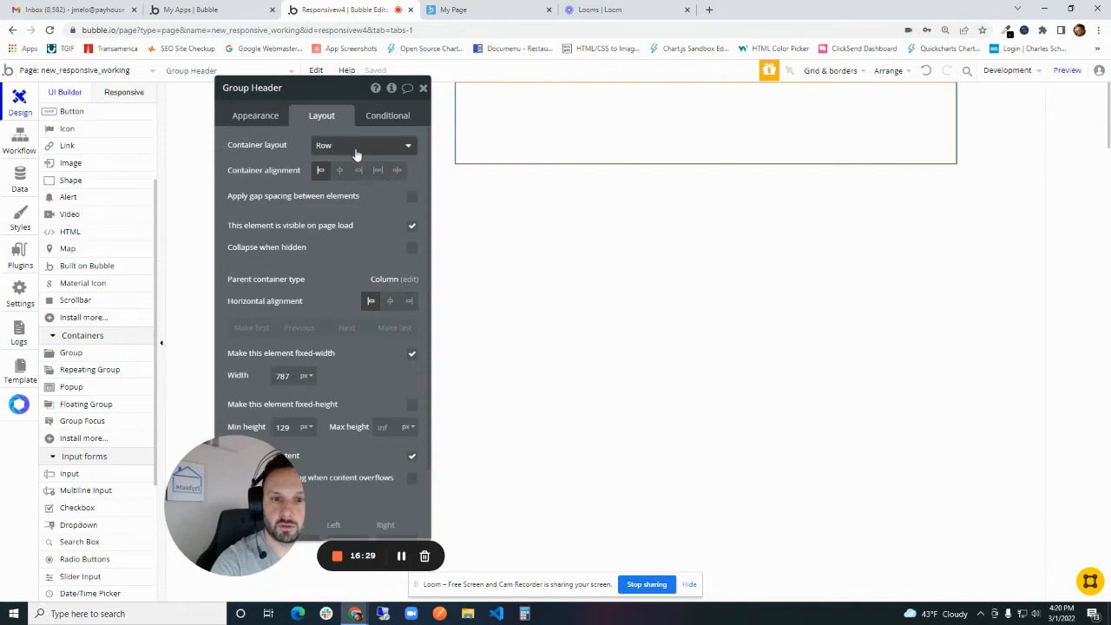
pyautogui.click(413, 356)
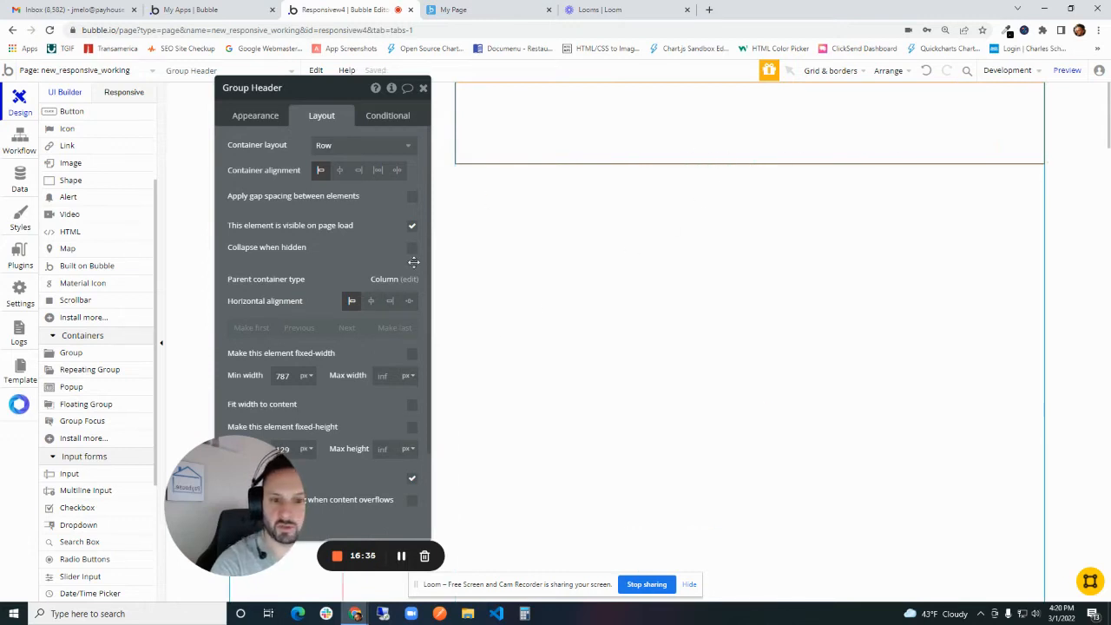
# - Set the minimum height of Group Header to 60 px
pyautogui.moveTo(328, 310); pyautogui.dragTo(426, 247)
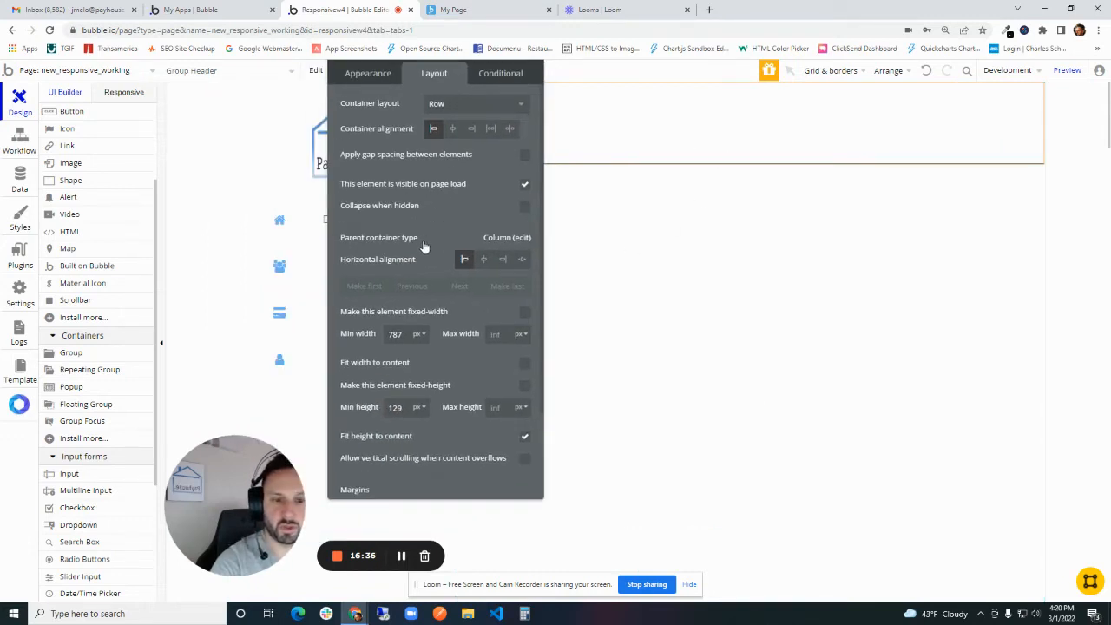
pyautogui.doubleClick(397, 408)
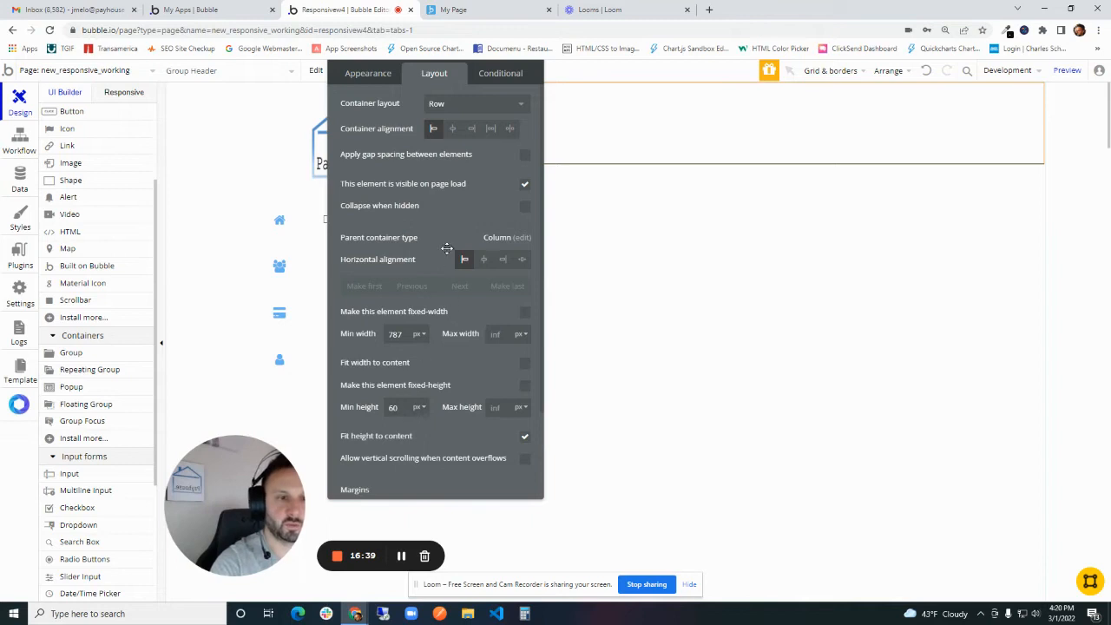
pyautogui.moveTo(443, 244); pyautogui.dragTo(884, 365)
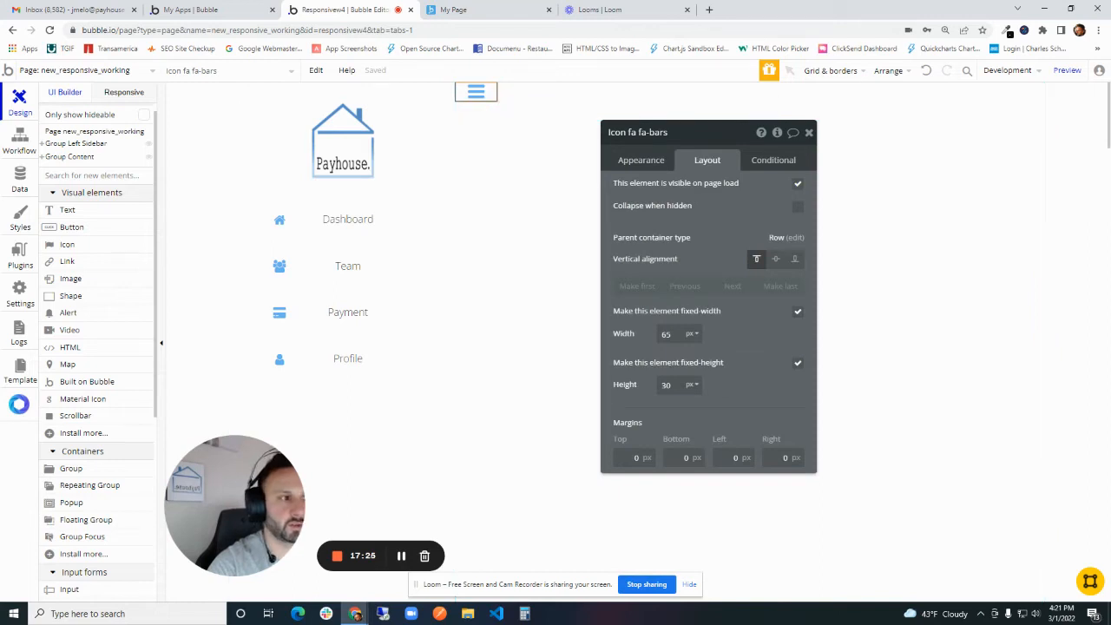
# - Check the header's bars icon in the page preview and set its width to 30 px in the editor
pyautogui.click(1067, 69)
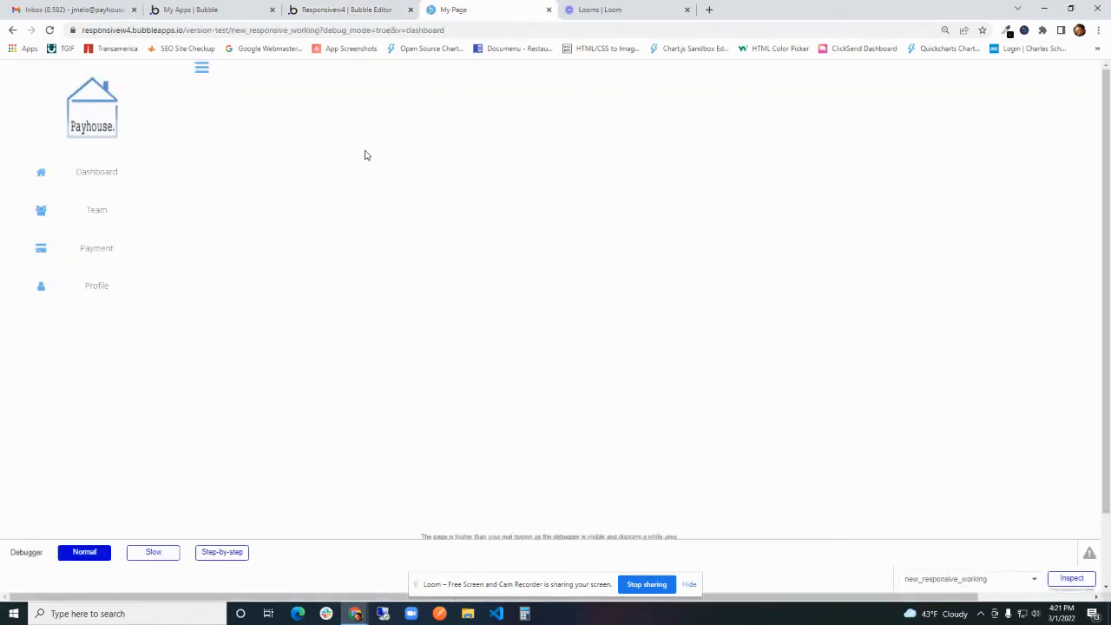
pyautogui.click(353, 8)
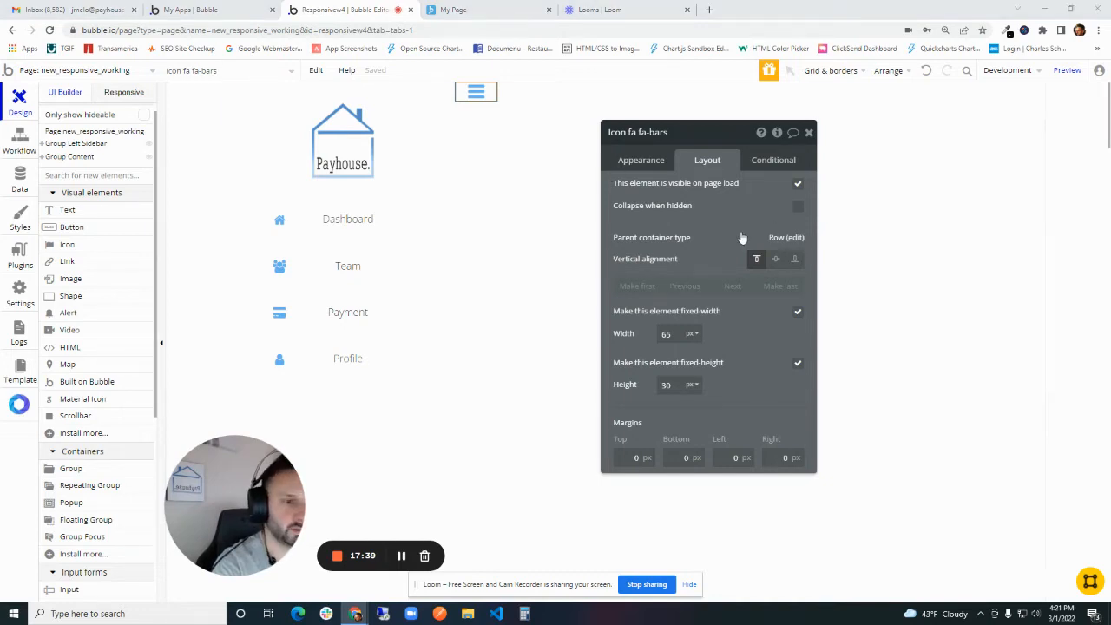
pyautogui.click(667, 340)
pyautogui.write('30')
pyautogui.press('Tab')
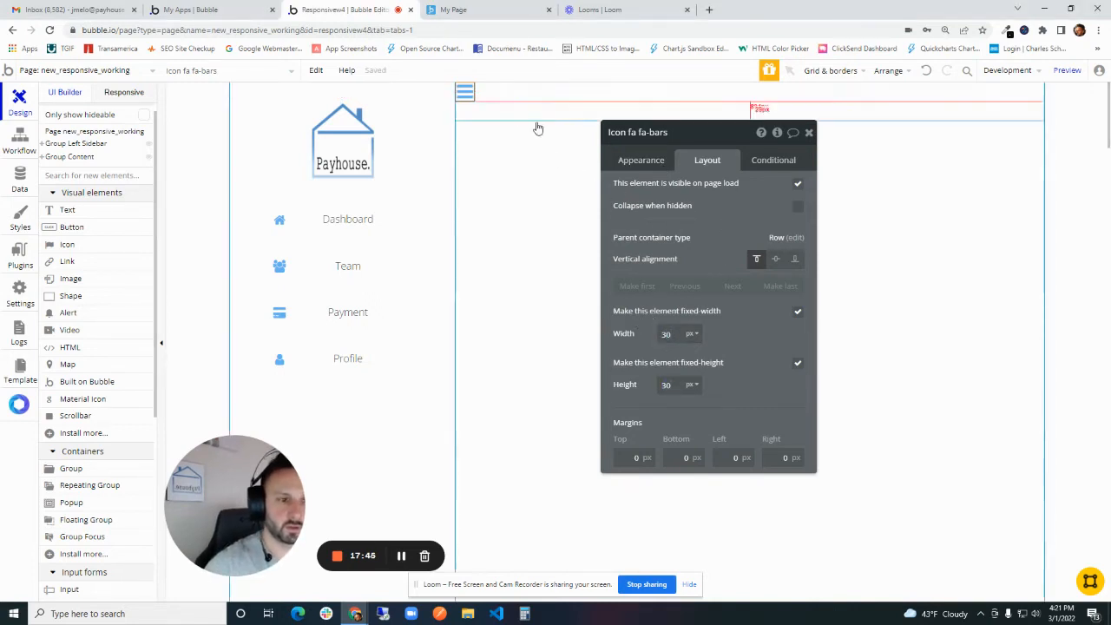
# - Center the bars icon vertically within Group Header and set its left margin to 20 px
pyautogui.click(776, 261)
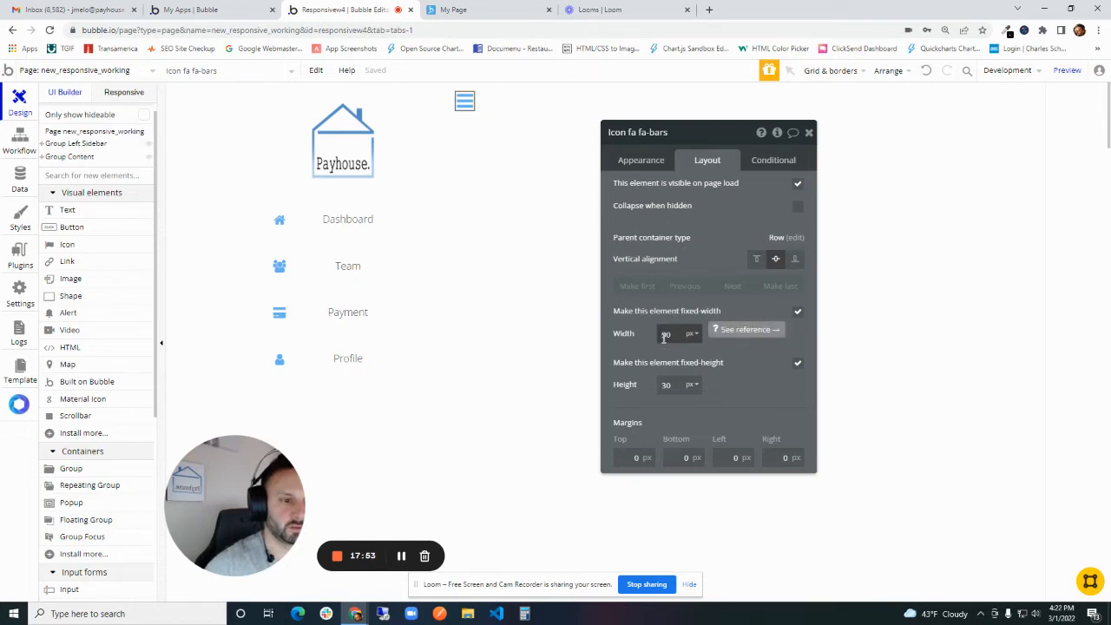
pyautogui.doubleClick(665, 335)
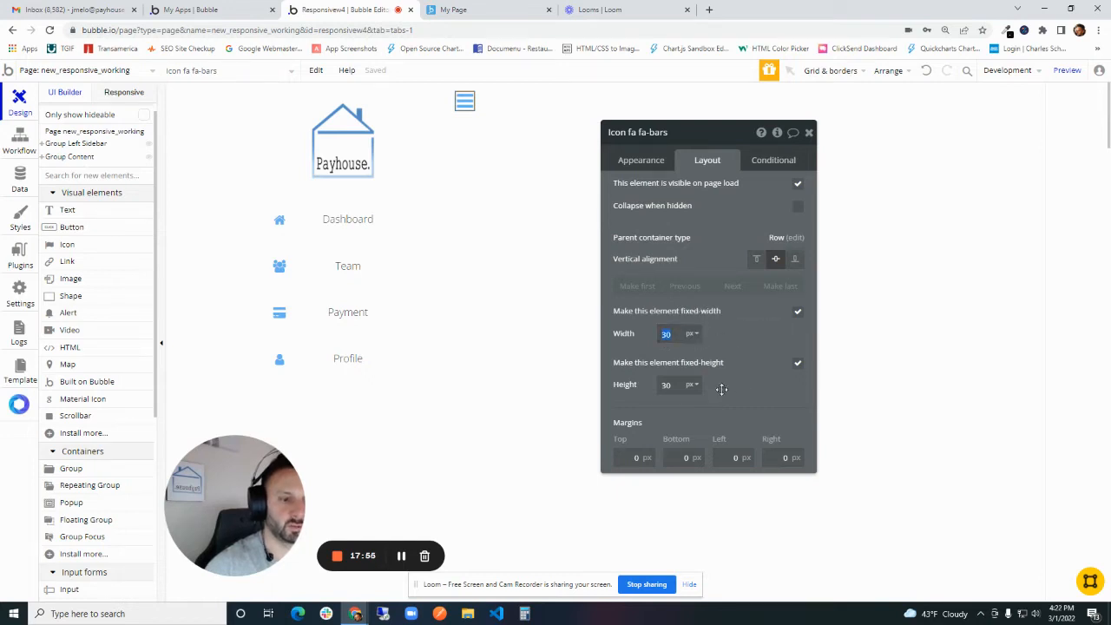
pyautogui.doubleClick(636, 457)
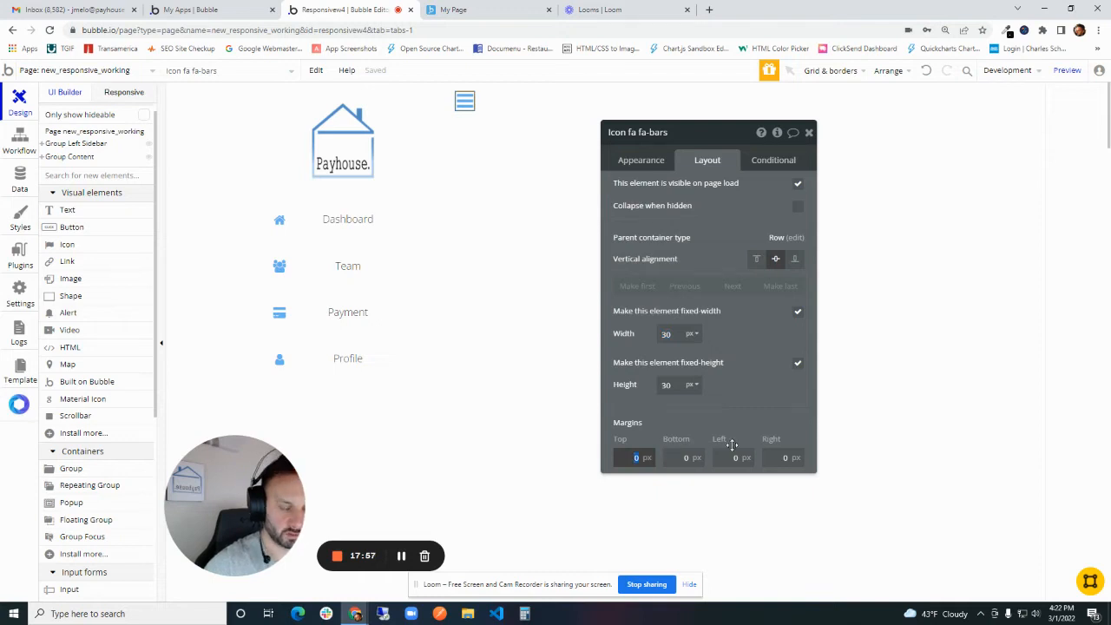
pyautogui.press('Tab')
pyautogui.press('Tab')
pyautogui.write('20')
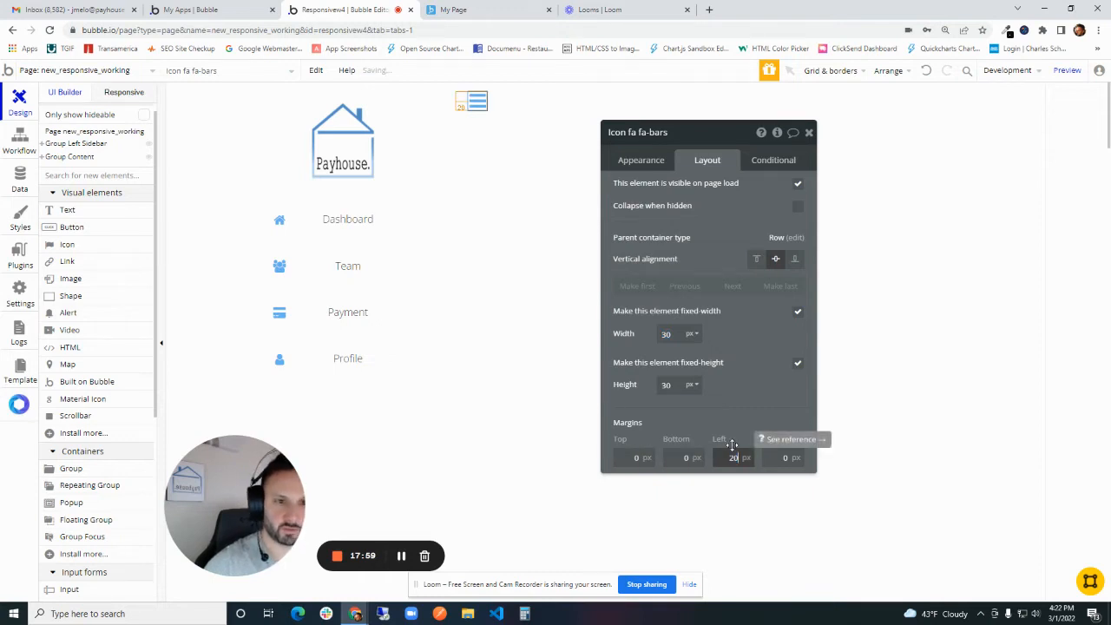
# - Add a condition to Group Header that tests for Current page width with the less-than operator
pyautogui.click(466, 97)
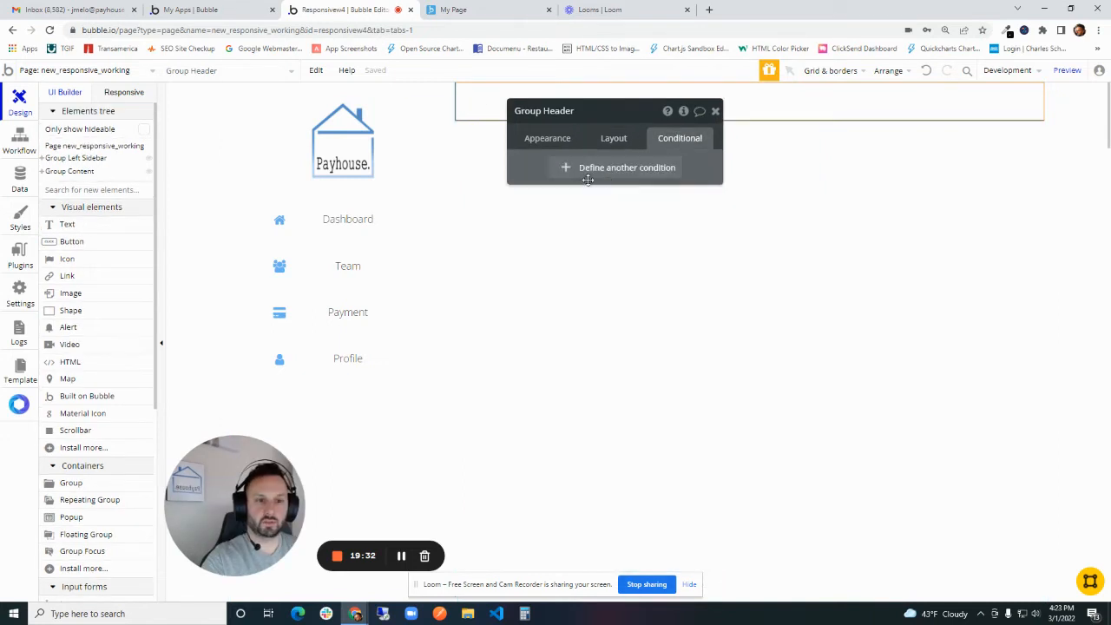
pyautogui.click(587, 170)
pyautogui.click(580, 175)
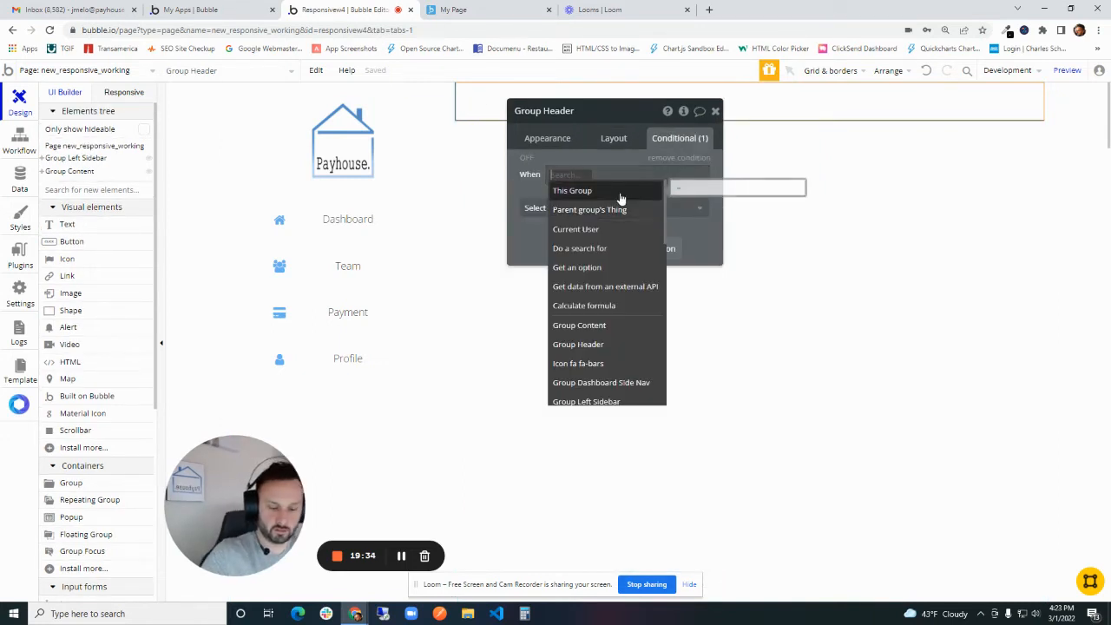
pyautogui.write('cur')
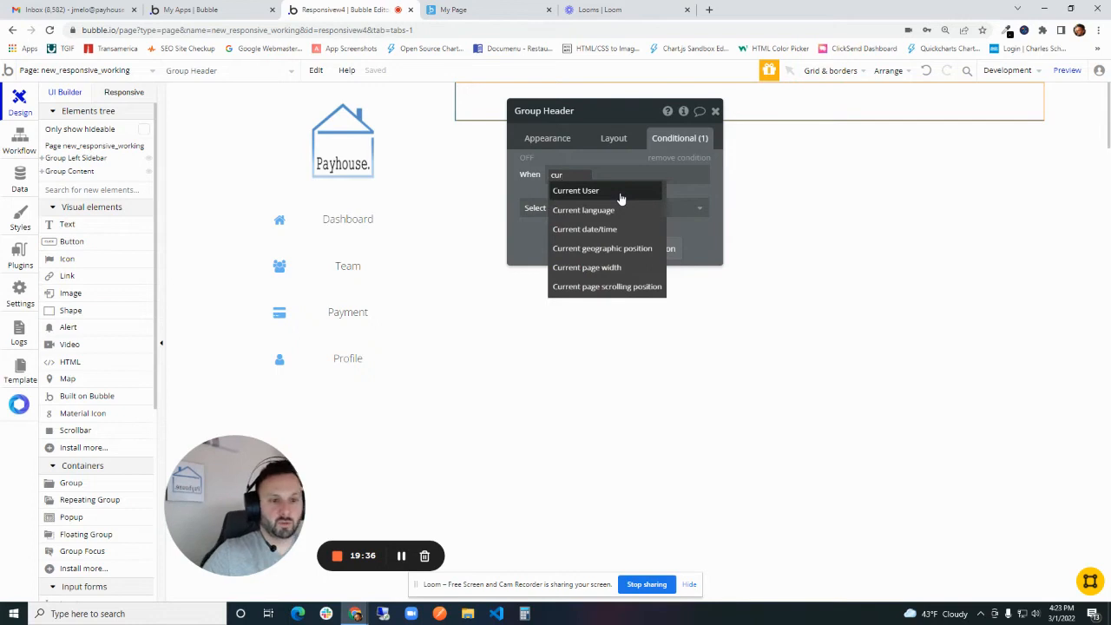
pyautogui.click(589, 267)
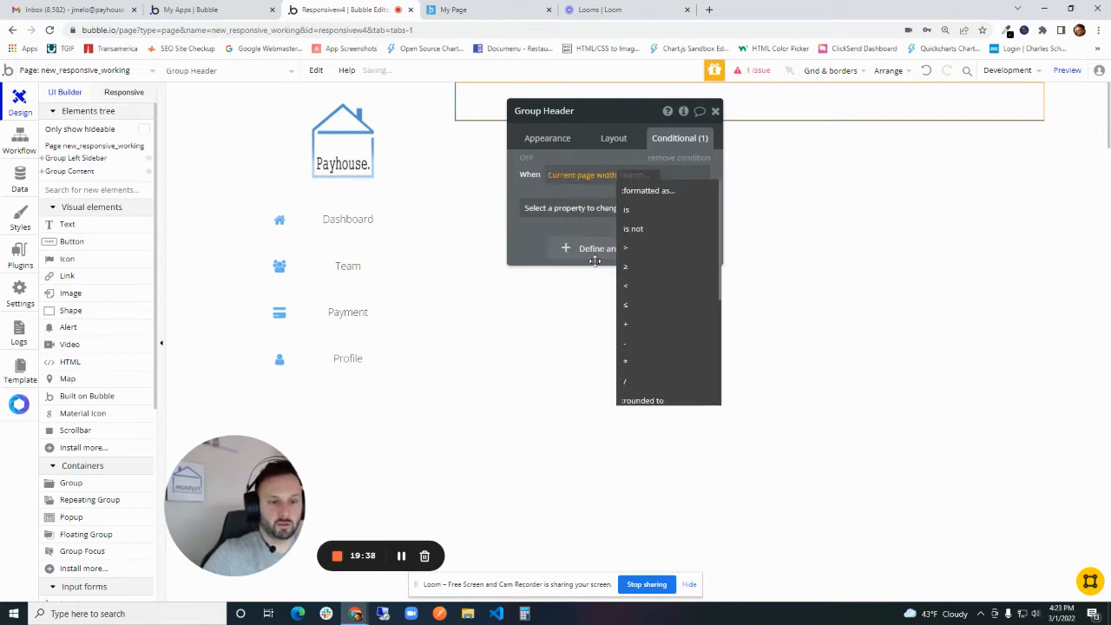
pyautogui.click(639, 286)
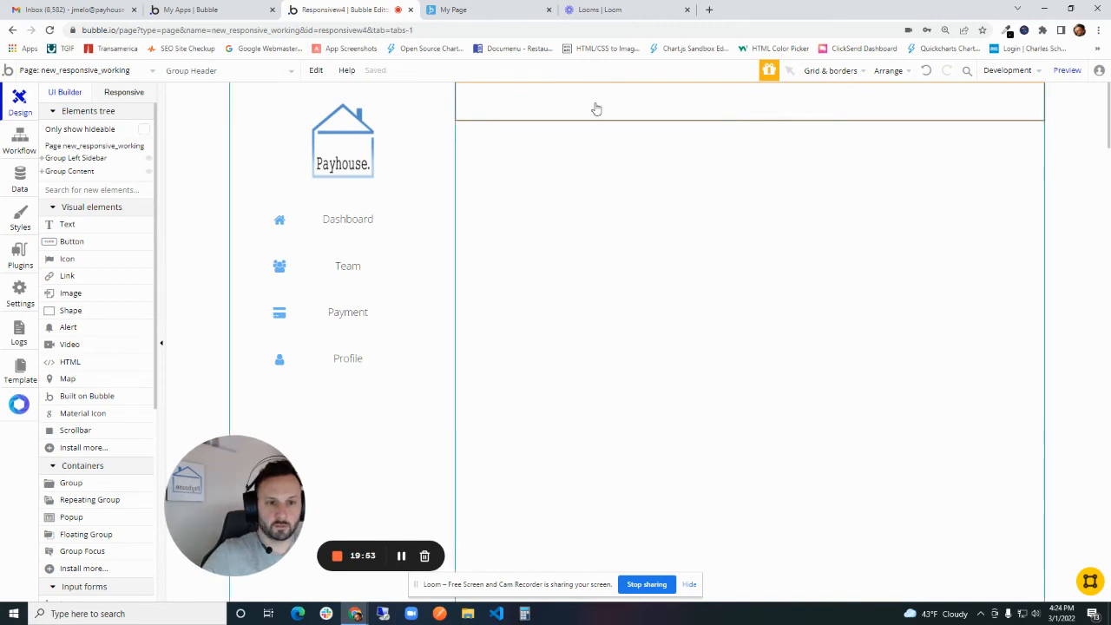
pyautogui.doubleClick(604, 104)
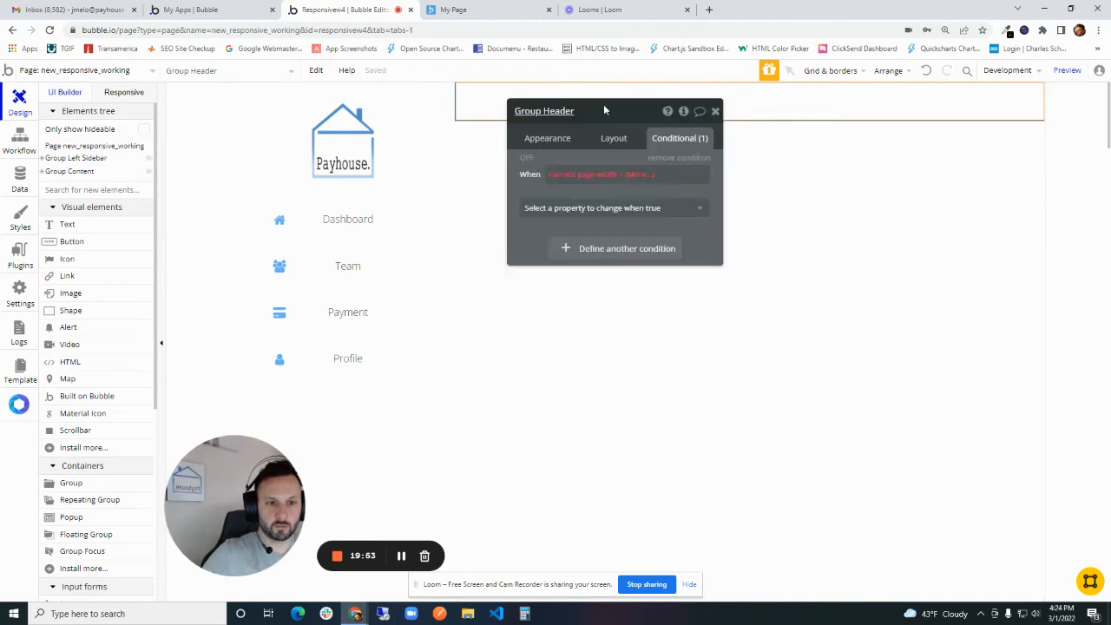
# - Complete Group Header's condition with the value 768 and make the element visible when it is true
pyautogui.click(643, 174)
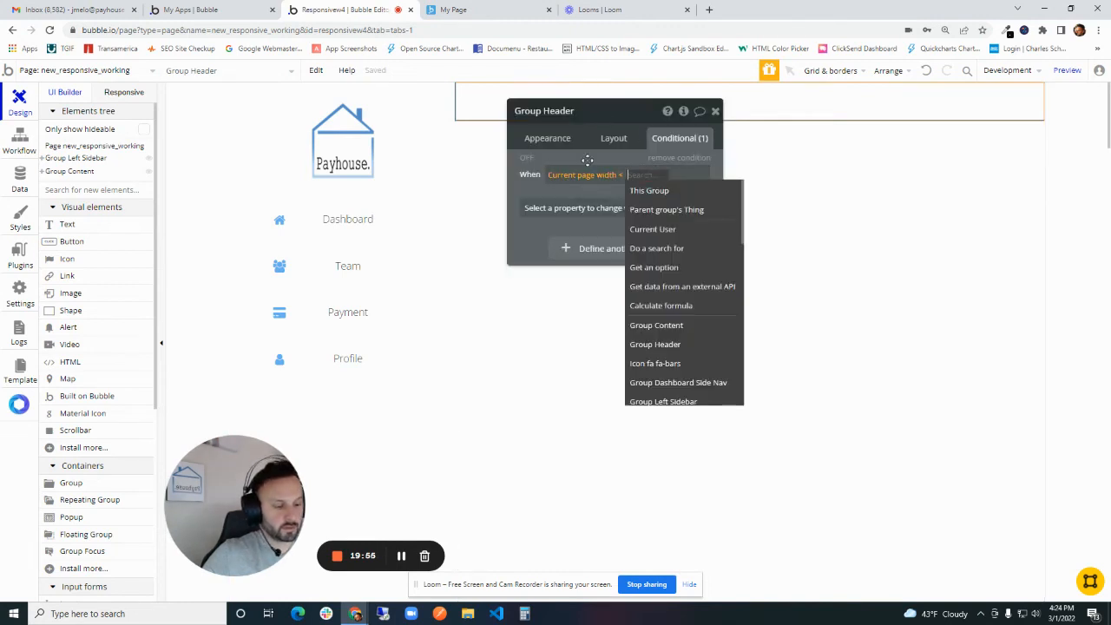
pyautogui.write('768')
pyautogui.press('Return')
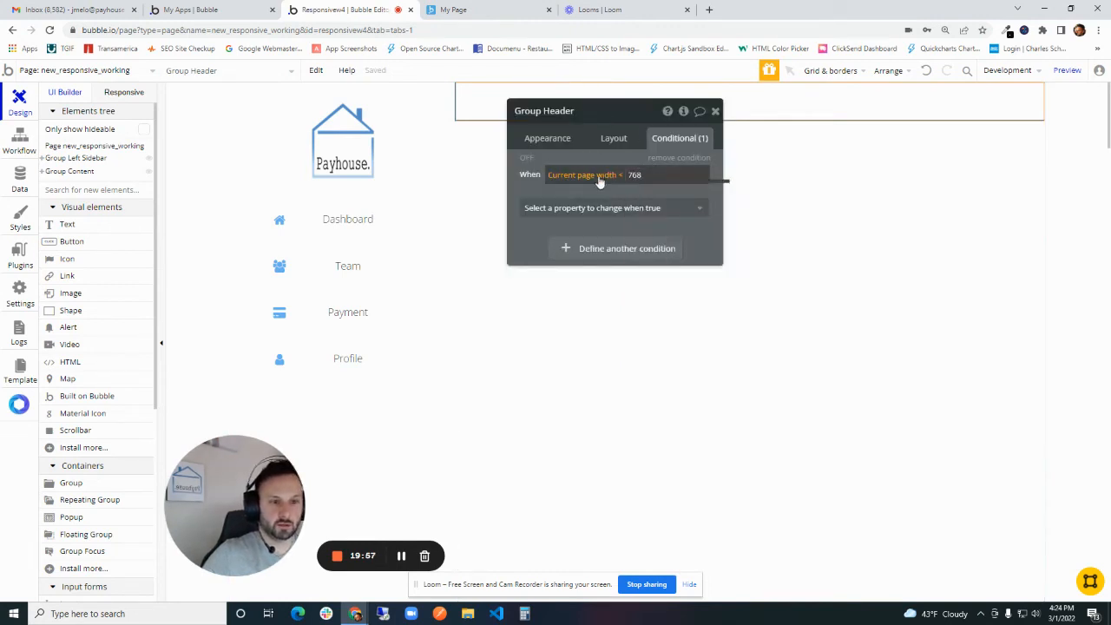
pyautogui.click(604, 208)
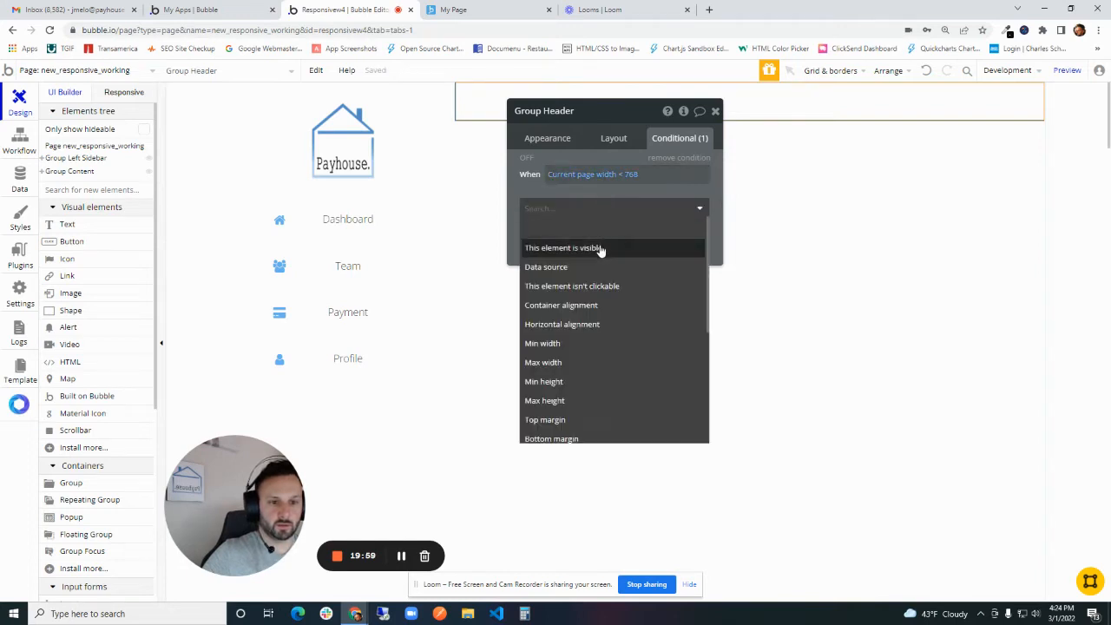
pyautogui.click(598, 250)
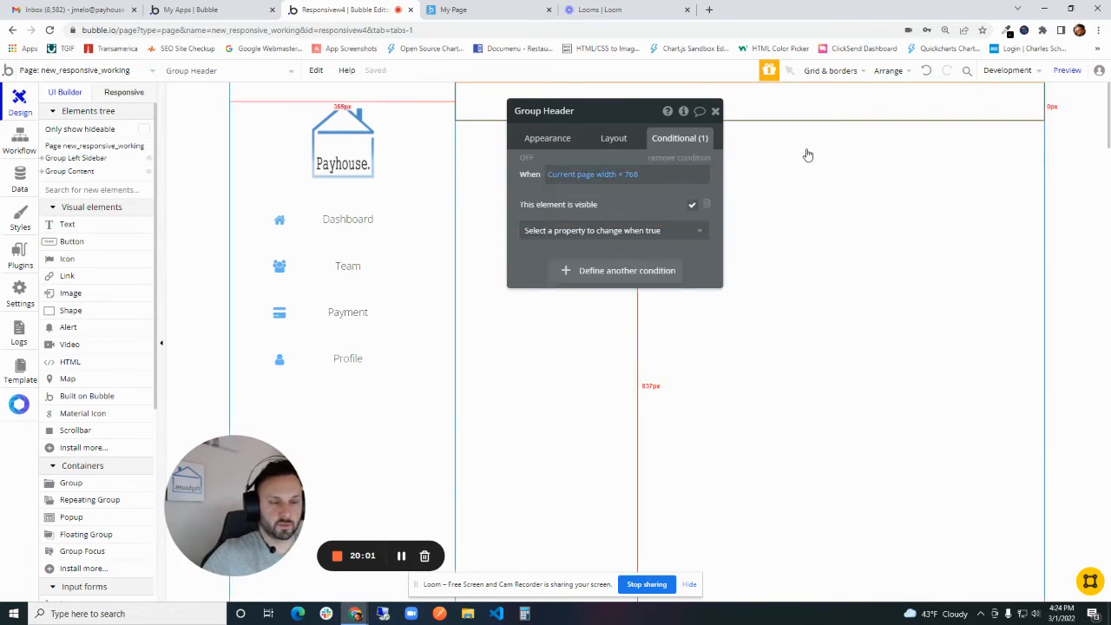
# - Check the page preview at full width and turn on Collapse when hidden for Group Header in the editor
pyautogui.click(1067, 70)
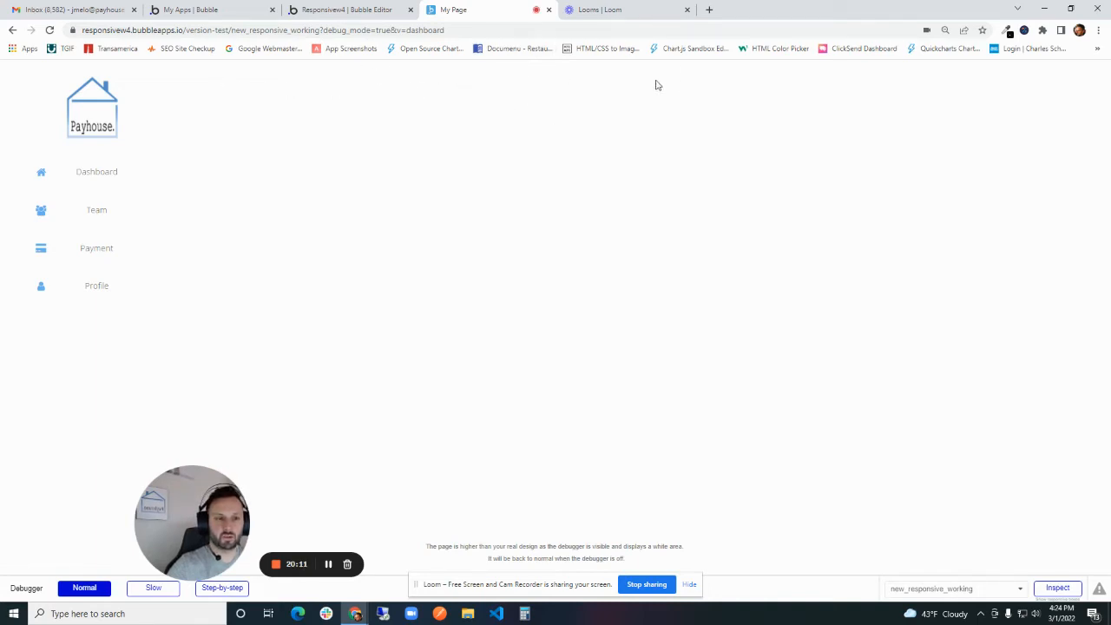
pyautogui.click(317, 7)
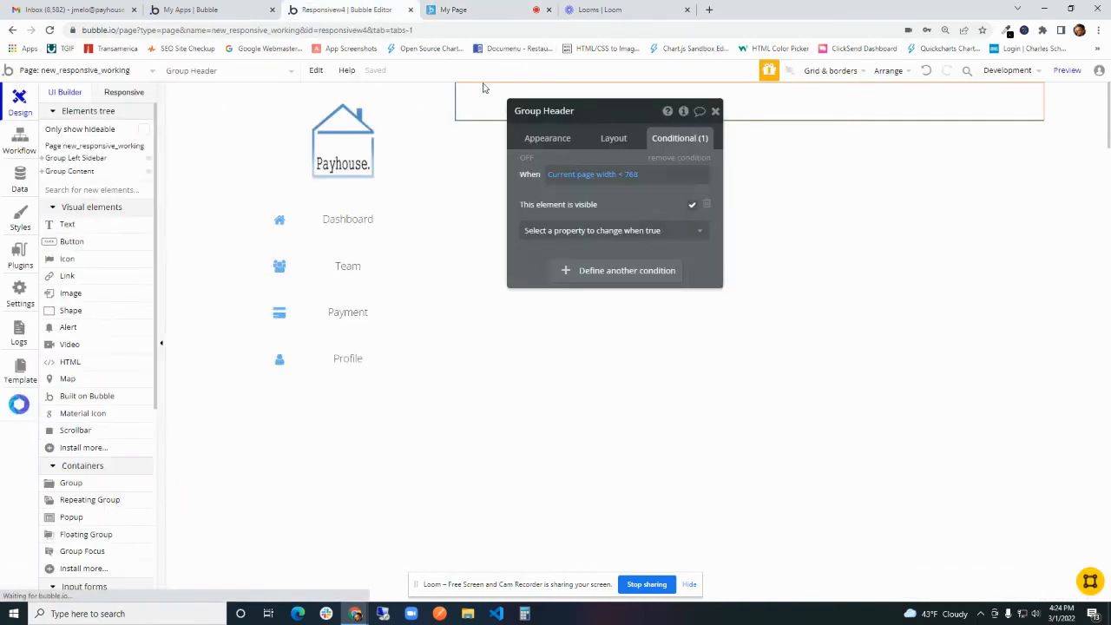
pyautogui.click(614, 137)
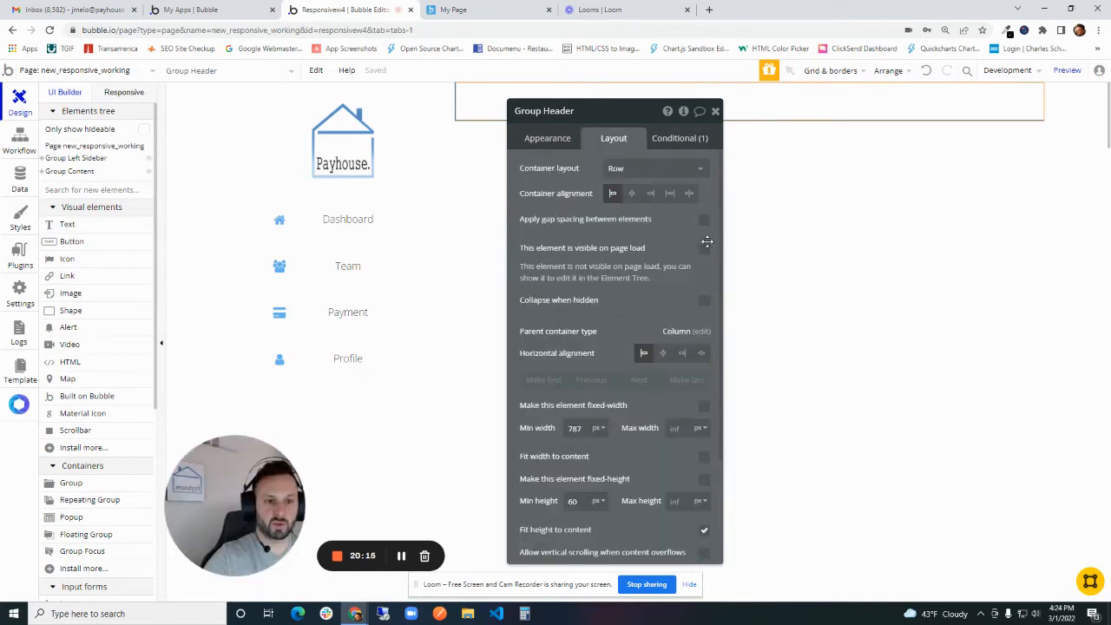
pyautogui.click(699, 302)
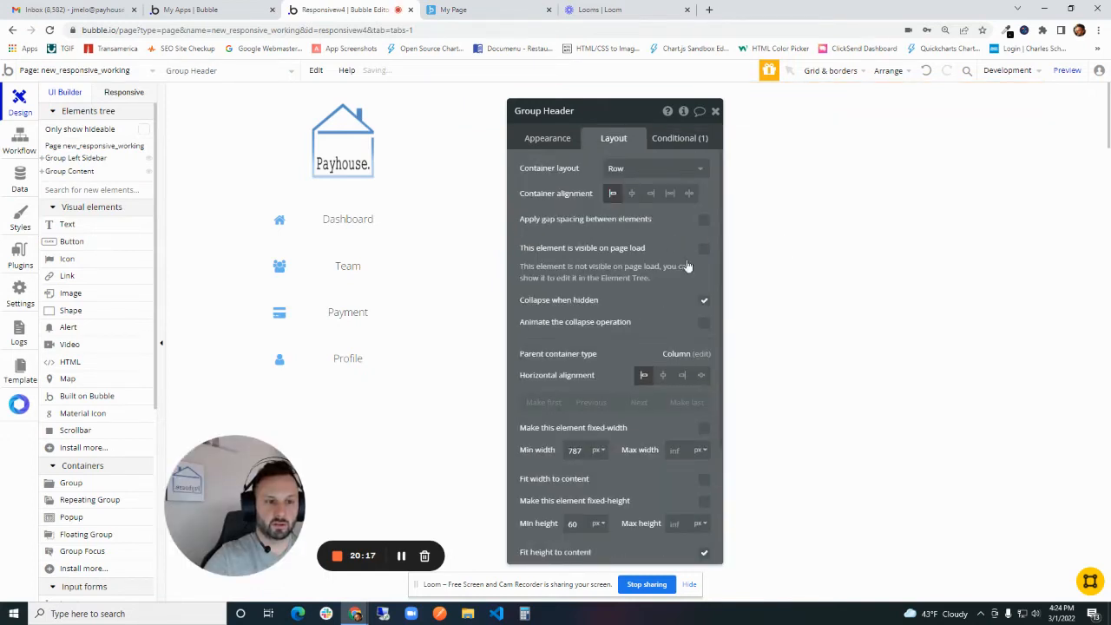
# - Preview the page with its width reduced to about 757 px to check when the header's bars icon appears
pyautogui.click(1067, 71)
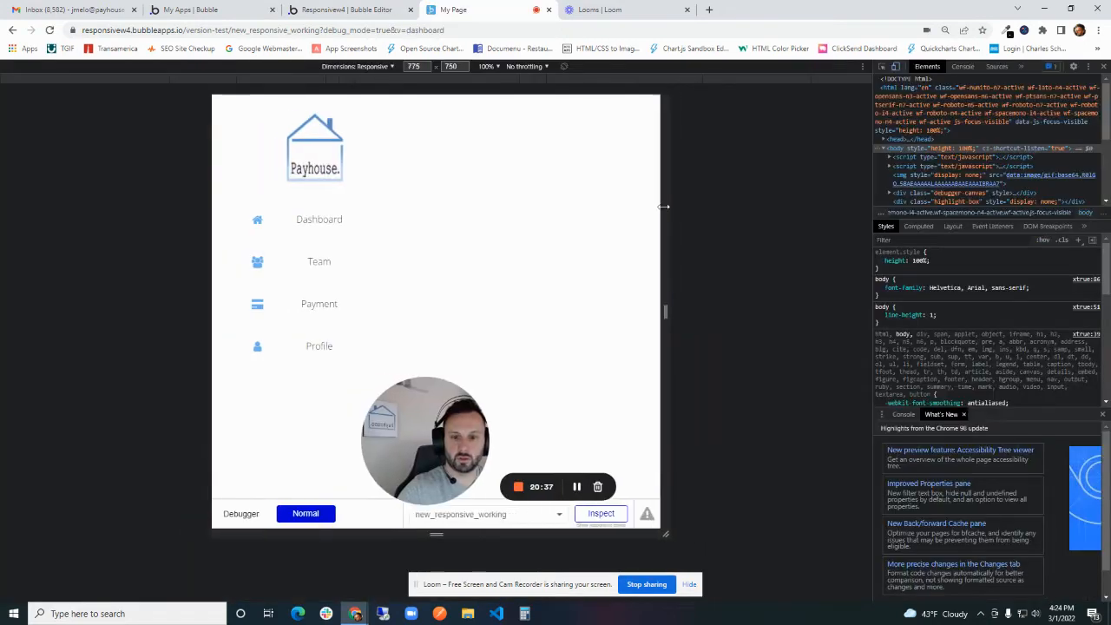
pyautogui.moveTo(657, 203)
pyautogui.mouseDown()
pyautogui.moveTo(705, 202)
pyautogui.moveTo(657, 201)
pyautogui.mouseUp()
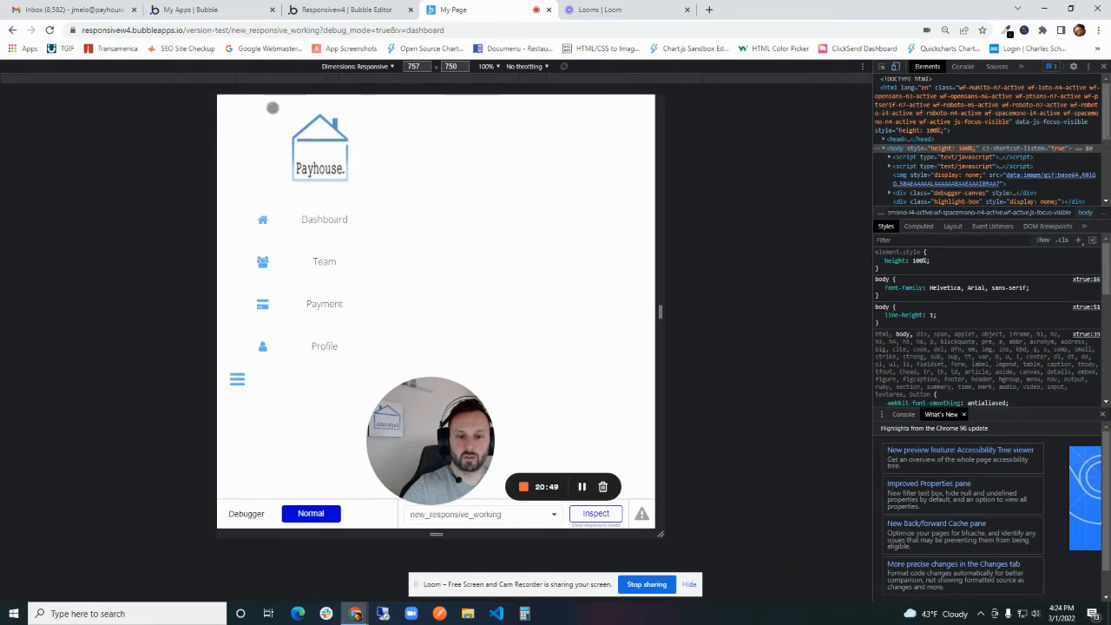
pyautogui.click(356, 10)
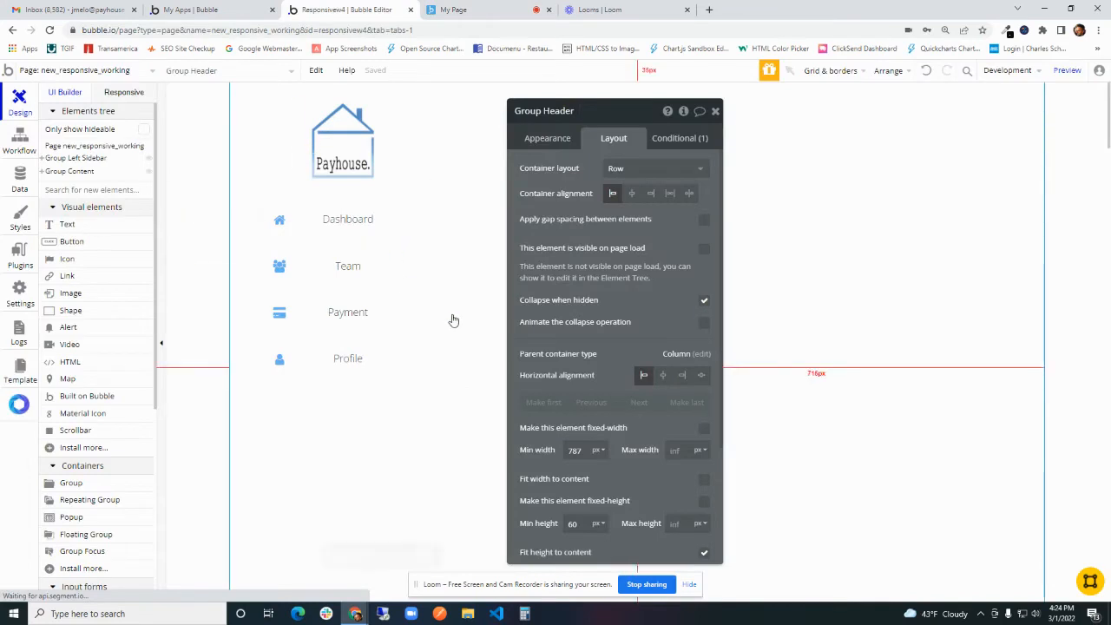
# - Add a condition to Group Left Sidebar that tests for Current page width with the less-than operator
pyautogui.click(347, 446)
pyautogui.moveTo(649, 243); pyautogui.dragTo(690, 226)
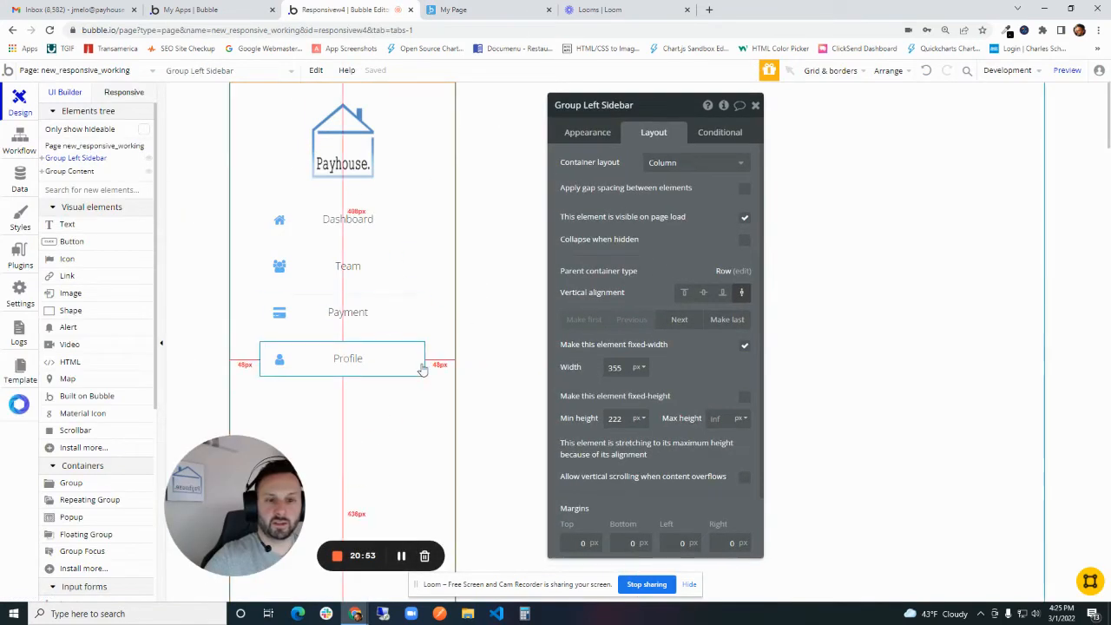
pyautogui.click(729, 132)
pyautogui.click(694, 166)
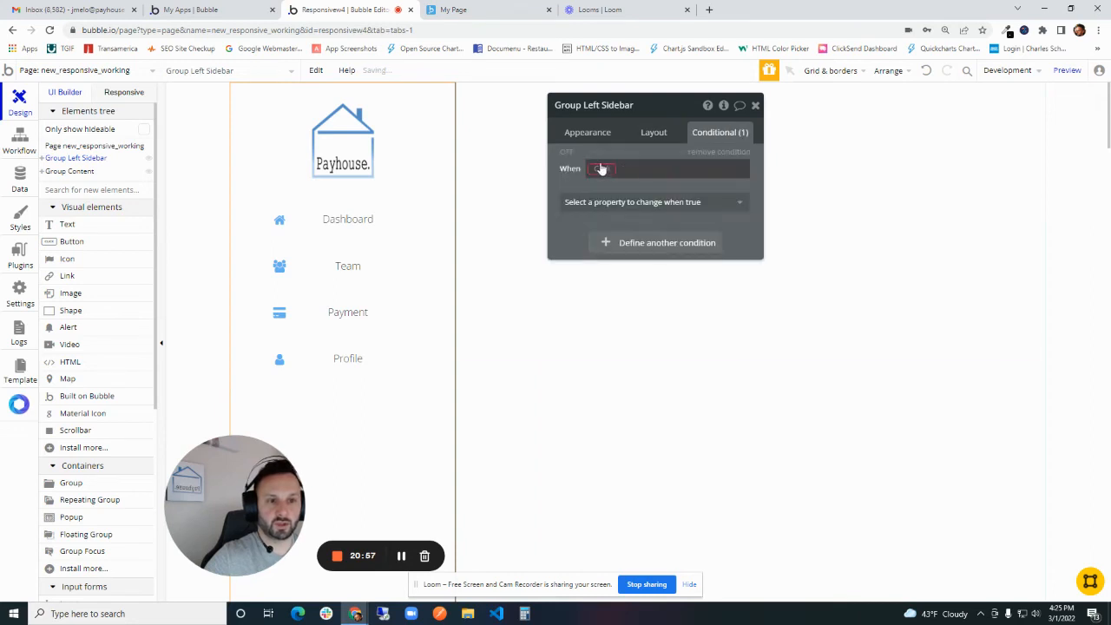
pyautogui.click(601, 169)
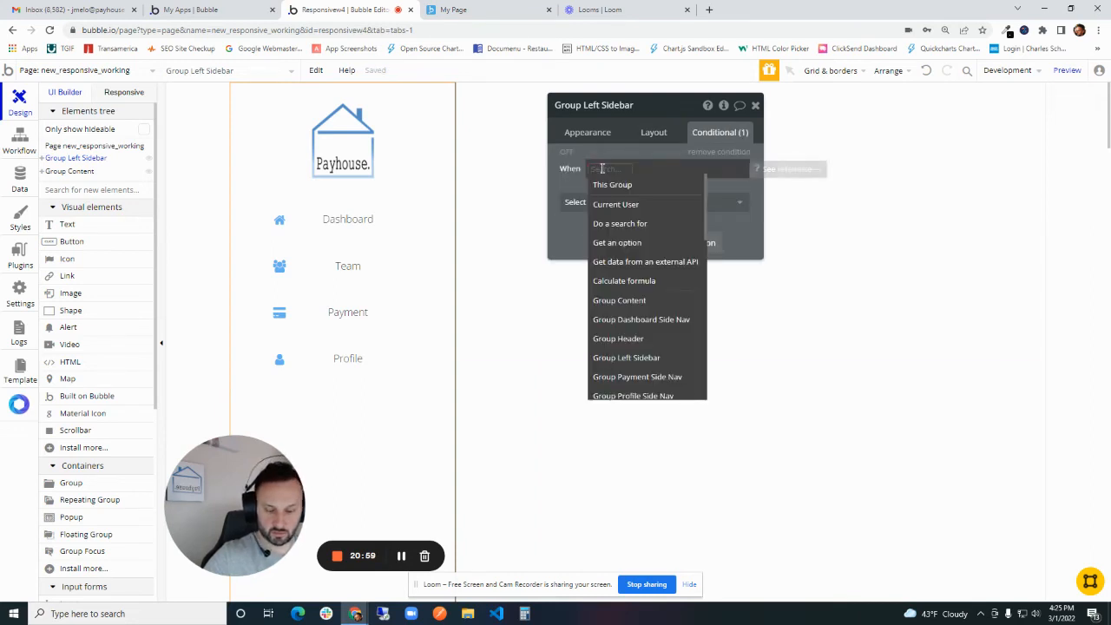
pyautogui.write('cu')
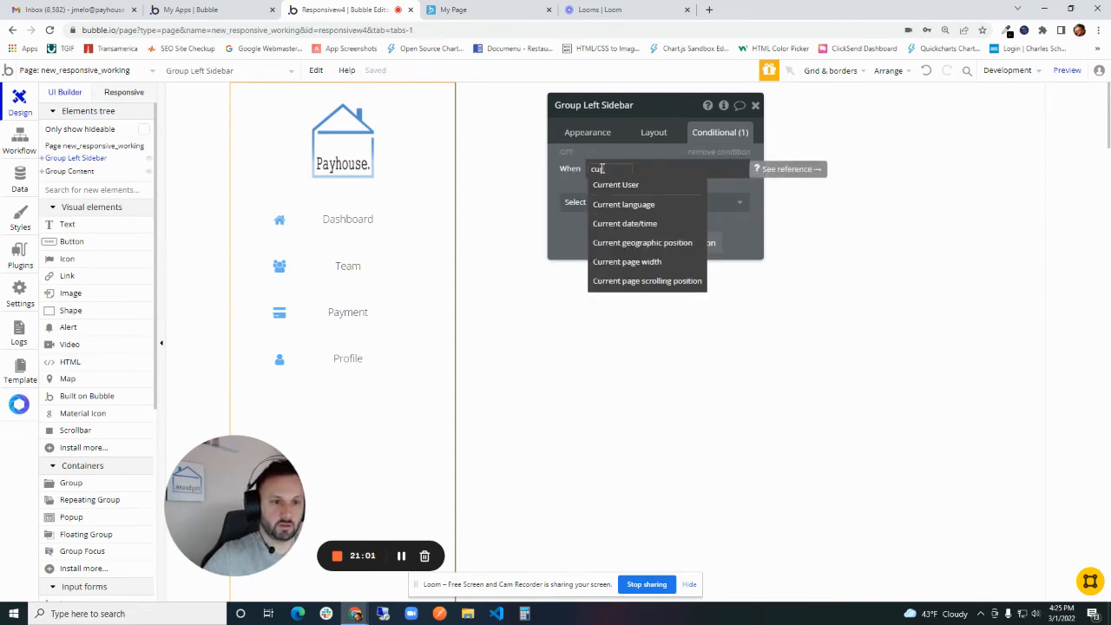
pyautogui.write('rre')
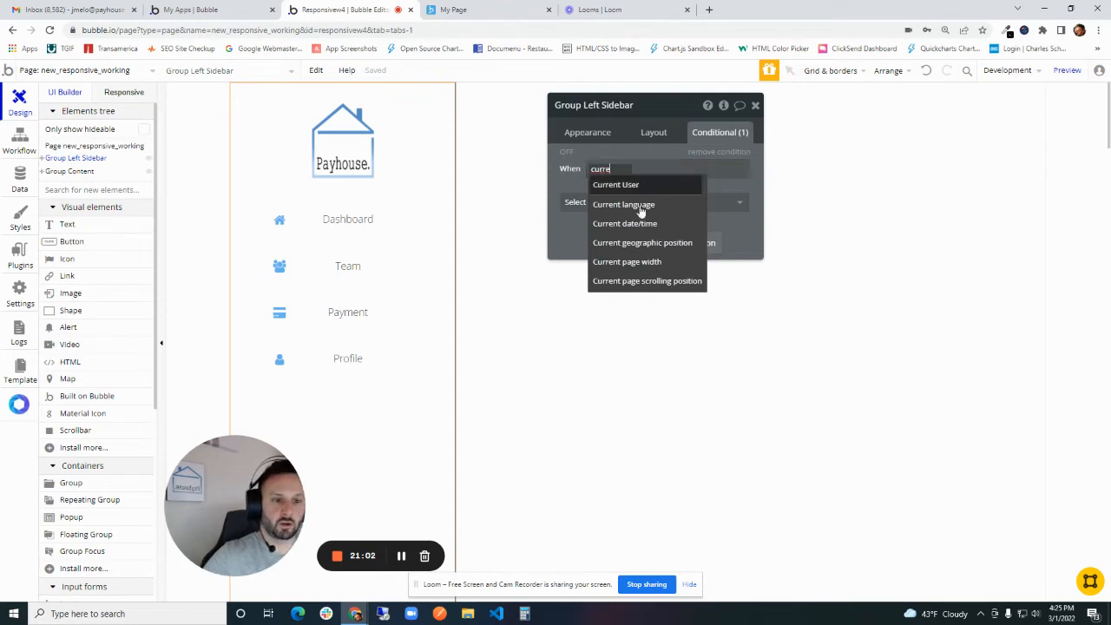
pyautogui.click(639, 261)
pyautogui.click(669, 282)
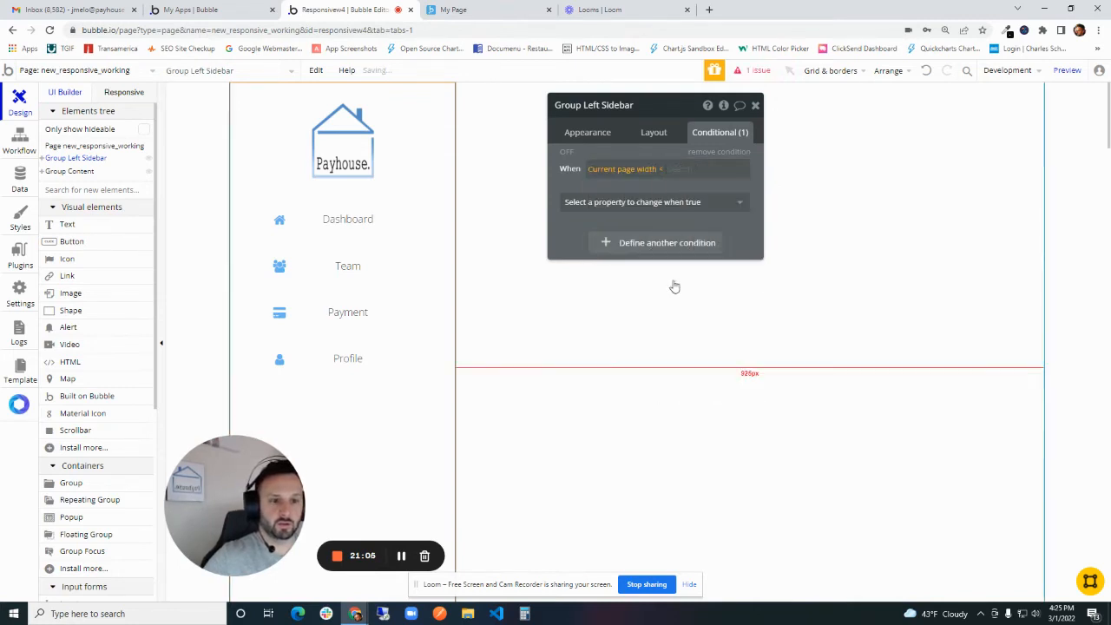
# - Complete the sidebar's condition with the value 768 and make the element not visible when it is true
pyautogui.write('7')
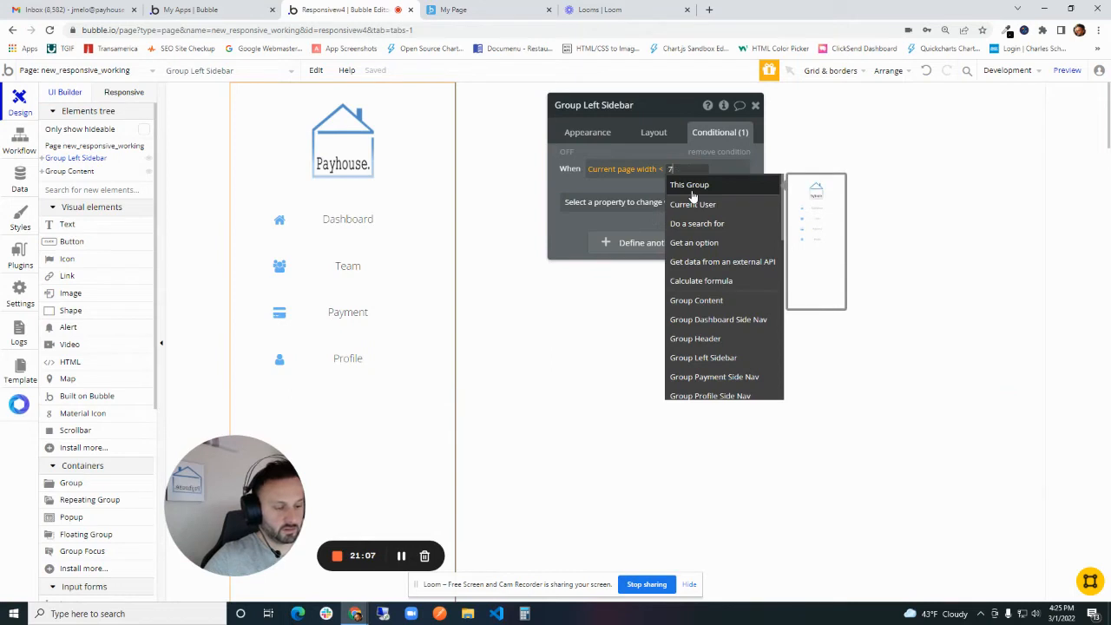
pyautogui.write('68')
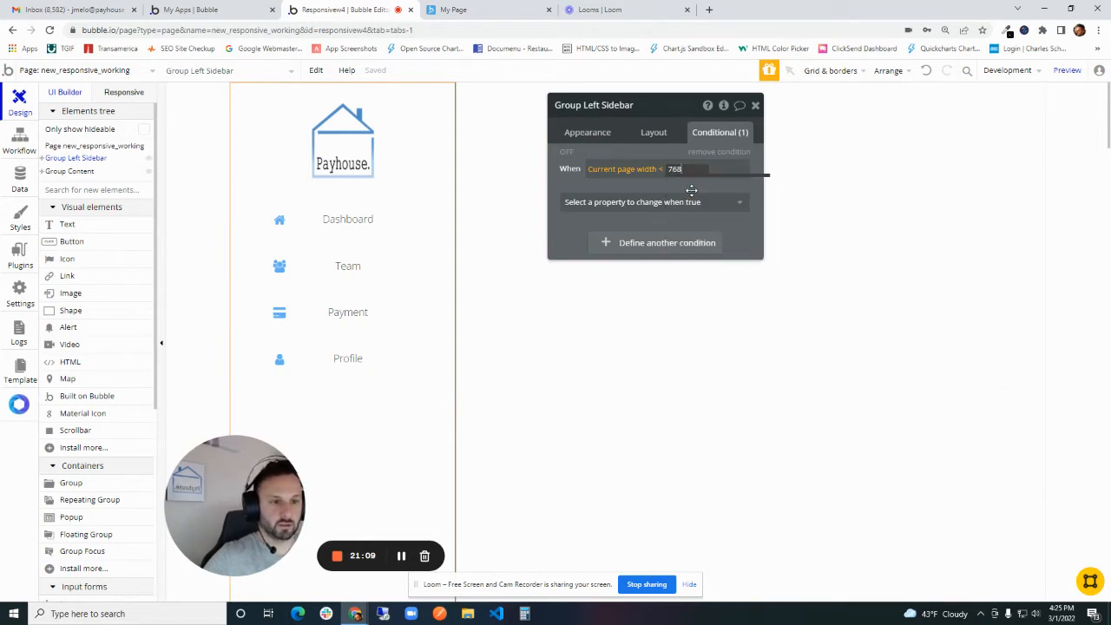
pyautogui.press('Return')
pyautogui.click(686, 201)
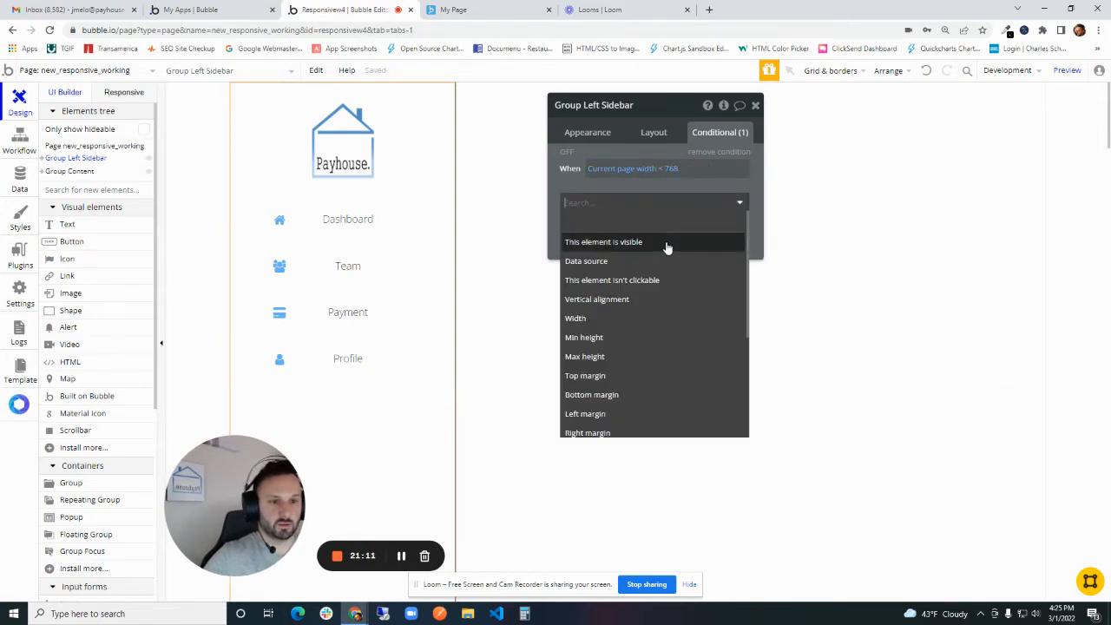
pyautogui.click(667, 243)
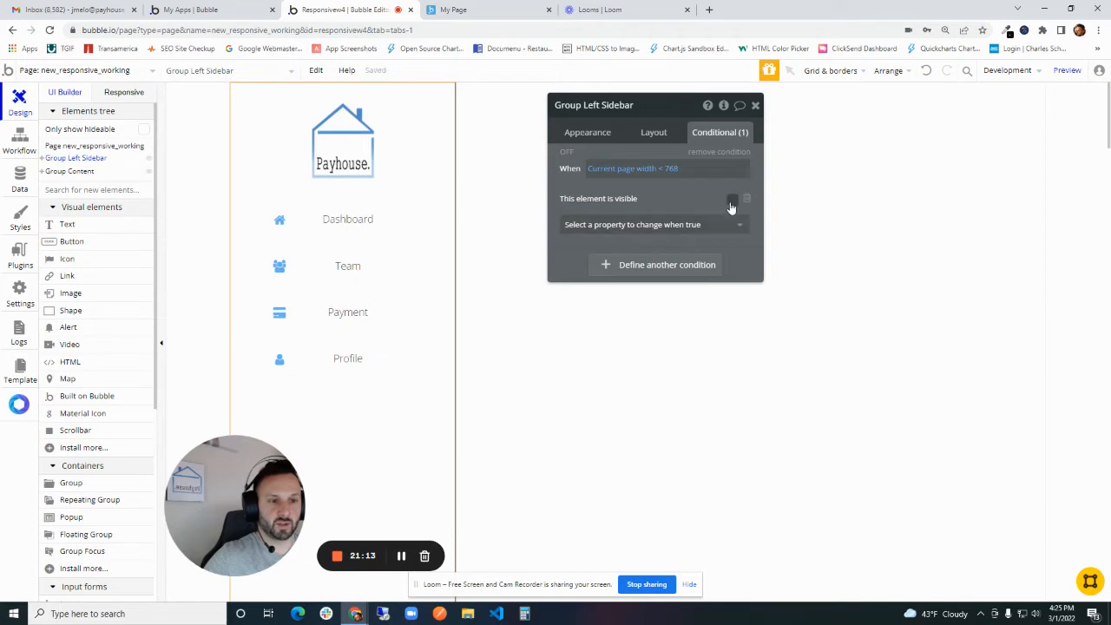
# - Check the preview while widening it to about 1270 px, and turn on Collapse when hidden for Group Left Sidebar in the editor
pyautogui.click(1067, 70)
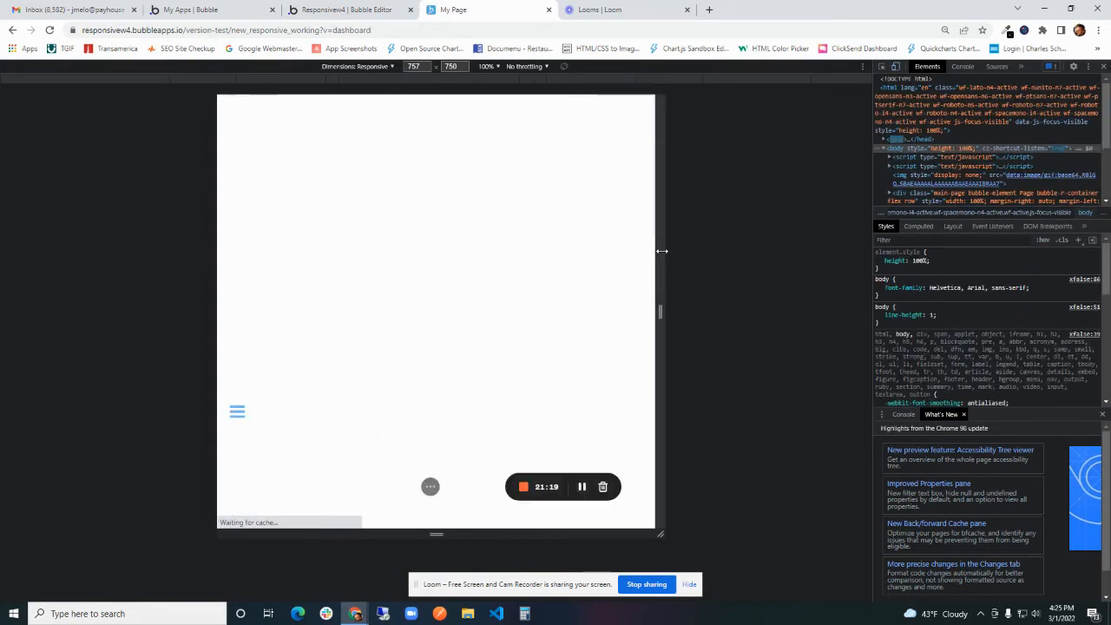
pyautogui.moveTo(666, 250); pyautogui.dragTo(807, 208)
pyautogui.click(348, 9)
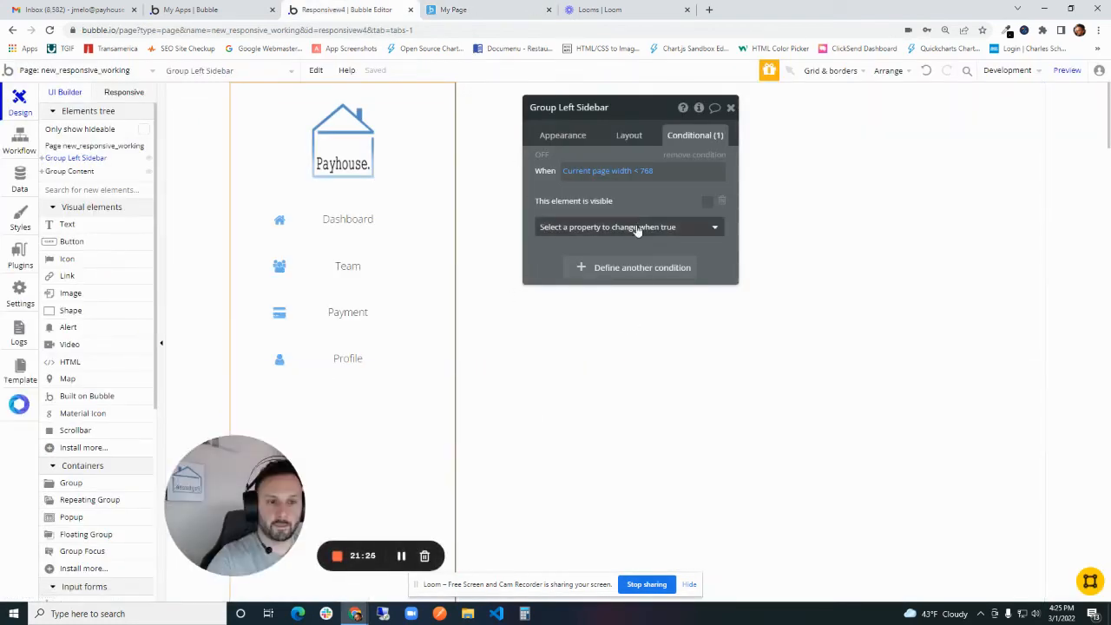
pyautogui.click(630, 139)
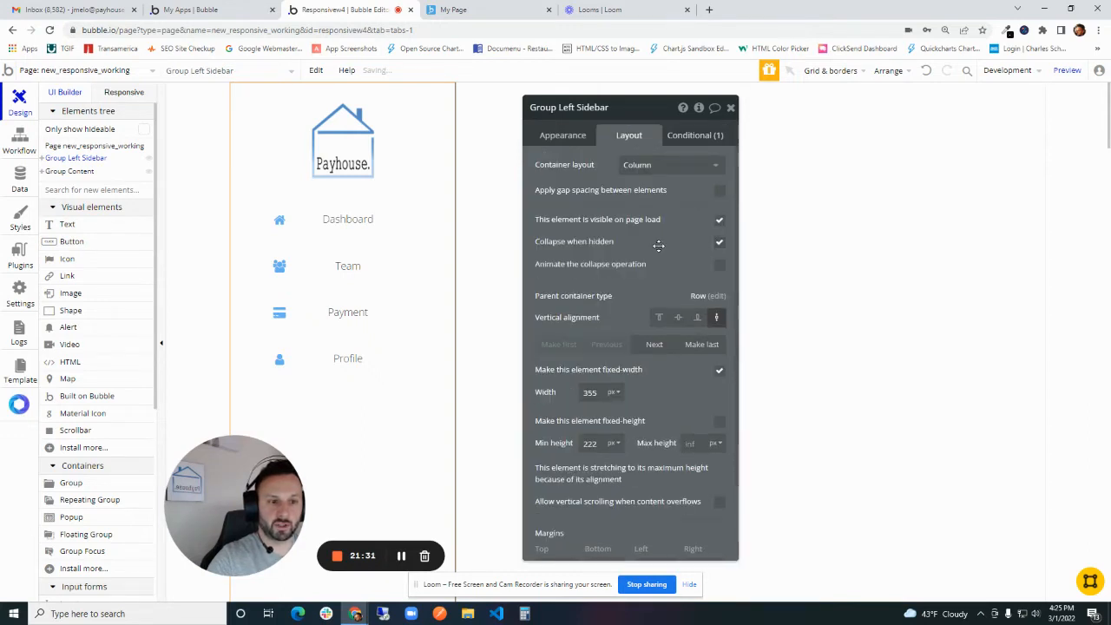
# - Preview the page and narrow it from its full width to about 1130 px to check how the left sidebar behaves
pyautogui.click(1067, 70)
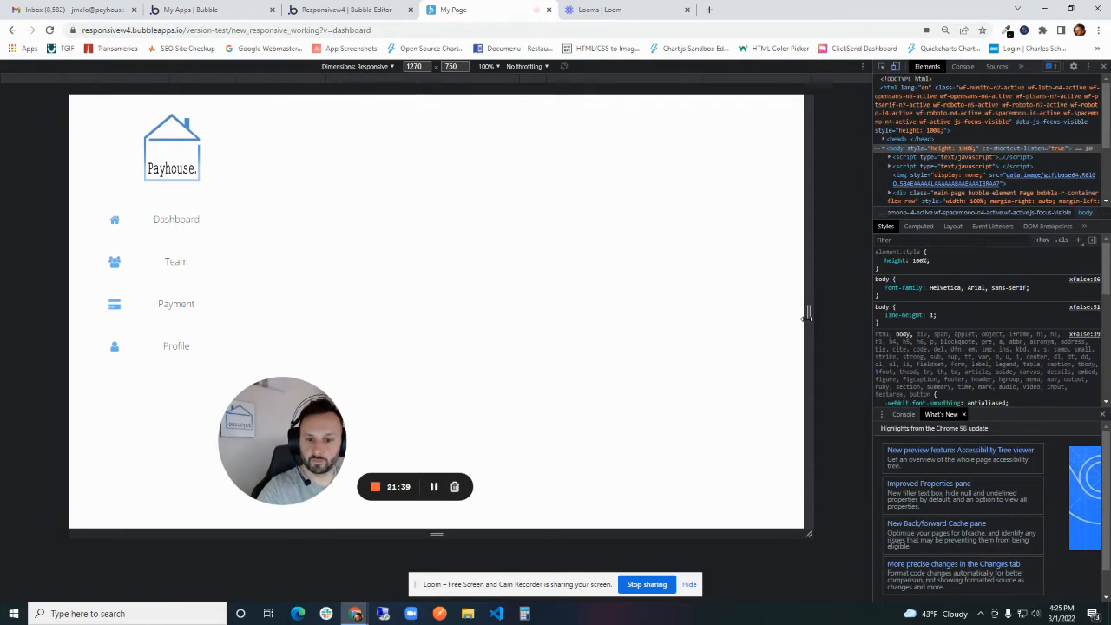
pyautogui.moveTo(808, 313); pyautogui.dragTo(769, 278)
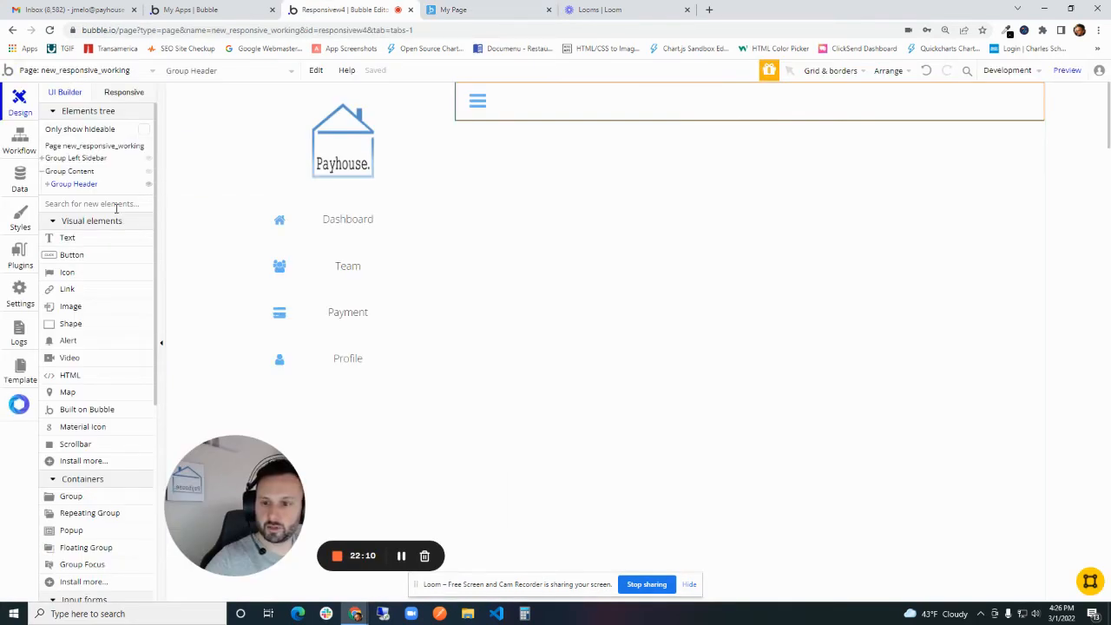
# - Draw a new group about 825 by 279 px directly below the header in the content area
pyautogui.scroll(-1, 112, 217)
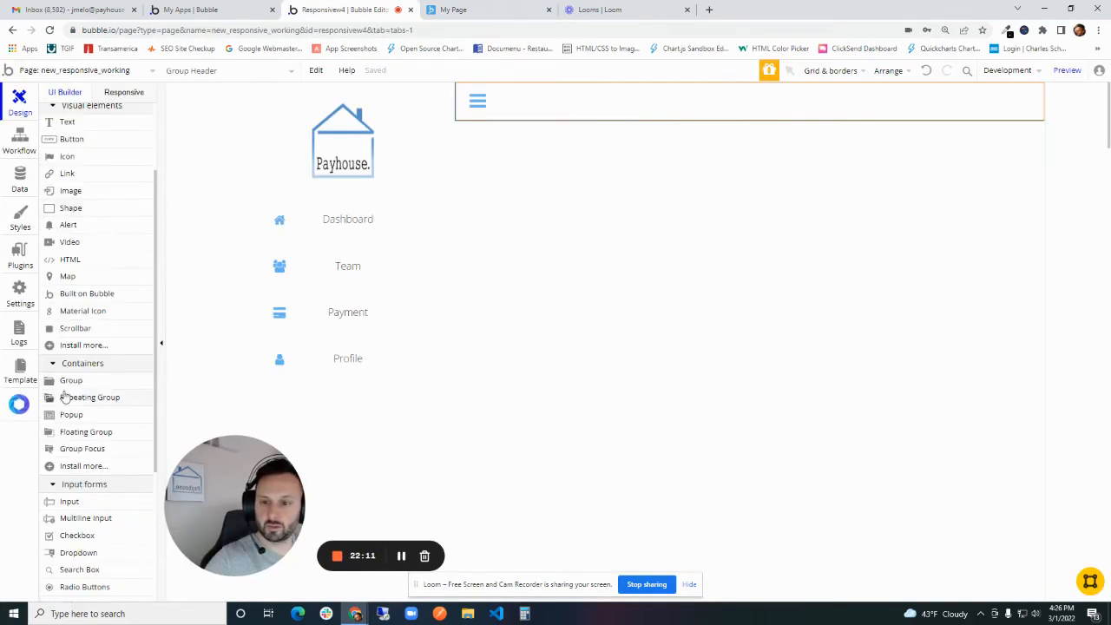
pyautogui.click(66, 386)
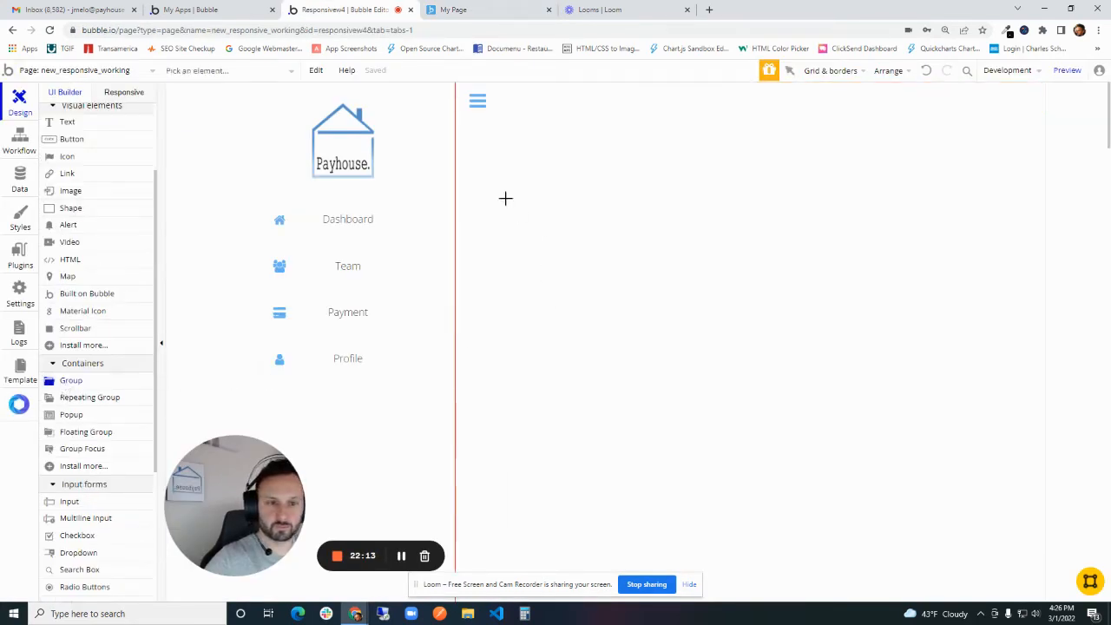
pyautogui.moveTo(470, 154)
pyautogui.mouseDown()
pyautogui.moveTo(575, 263)
pyautogui.moveTo(929, 266)
pyautogui.moveTo(992, 306)
pyautogui.moveTo(995, 328)
pyautogui.mouseUp()
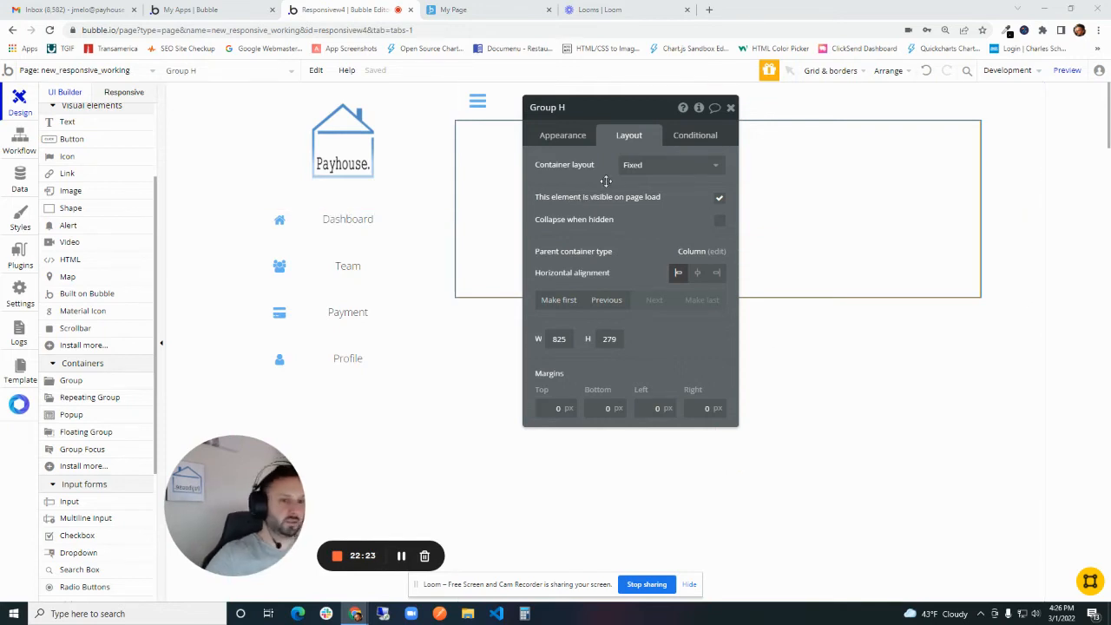
# - Set the new group's container layout to Align to parent and name it Group Dashboard
pyautogui.click(639, 165)
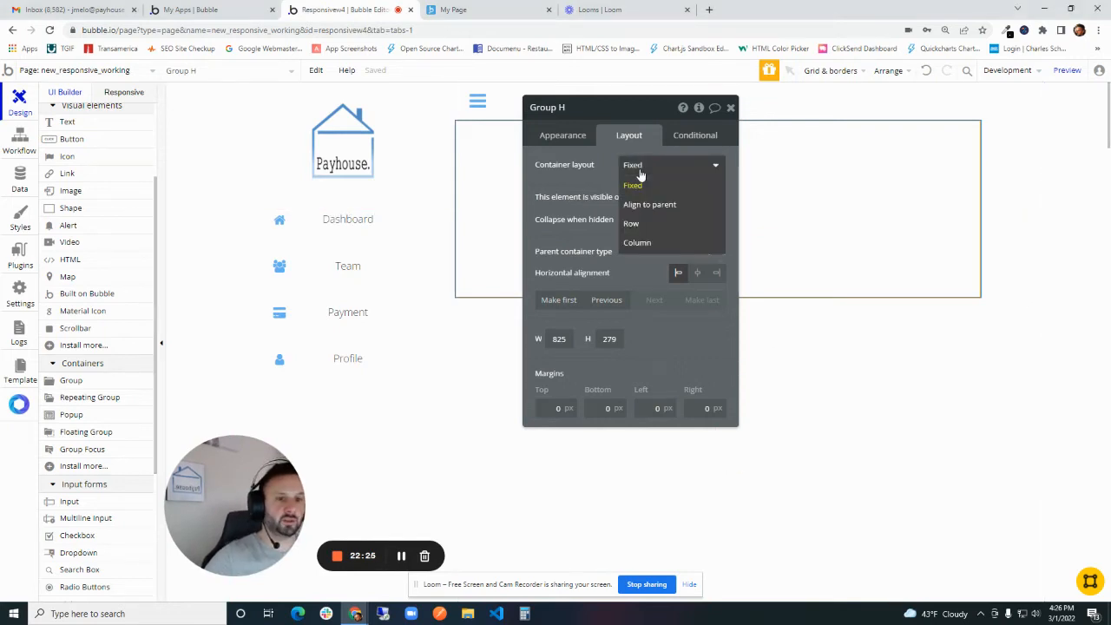
pyautogui.click(653, 204)
pyautogui.moveTo(576, 154); pyautogui.dragTo(593, 164)
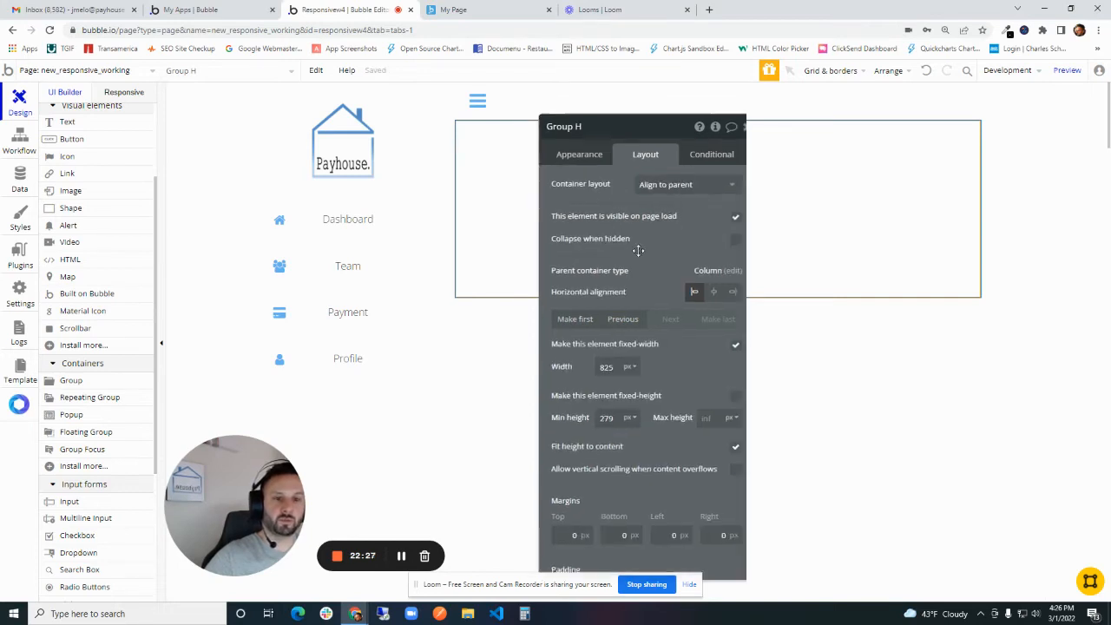
pyautogui.click(582, 147)
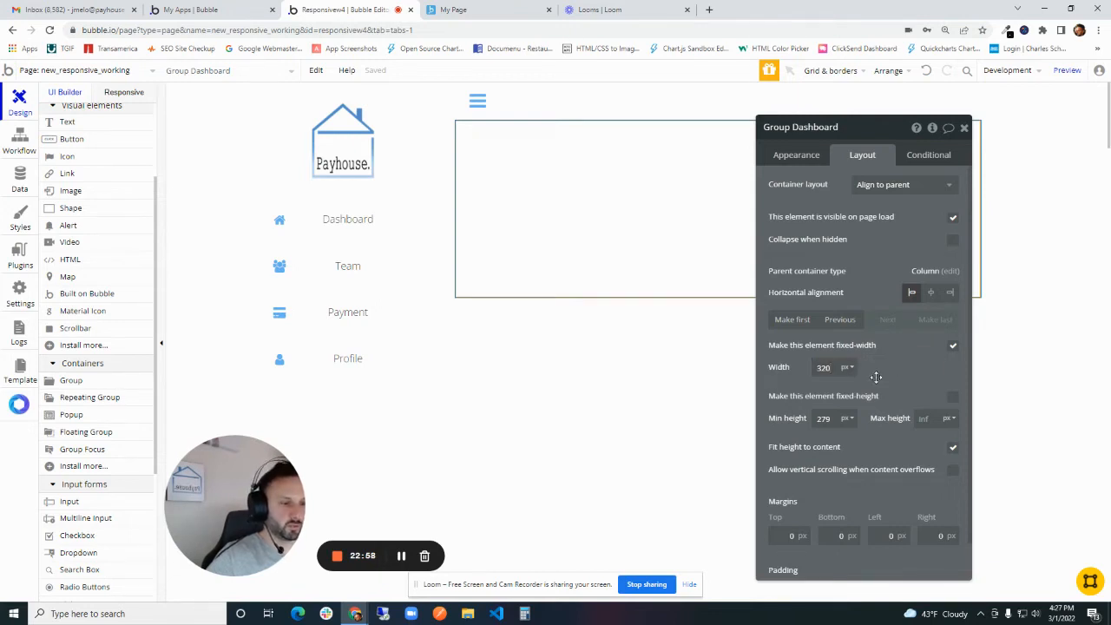
# - Turn off fixed width for Group Dashboard, keeping a 320 px minimum width, and set its minimum height to 250 px
pyautogui.click(903, 356)
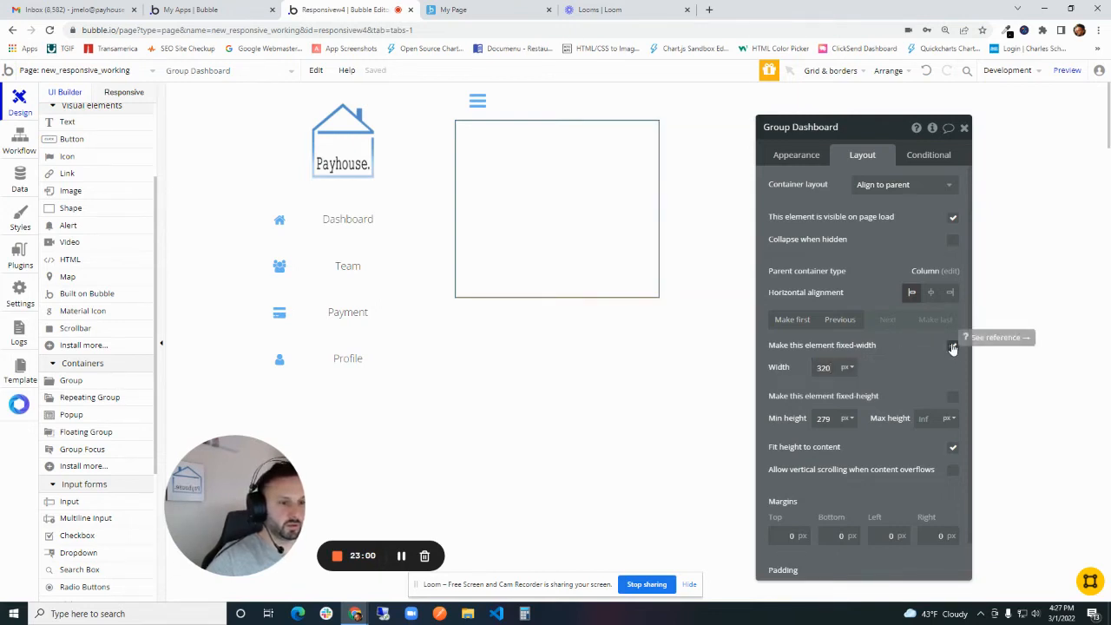
pyautogui.click(952, 346)
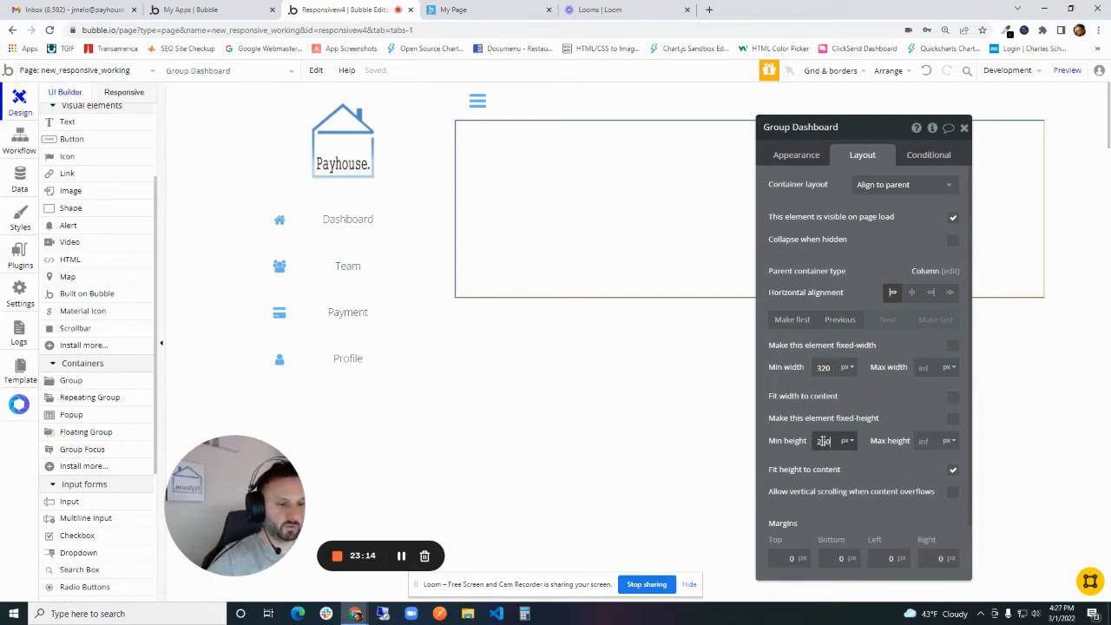
pyautogui.click(862, 386)
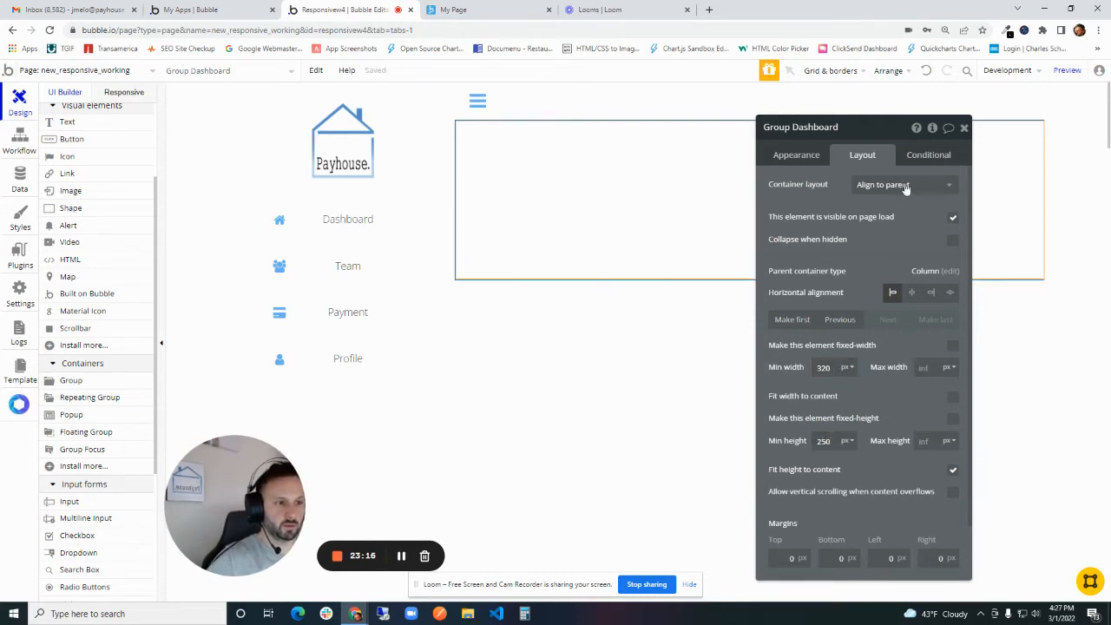
# - Add a text element about 300 by 66 px inside Group Dashboard reading Dashboard, styled as Heading 1 Dark
pyautogui.moveTo(891, 226); pyautogui.dragTo(1004, 212)
pyautogui.scroll(3, 127, 228)
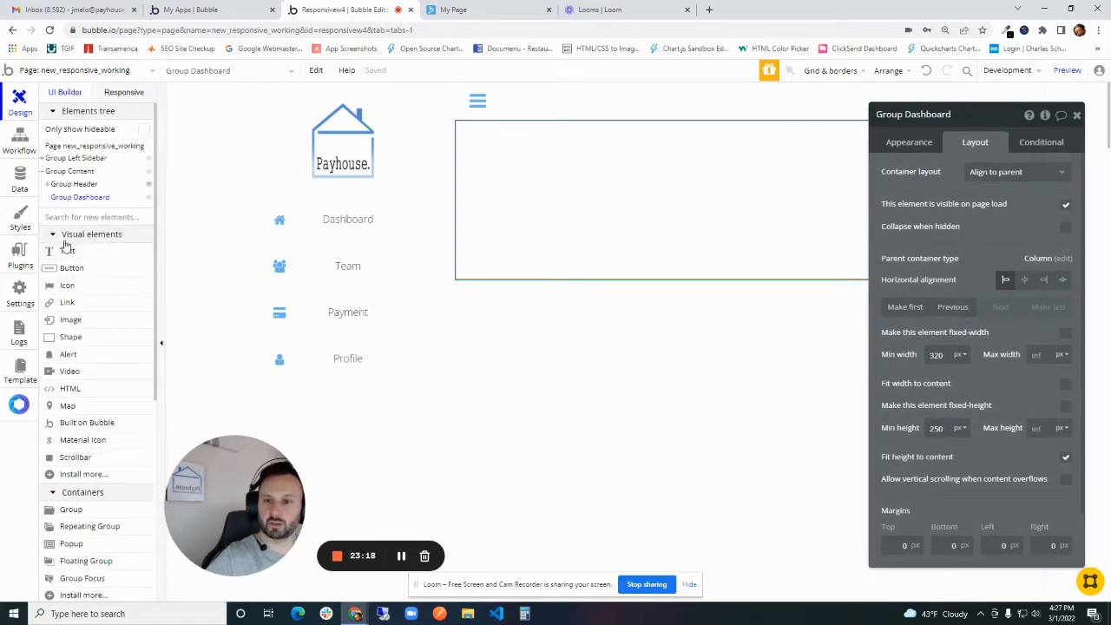
pyautogui.click(136, 251)
pyautogui.moveTo(483, 132)
pyautogui.mouseDown()
pyautogui.moveTo(600, 183)
pyautogui.moveTo(675, 171)
pyautogui.mouseUp()
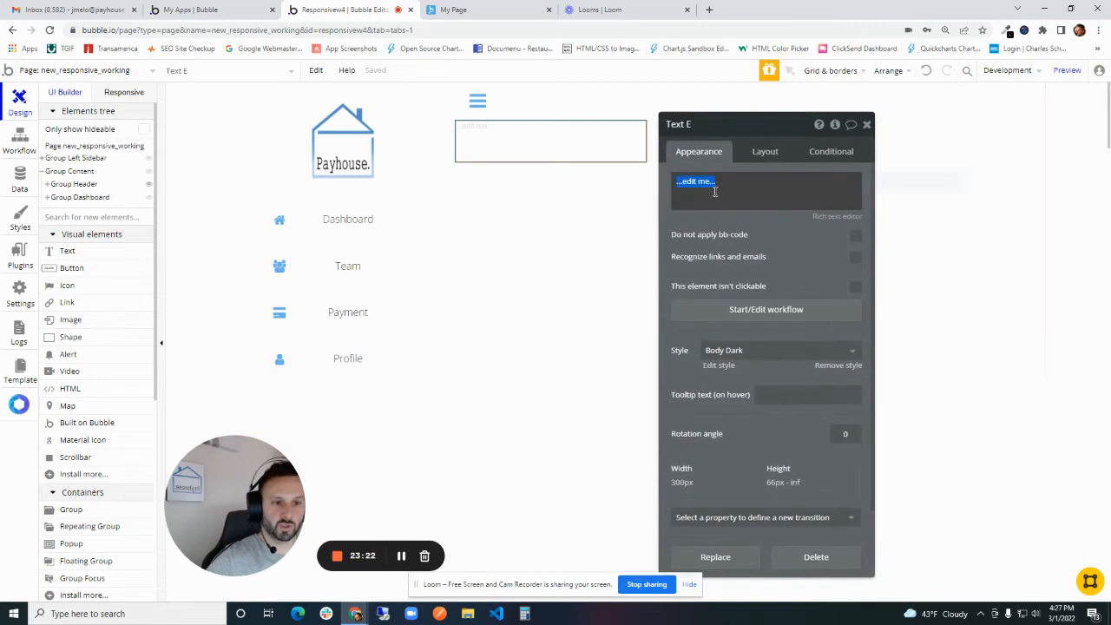
pyautogui.write('Dashboard')
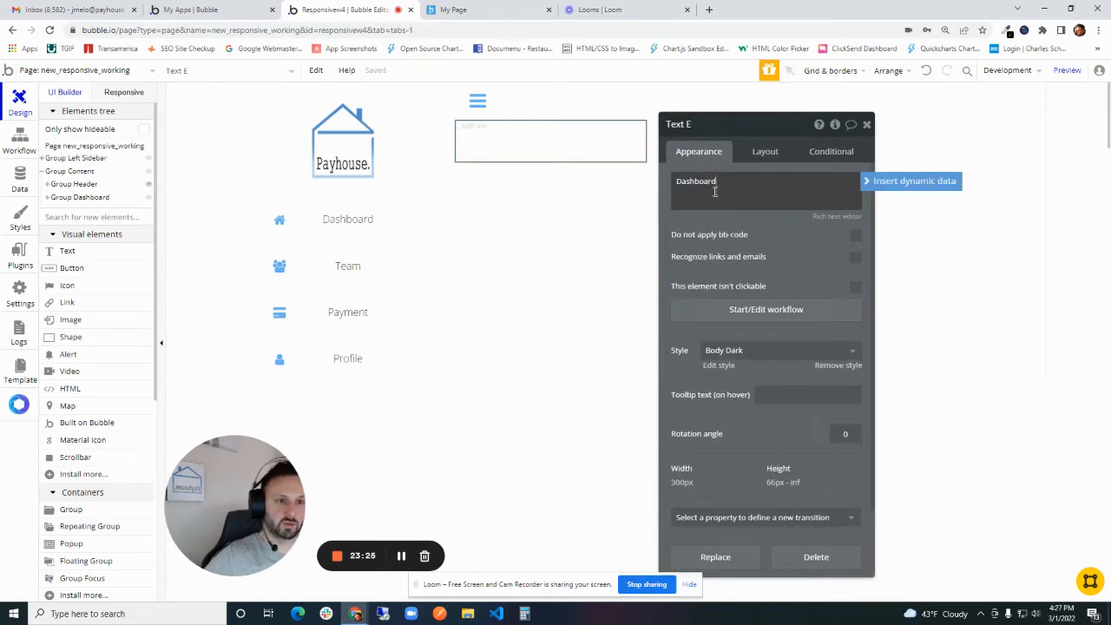
pyautogui.click(752, 152)
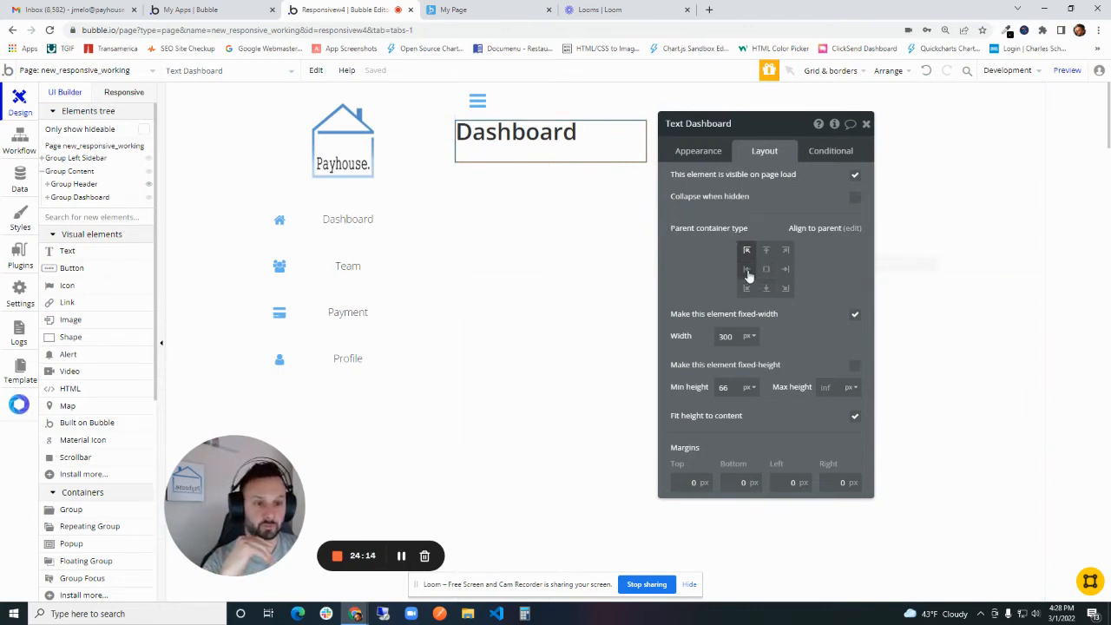
# - Try different alignments for the Dashboard text within its group, including middle left, bottom center, top right and center
pyautogui.moveTo(683, 205); pyautogui.dragTo(173, 240)
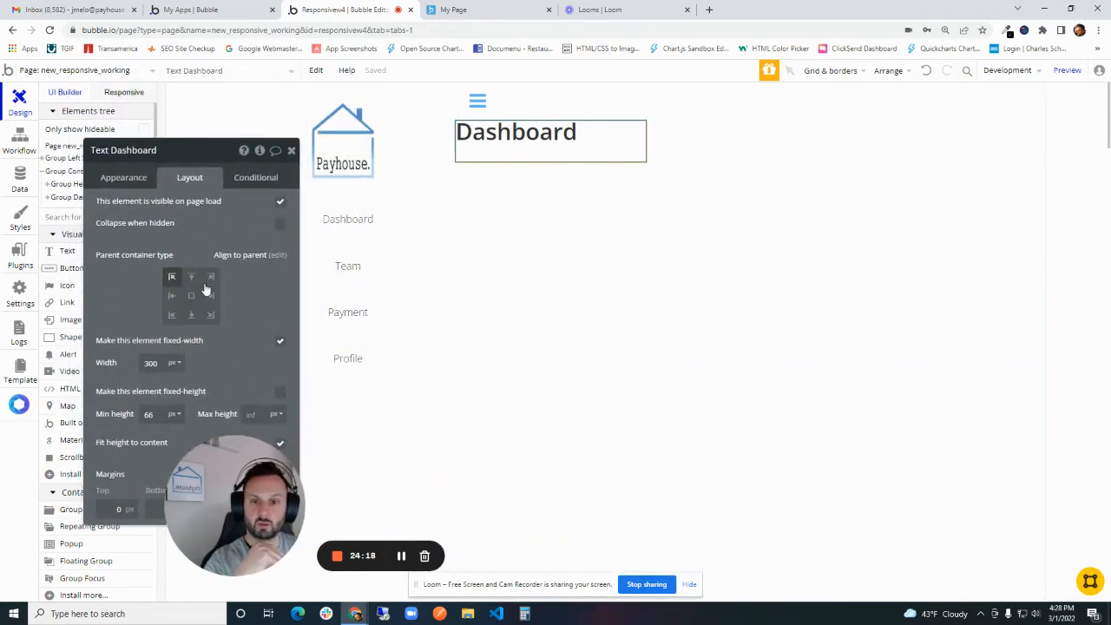
pyautogui.click(176, 299)
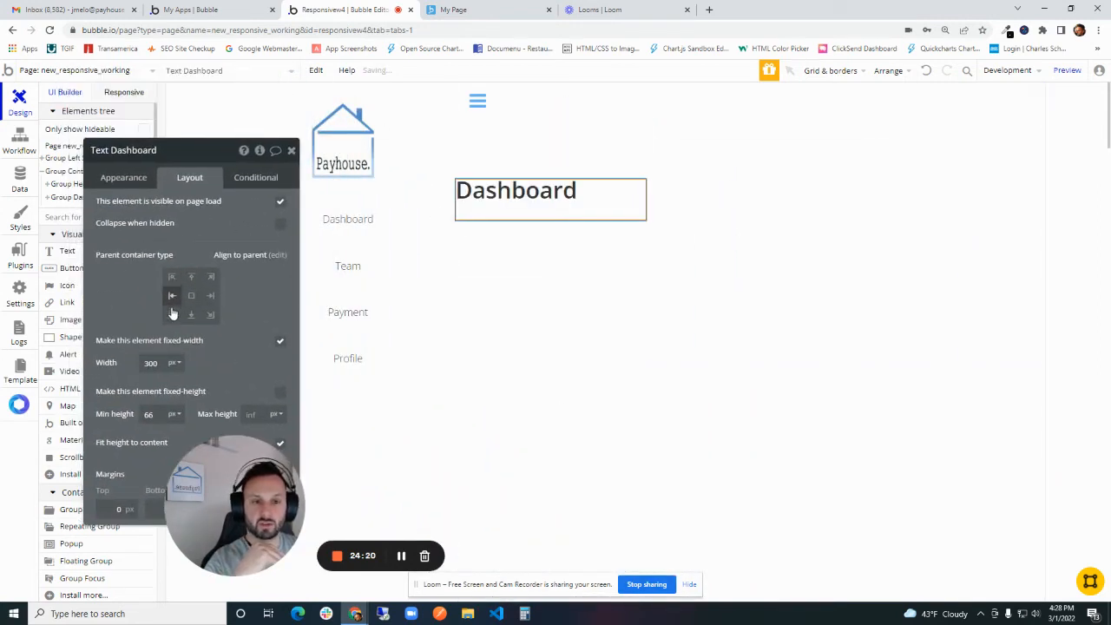
pyautogui.click(173, 316)
pyautogui.click(190, 316)
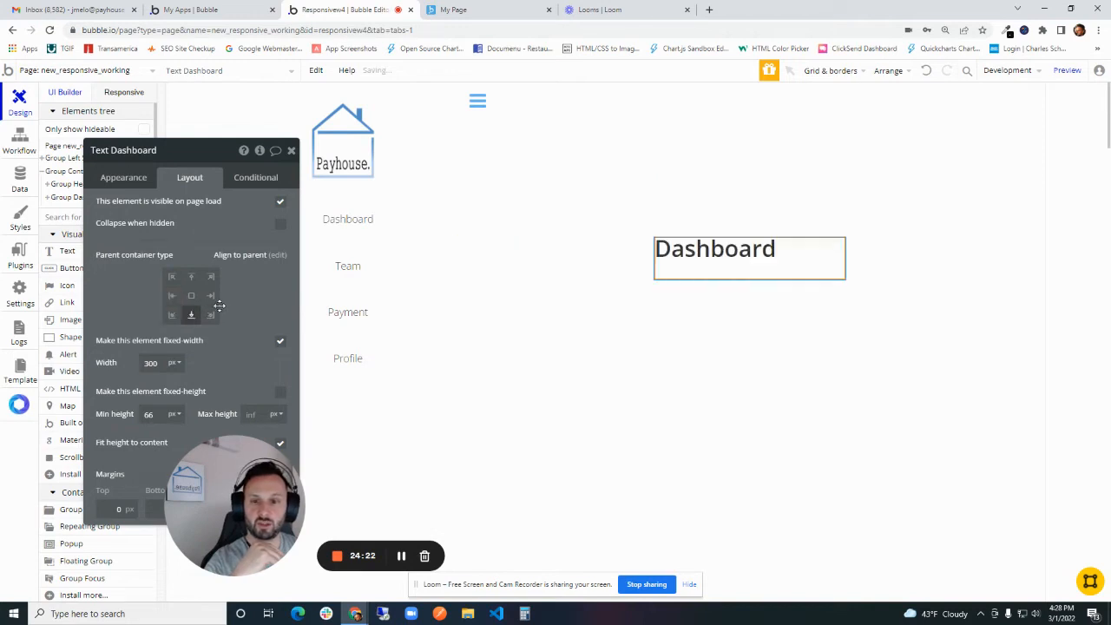
pyautogui.click(191, 295)
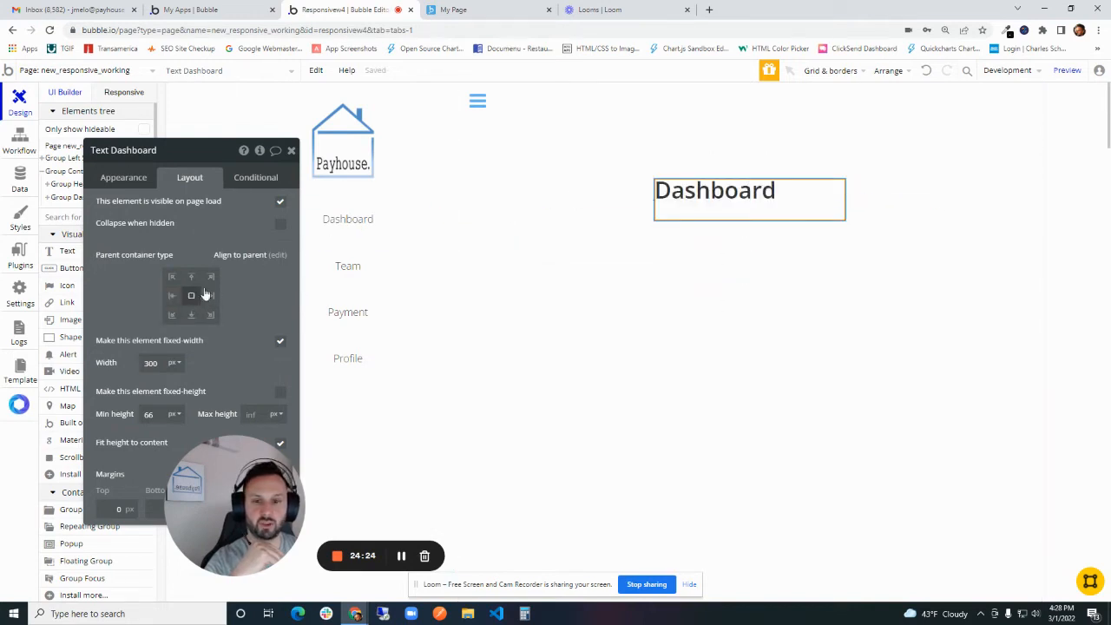
pyautogui.click(191, 277)
pyautogui.click(191, 316)
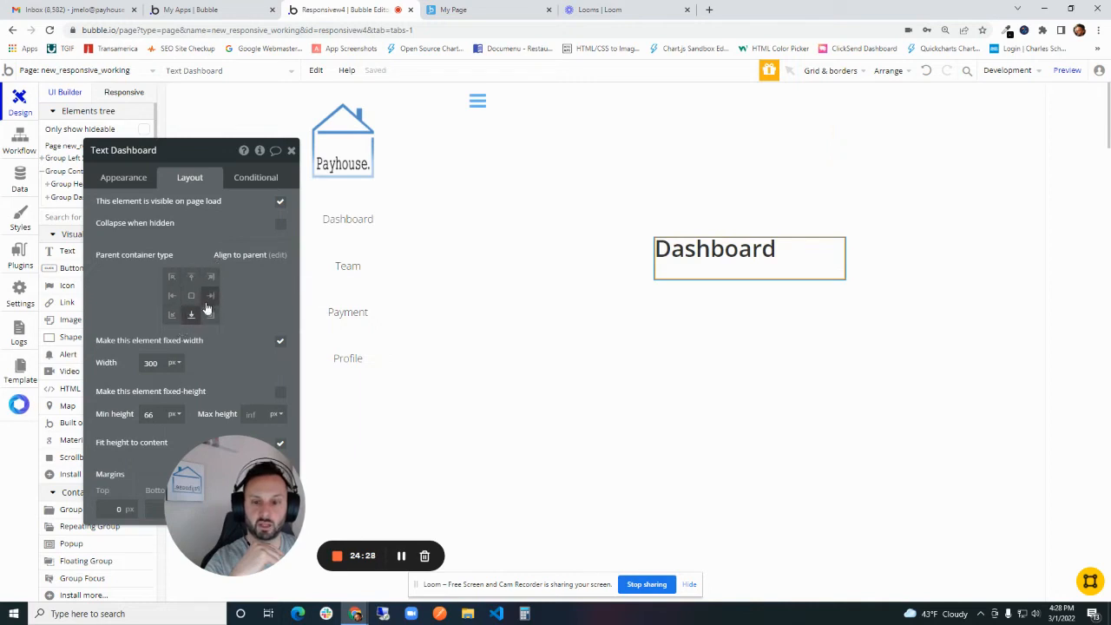
pyautogui.click(210, 276)
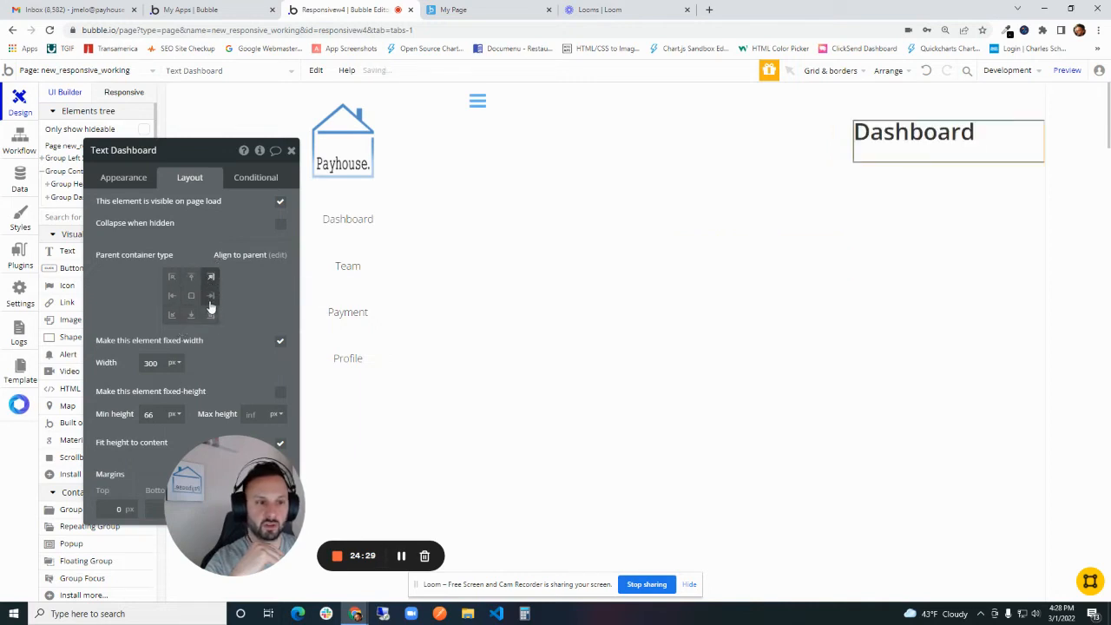
pyautogui.click(191, 295)
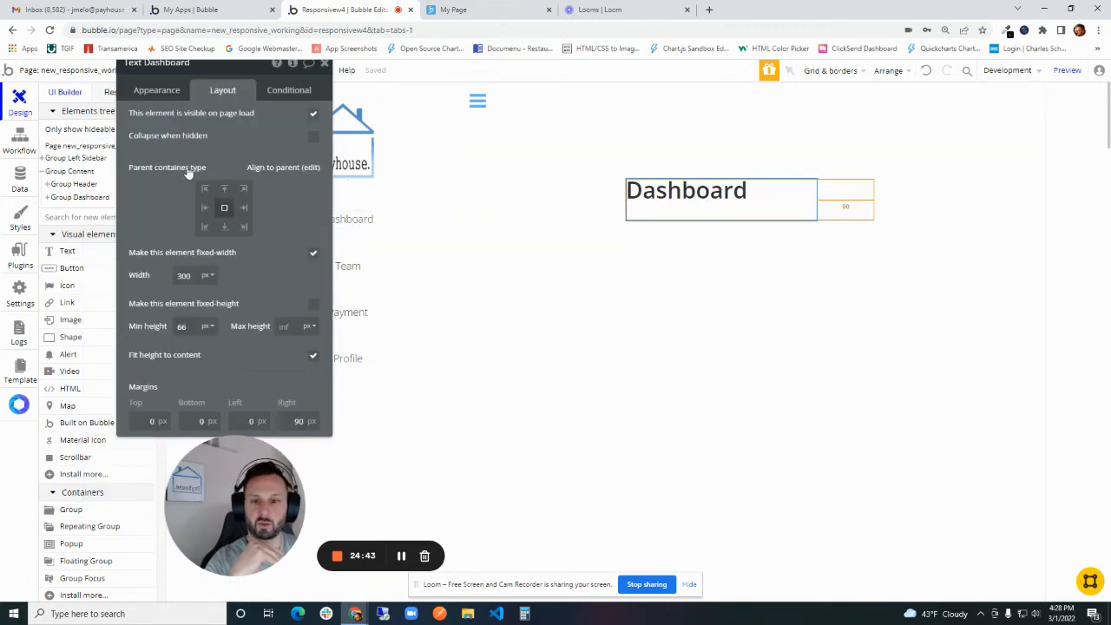
# - Align the Dashboard text to the top left of its group with margins of 20 px top, 20 px left and 0 px right
pyautogui.click(205, 189)
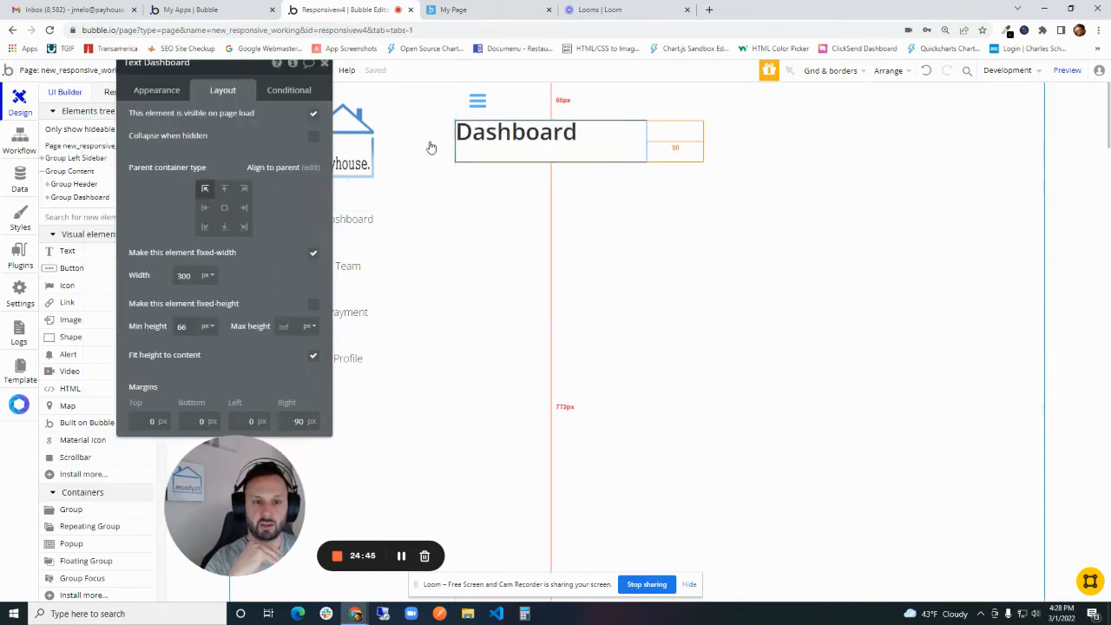
pyautogui.click(155, 420)
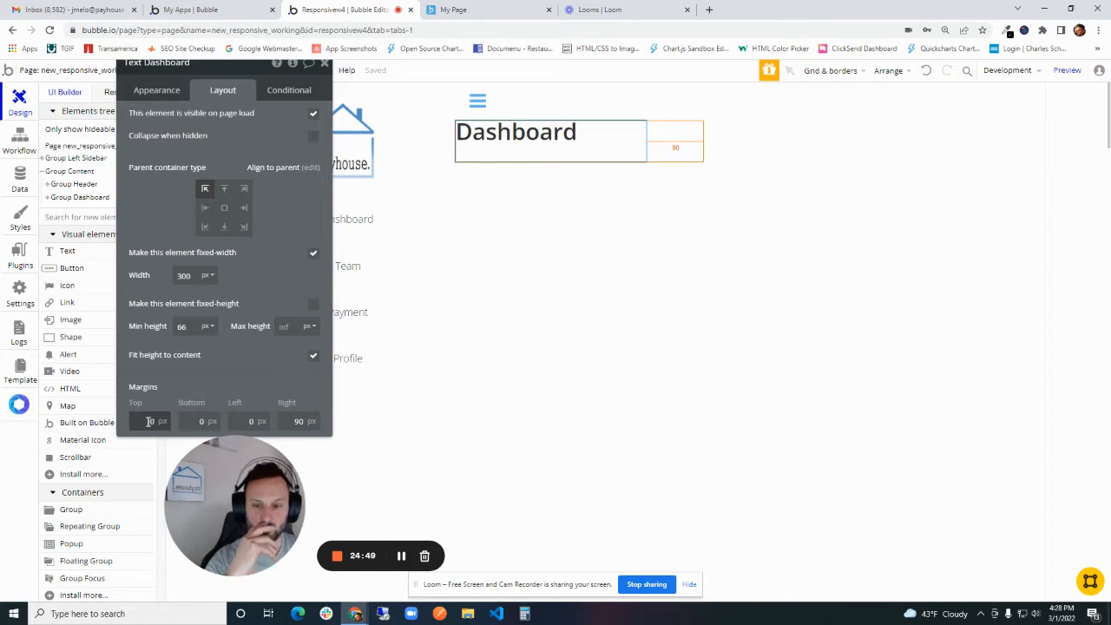
pyautogui.moveTo(149, 421); pyautogui.dragTo(211, 421)
pyautogui.write('20')
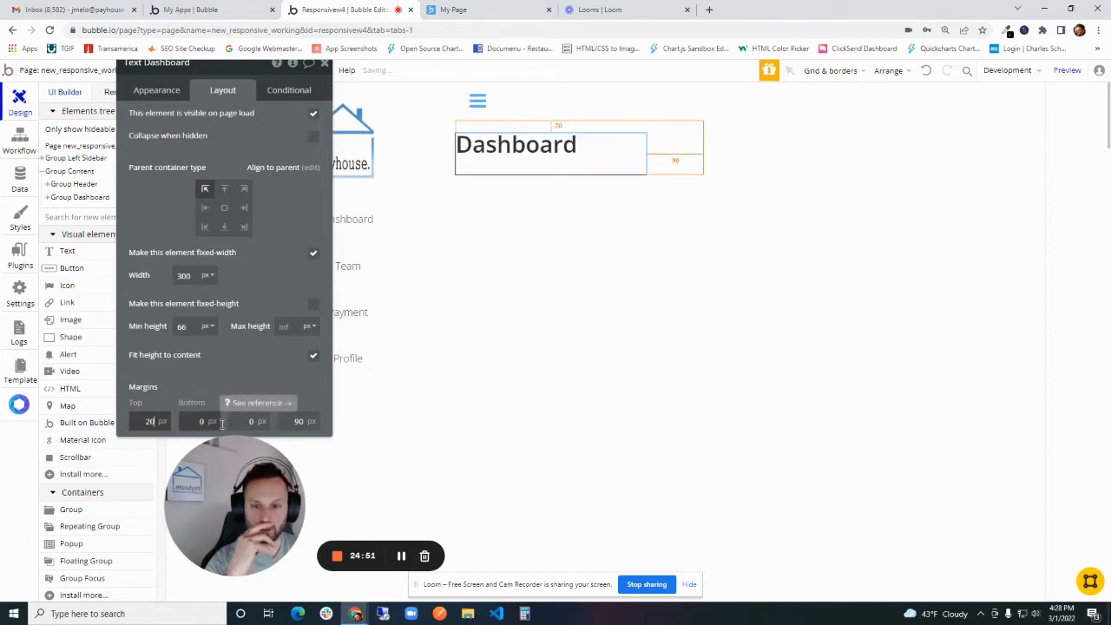
pyautogui.click(254, 420)
pyautogui.write('20')
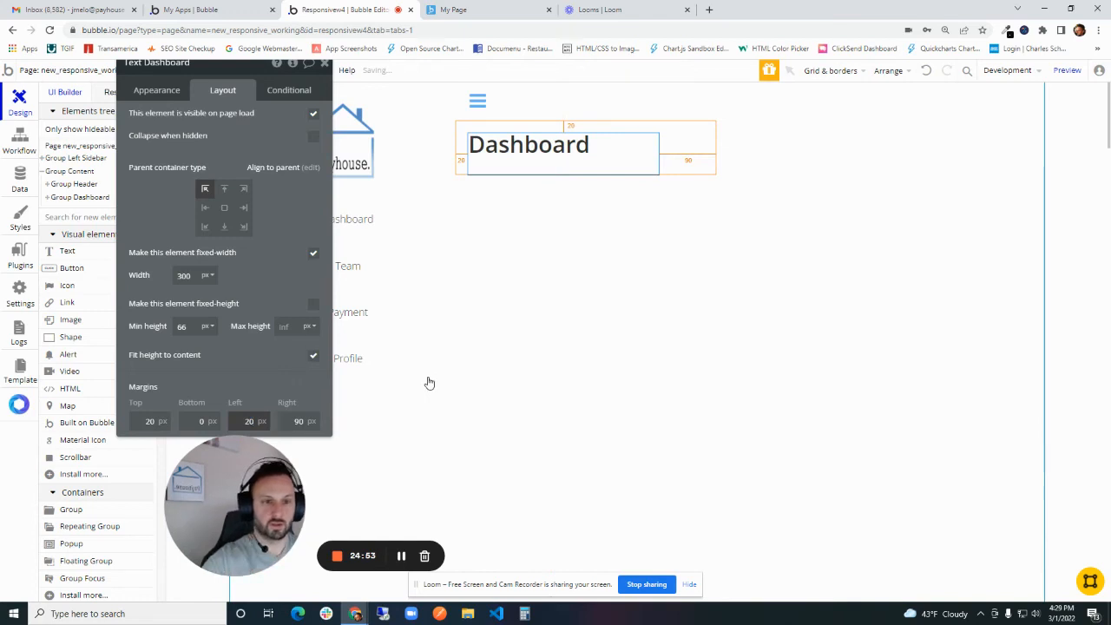
pyautogui.press('Tab')
pyautogui.write('0')
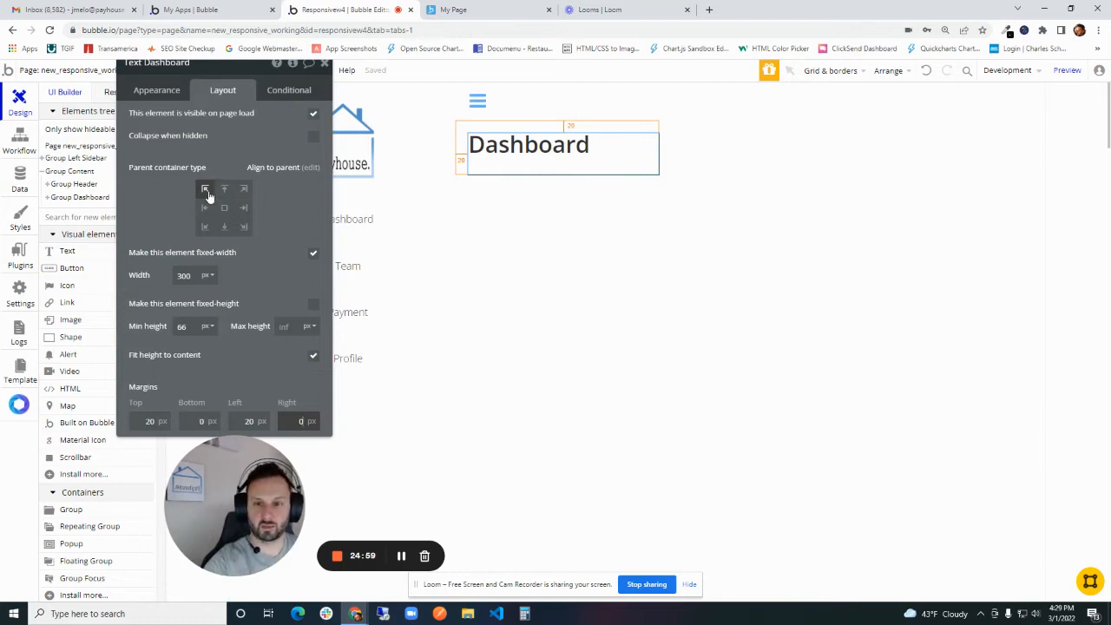
# - Duplicate Group Dashboard with its heading and place the copy directly below the original in the content area
pyautogui.moveTo(282, 253); pyautogui.dragTo(964, 261)
pyautogui.click(634, 246)
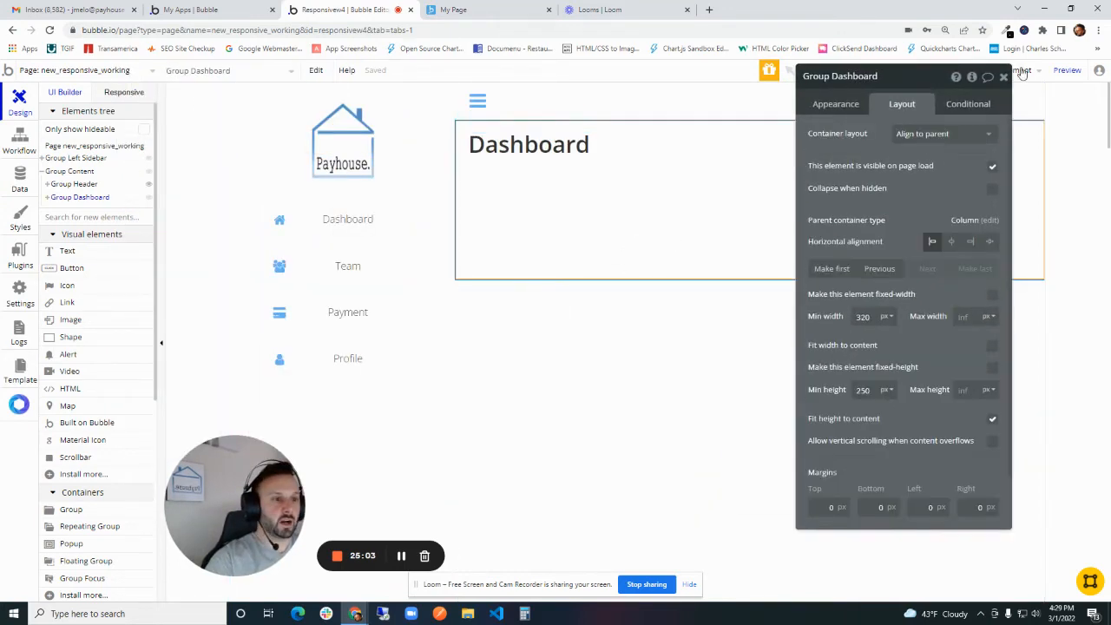
pyautogui.click(1003, 79)
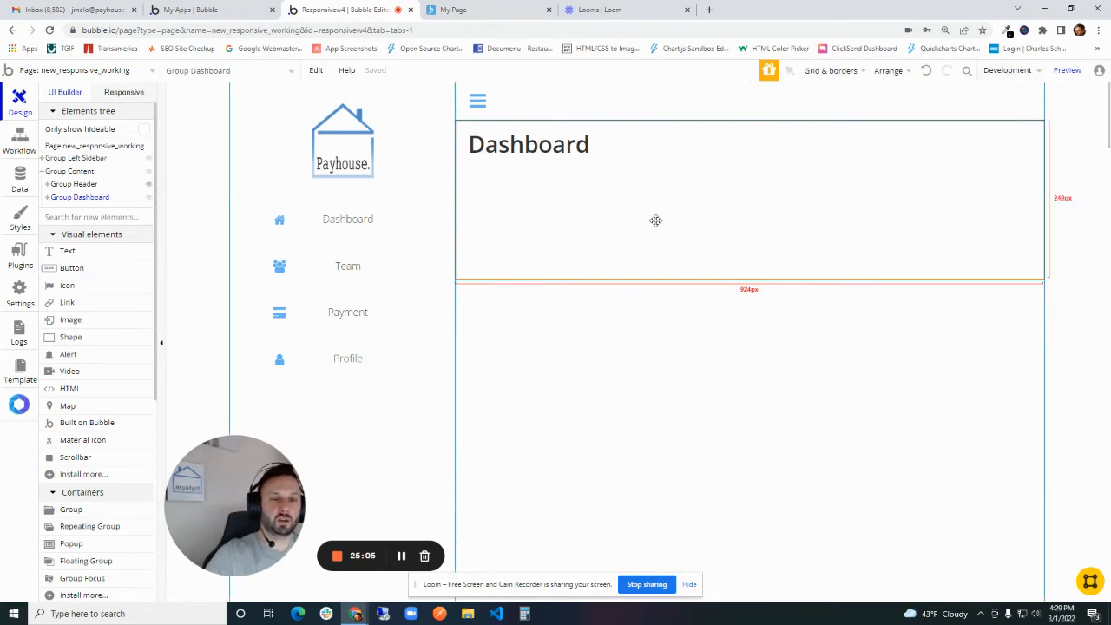
pyautogui.scroll(-2, 685, 214)
pyautogui.scroll(1, 670, 234)
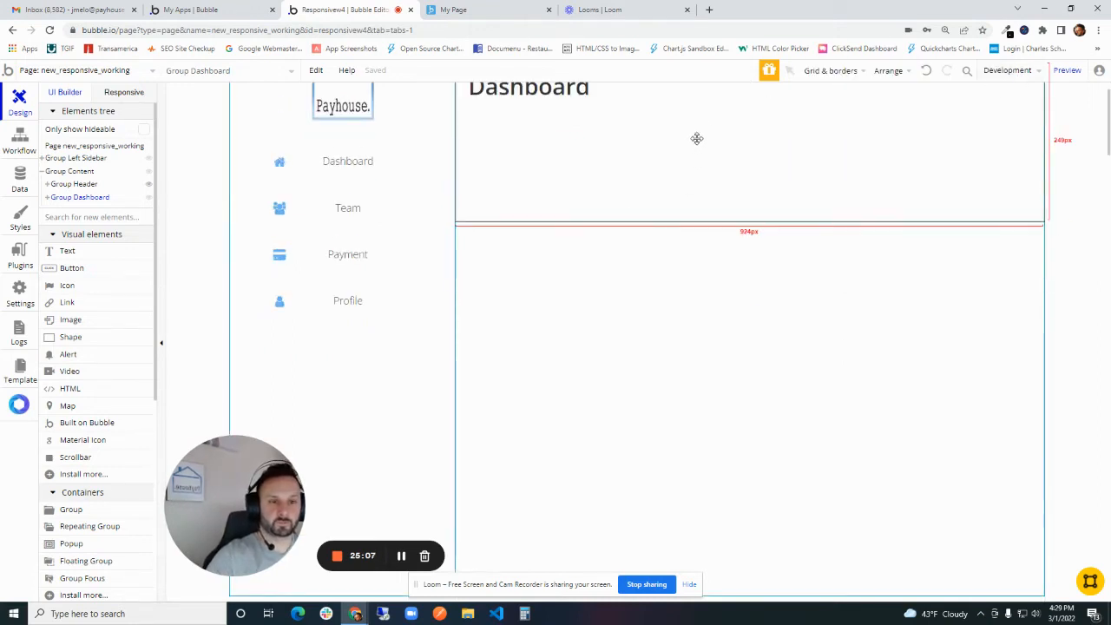
pyautogui.hotkey('ctrl', 'v')
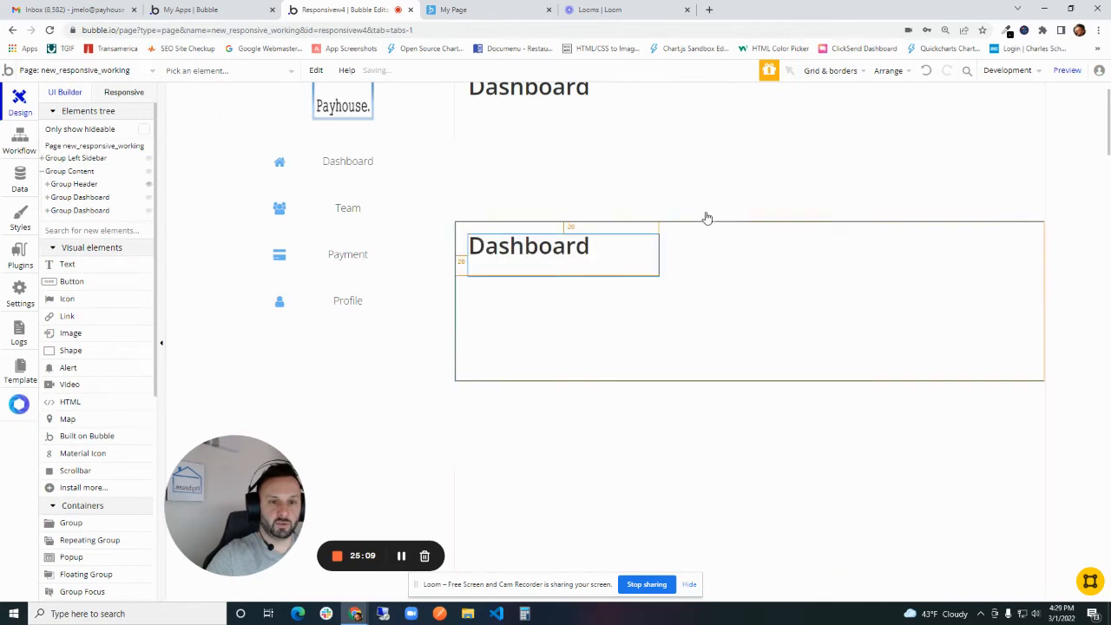
# - Rename the duplicated group as Group Team
pyautogui.doubleClick(558, 256)
pyautogui.click(792, 280)
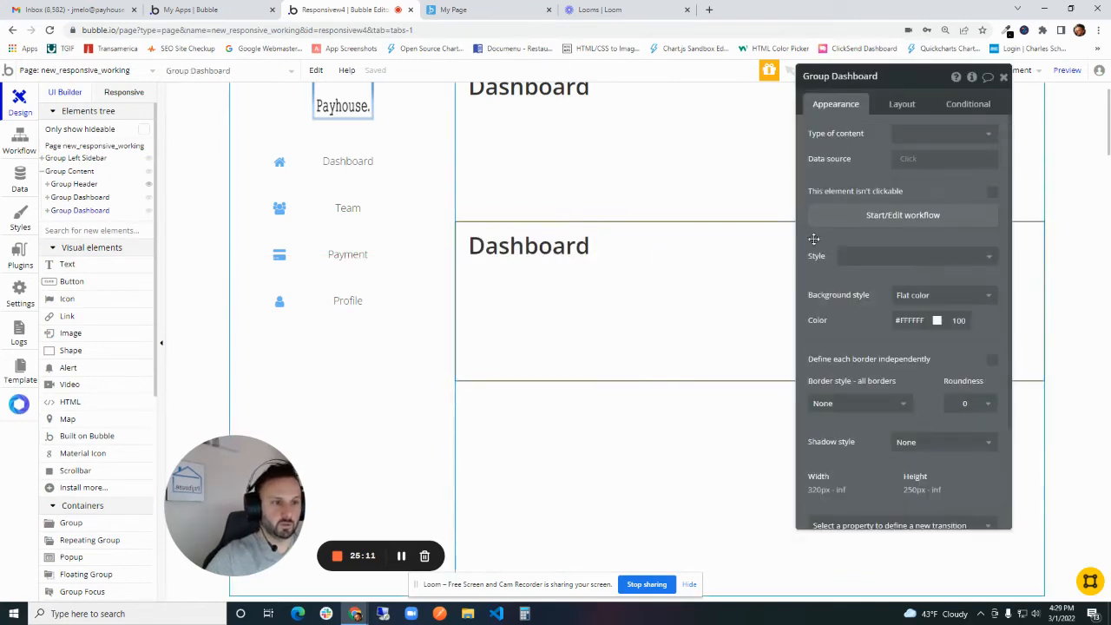
pyautogui.doubleClick(841, 80)
pyautogui.write('Tea')
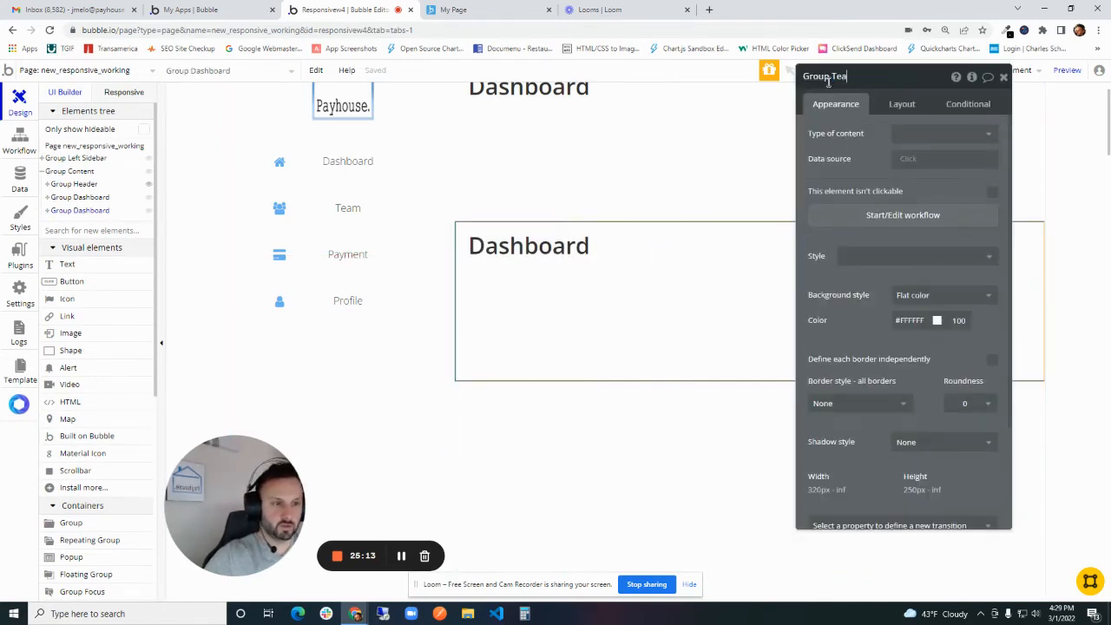
pyautogui.write('m')
# - Rename the heading element inside Group Team as Text Team
pyautogui.click(534, 247)
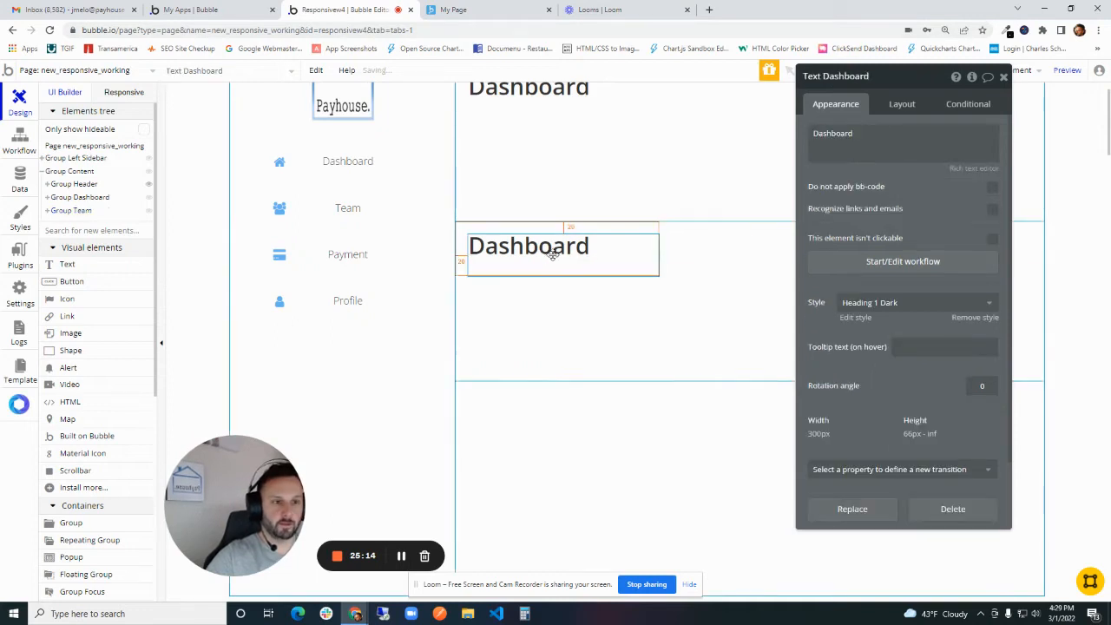
pyautogui.doubleClick(846, 76)
pyautogui.write('Team')
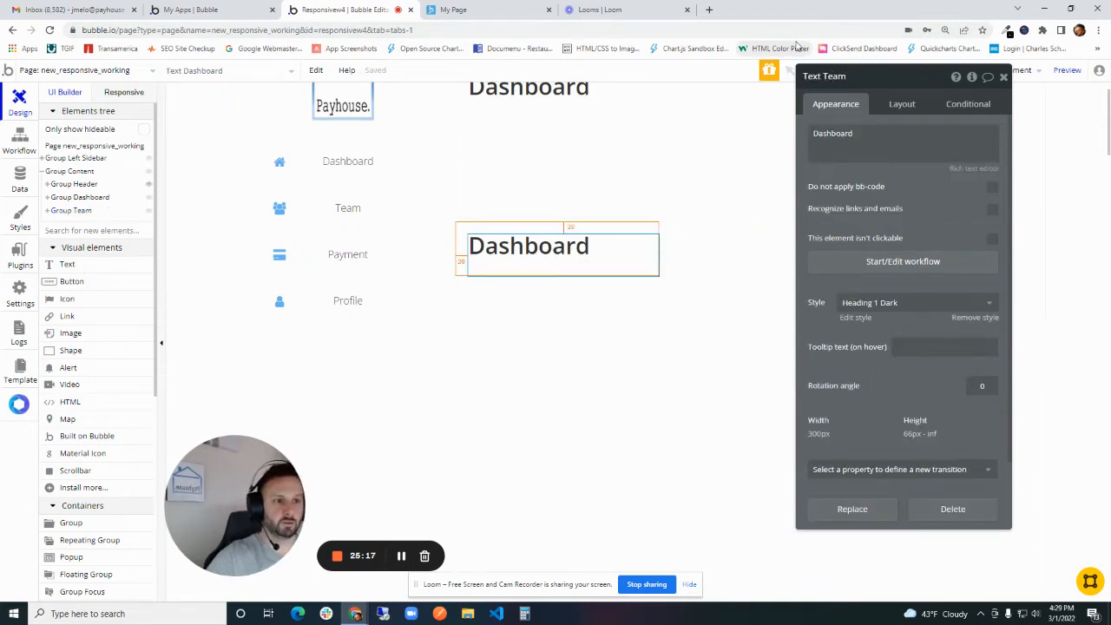
# - Change the heading text inside Group Team to Team
pyautogui.doubleClick(846, 136)
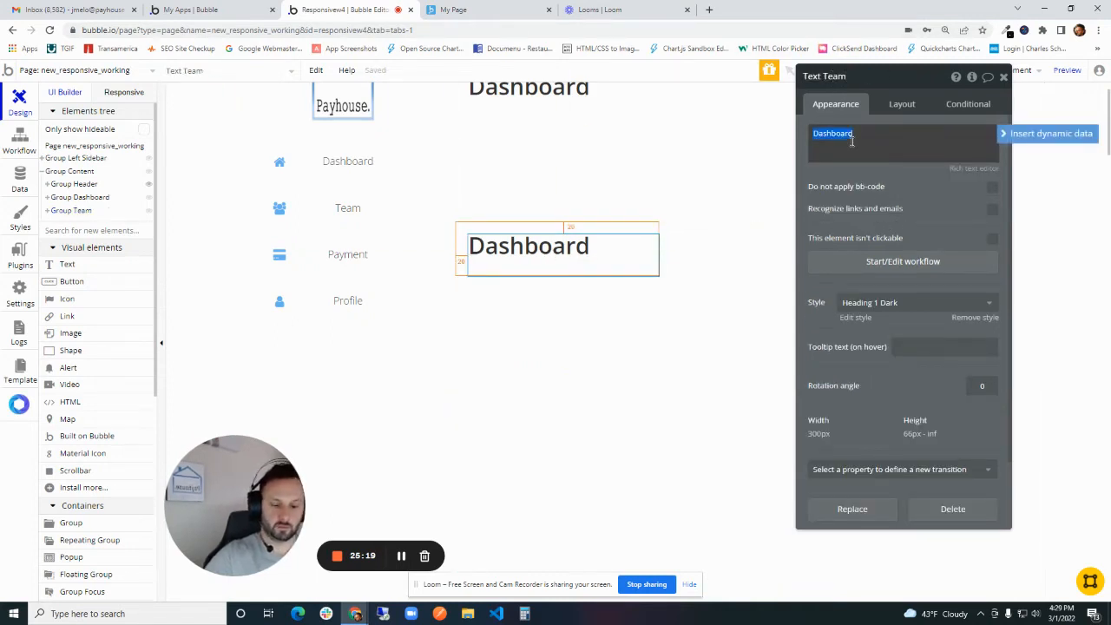
pyautogui.write('Team')
pyautogui.click(890, 206)
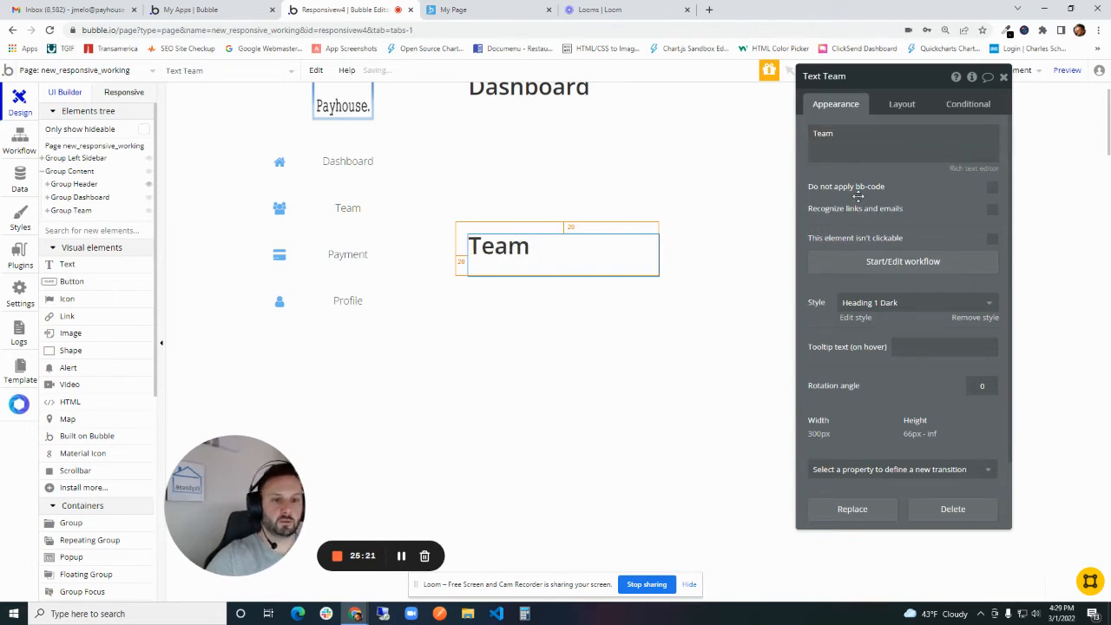
pyautogui.scroll(2, 622, 207)
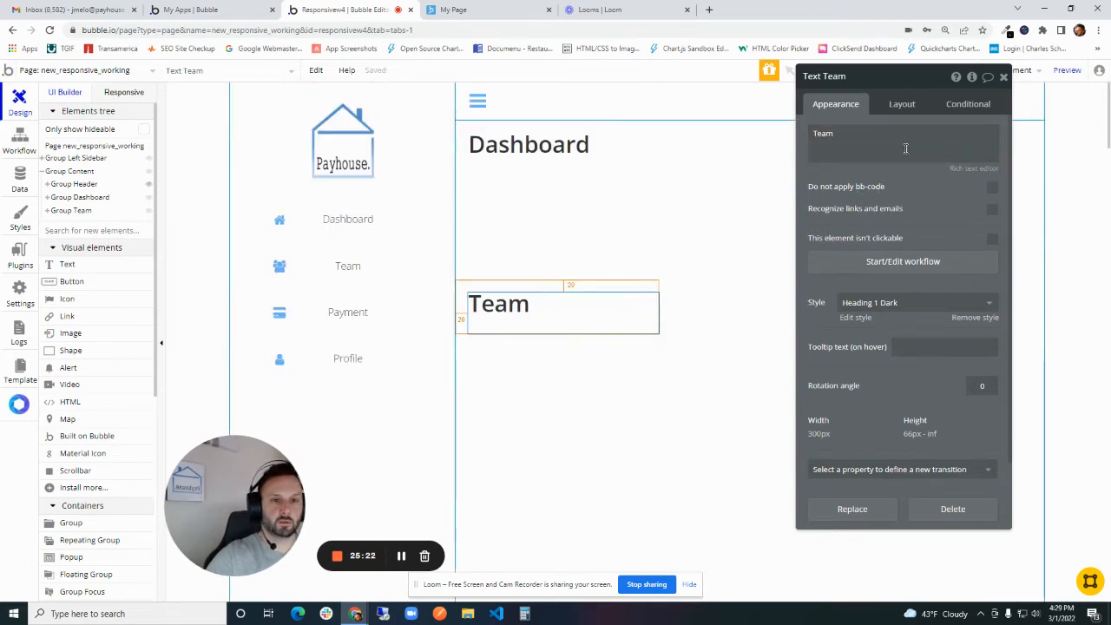
pyautogui.click(1003, 77)
# - Check the stacked Dashboard, Team, Payment and Profile groups in the content area
pyautogui.scroll(-3, 637, 248)
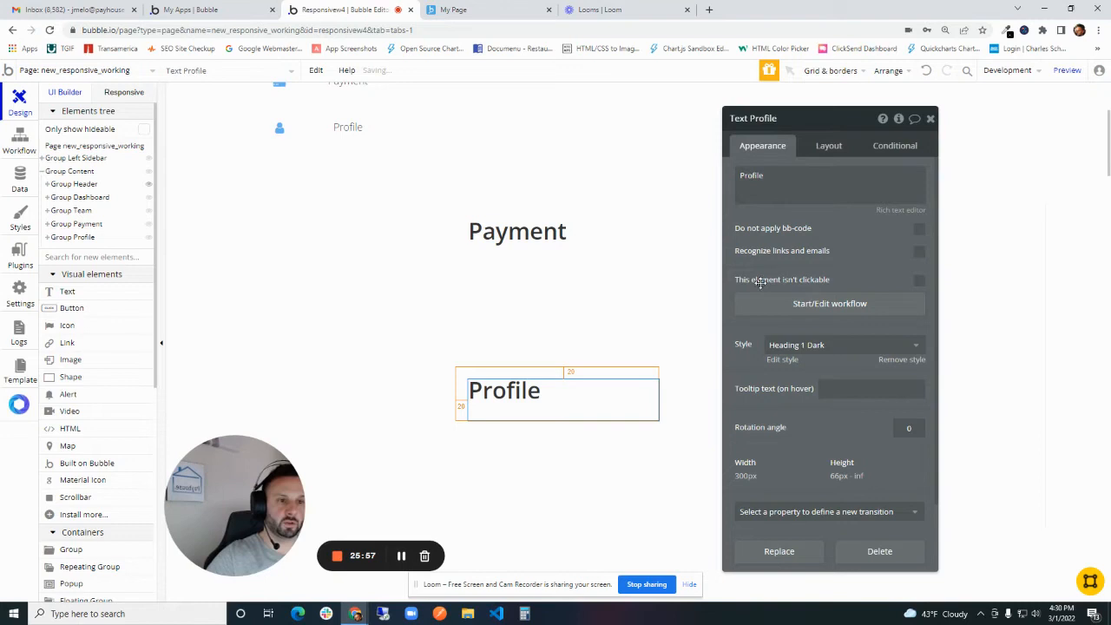
pyautogui.scroll(3, 565, 392)
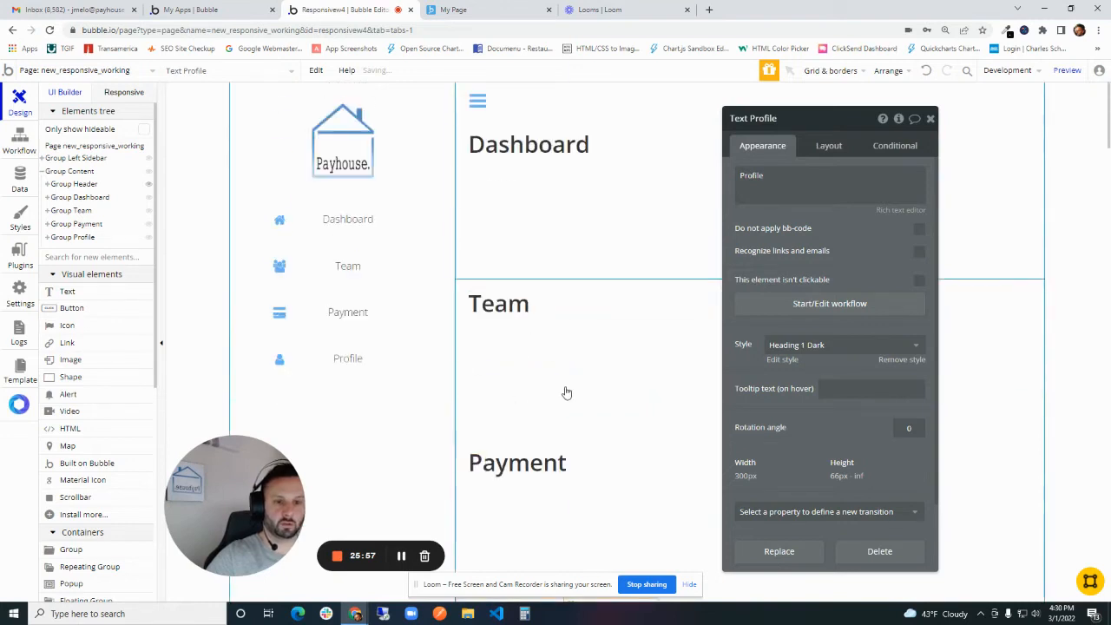
pyautogui.scroll(-3, 565, 373)
pyautogui.click(707, 359)
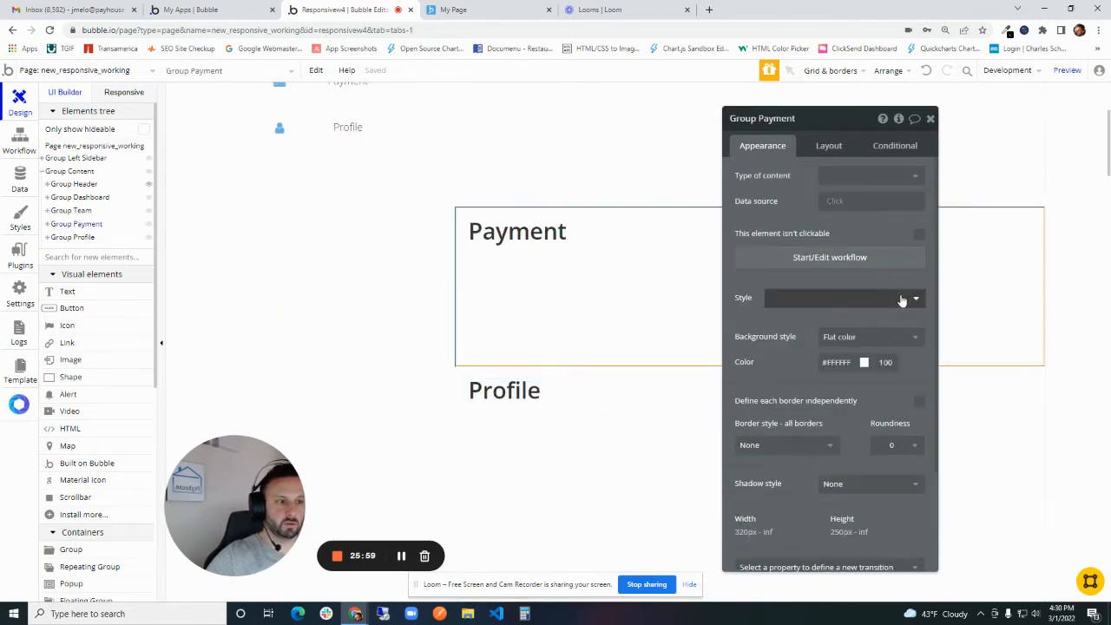
pyautogui.click(930, 119)
pyautogui.scroll(3, 628, 288)
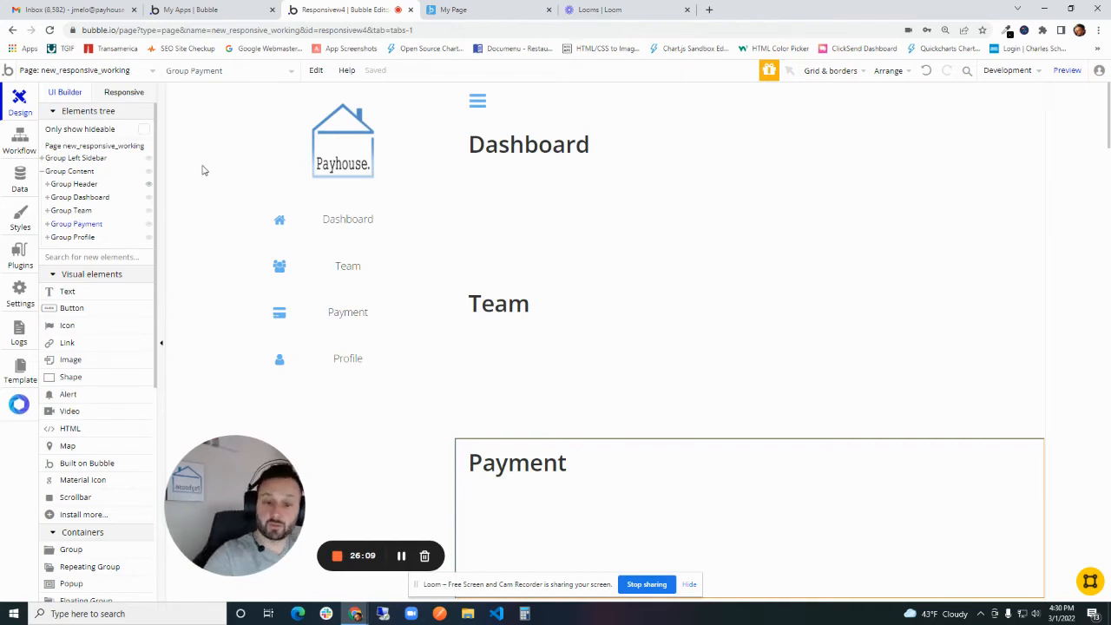
# - Preview the page without the developer tools, closing the inbox and My Apps browser tabs
pyautogui.click(1067, 72)
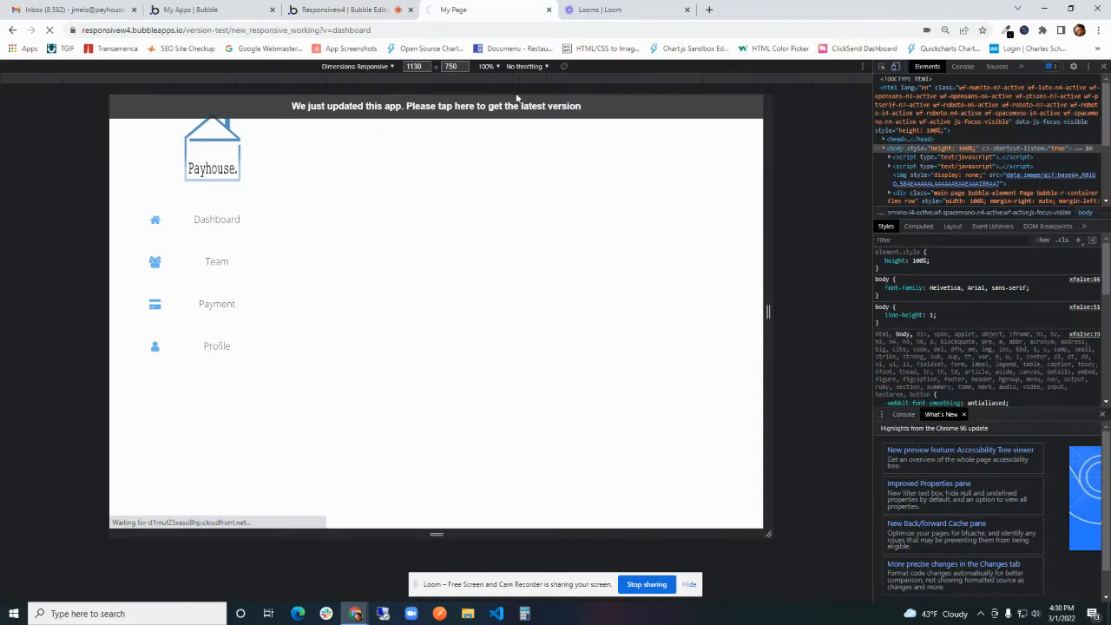
pyautogui.click(134, 9)
pyautogui.click(122, 10)
pyautogui.click(134, 9)
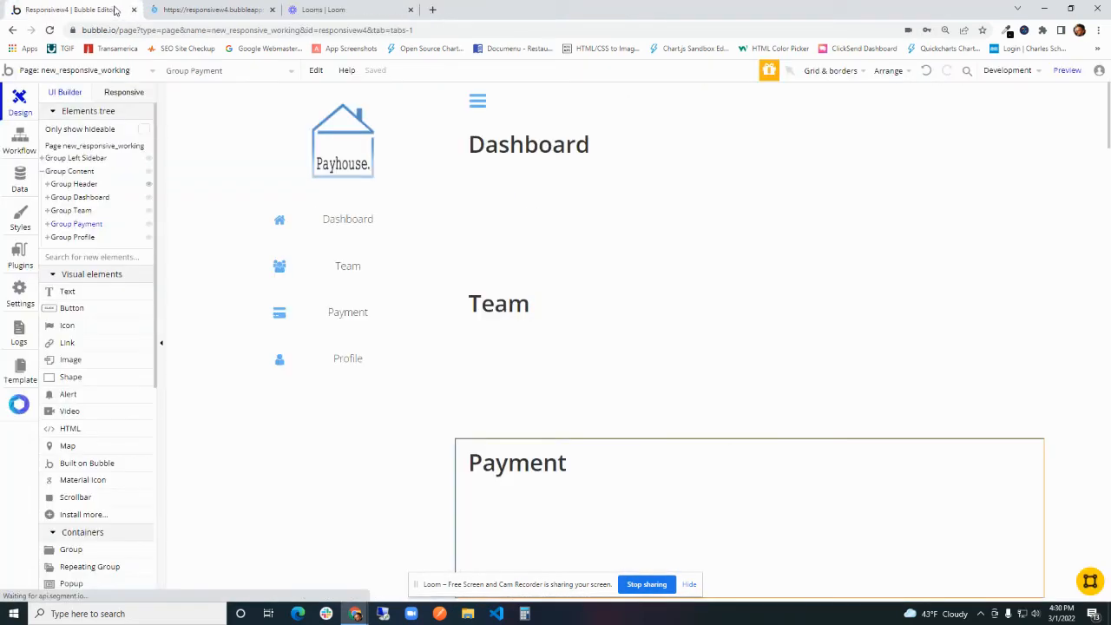
pyautogui.click(202, 9)
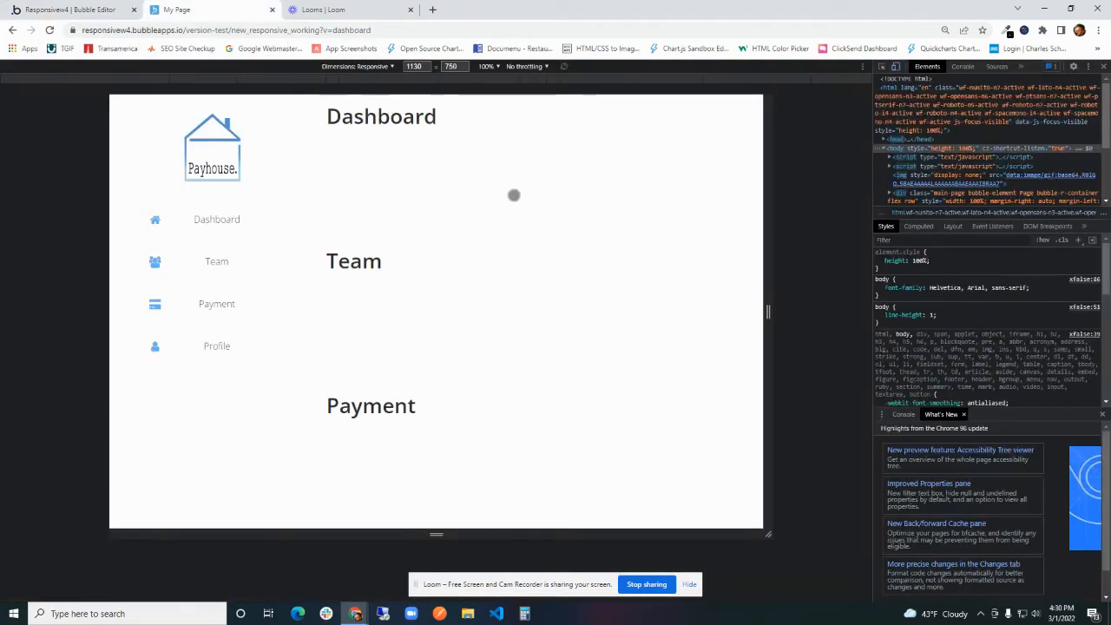
pyautogui.scroll(-2, 514, 196)
pyautogui.press('F12')
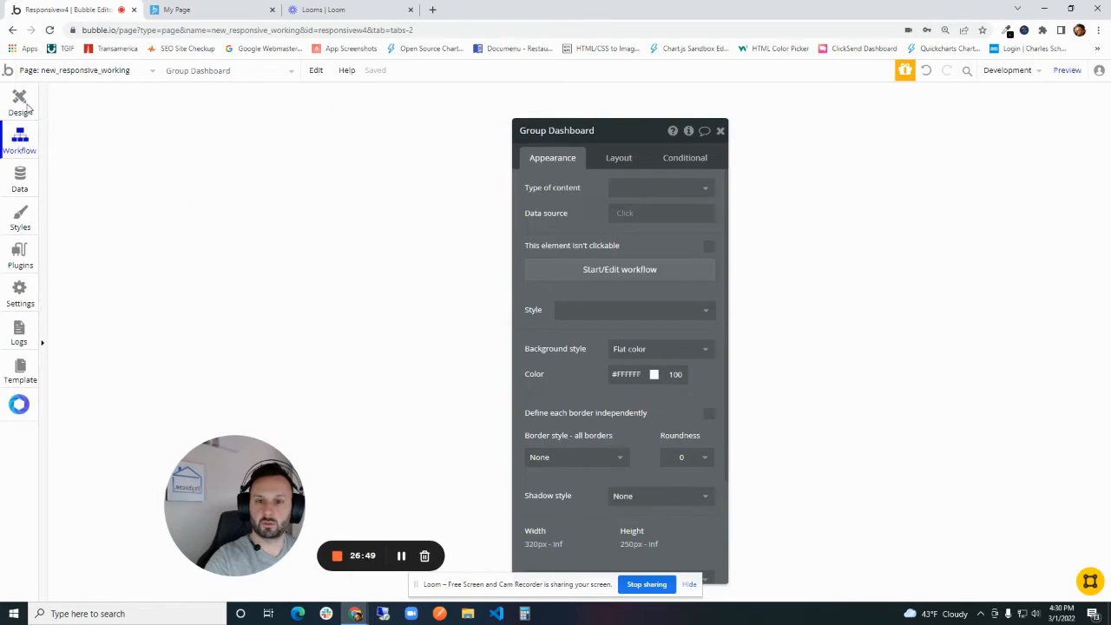
# - Make Group Dashboard not visible on page load and set it to collapse when hidden
pyautogui.click(19, 102)
pyautogui.doubleClick(617, 198)
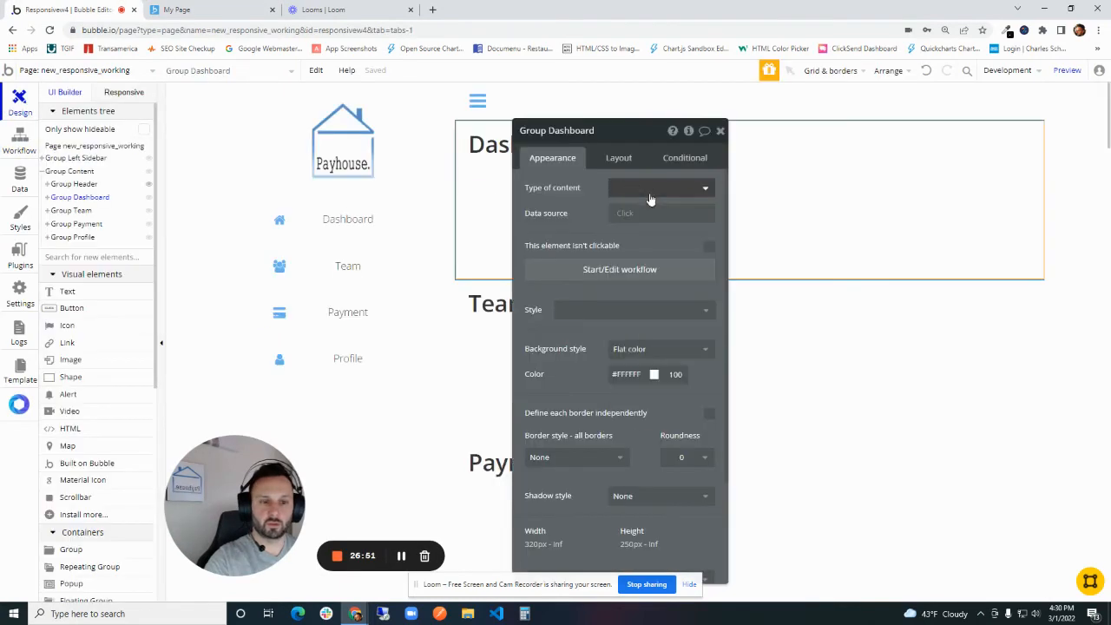
pyautogui.moveTo(593, 204); pyautogui.dragTo(626, 196)
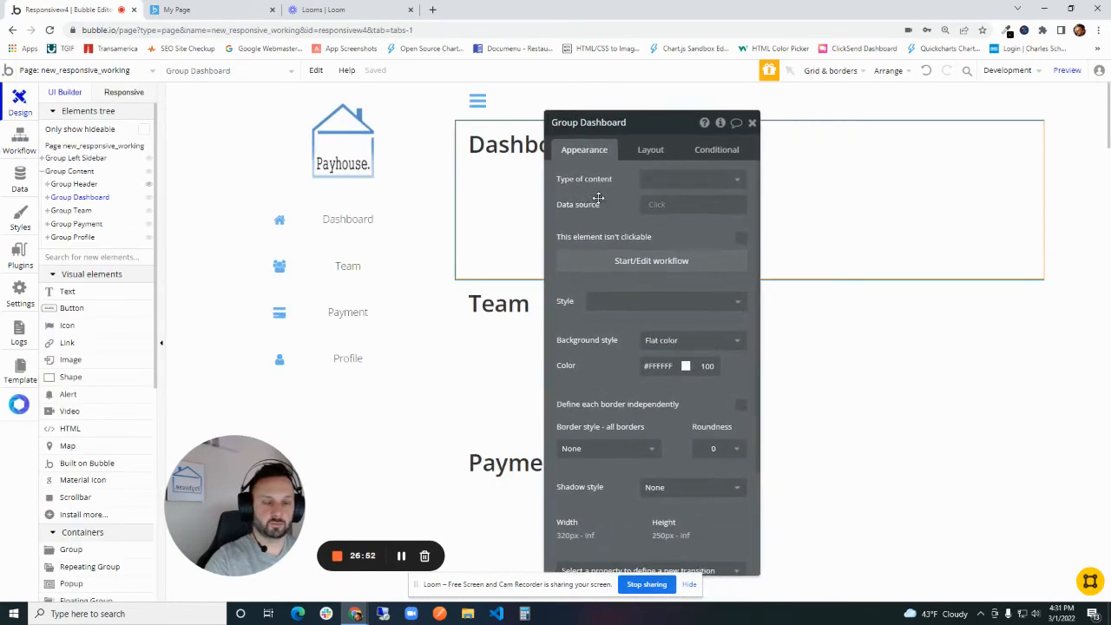
pyautogui.click(651, 154)
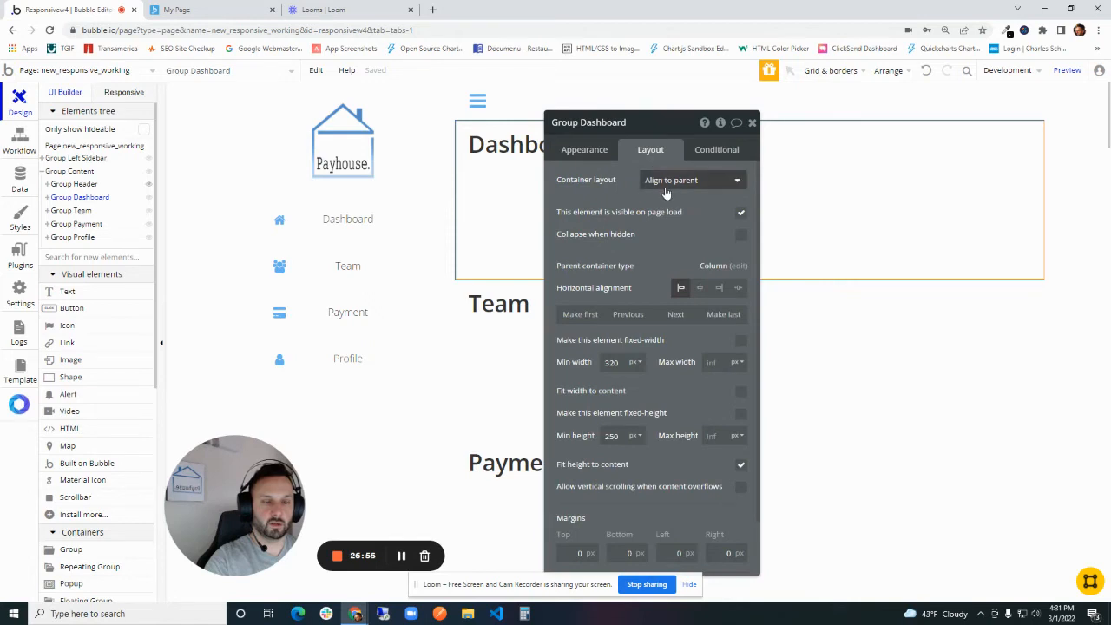
pyautogui.click(741, 214)
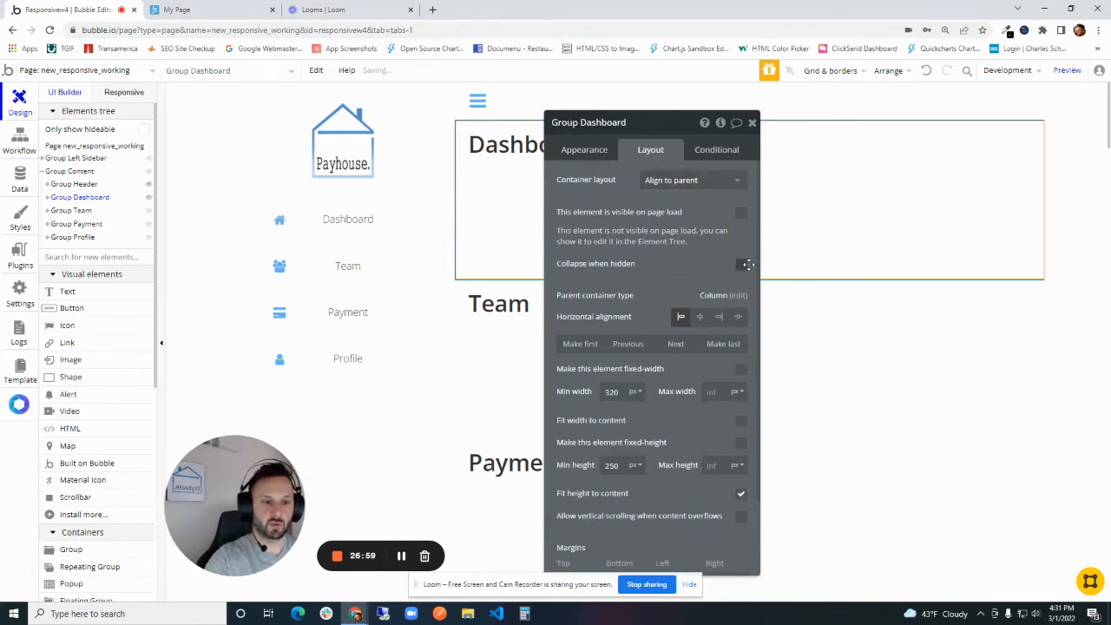
pyautogui.click(740, 264)
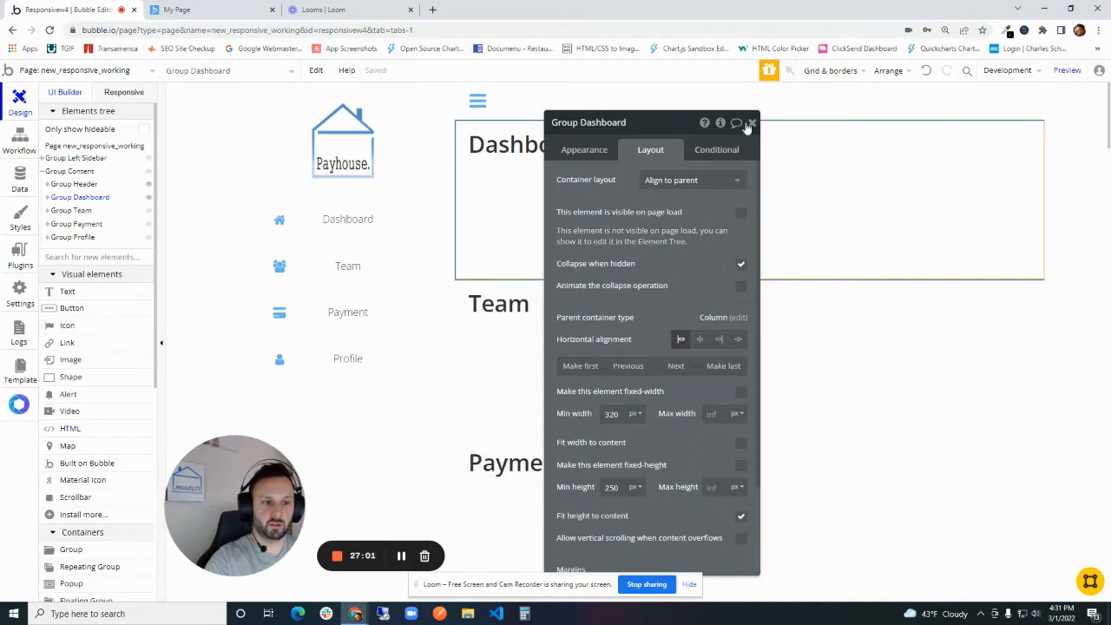
pyautogui.click(752, 122)
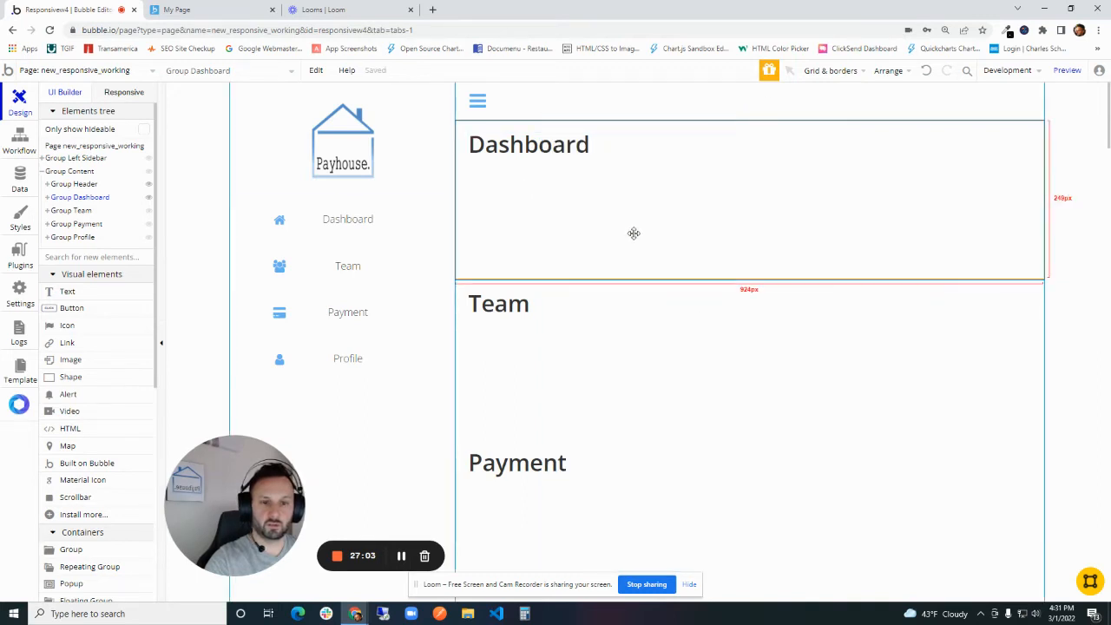
pyautogui.click(1067, 70)
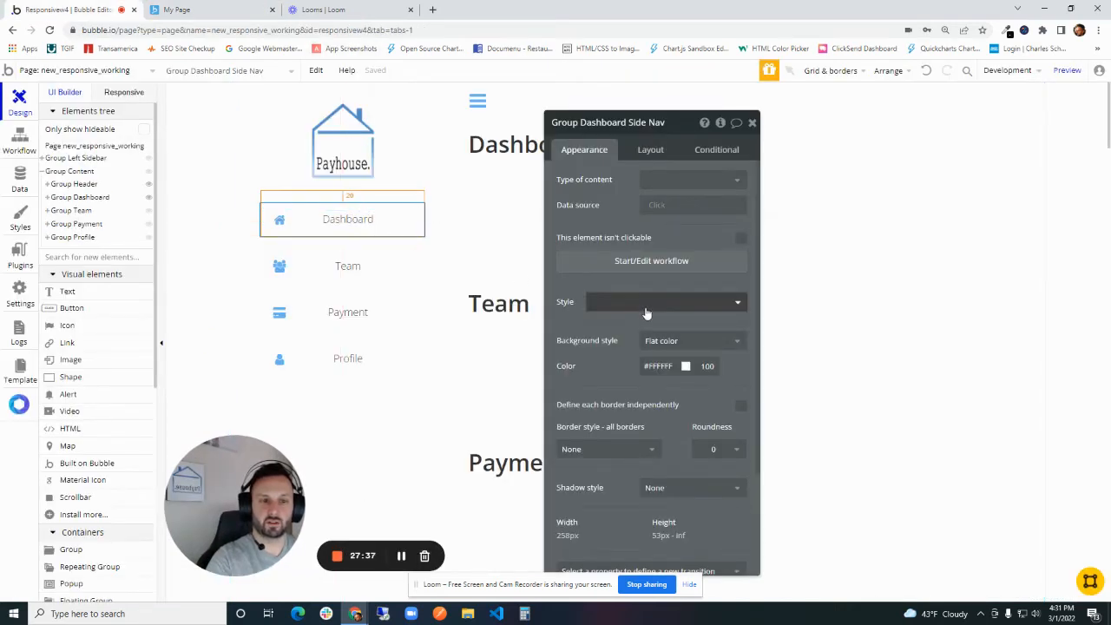
# - Create a click workflow for Group Dashboard Side Nav that goes to the page new_responsive_working
pyautogui.click(638, 263)
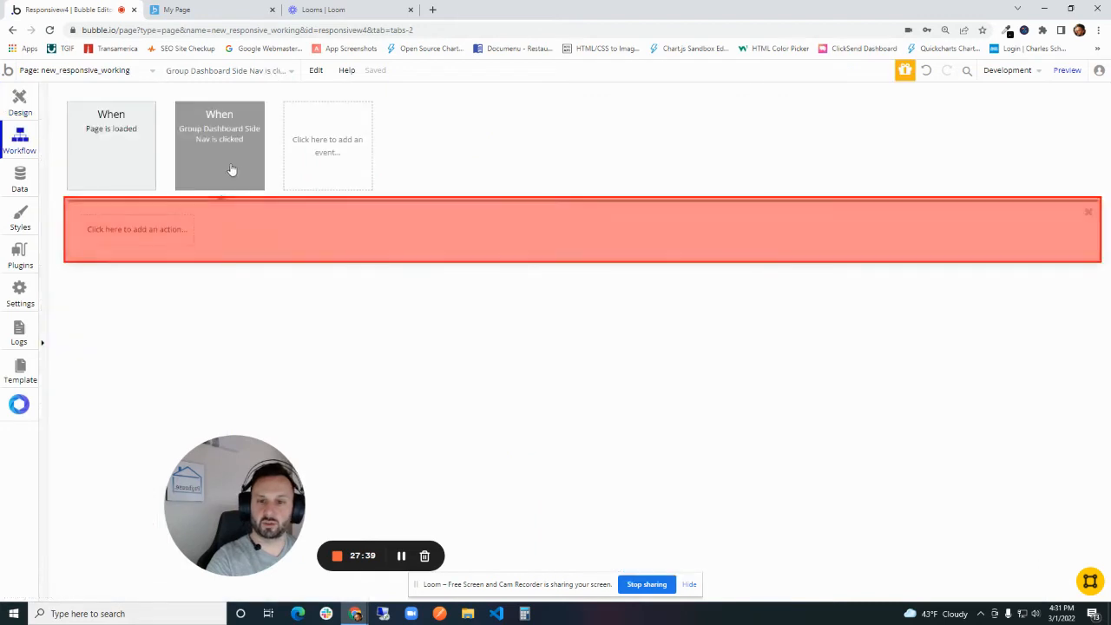
pyautogui.click(129, 231)
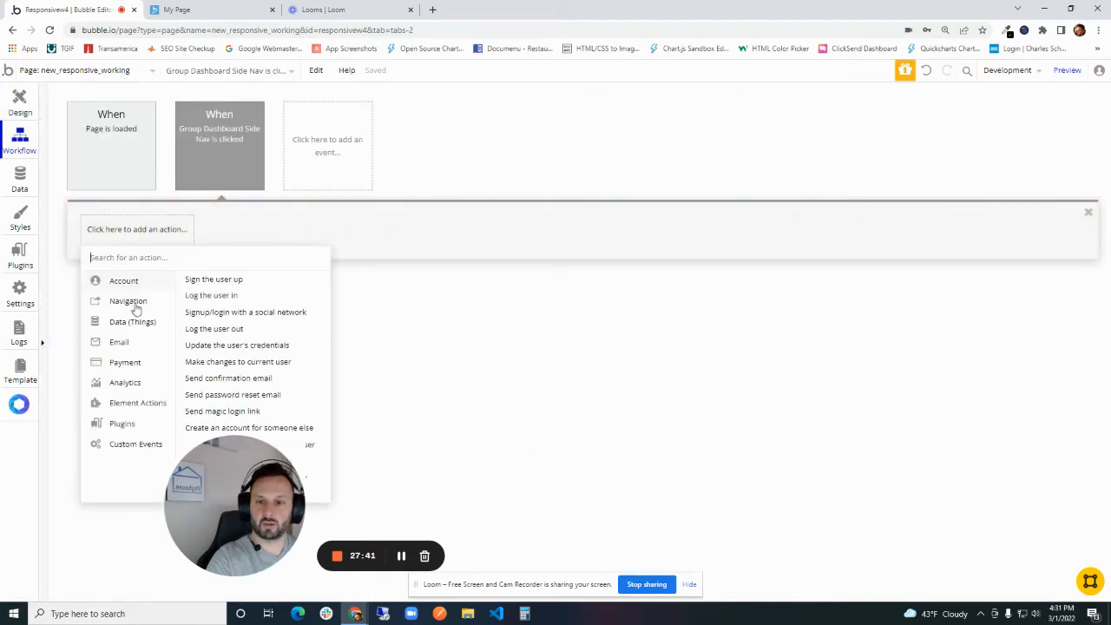
pyautogui.moveTo(132, 306)
pyautogui.click(218, 287)
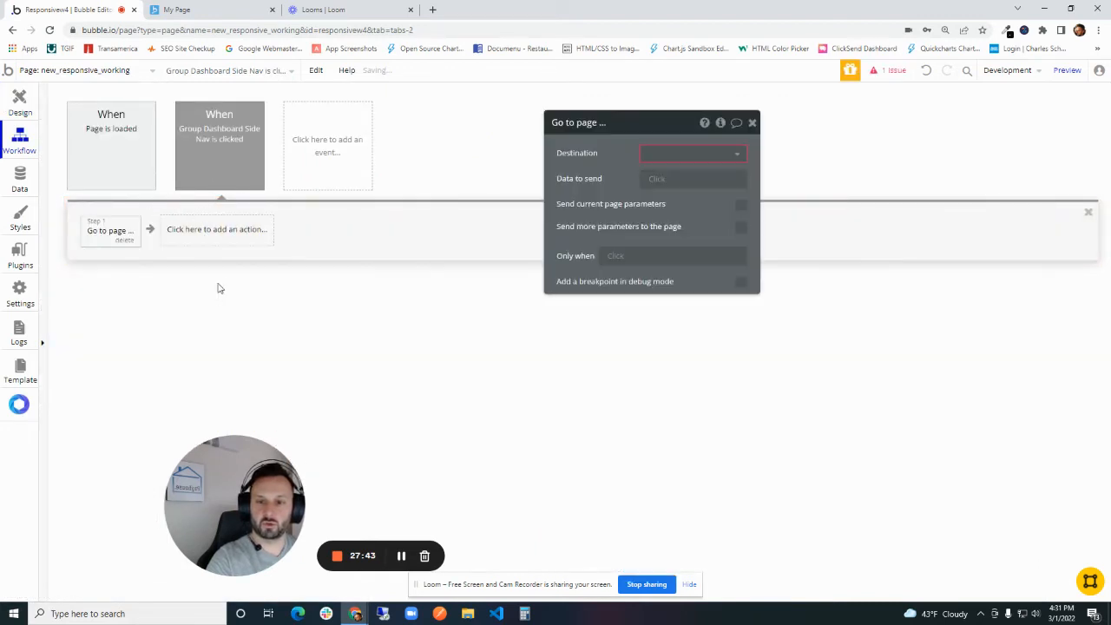
pyautogui.click(657, 155)
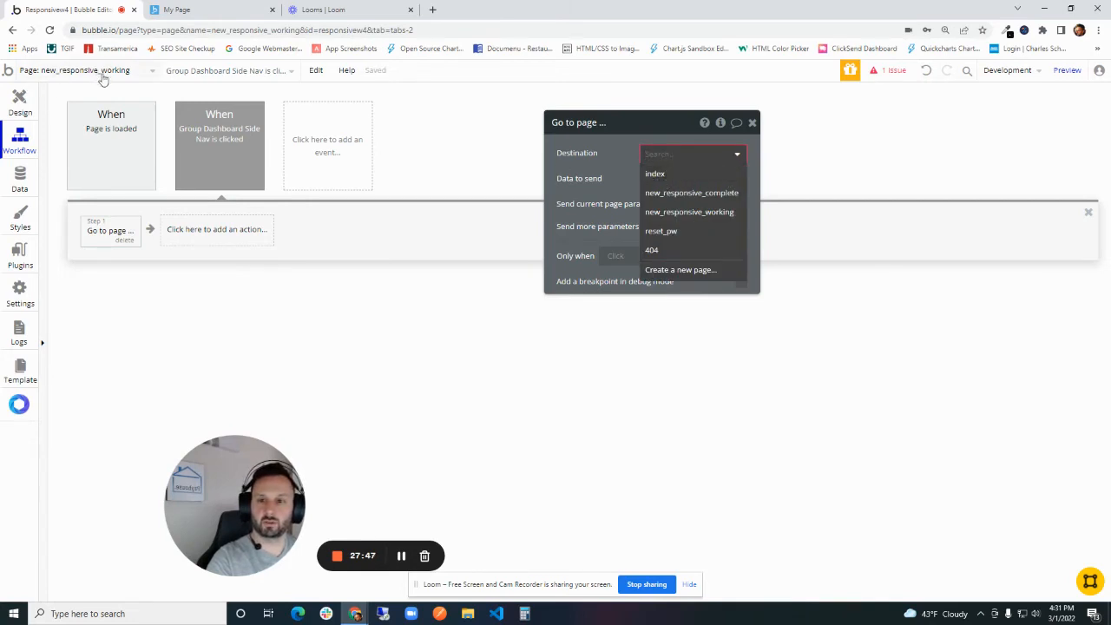
pyautogui.click(676, 213)
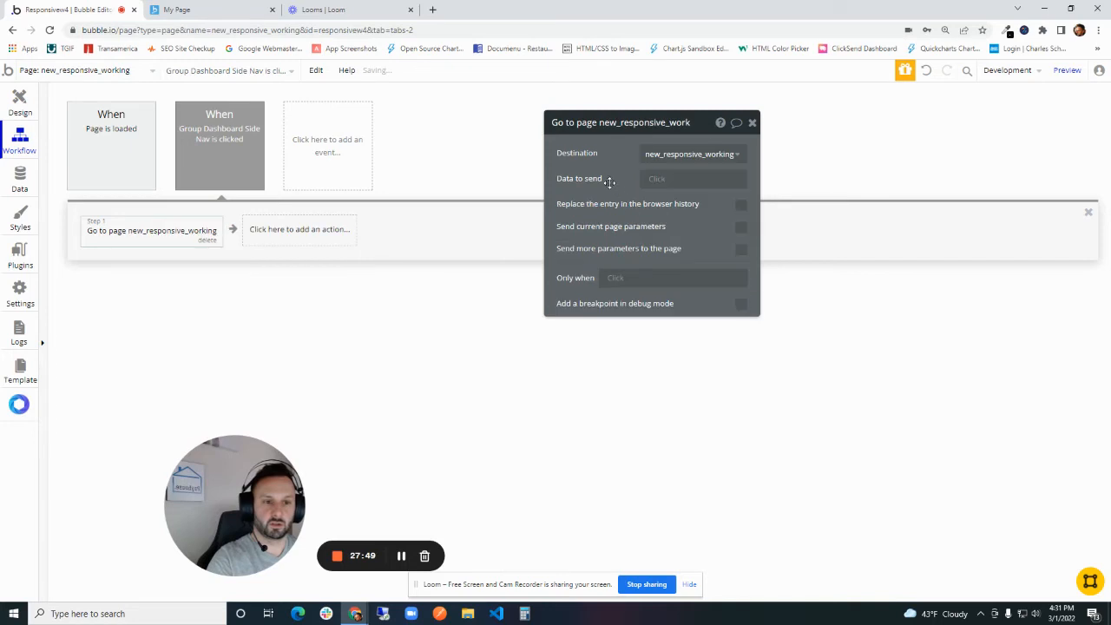
# - Send an extra page parameter with key v and value dashboard in the navigation action, and copy the value
pyautogui.click(742, 251)
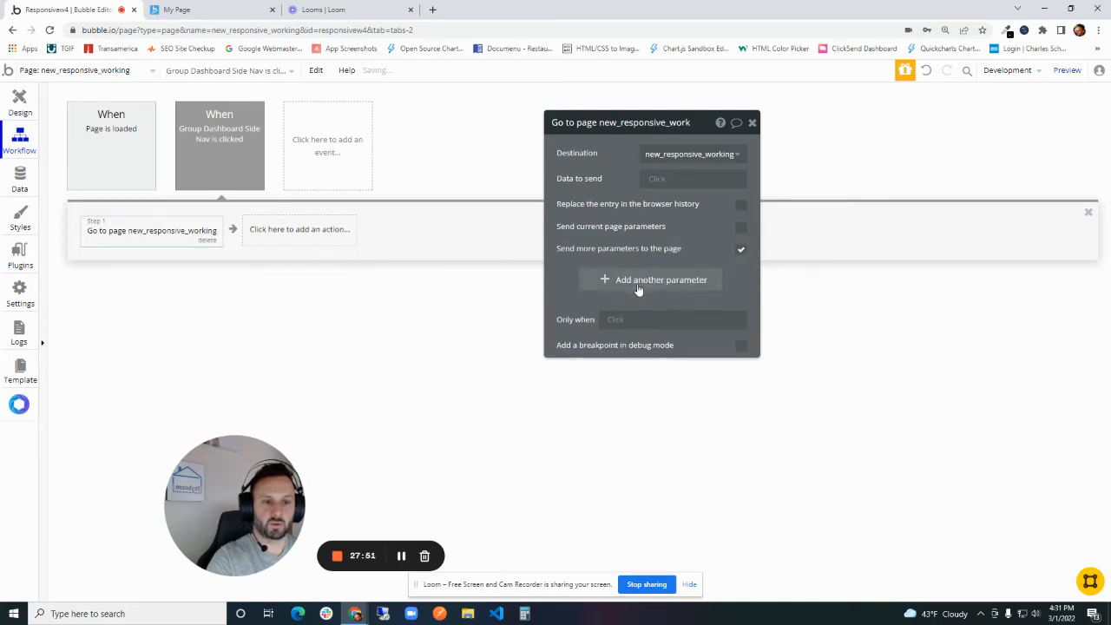
pyautogui.click(592, 279)
pyautogui.write('v')
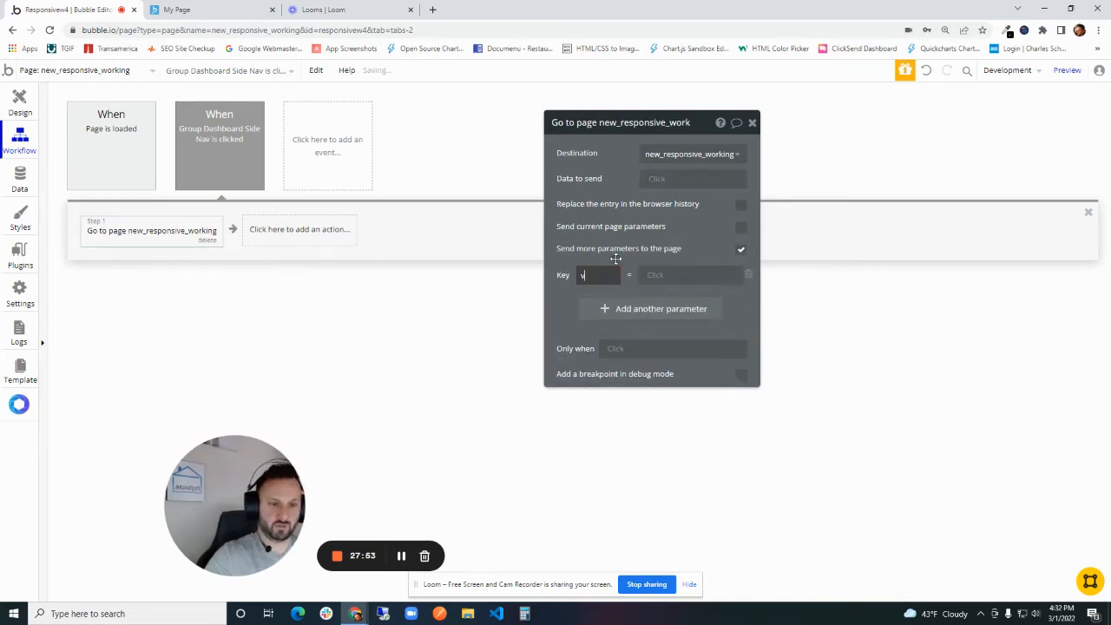
pyautogui.click(691, 269)
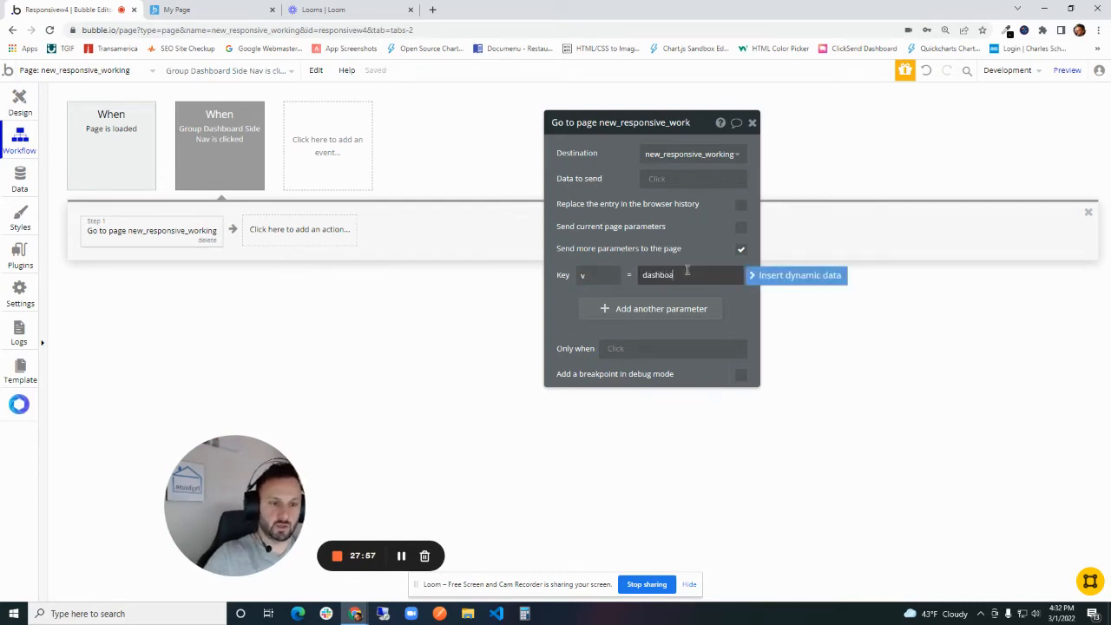
pyautogui.doubleClick(664, 274)
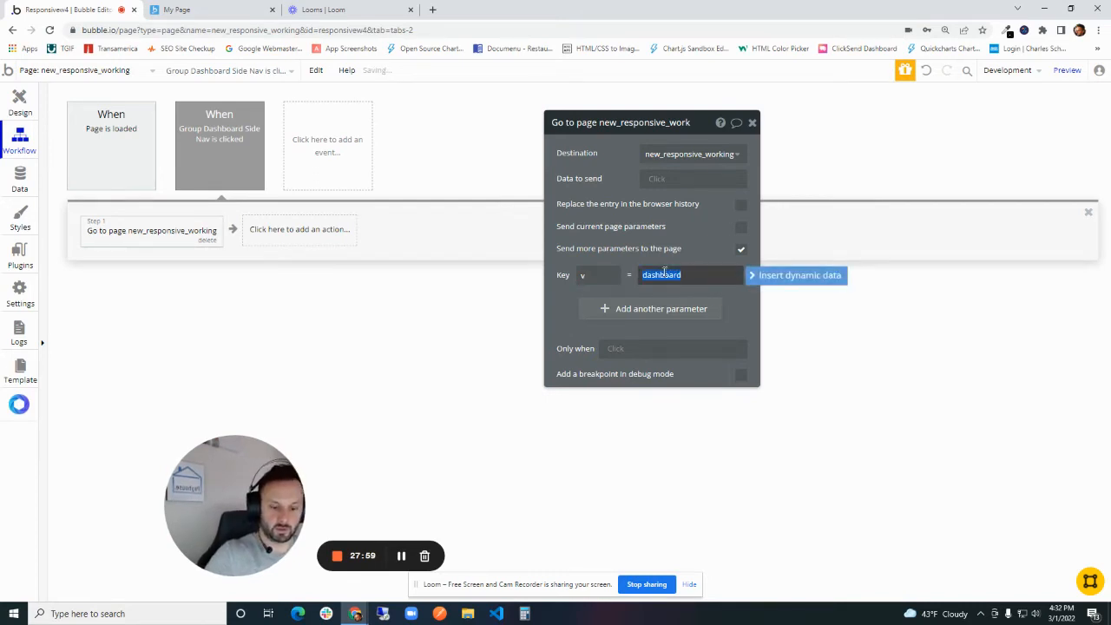
pyautogui.write('d')
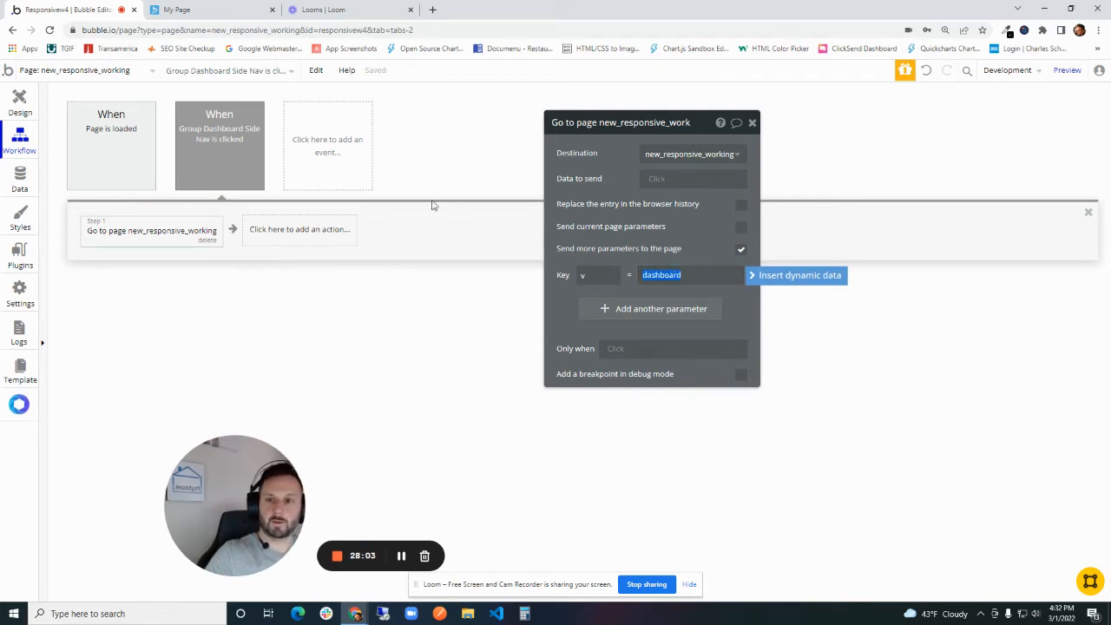
# - Add a condition to Group Dashboard that gets data from the page URL with the parameter name v
pyautogui.click(11, 105)
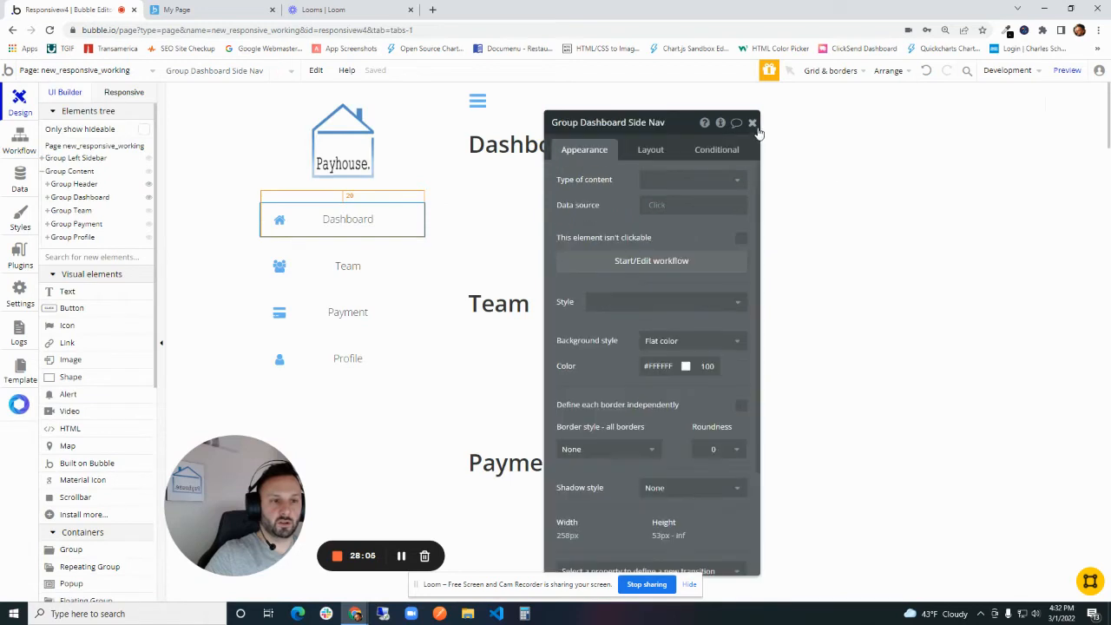
pyautogui.click(753, 123)
pyautogui.doubleClick(644, 206)
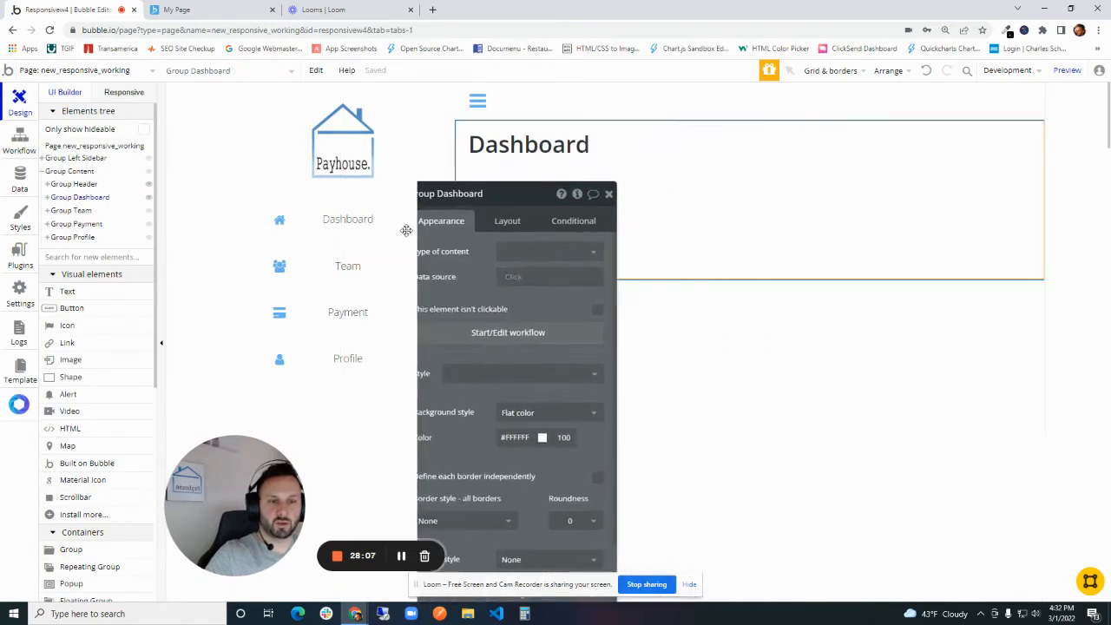
pyautogui.click(423, 151)
pyautogui.click(316, 190)
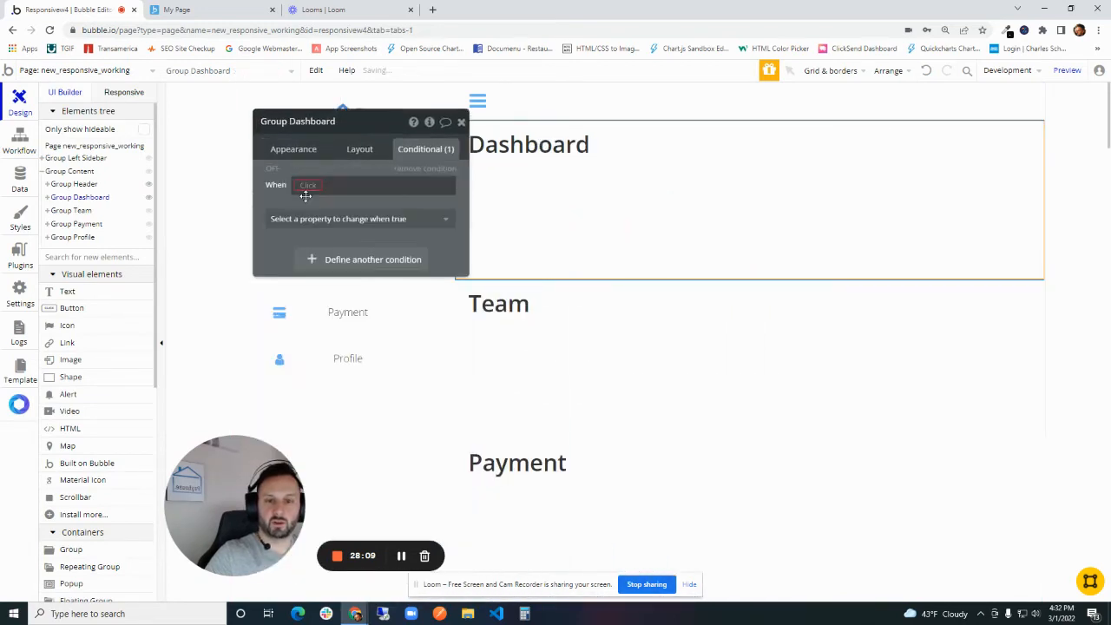
pyautogui.click(304, 191)
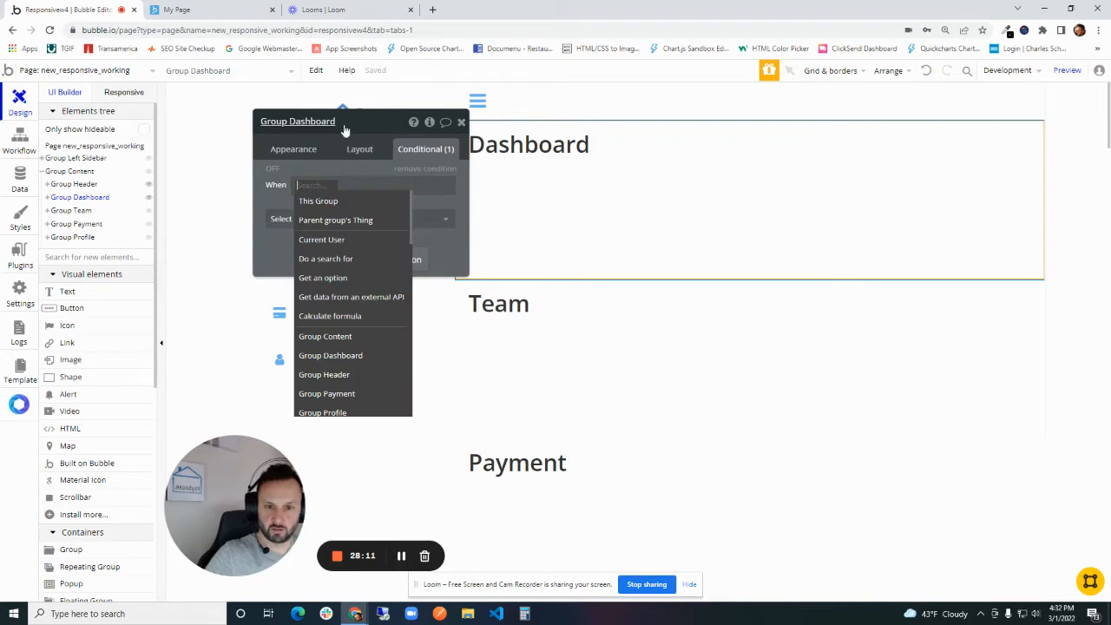
pyautogui.write('get')
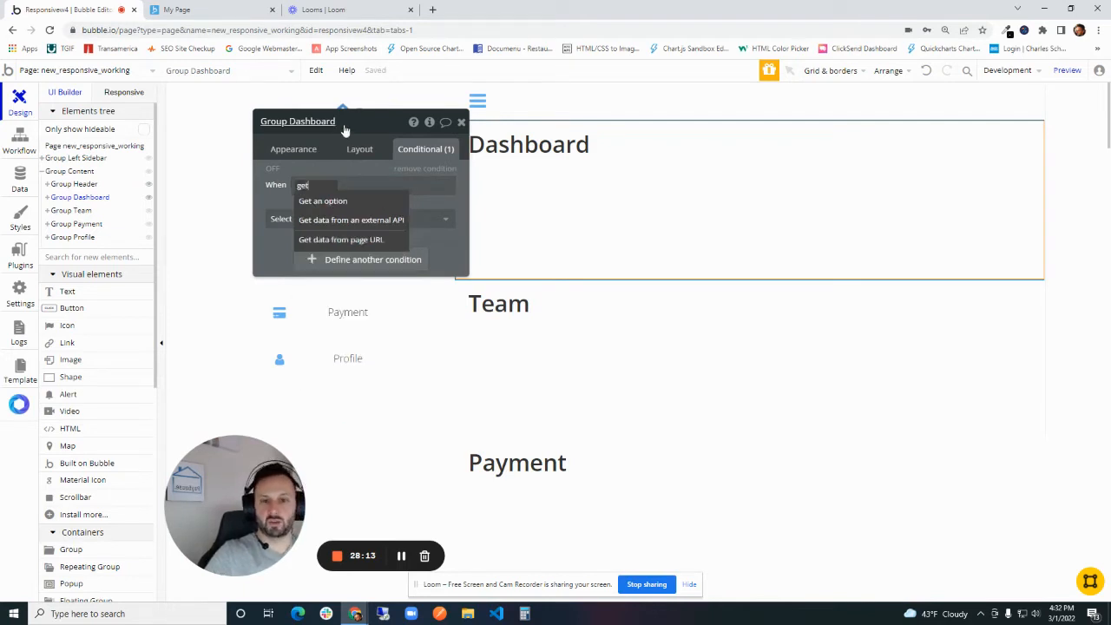
pyautogui.click(331, 244)
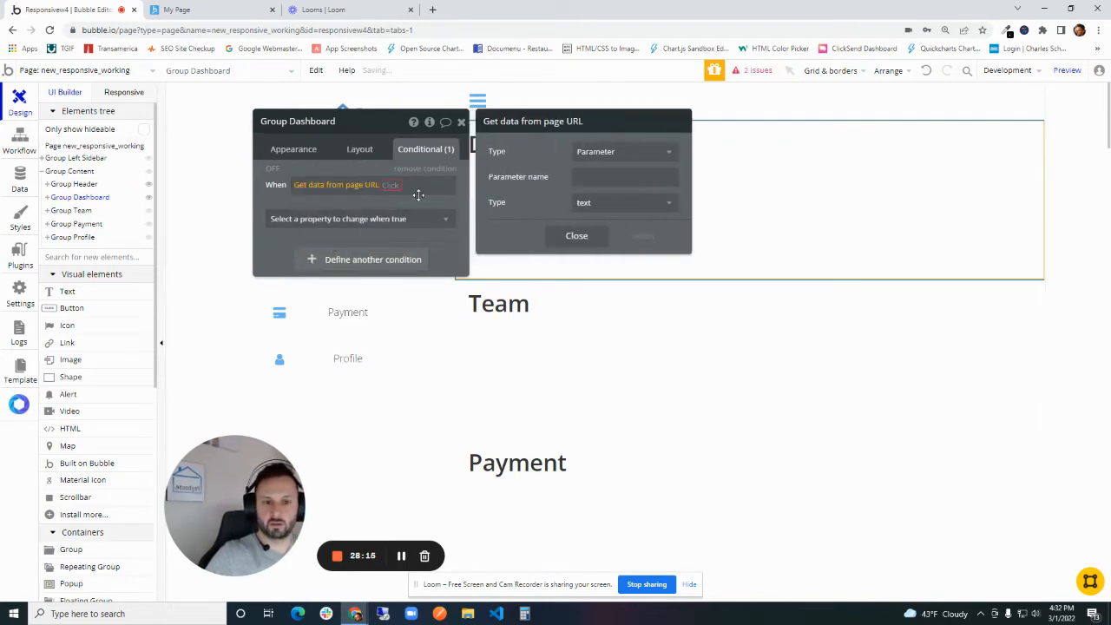
pyautogui.click(620, 177)
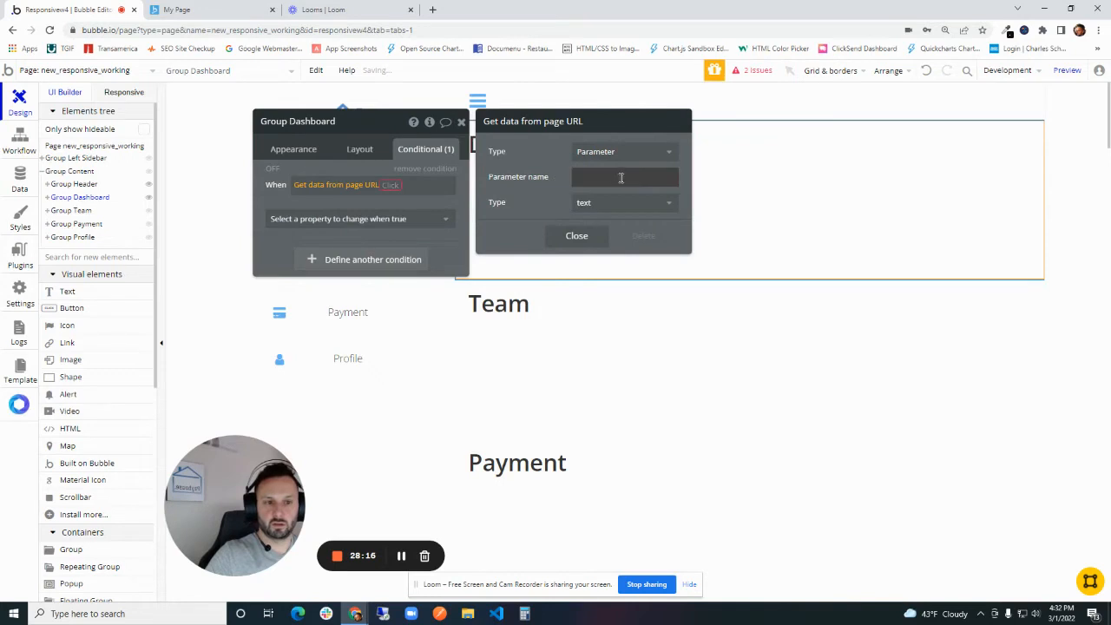
# - Complete the Group Dashboard condition so the element is visible when the v parameter is dashboard
pyautogui.click(388, 188)
pyautogui.click(395, 201)
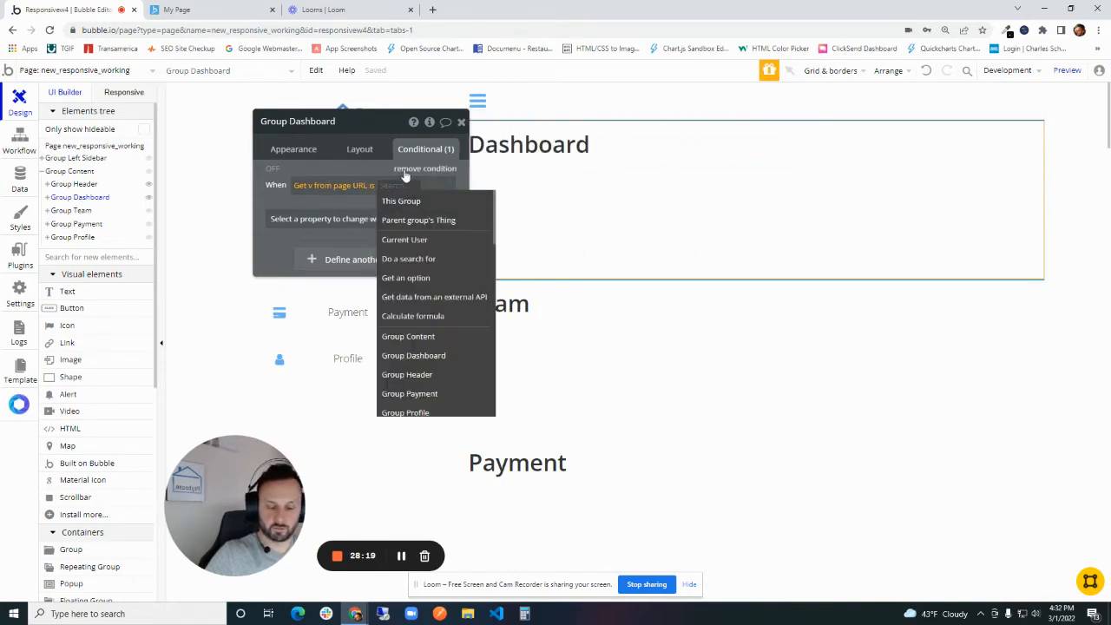
pyautogui.write('dashboard')
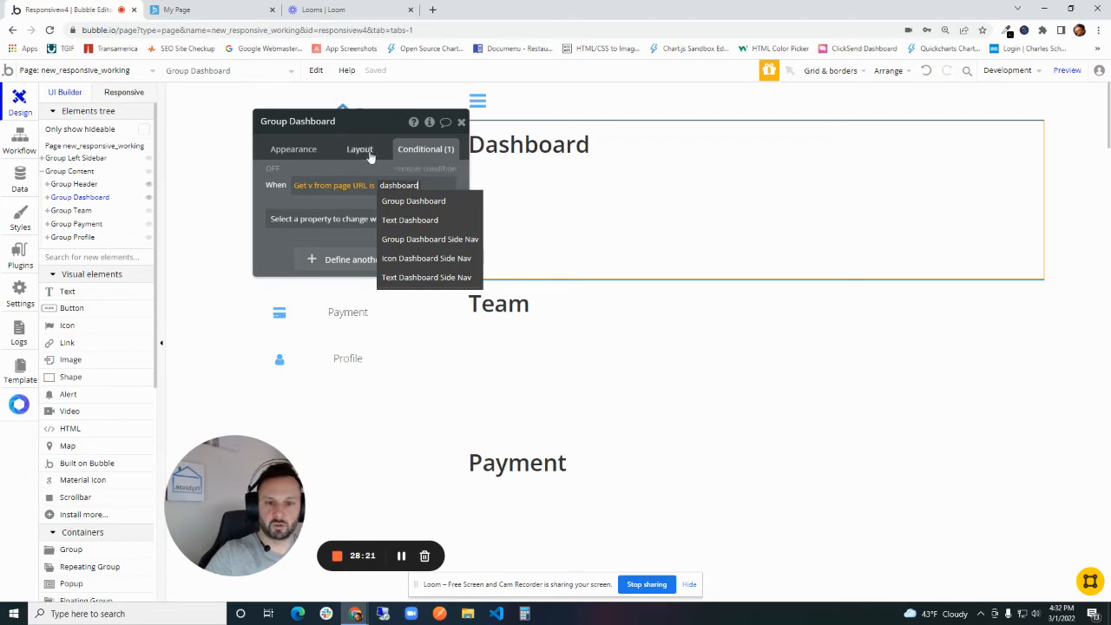
pyautogui.click(364, 164)
pyautogui.click(353, 223)
pyautogui.click(344, 258)
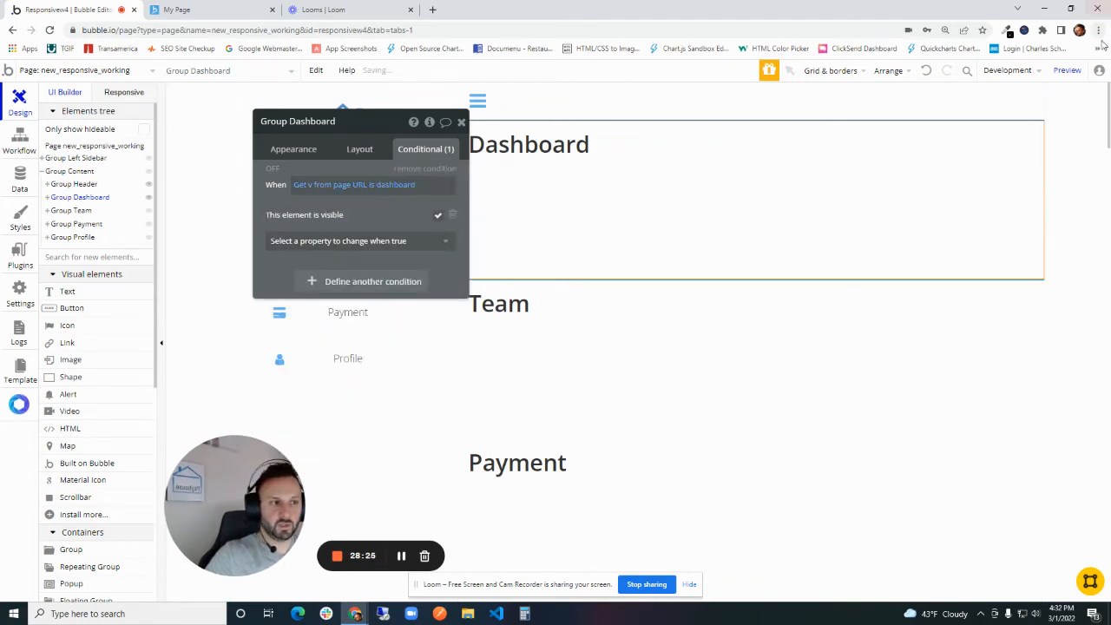
# - Preview the page, open Dashboard from the sidebar and examine the v parameter in the URL
pyautogui.click(1067, 70)
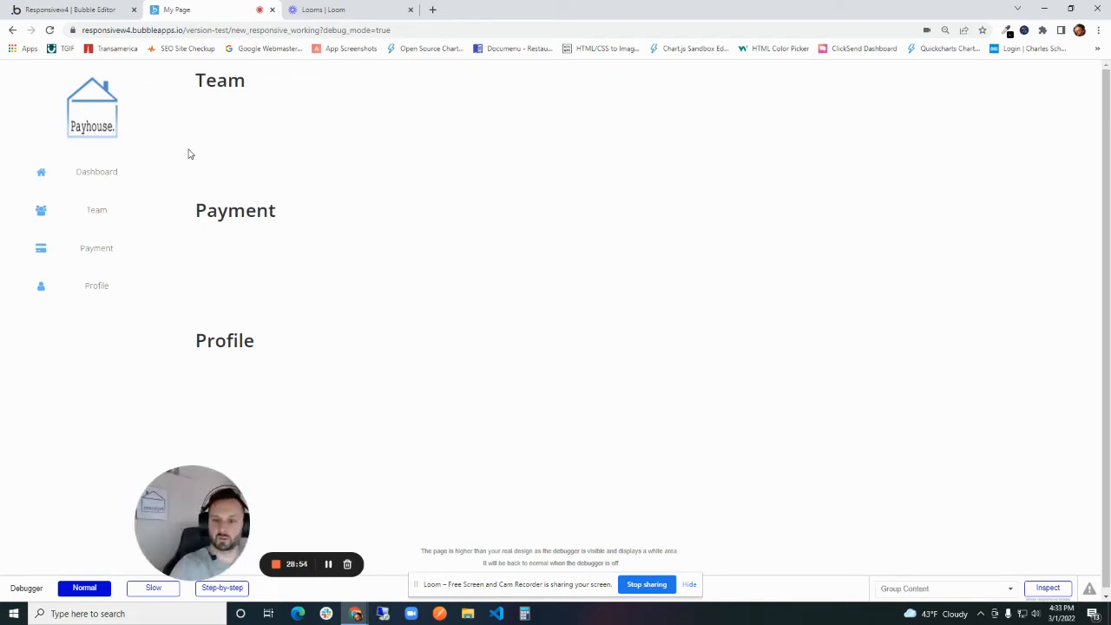
pyautogui.click(69, 181)
pyautogui.click(452, 30)
pyautogui.moveTo(452, 30); pyautogui.dragTo(397, 30)
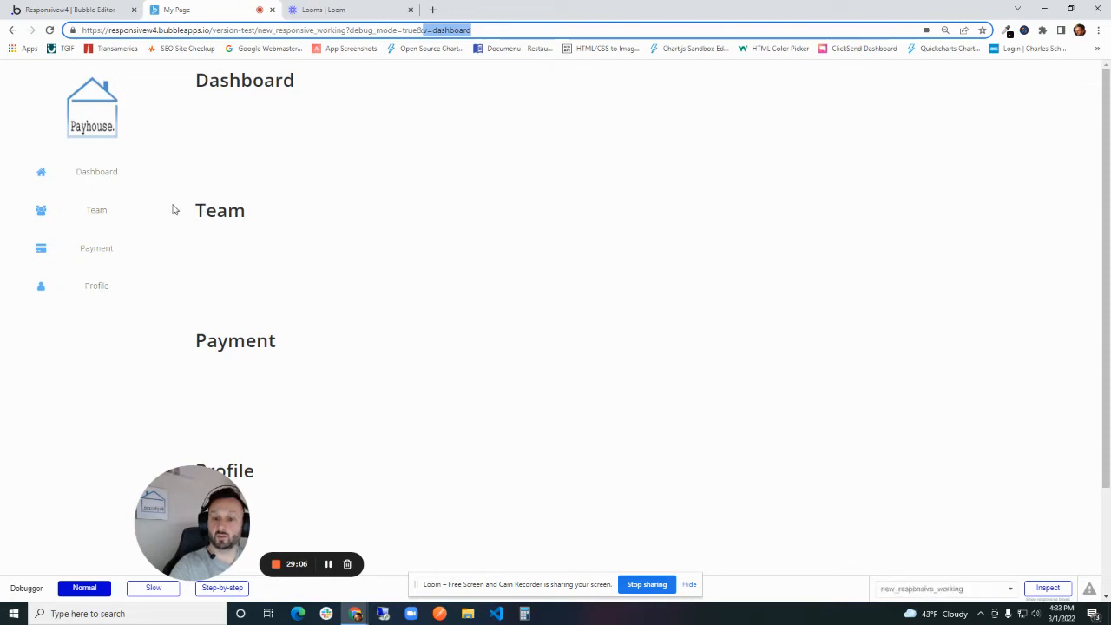
# - Return to the Bubble editor, make Group Team not visible on page load and set it to collapse when hidden
pyautogui.click(72, 7)
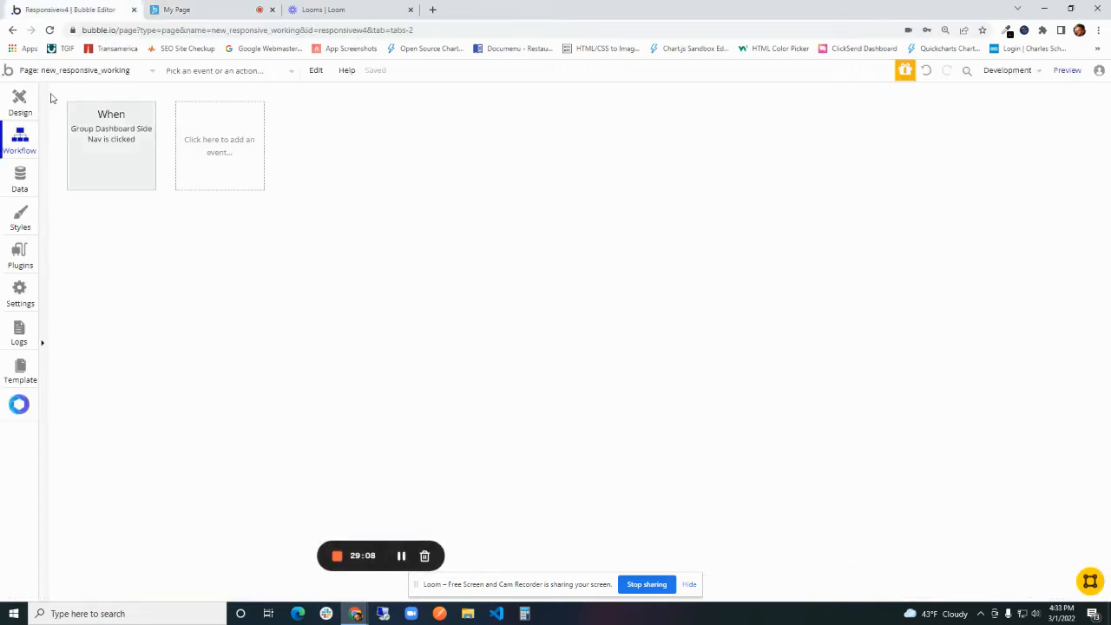
pyautogui.doubleClick(686, 332)
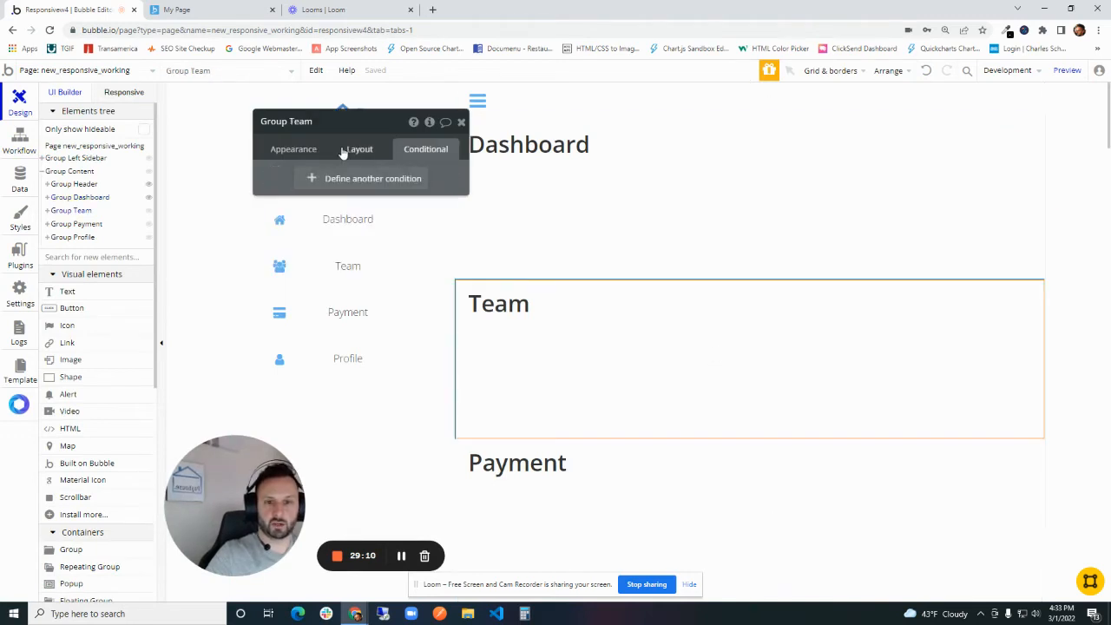
pyautogui.click(351, 153)
pyautogui.click(306, 155)
pyautogui.moveTo(330, 194); pyautogui.dragTo(309, 147)
pyautogui.click(340, 103)
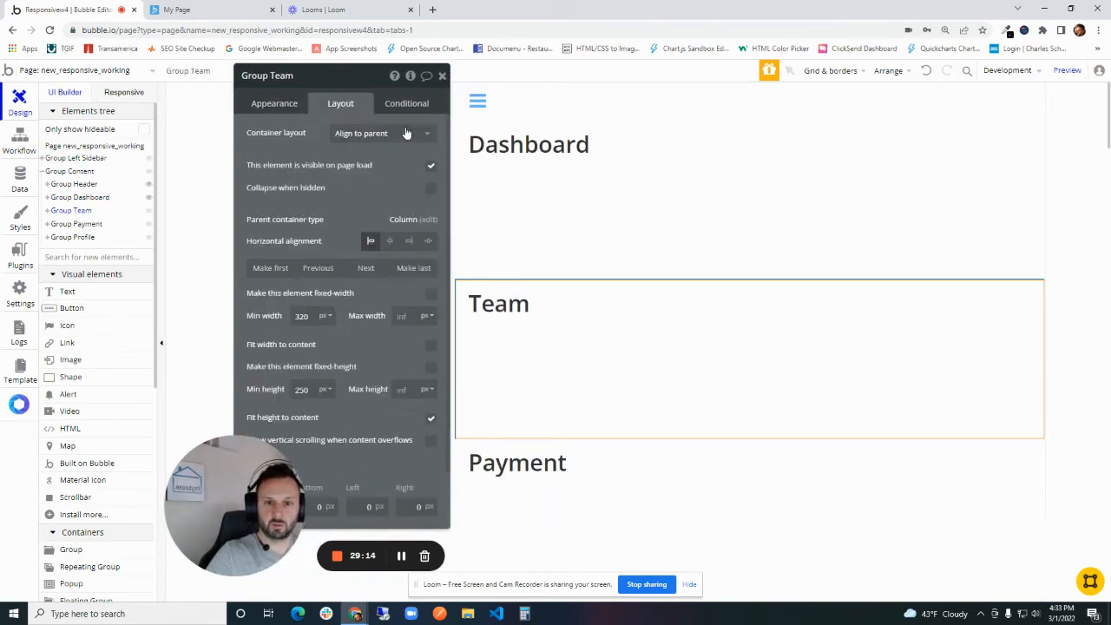
pyautogui.click(431, 167)
pyautogui.click(431, 218)
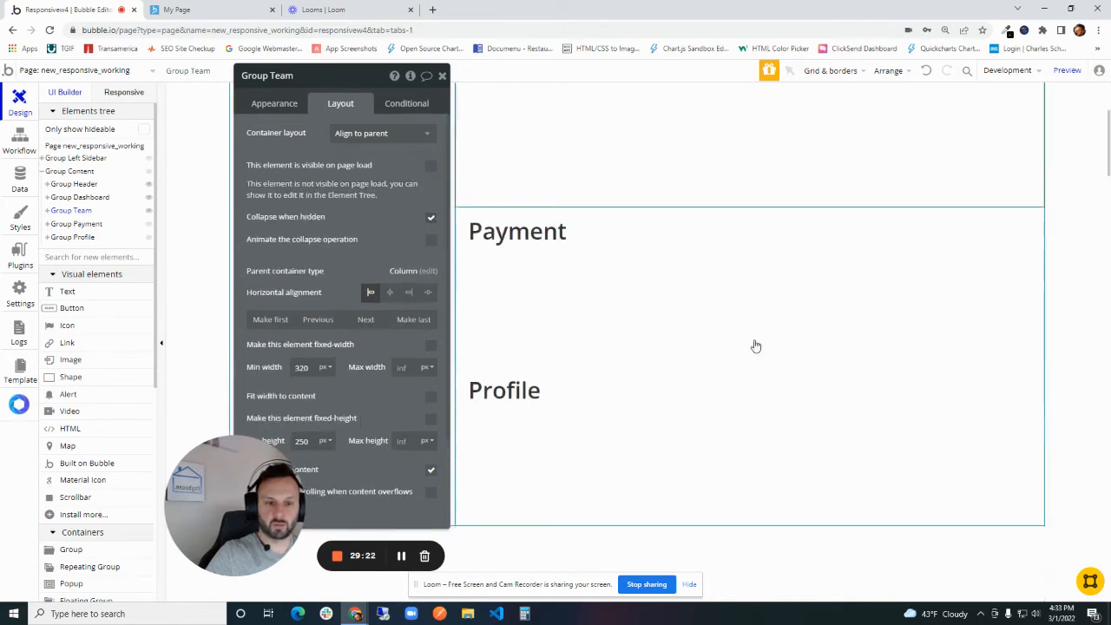
# - Make Group Payment not visible on page load and set it to collapse when hidden
pyautogui.click(744, 349)
pyautogui.click(431, 166)
pyautogui.click(432, 165)
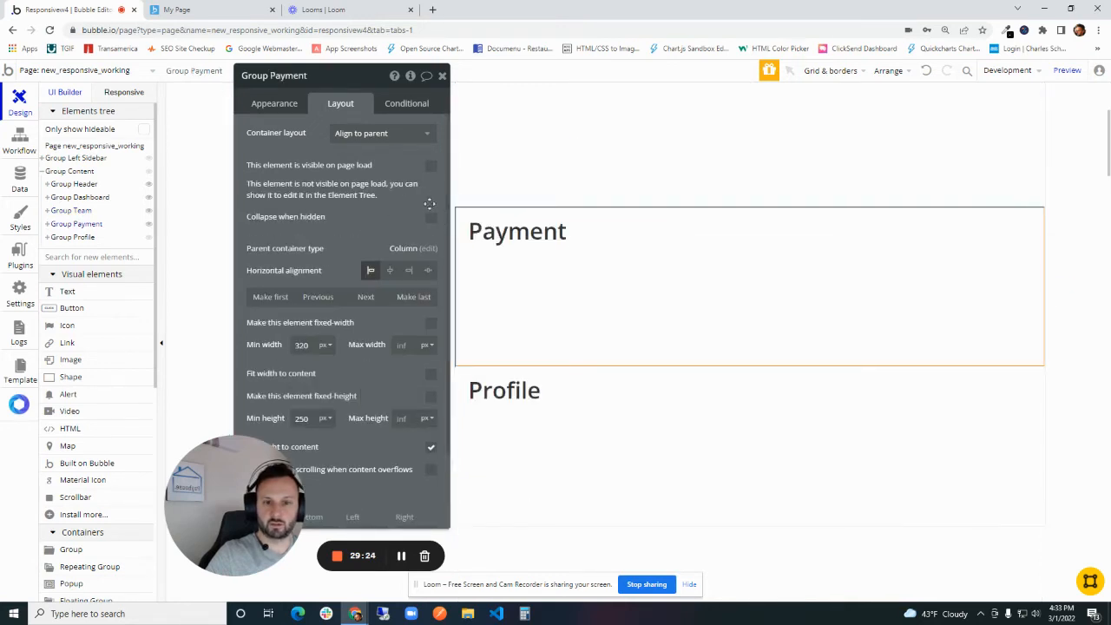
pyautogui.click(432, 217)
# - Make Group Profile not visible on page load and set it to collapse when hidden
pyautogui.click(560, 284)
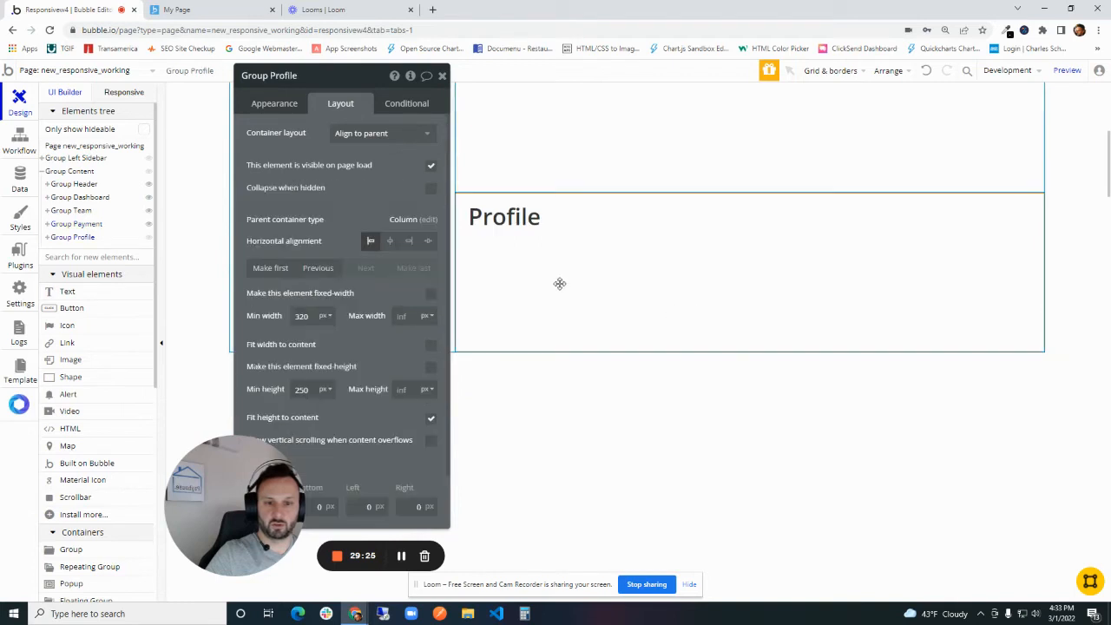
pyautogui.click(431, 166)
pyautogui.click(432, 217)
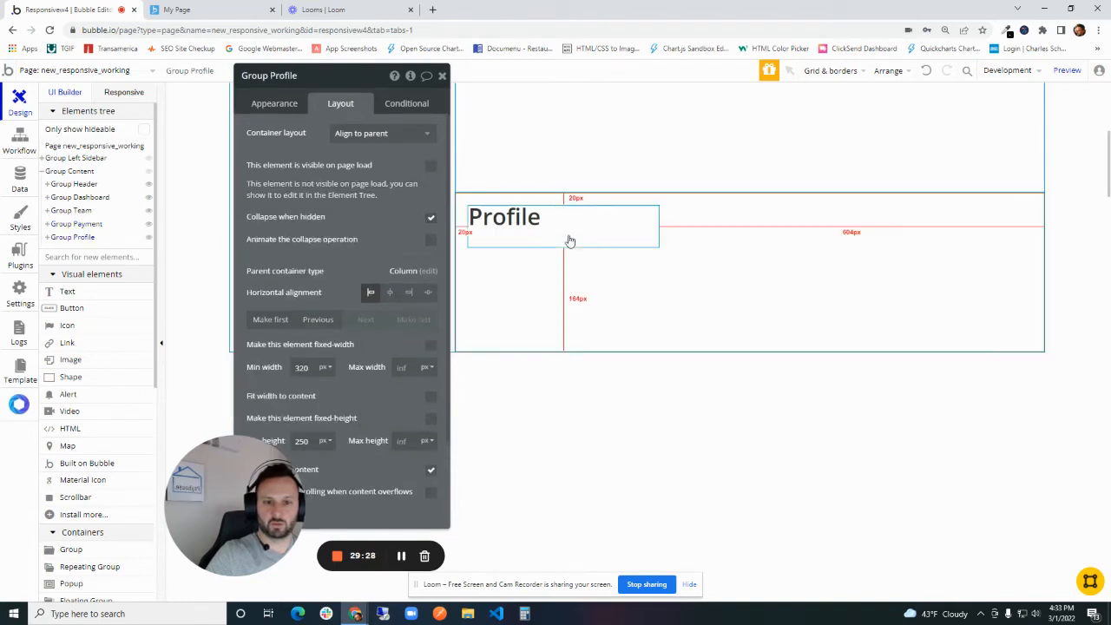
pyautogui.scroll(2, 563, 295)
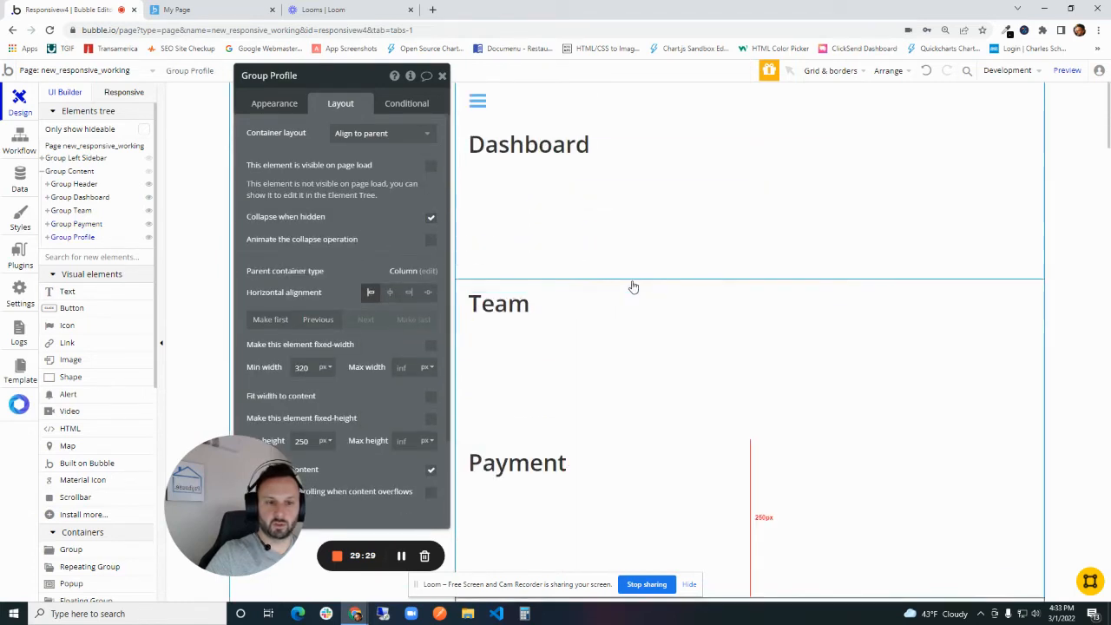
pyautogui.click(441, 77)
# - Create a click workflow for Group Team Side Nav that goes to the page new_responsive_working
pyautogui.doubleClick(405, 276)
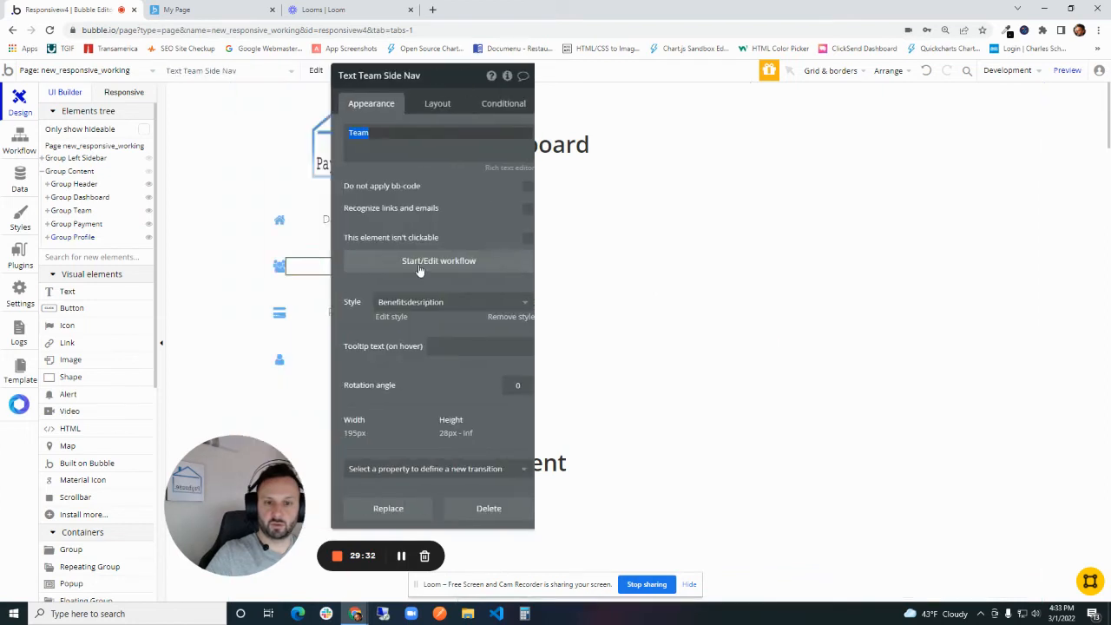
pyautogui.click(419, 271)
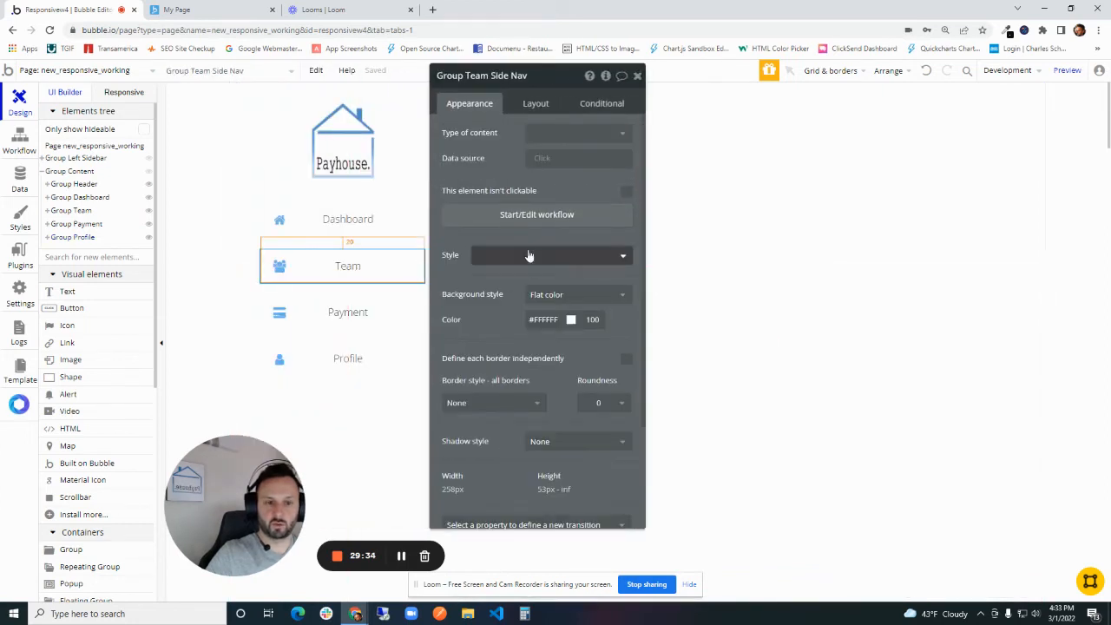
pyautogui.click(502, 217)
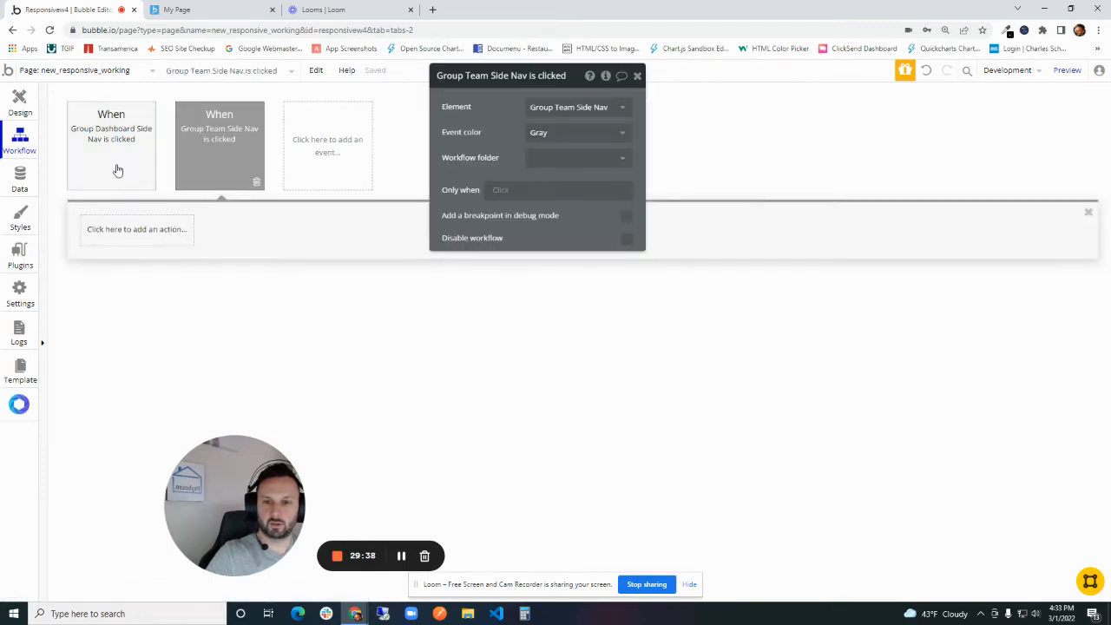
pyautogui.click(124, 229)
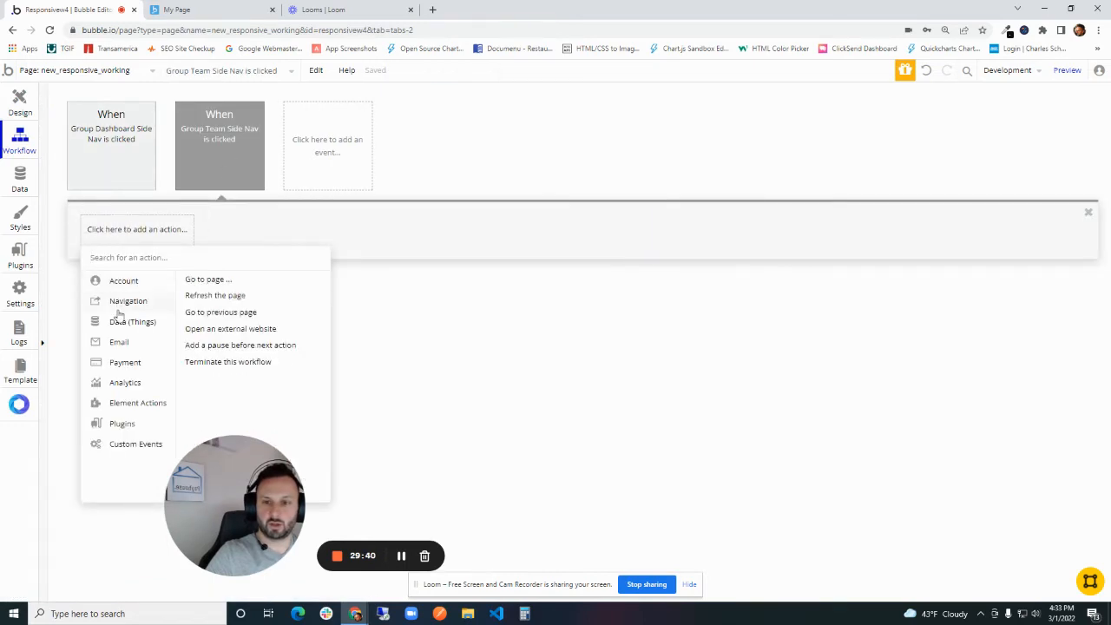
pyautogui.click(207, 280)
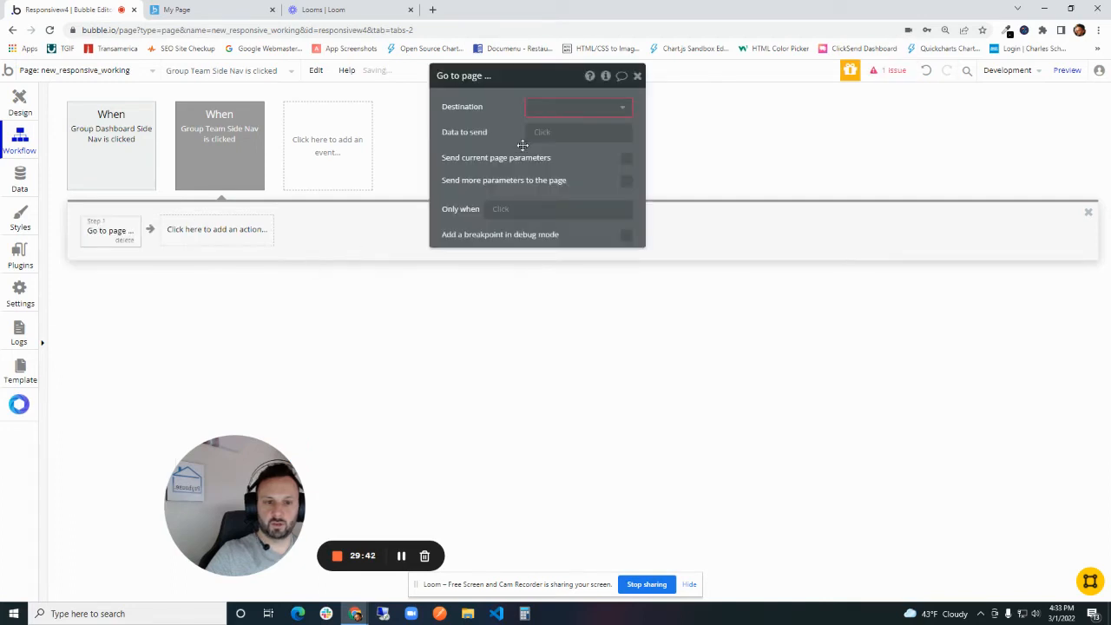
pyautogui.click(556, 107)
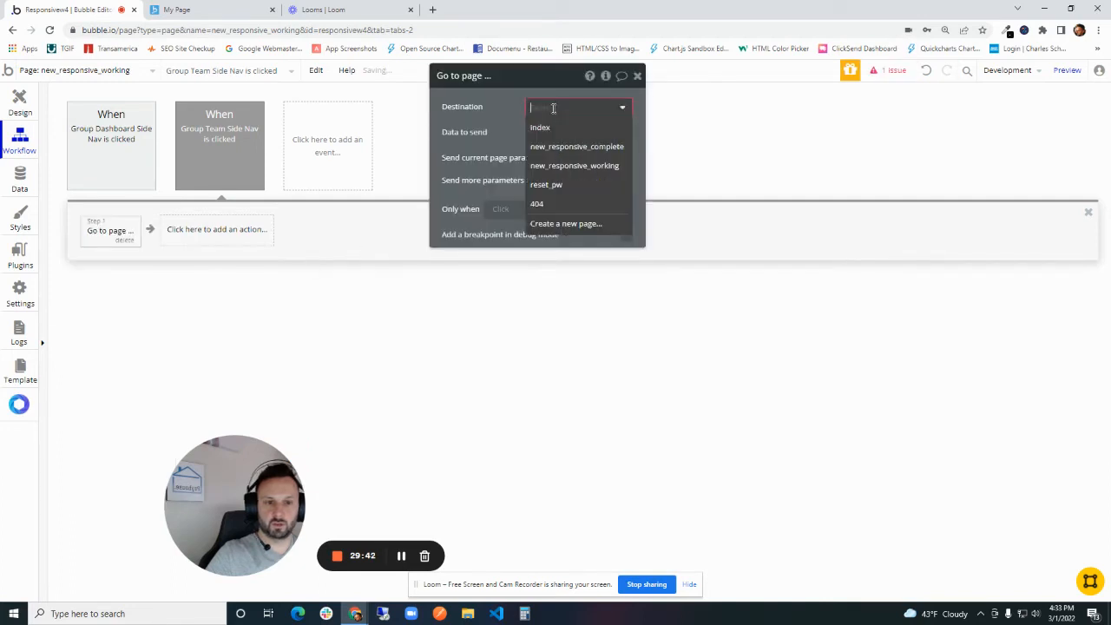
pyautogui.click(557, 166)
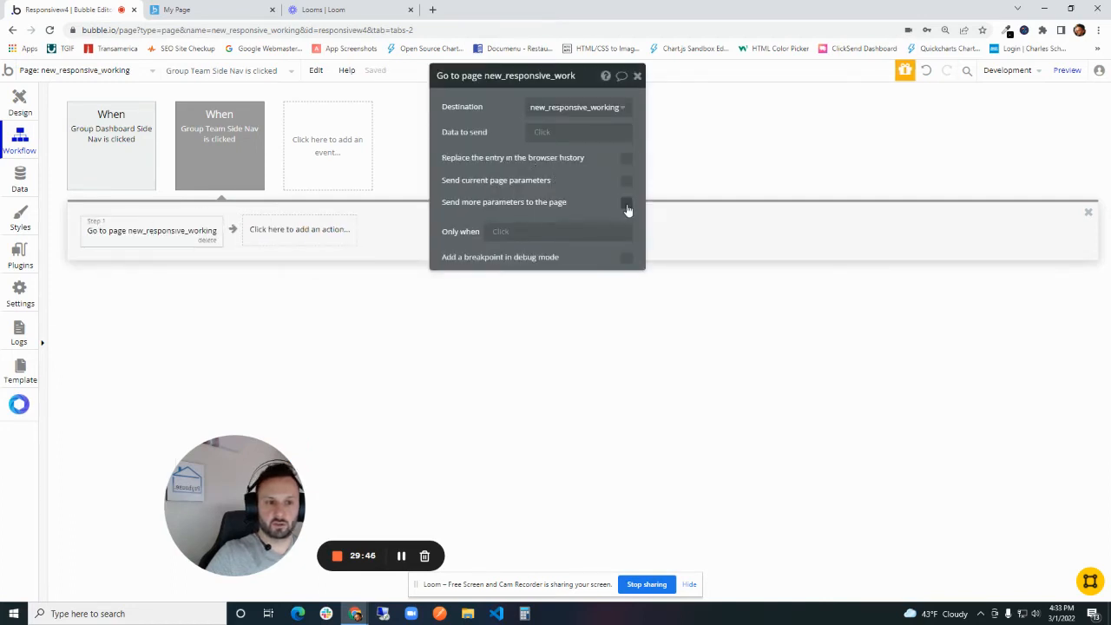
# - Send an extra page parameter with key v and value team in the Group Team Side Nav navigation action
pyautogui.click(627, 205)
pyautogui.click(500, 231)
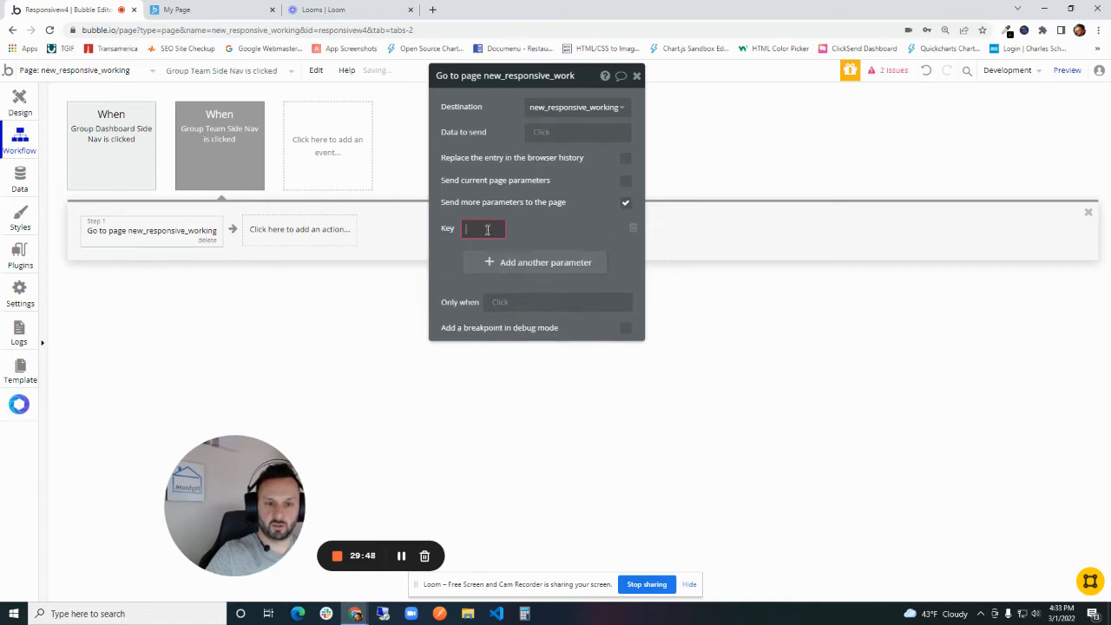
pyautogui.write('v')
pyautogui.click(541, 228)
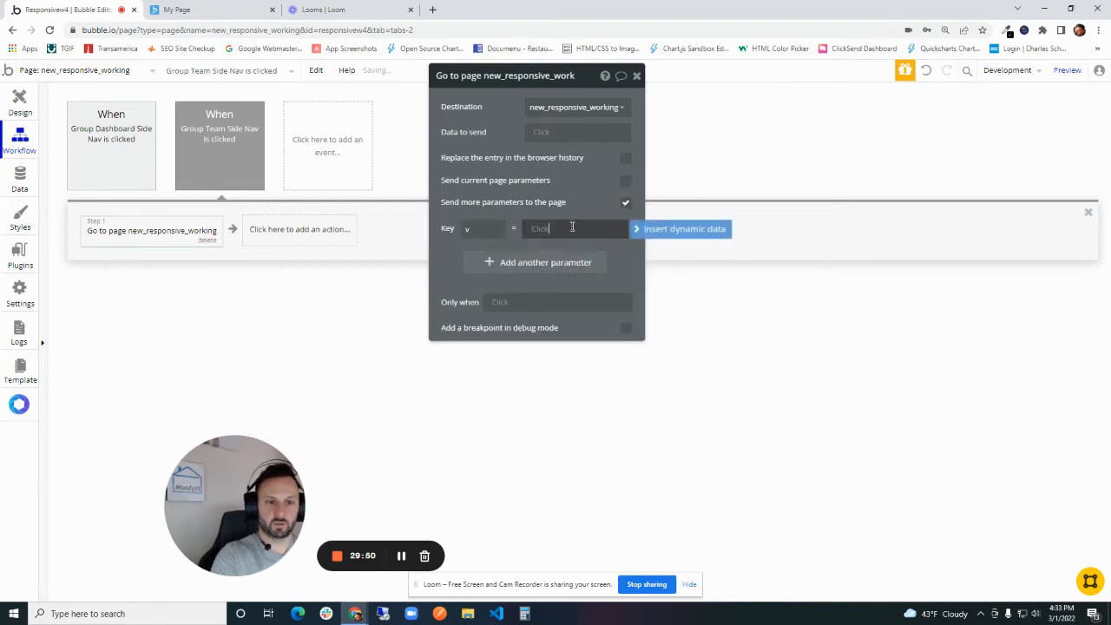
pyautogui.click(572, 227)
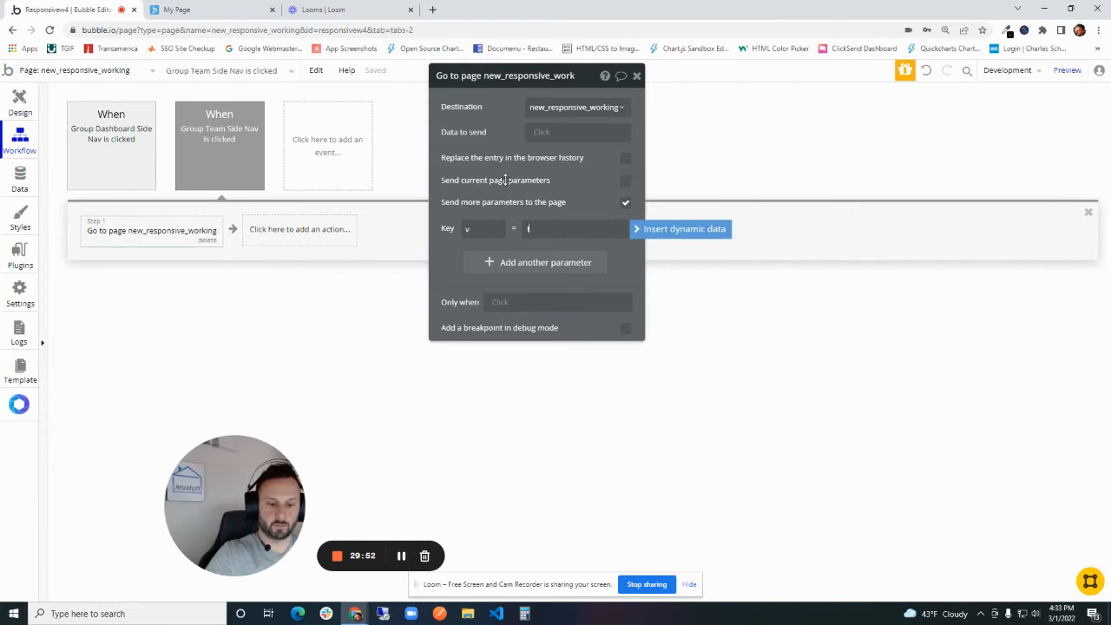
pyautogui.doubleClick(538, 227)
# - Return to the page design and add a new condition to Group Team
pyautogui.click(19, 101)
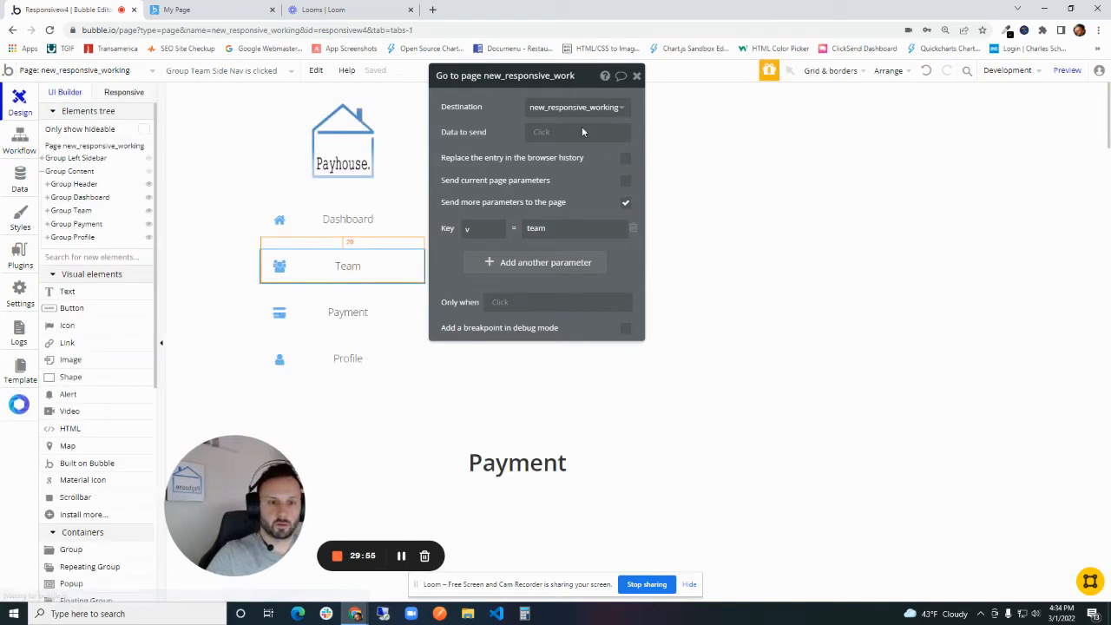
pyautogui.click(636, 76)
pyautogui.scroll(-1, 615, 246)
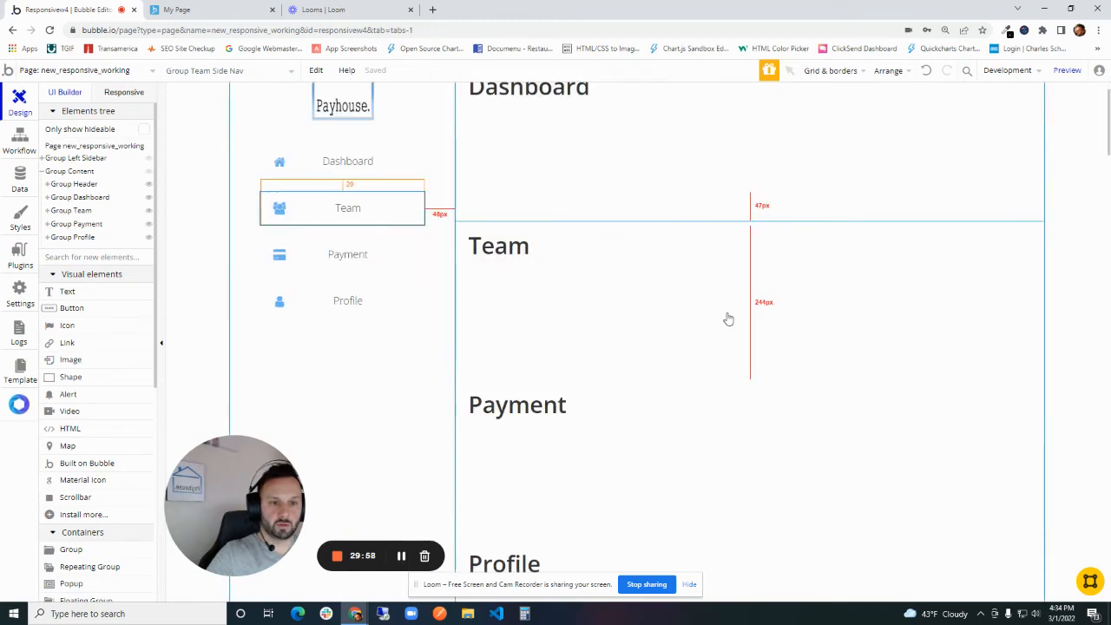
pyautogui.click(745, 310)
pyautogui.click(531, 110)
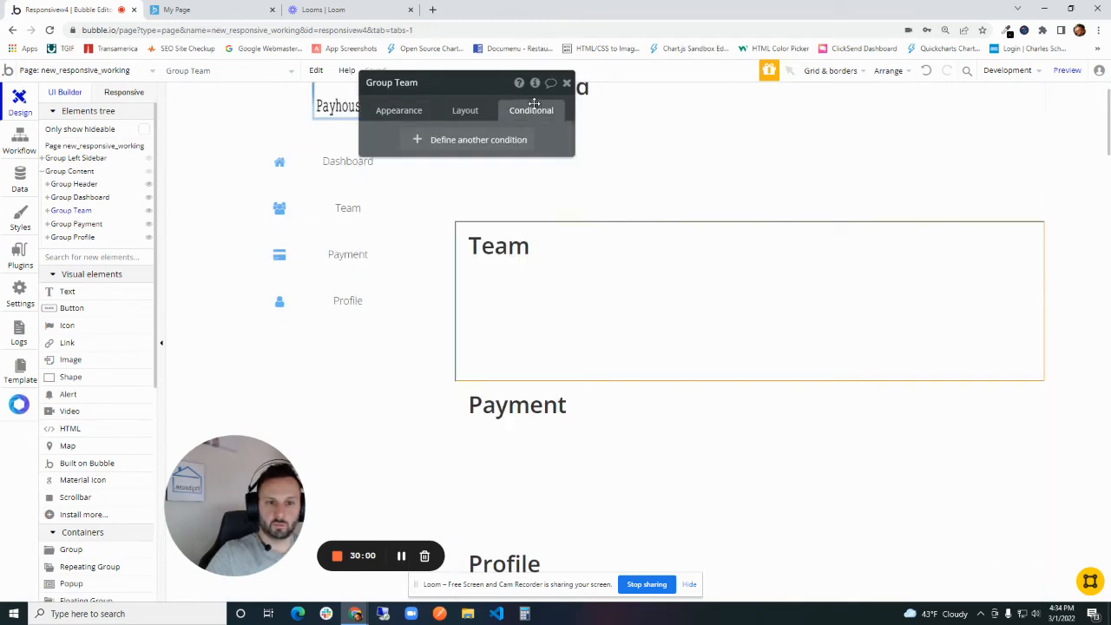
pyautogui.click(438, 140)
# - Set Group Team's condition to apply when the text parameter v from the page URL is team
pyautogui.click(423, 147)
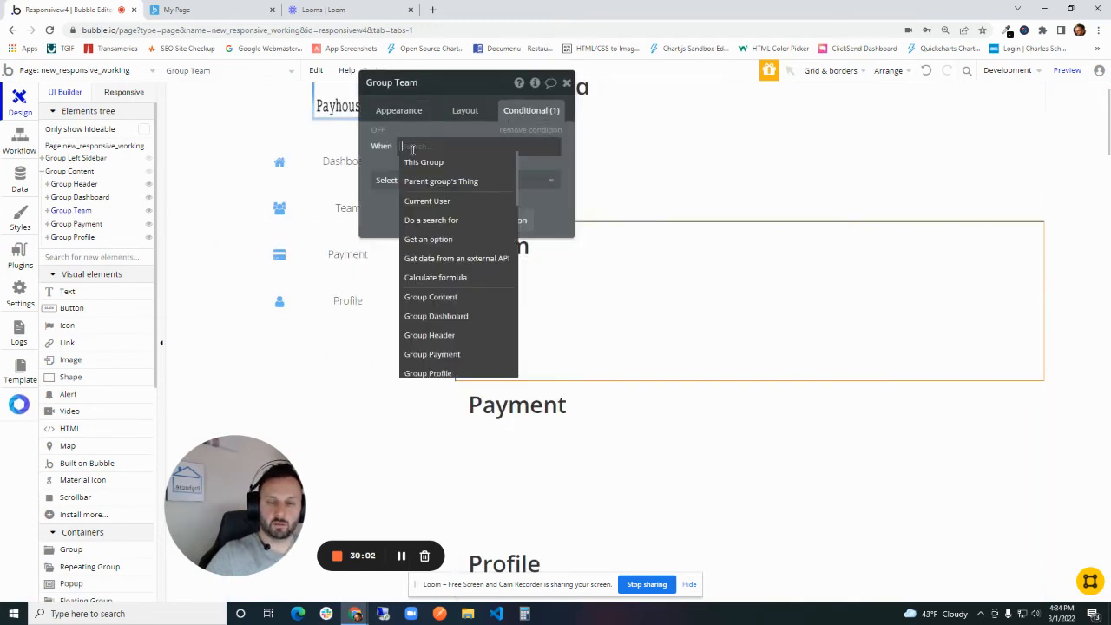
pyautogui.write('get')
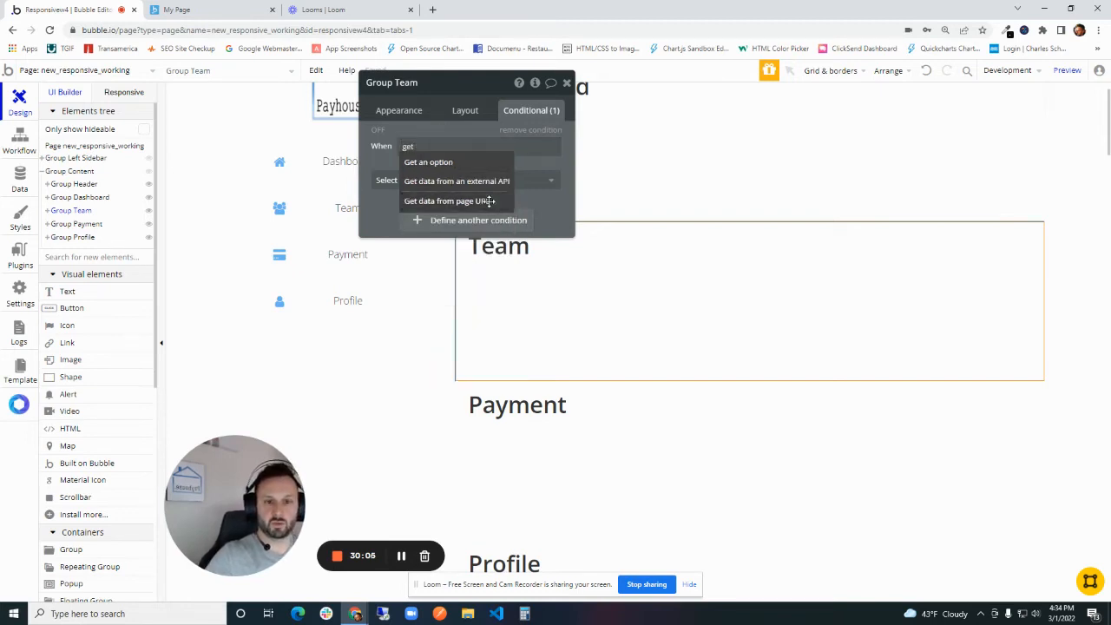
pyautogui.click(490, 201)
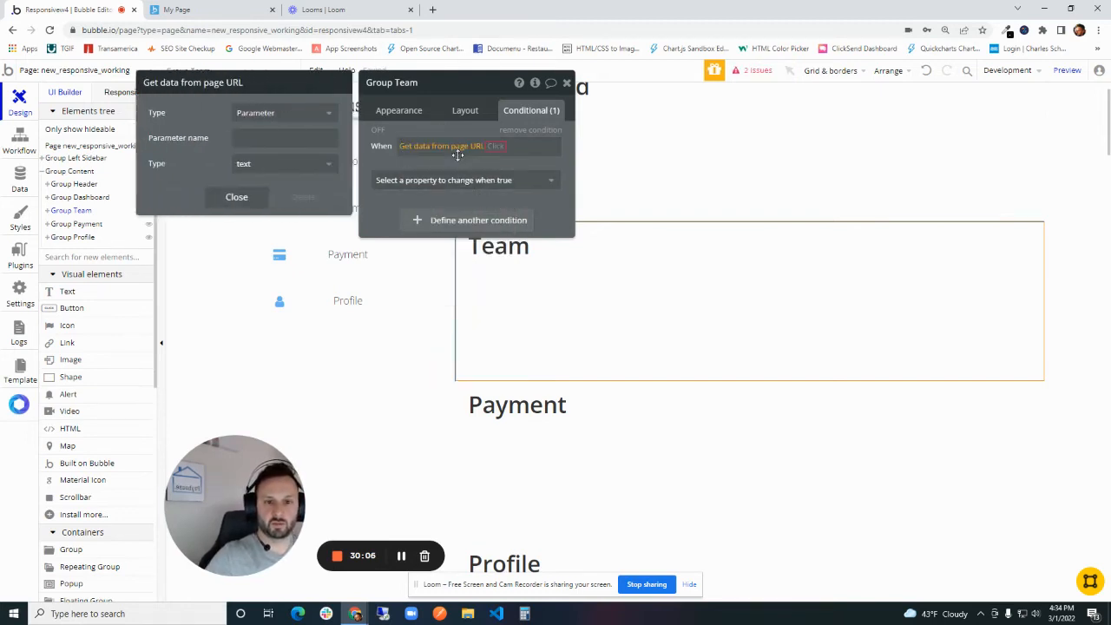
pyautogui.write('v')
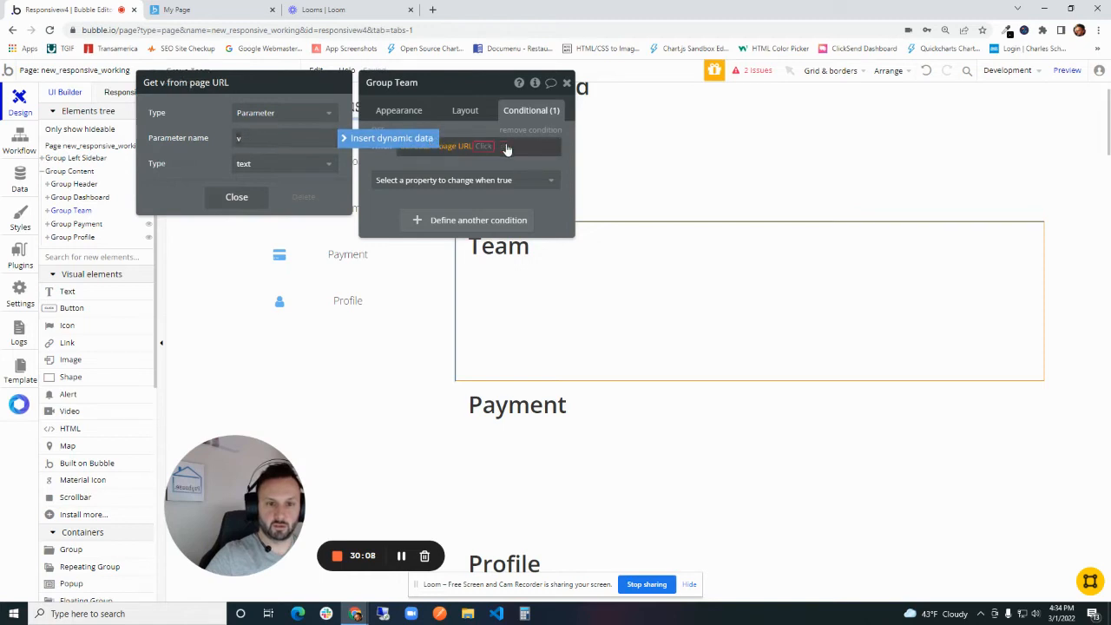
pyautogui.click(508, 149)
pyautogui.click(498, 148)
pyautogui.click(496, 165)
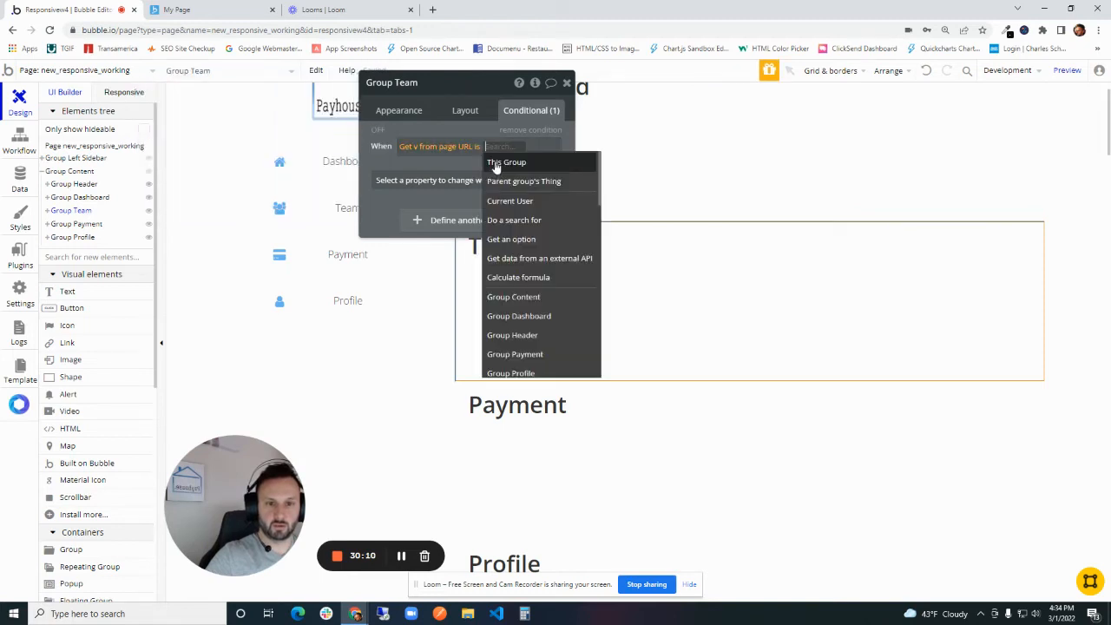
pyautogui.write('team')
pyautogui.click(447, 130)
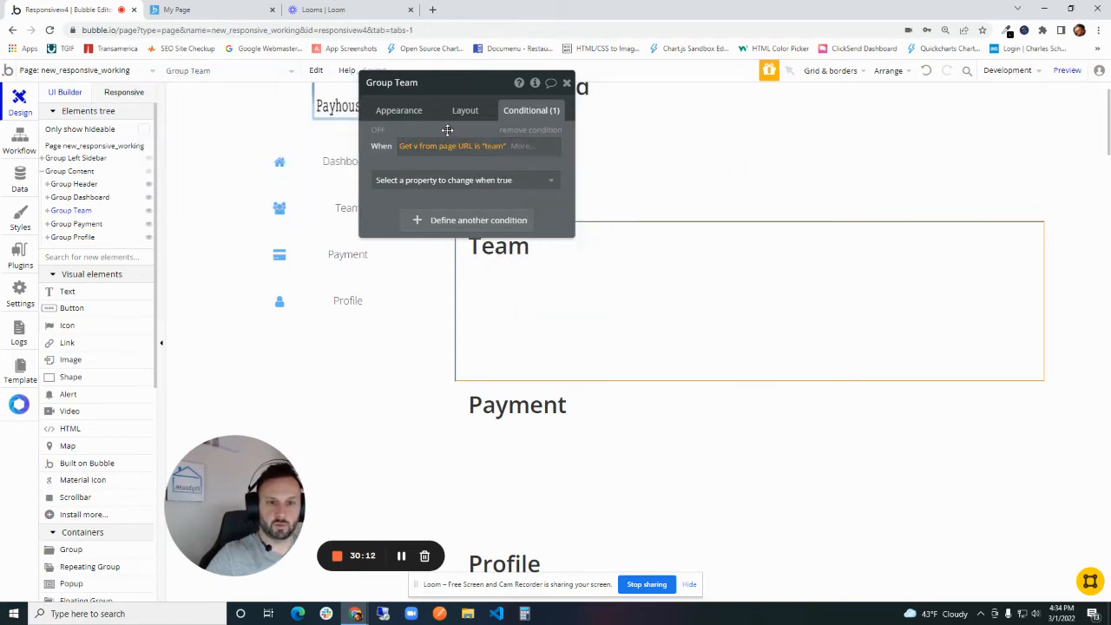
# - Make Group Team visible when its URL condition is true
pyautogui.click(452, 179)
pyautogui.click(472, 223)
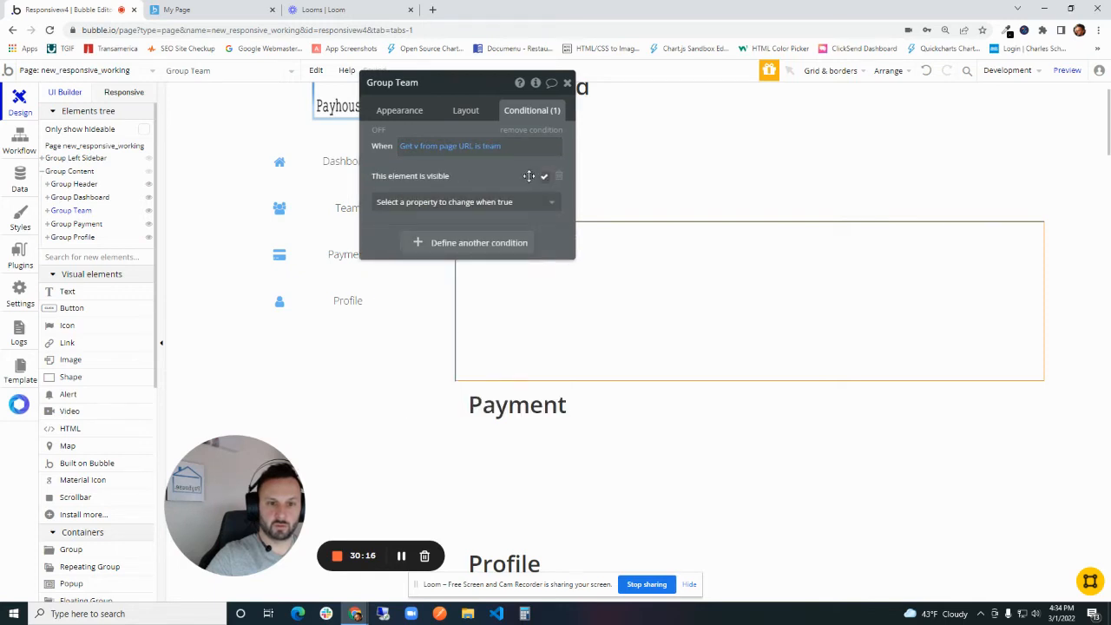
pyautogui.moveTo(497, 178); pyautogui.dragTo(433, 206)
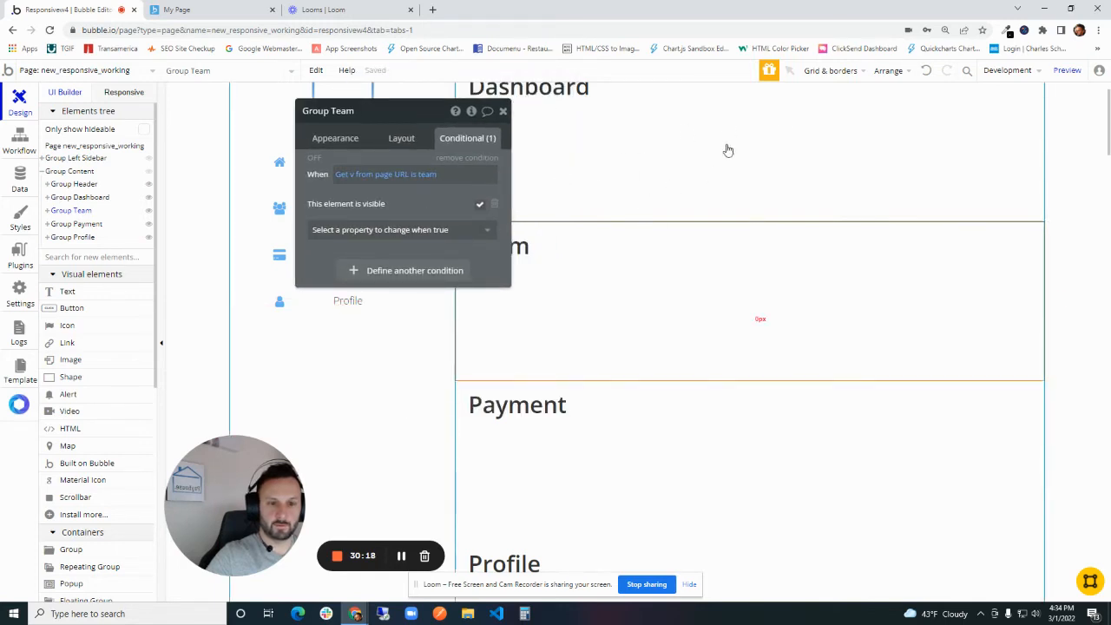
# - Preview the page and test switching repeatedly between the Dashboard and Team sidebar items
pyautogui.click(1067, 69)
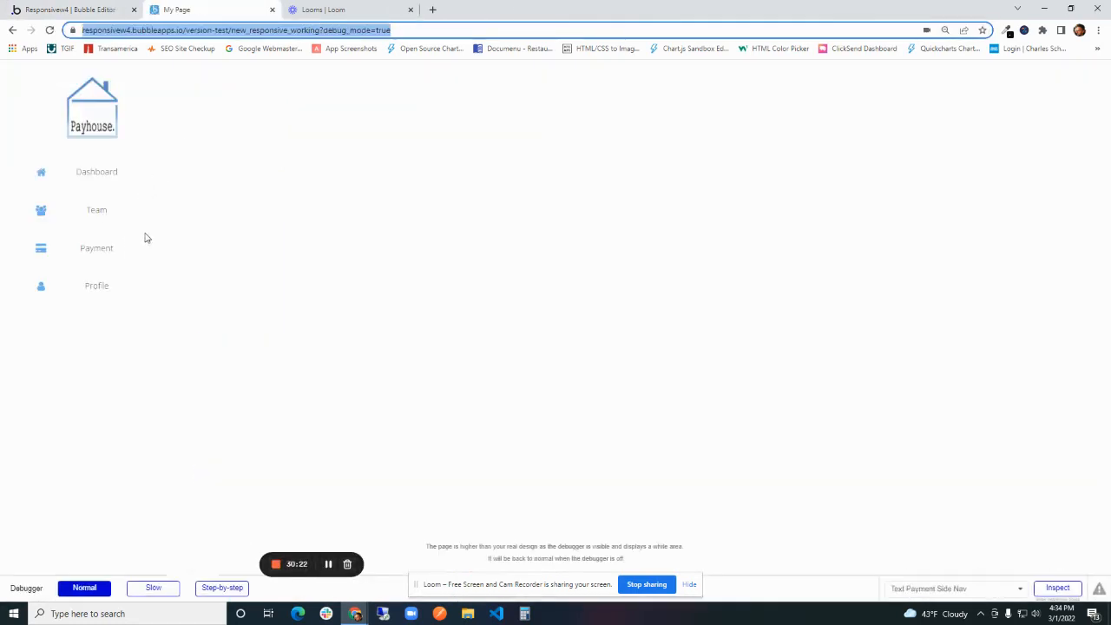
pyautogui.click(399, 30)
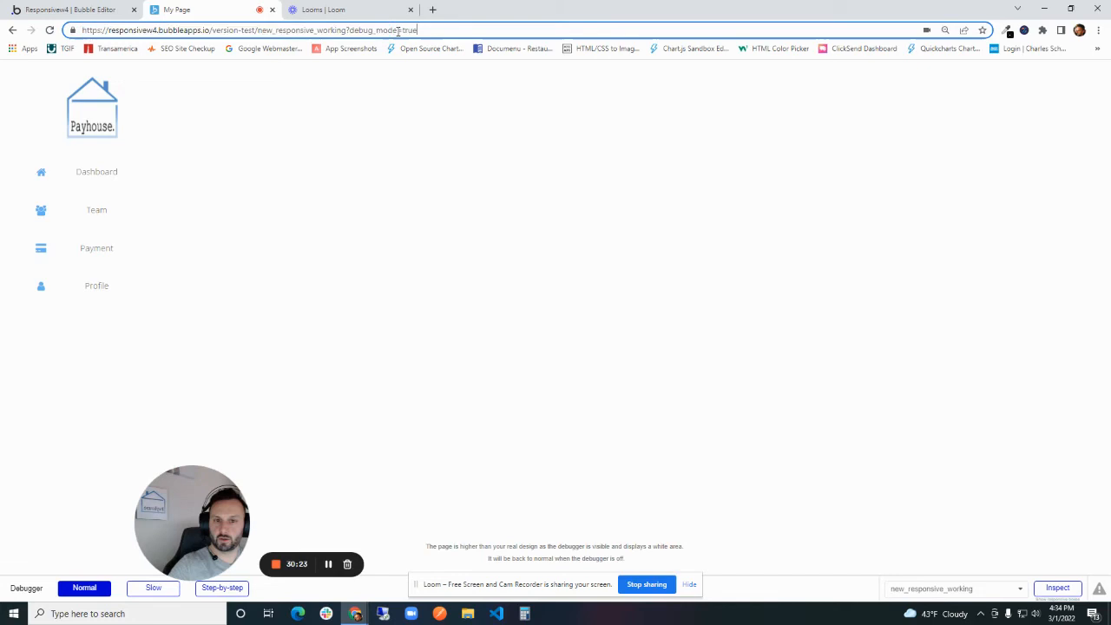
pyautogui.click(103, 181)
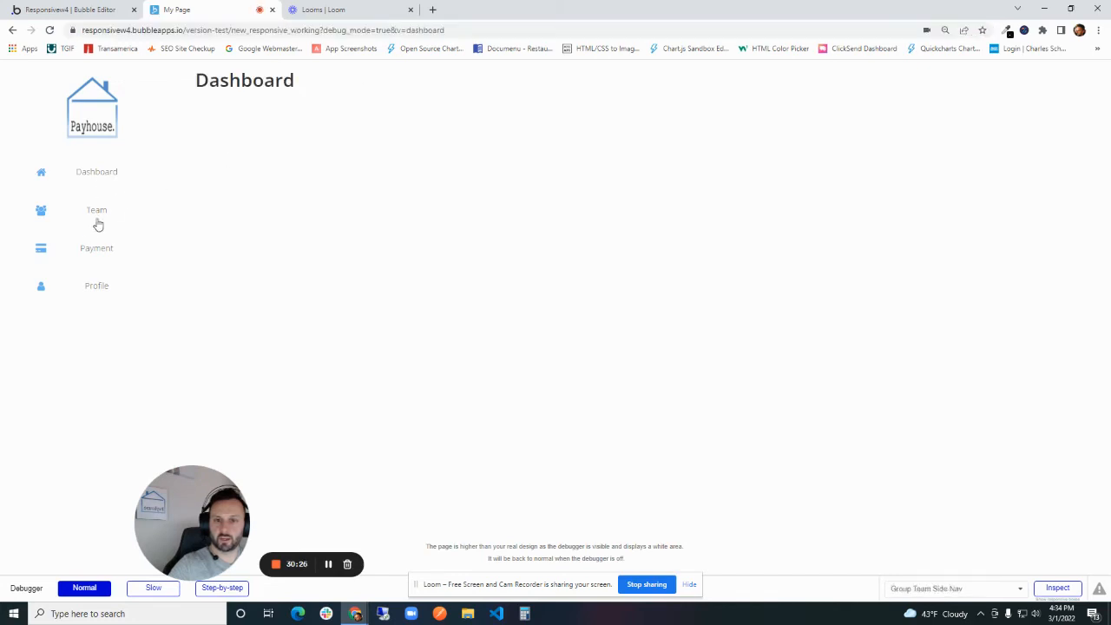
pyautogui.click(100, 218)
pyautogui.click(99, 173)
pyautogui.click(99, 212)
pyautogui.click(101, 182)
pyautogui.click(102, 203)
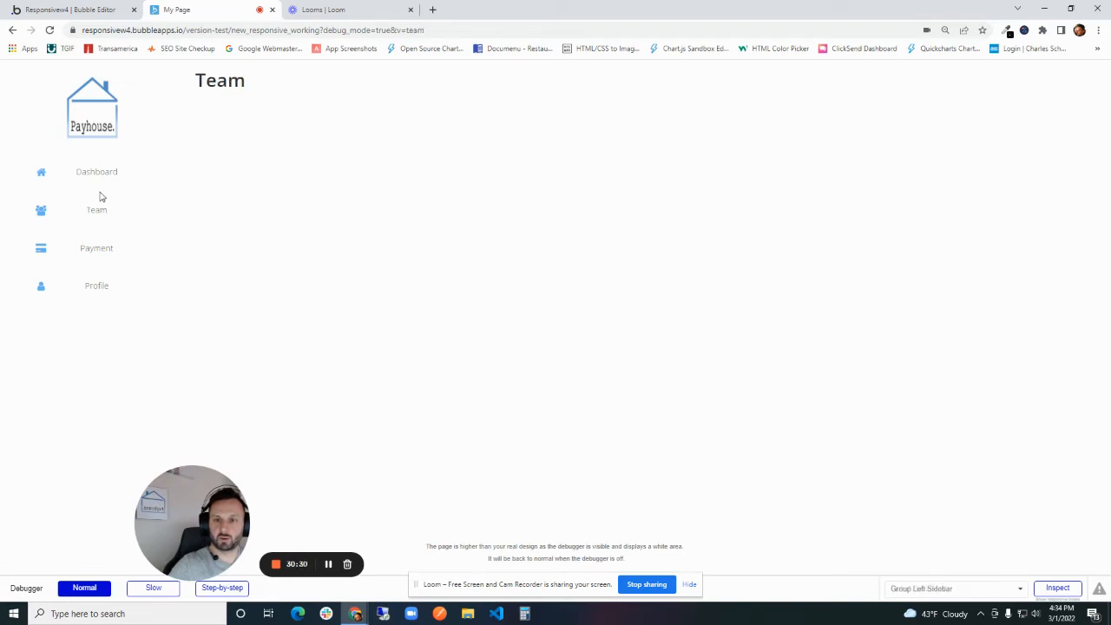
pyautogui.click(99, 177)
pyautogui.click(95, 219)
pyautogui.click(104, 172)
pyautogui.click(104, 214)
pyautogui.click(106, 178)
pyautogui.click(102, 219)
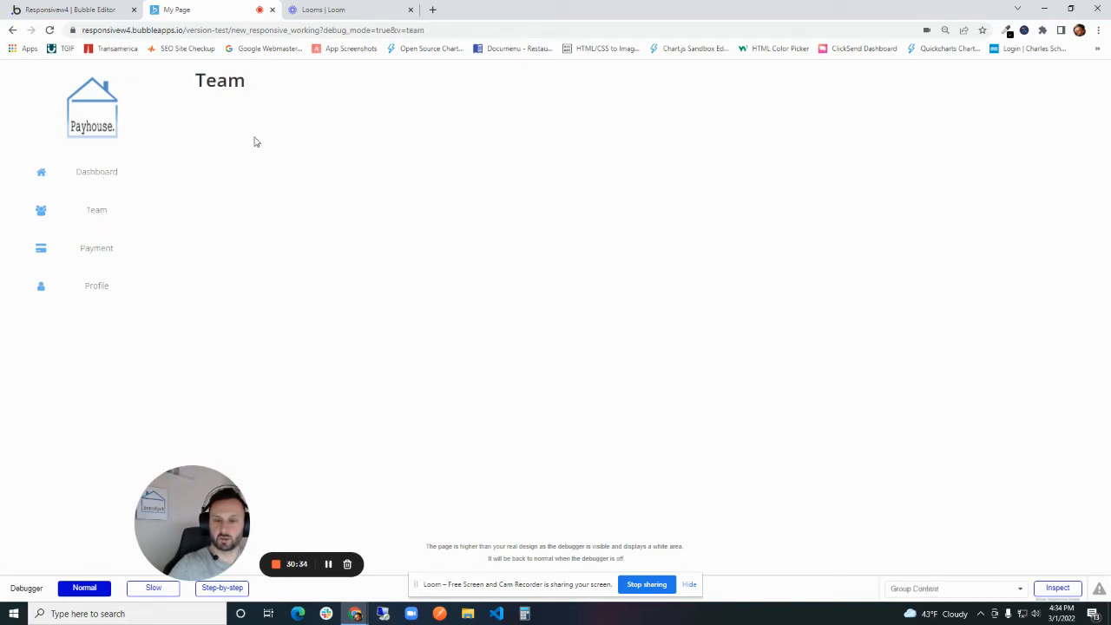
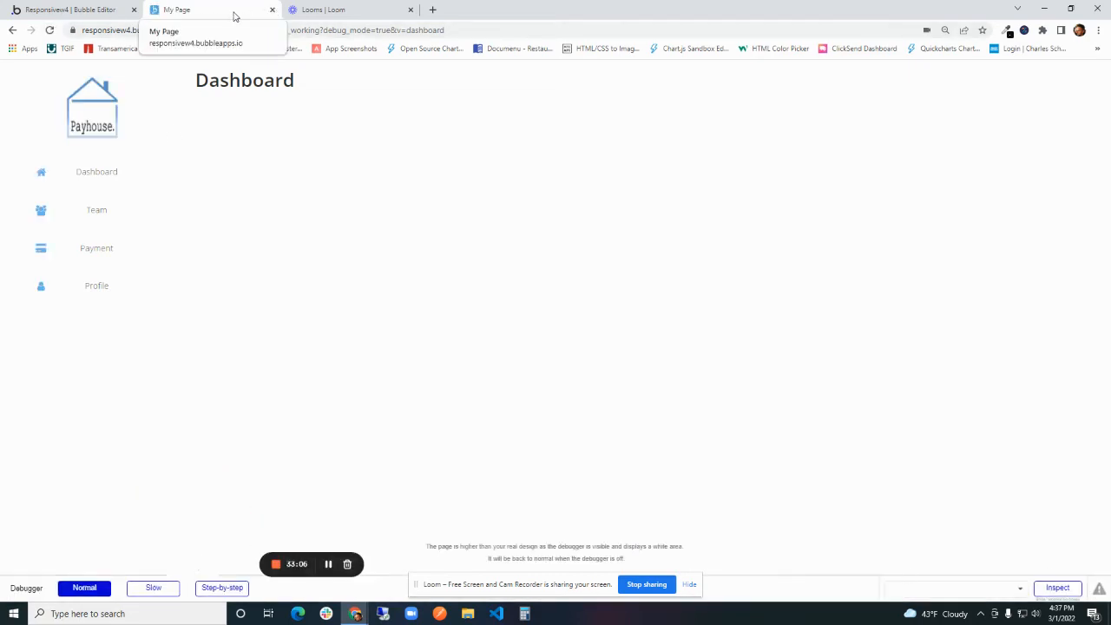
# - Preview the page from the editor without a URL parameter to check its initial content, and return to the editor
pyautogui.click(70, 9)
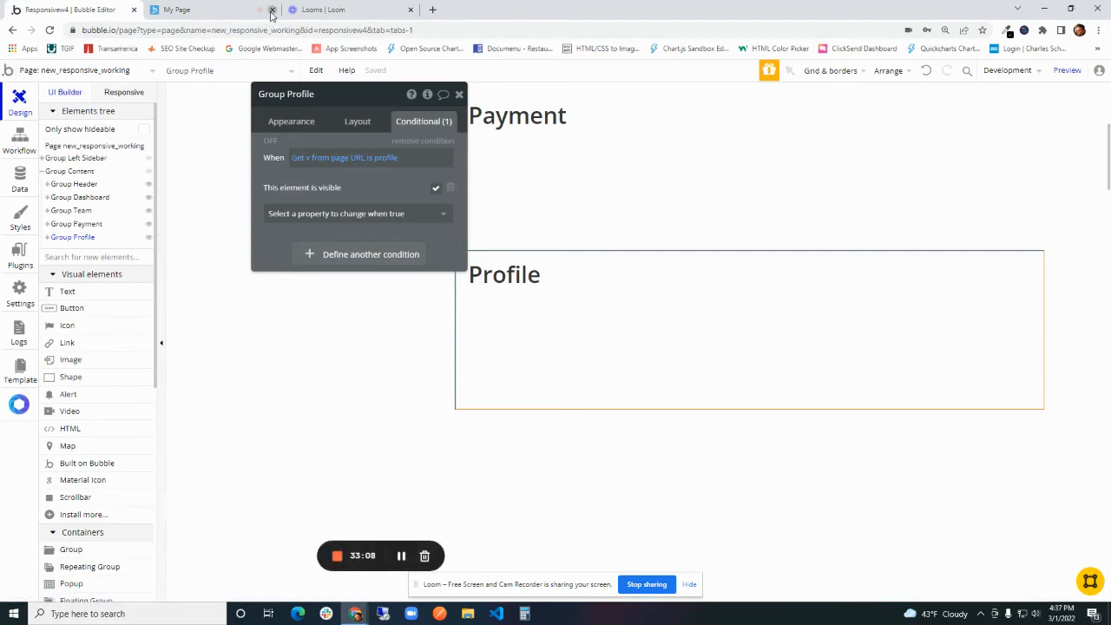
pyautogui.click(1067, 70)
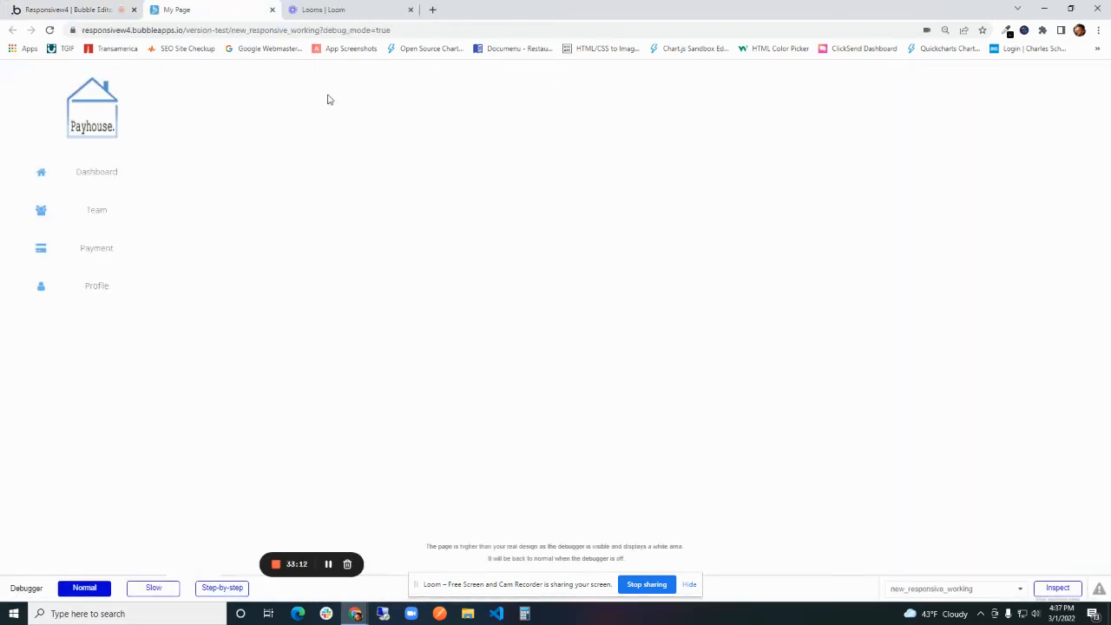
pyautogui.click(86, 9)
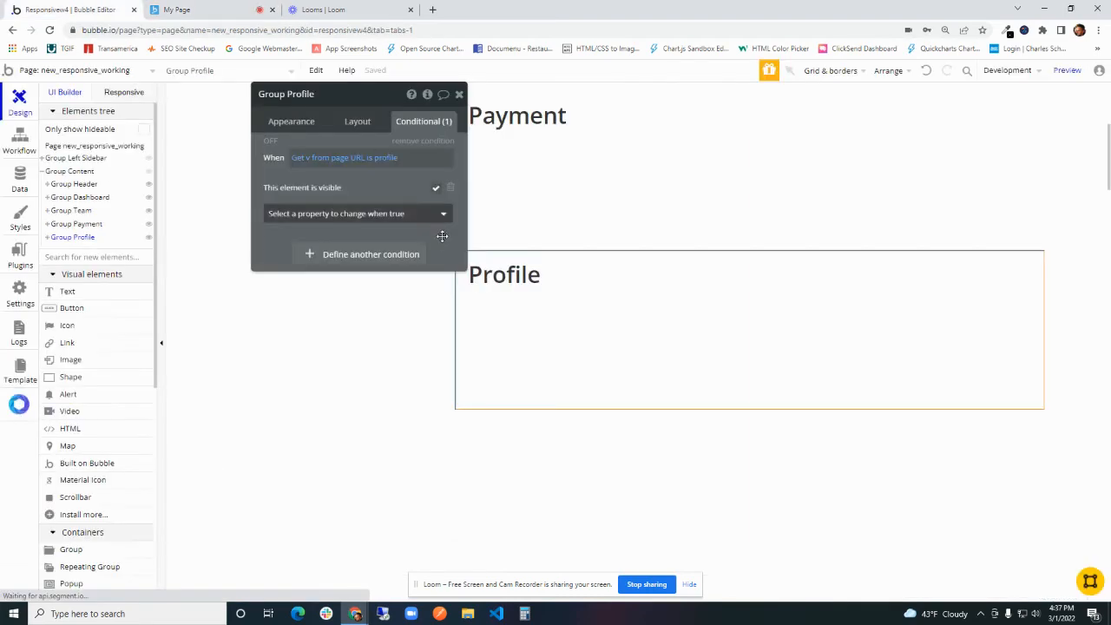
# - Add a Page is loaded event to the page's workflows
pyautogui.click(23, 149)
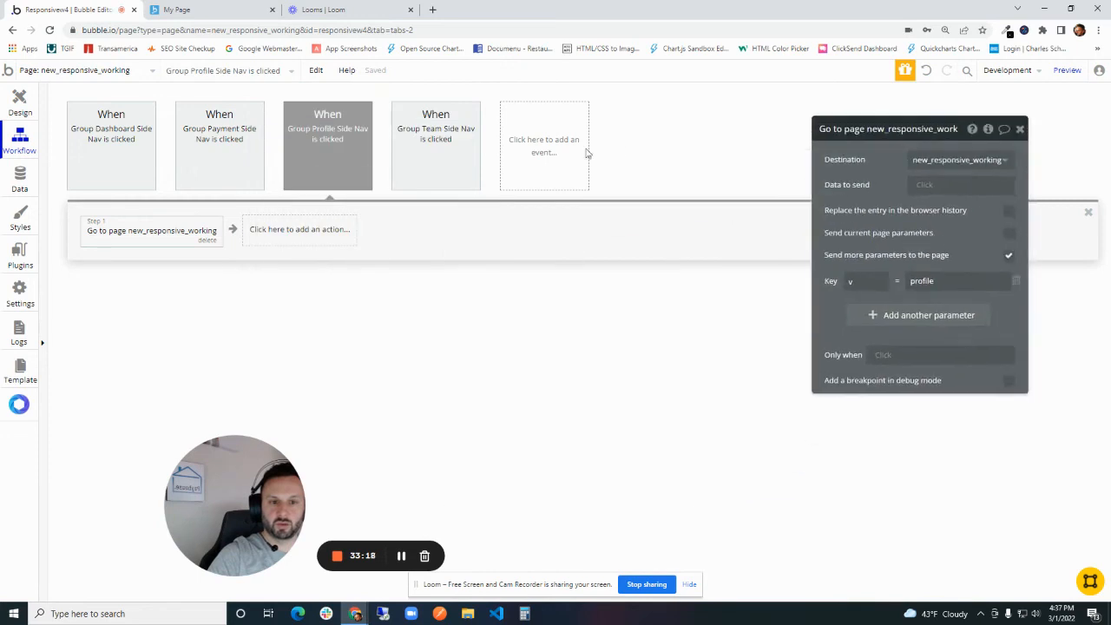
pyautogui.click(528, 156)
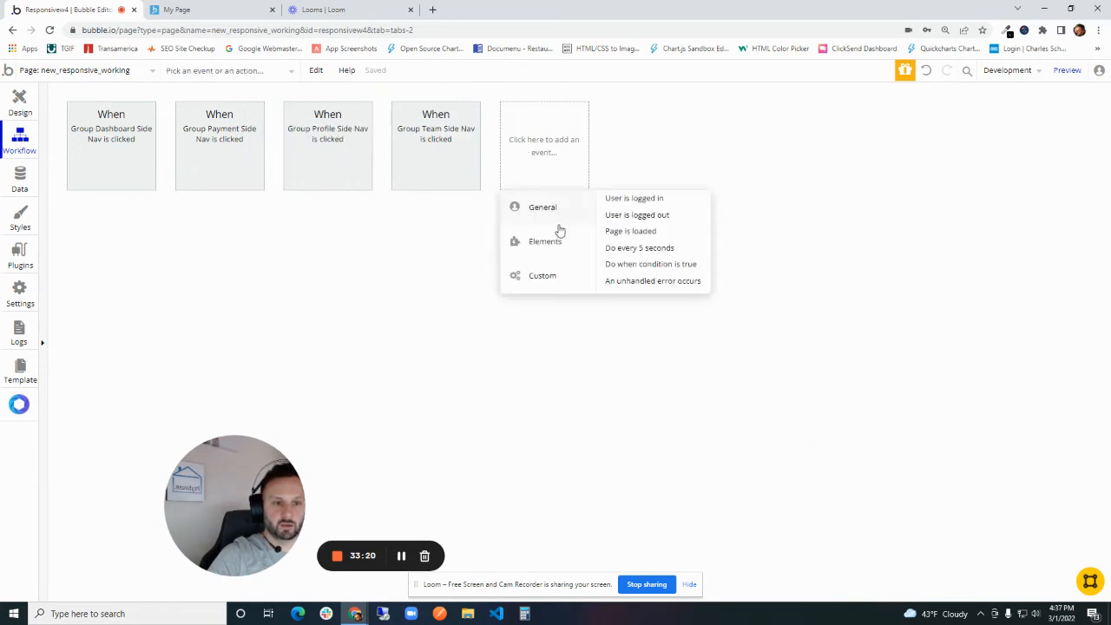
pyautogui.moveTo(555, 252)
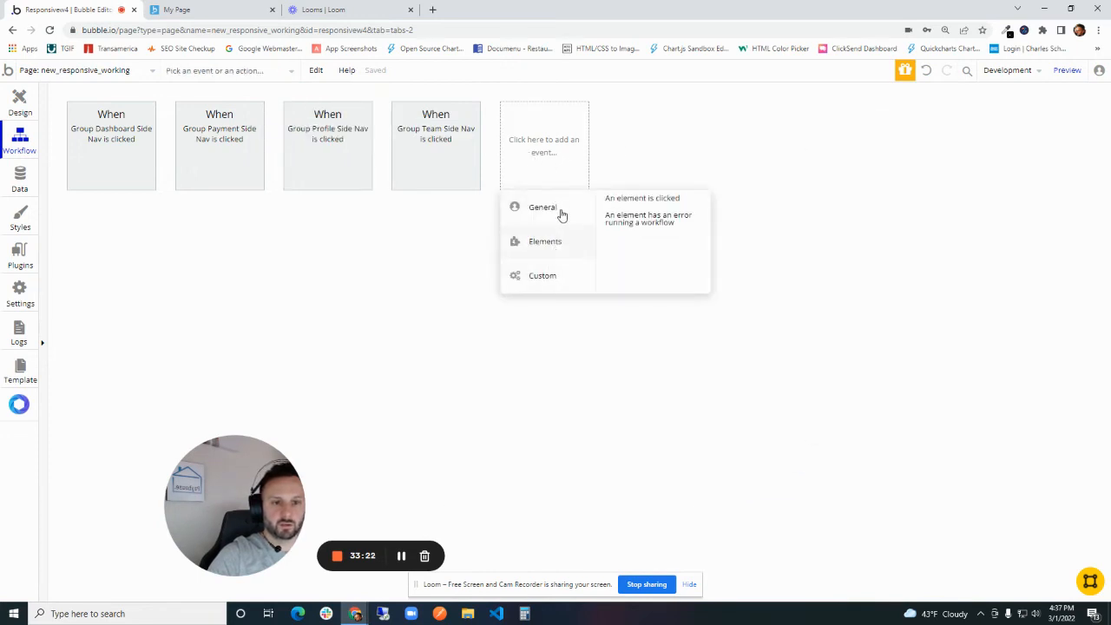
pyautogui.moveTo(562, 213)
pyautogui.click(635, 233)
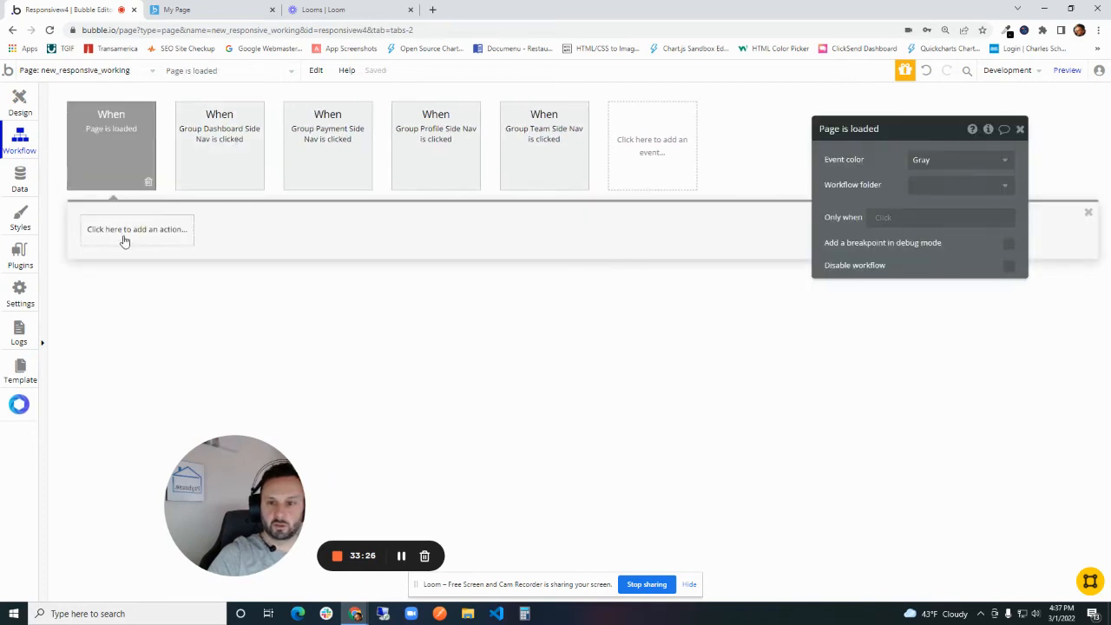
# - Paste the copied Go to page action into the Page is loaded workflow and set its v parameter to dashboard
pyautogui.rightClick(124, 242)
pyautogui.click(152, 249)
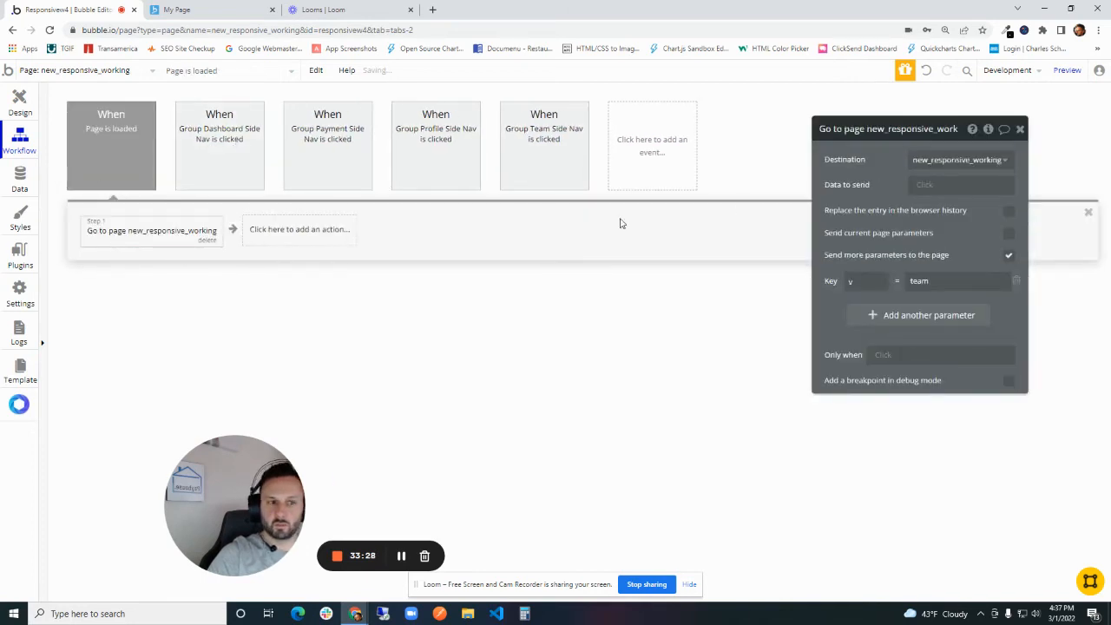
pyautogui.doubleClick(548, 287)
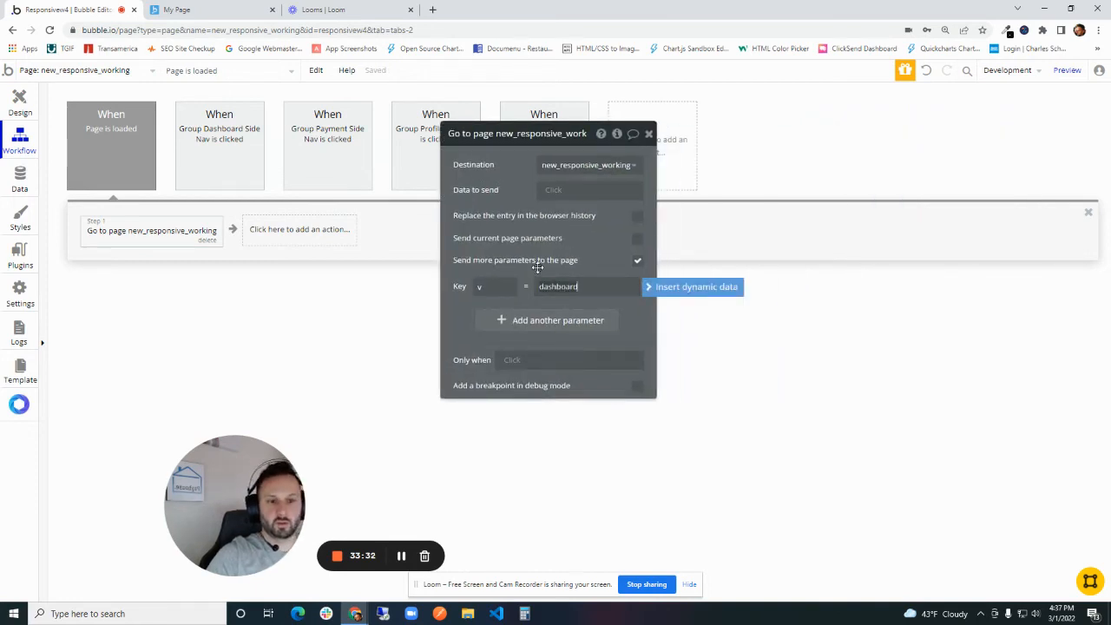
# - Restrict the page-load navigation action to run only when the v parameter from the page URL is empty
pyautogui.click(504, 359)
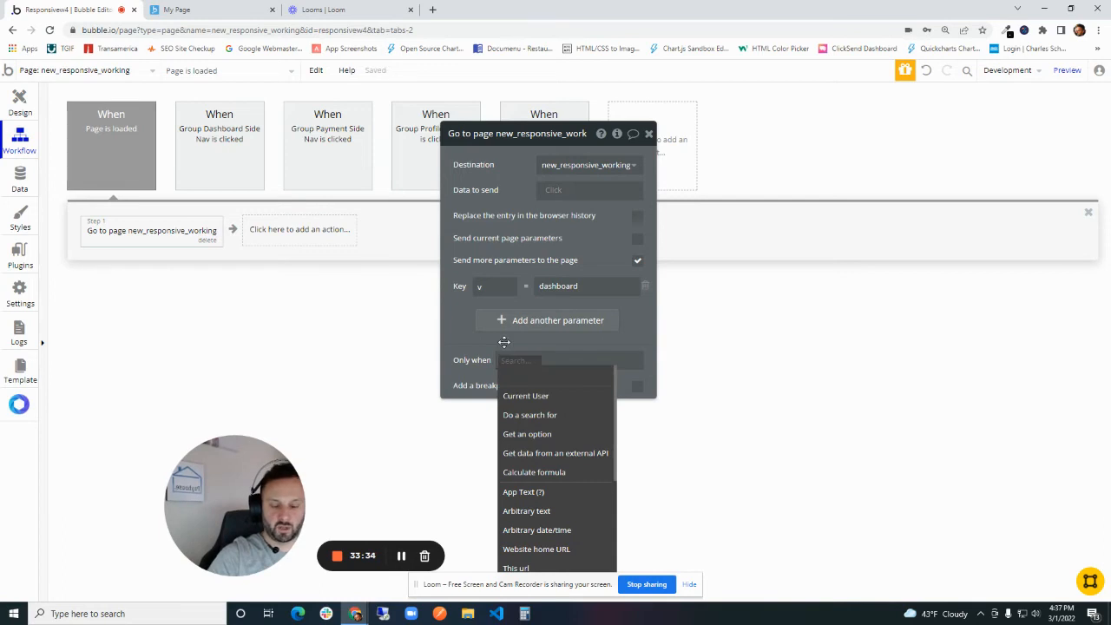
pyautogui.write('get')
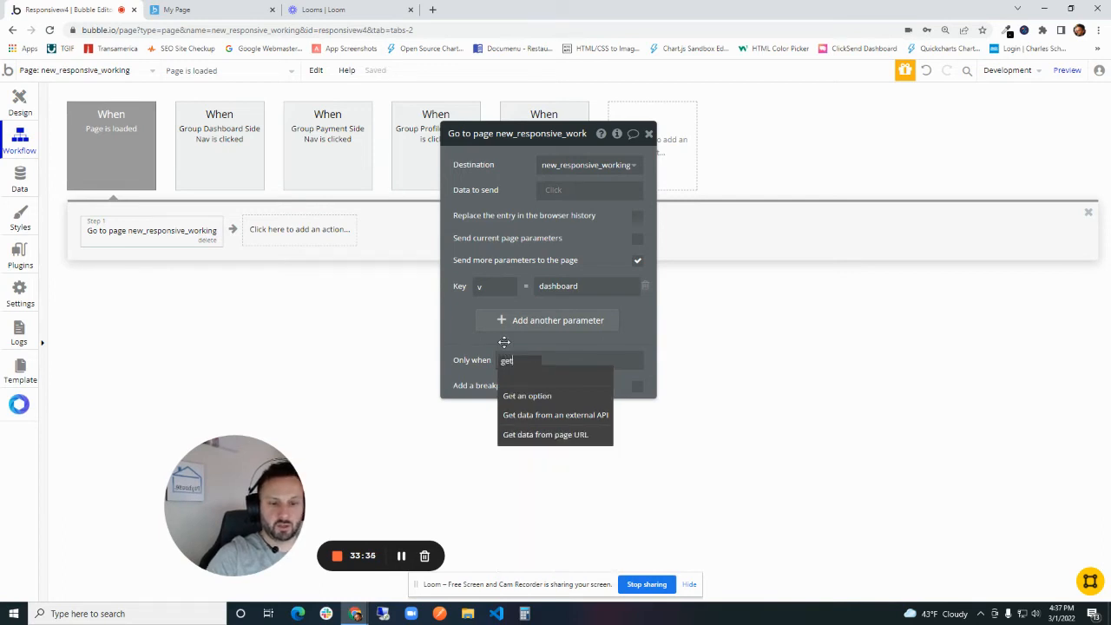
pyautogui.click(537, 440)
pyautogui.write('v')
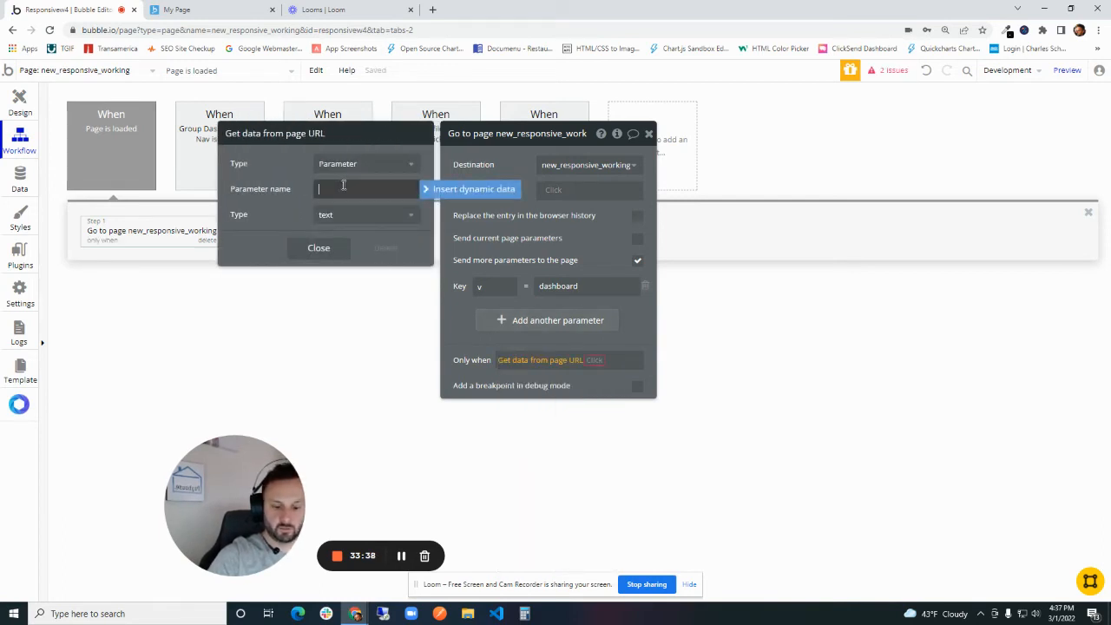
pyautogui.click(596, 363)
pyautogui.click(596, 362)
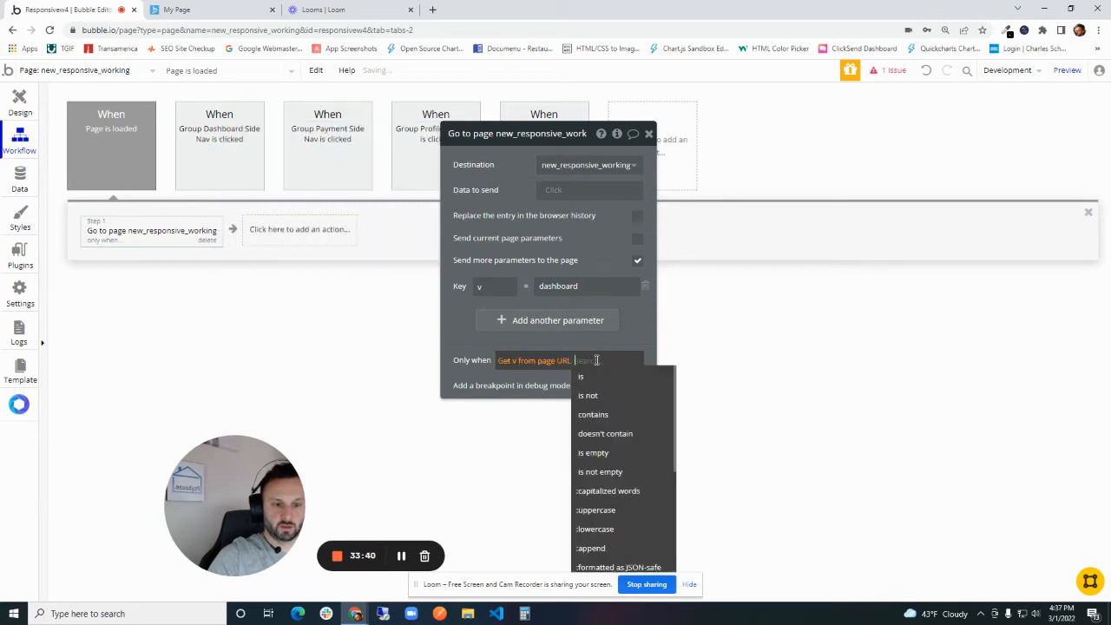
pyautogui.click(597, 453)
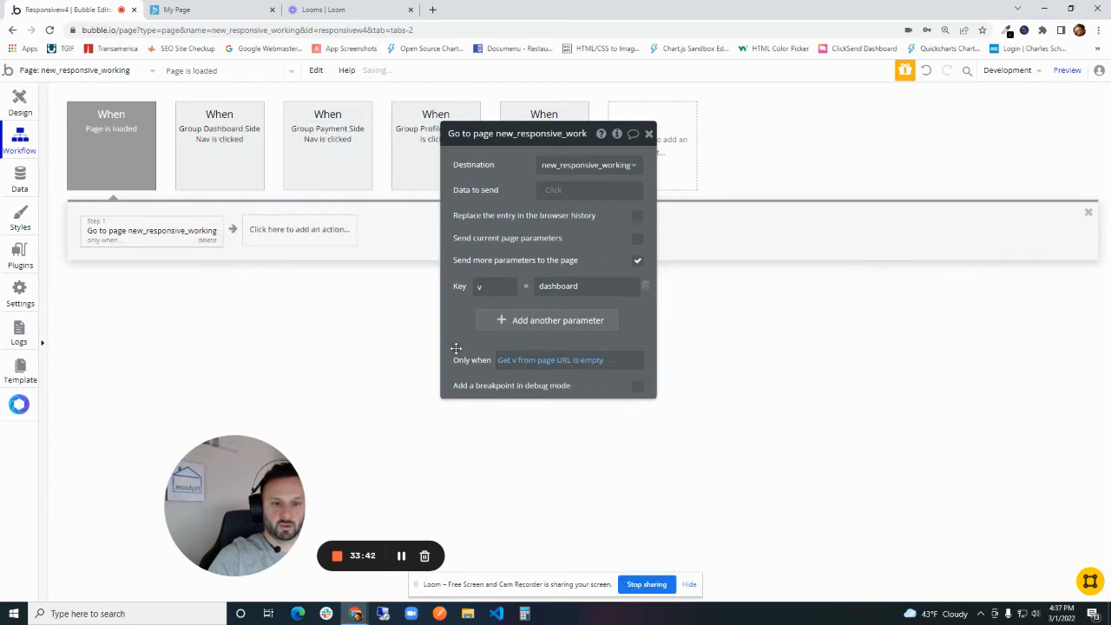
pyautogui.moveTo(456, 348); pyautogui.dragTo(473, 290)
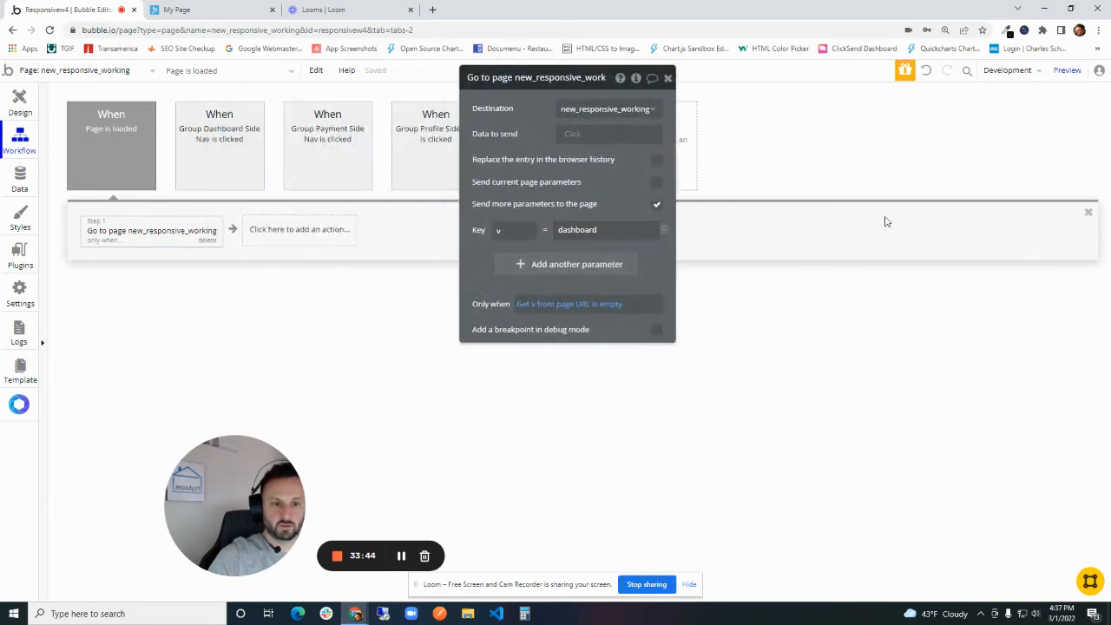
# - Preview the page and test its default view and the Team, Payment, Profile and Dashboard sidebar items
pyautogui.click(1067, 70)
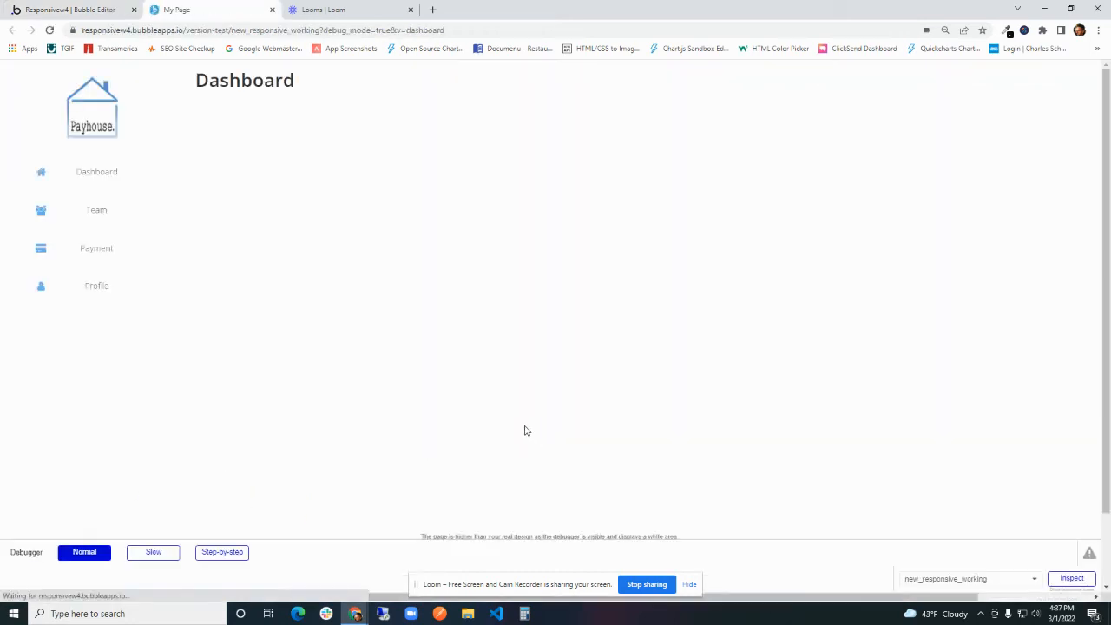
pyautogui.click(94, 214)
pyautogui.click(93, 250)
pyautogui.click(91, 300)
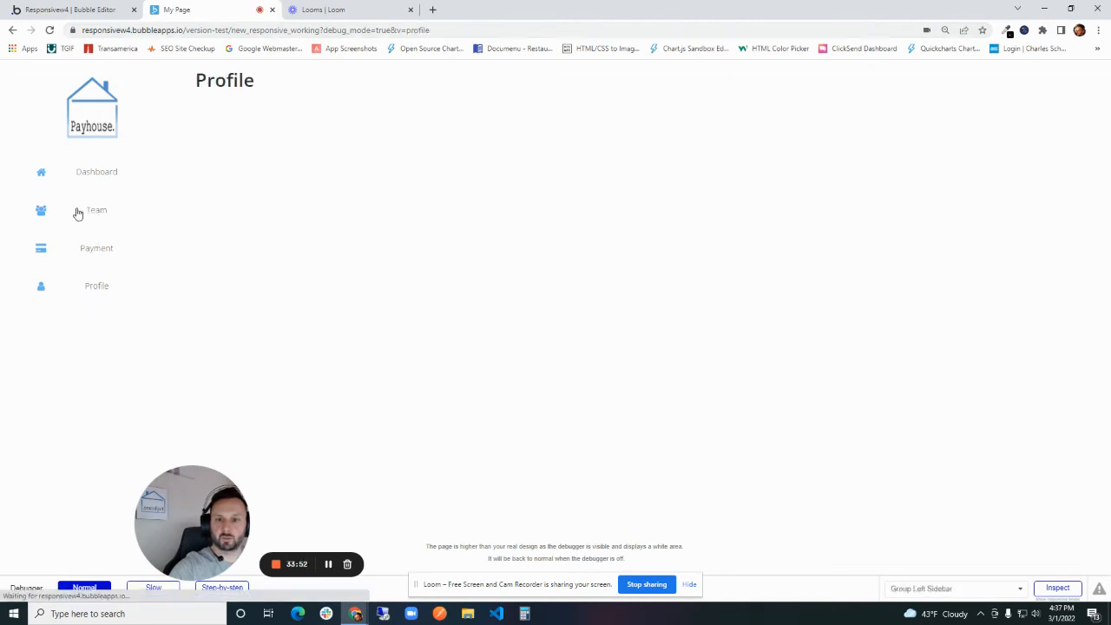
pyautogui.click(92, 174)
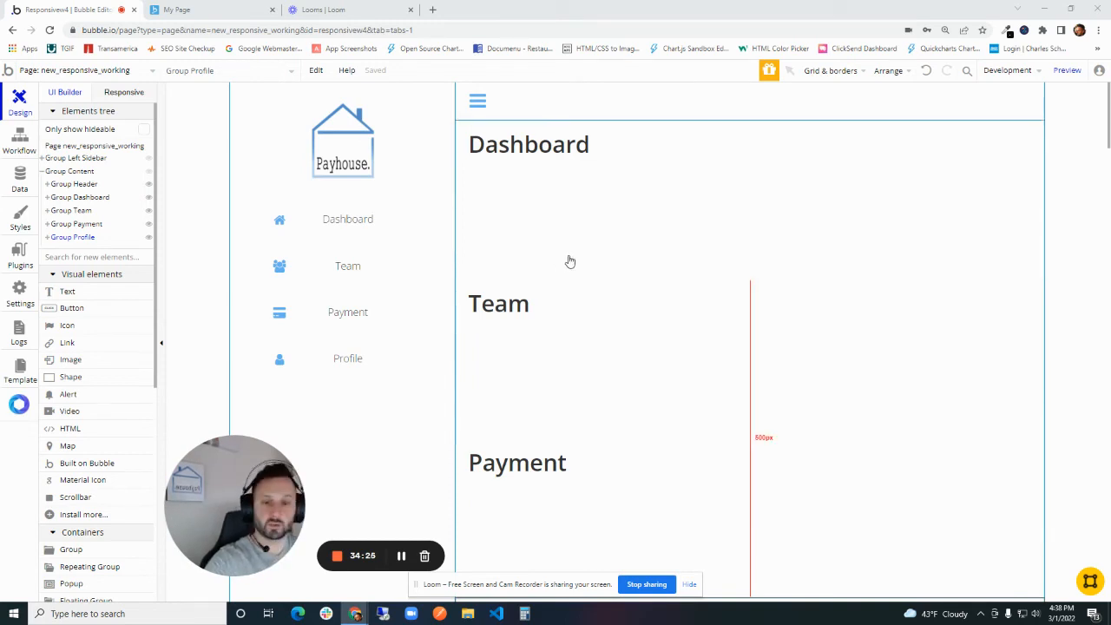
# - Draw a repeating group about 285 by 136 px below the Team heading inside Group Team
pyautogui.scroll(-1, 685, 331)
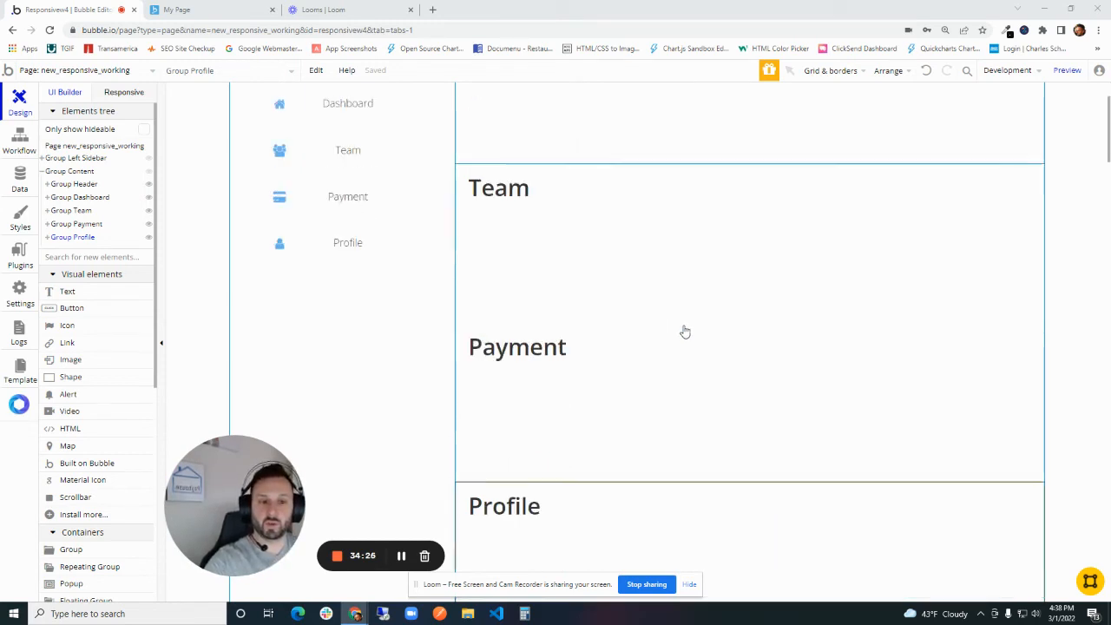
pyautogui.click(700, 247)
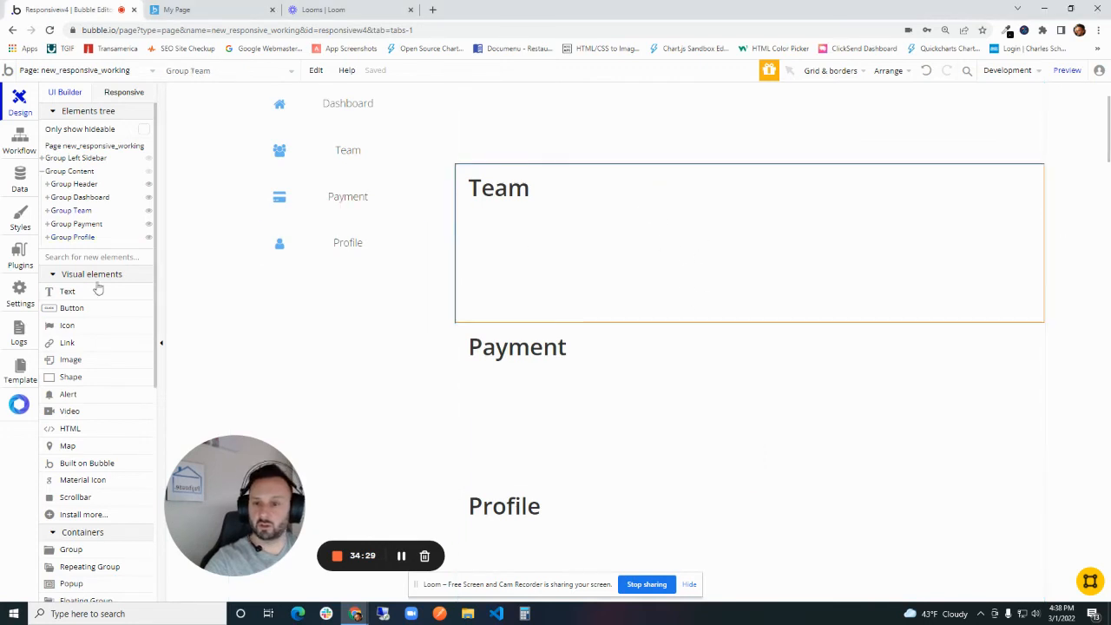
pyautogui.scroll(-2, 71, 305)
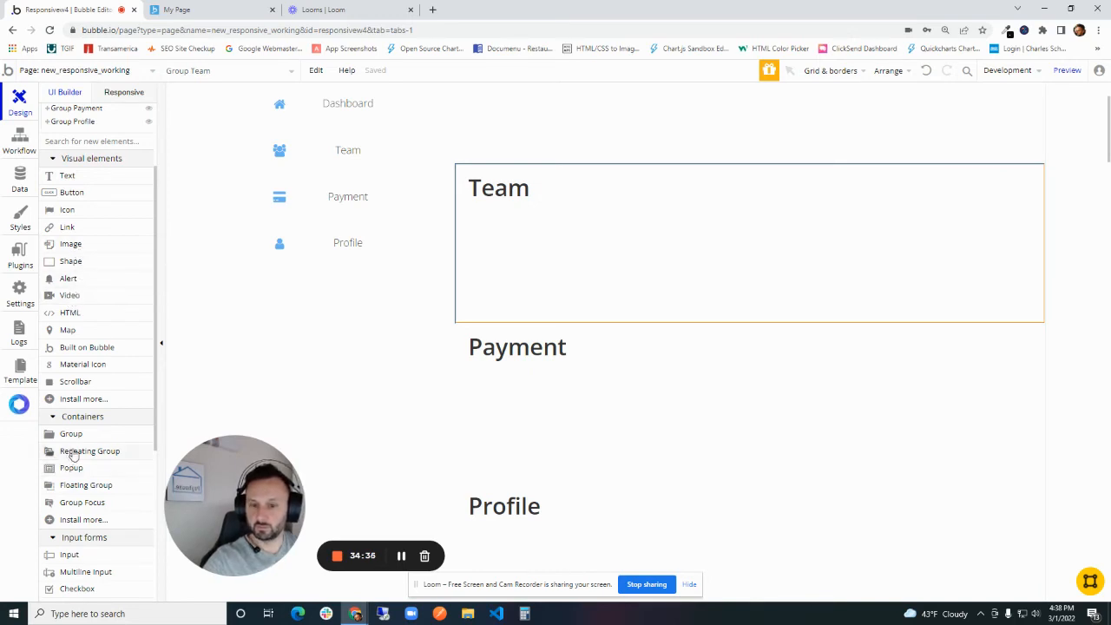
pyautogui.click(78, 452)
pyautogui.moveTo(536, 222); pyautogui.dragTo(718, 312)
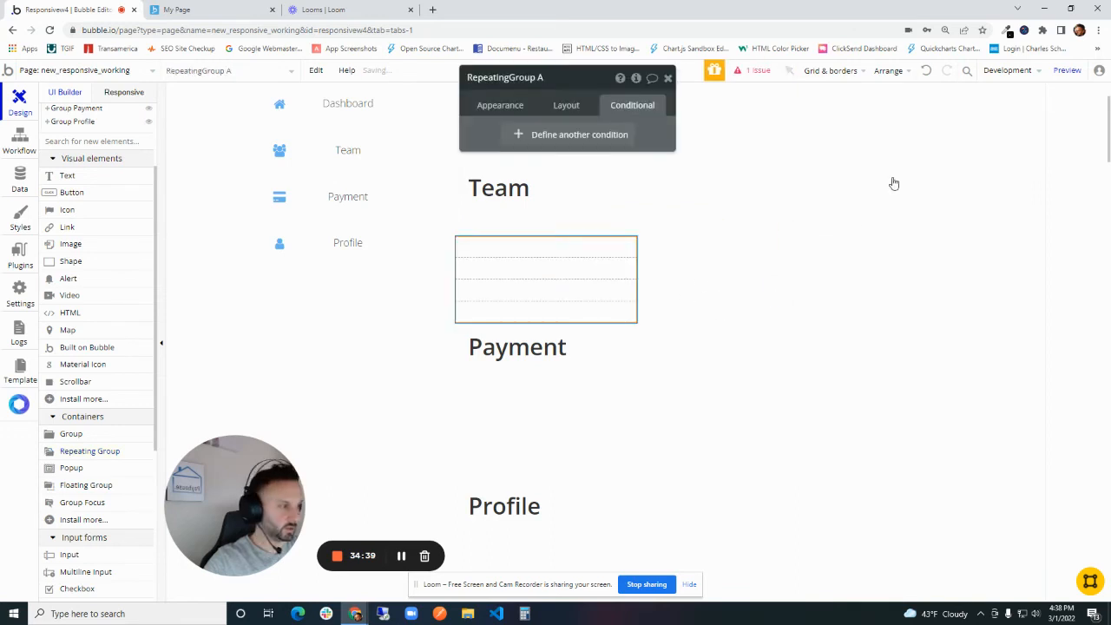
# - Rename the new repeating group to RepeatingGroup Team and set its type of content to User
pyautogui.click(489, 108)
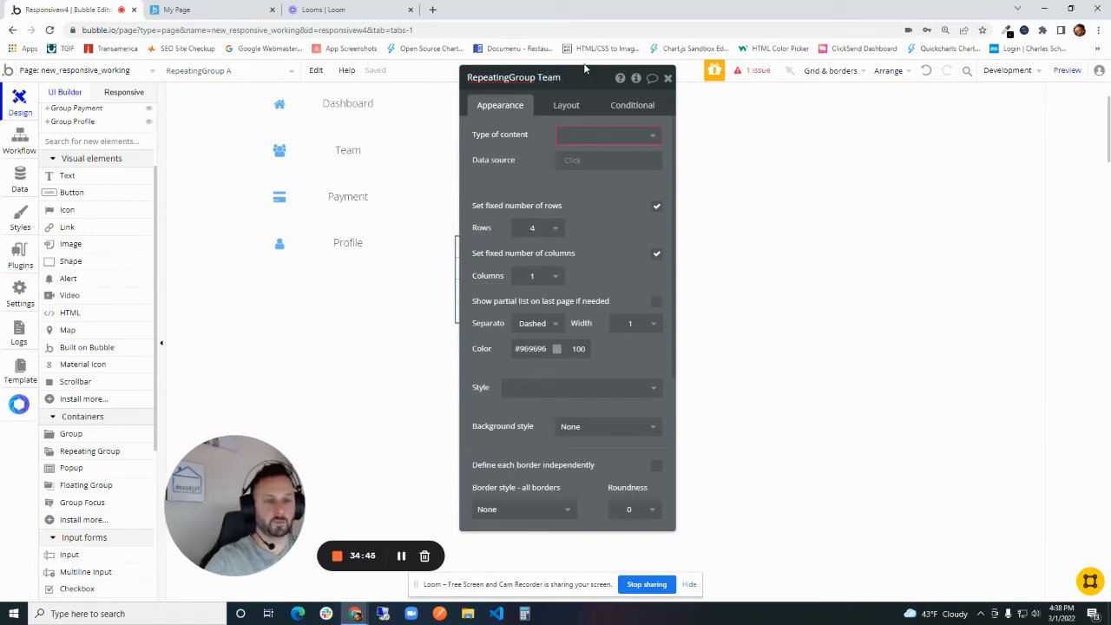
pyautogui.click(587, 136)
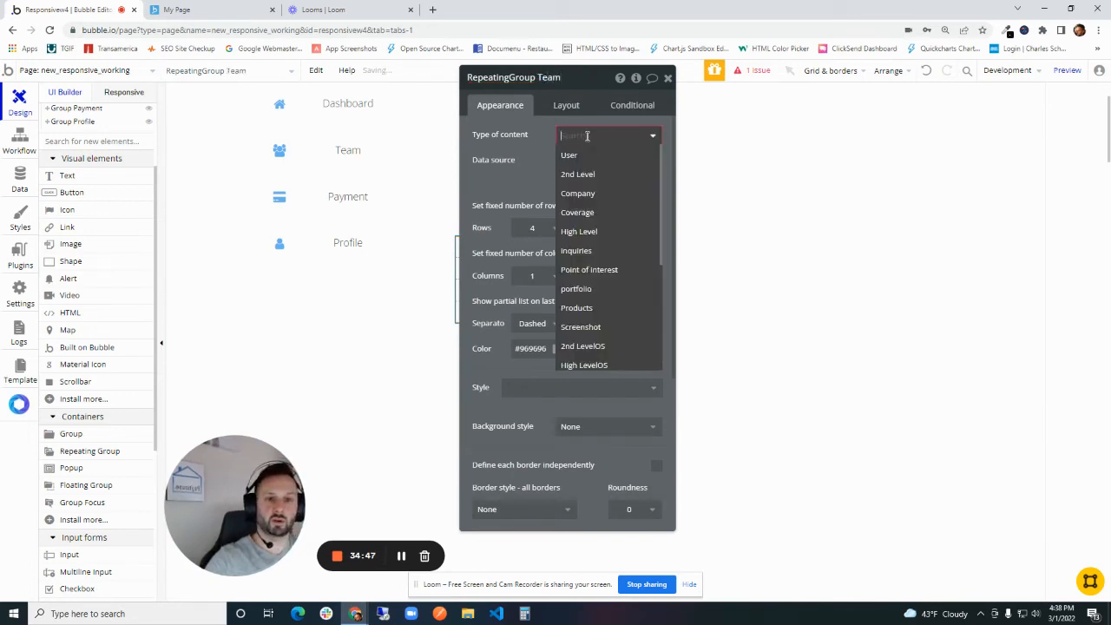
pyautogui.click(587, 158)
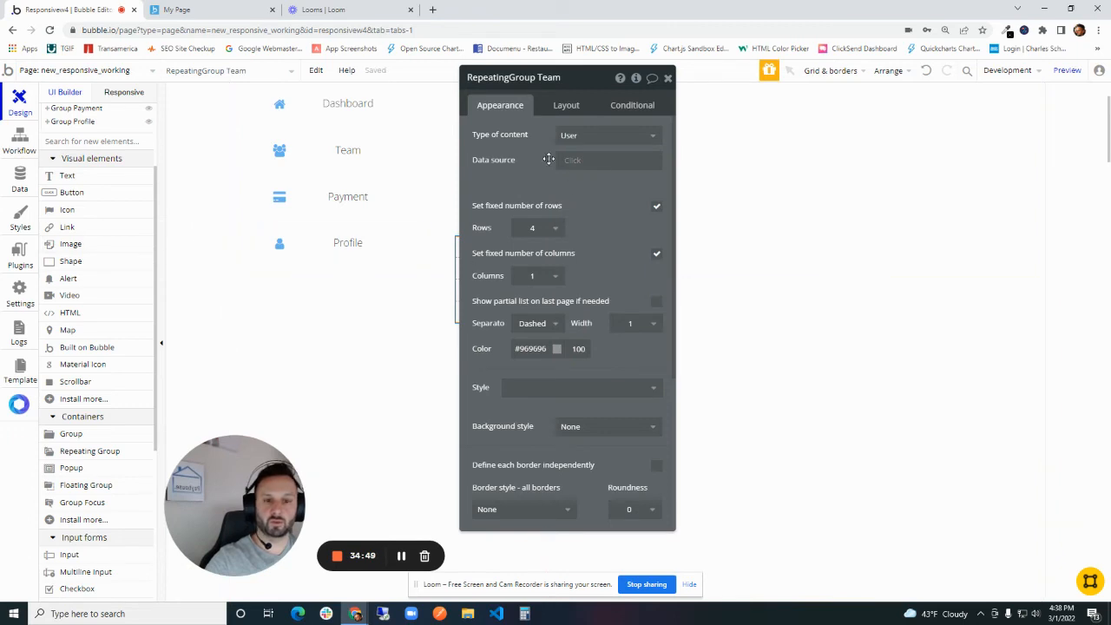
# - Set the repeating group's data source to a search for Users
pyautogui.click(465, 178)
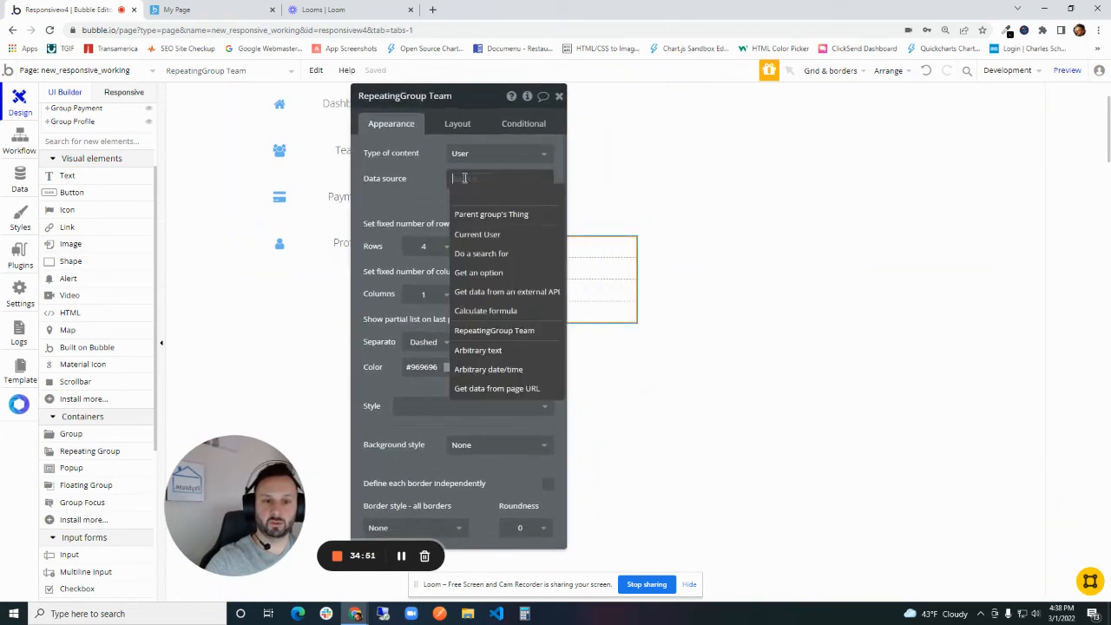
pyautogui.click(508, 253)
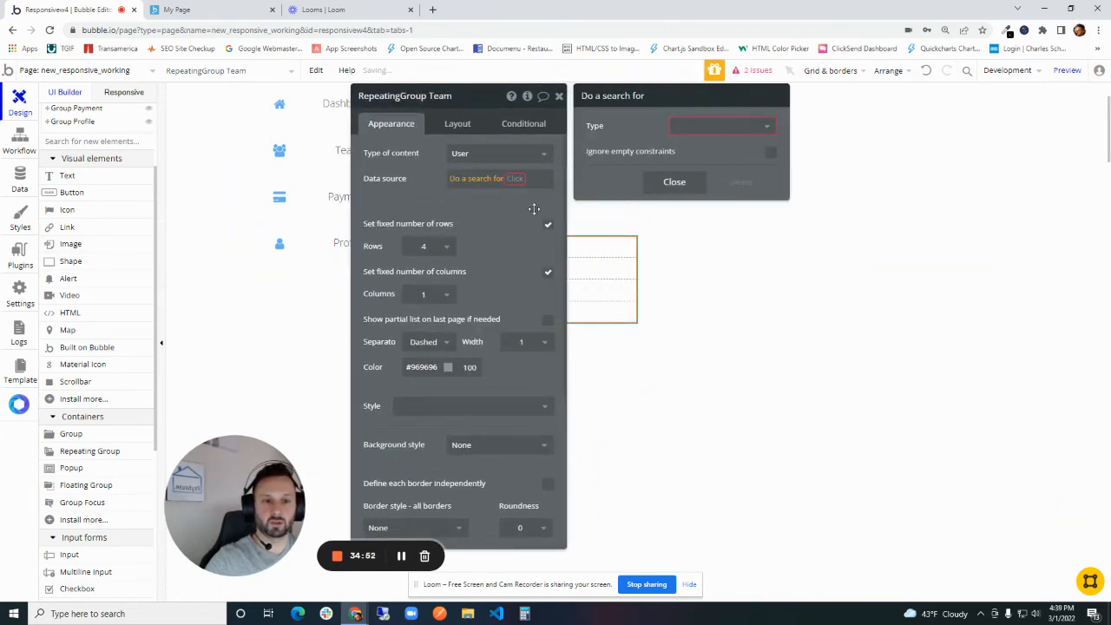
pyautogui.click(725, 129)
pyautogui.click(711, 148)
pyautogui.moveTo(423, 204); pyautogui.dragTo(833, 168)
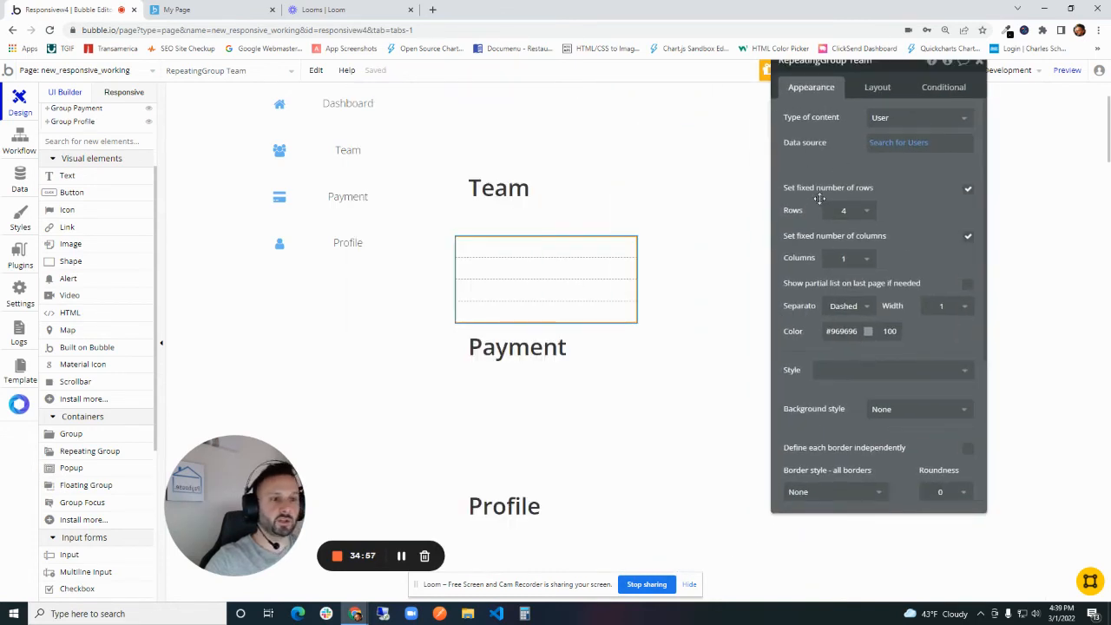
# - Remove the repeating group's fixed row and column counts, and set its minimum row height and column width to 350 px
pyautogui.click(968, 189)
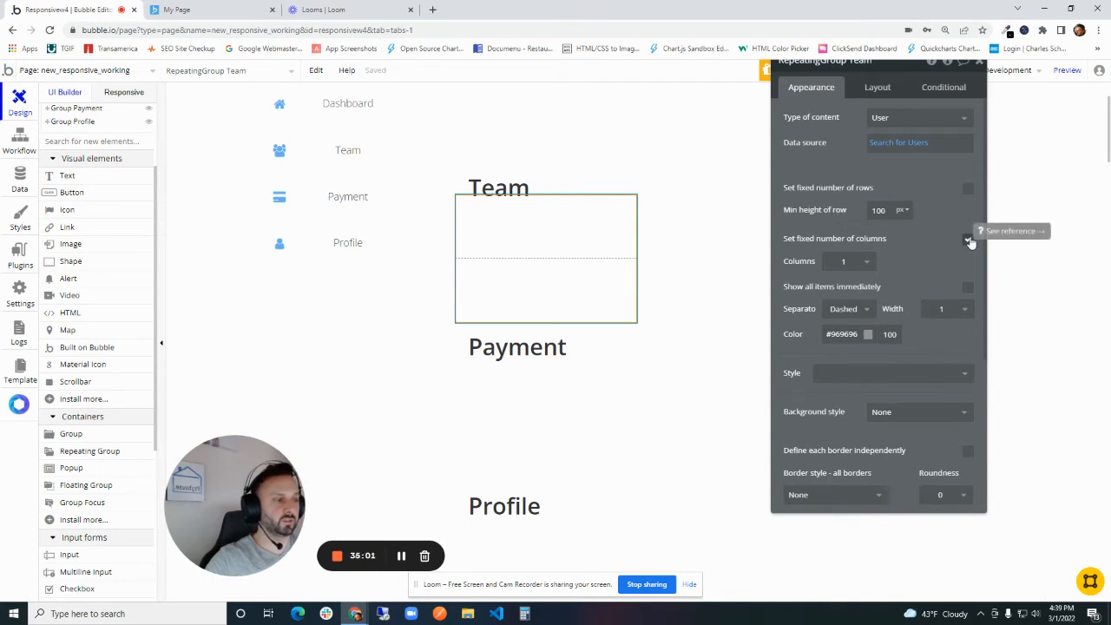
pyautogui.click(969, 239)
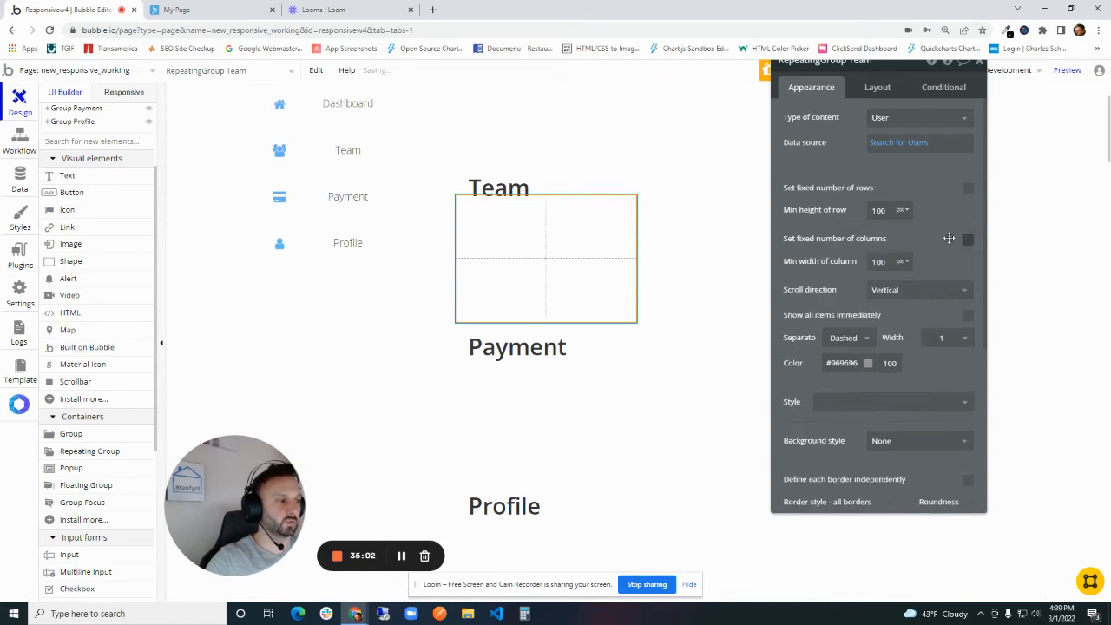
pyautogui.click(887, 217)
pyautogui.write('350')
pyautogui.press('Tab')
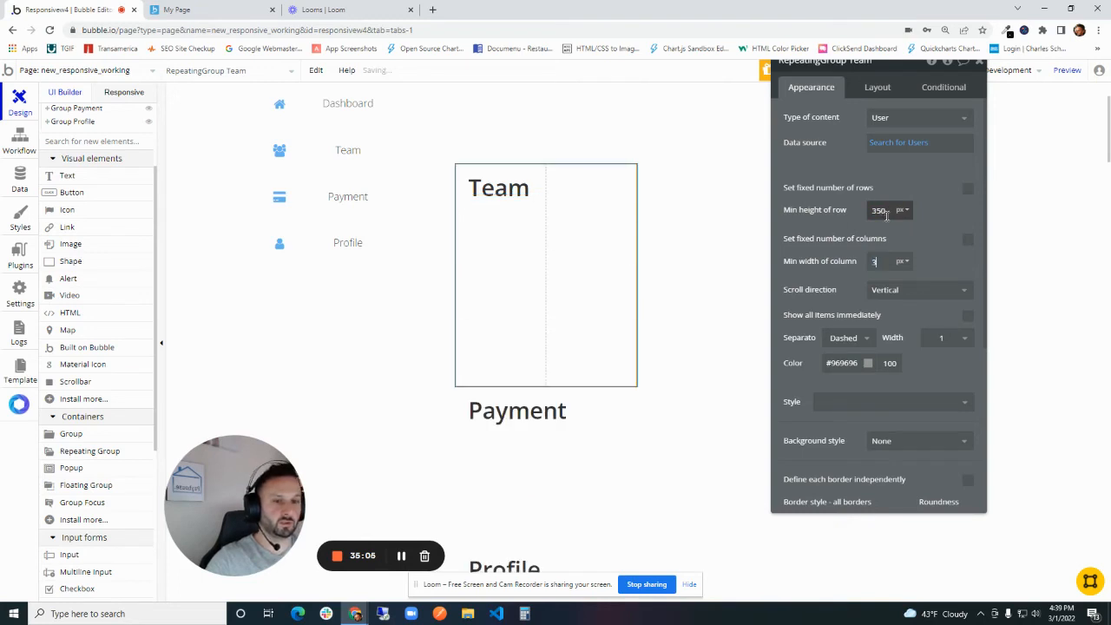
pyautogui.write('350')
pyautogui.press('Tab')
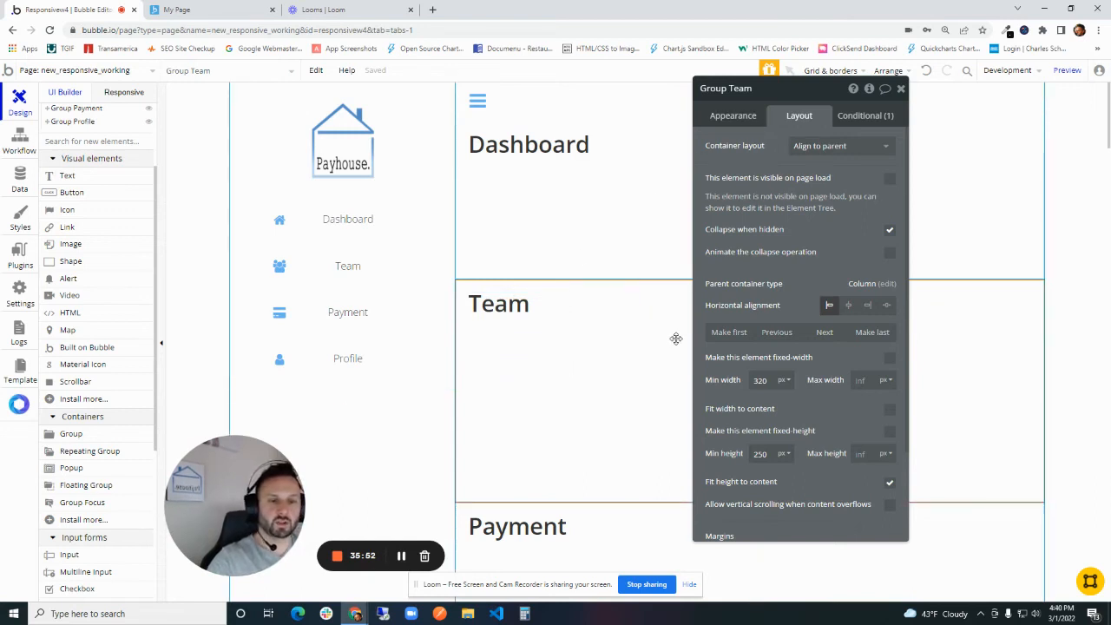
# - Change Group Team's container layout to Column
pyautogui.moveTo(743, 126); pyautogui.dragTo(627, 196)
pyautogui.click(725, 215)
pyautogui.click(693, 295)
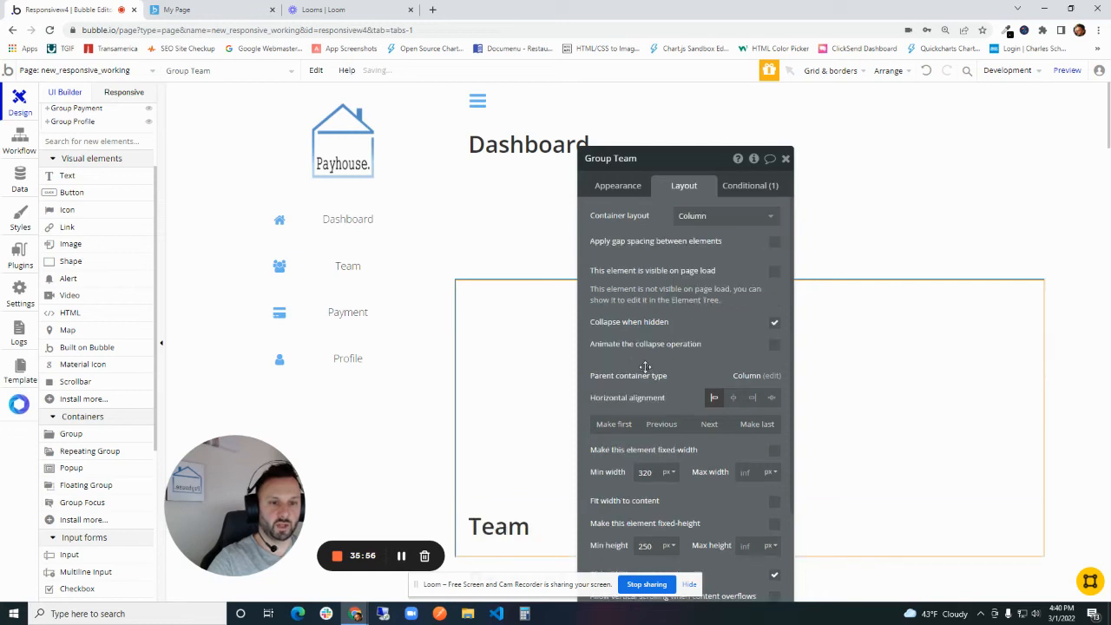
# - Move the Team heading text above the repeating group inside Group Team
pyautogui.click(541, 419)
pyautogui.click(540, 360)
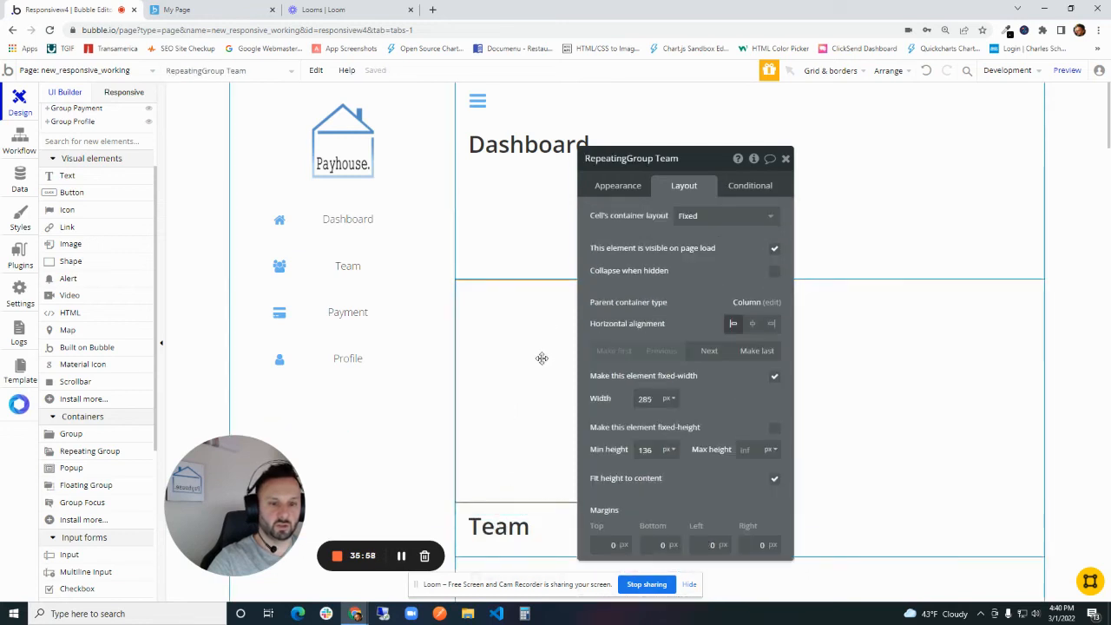
pyautogui.click(519, 521)
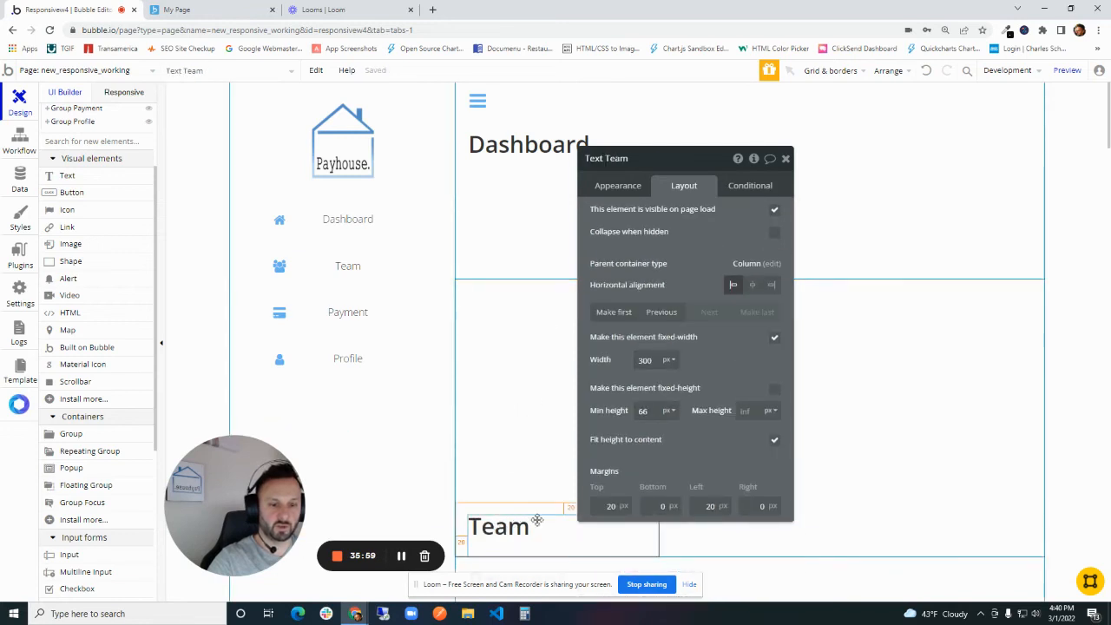
pyautogui.click(661, 314)
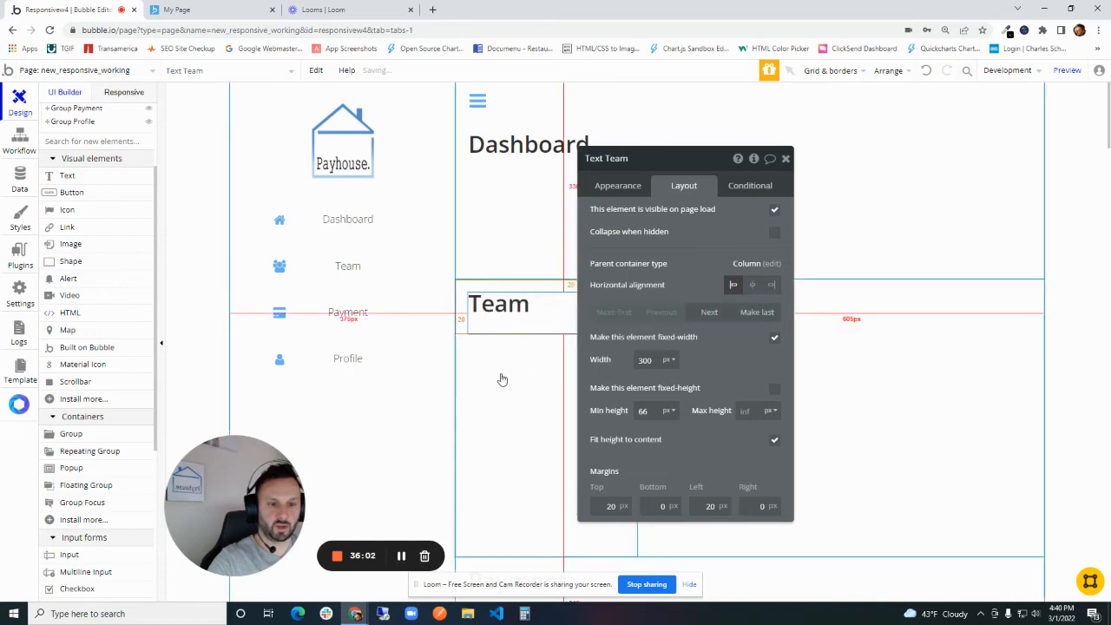
# - Set RepeatingGroup Team's cell layout to Column, remove its fixed width and stretch it across the parent container
pyautogui.click(524, 383)
pyautogui.moveTo(625, 276); pyautogui.dragTo(823, 191)
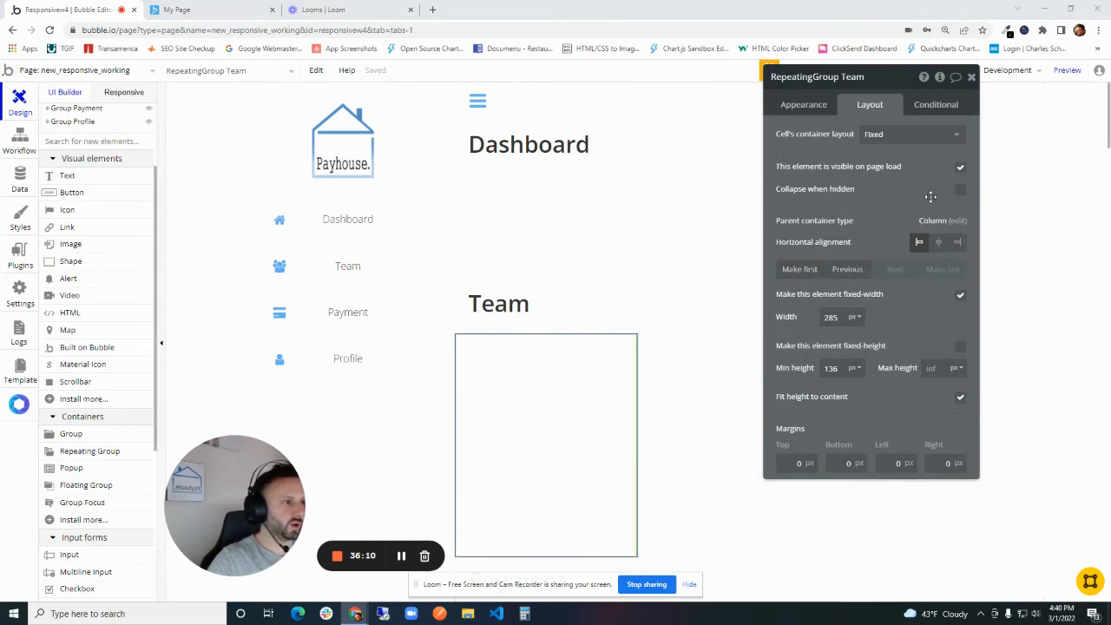
pyautogui.click(907, 134)
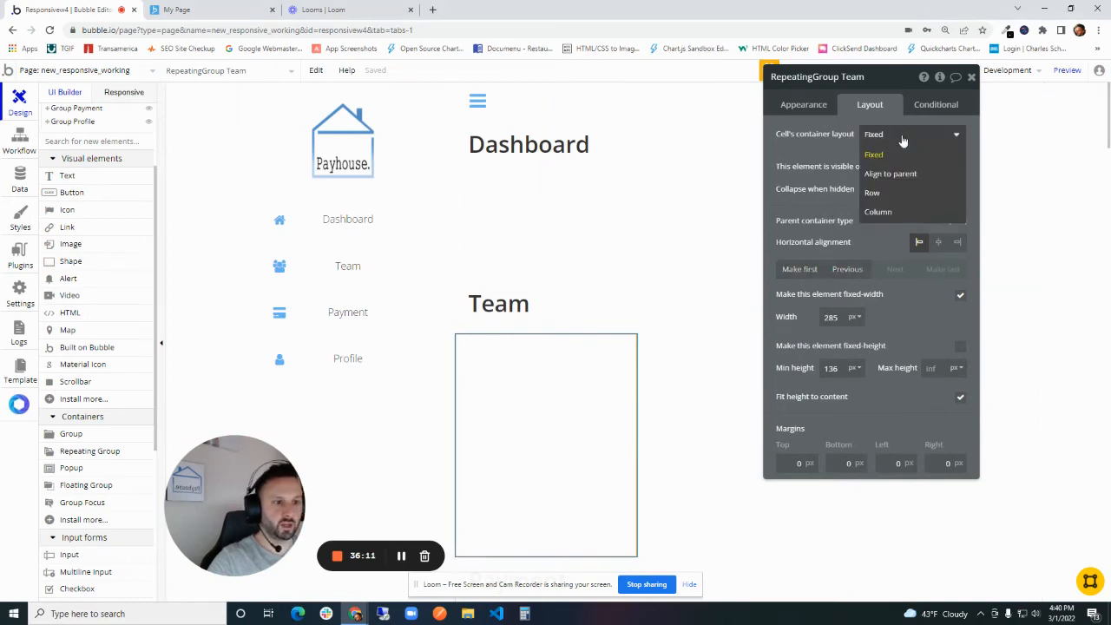
pyautogui.click(888, 212)
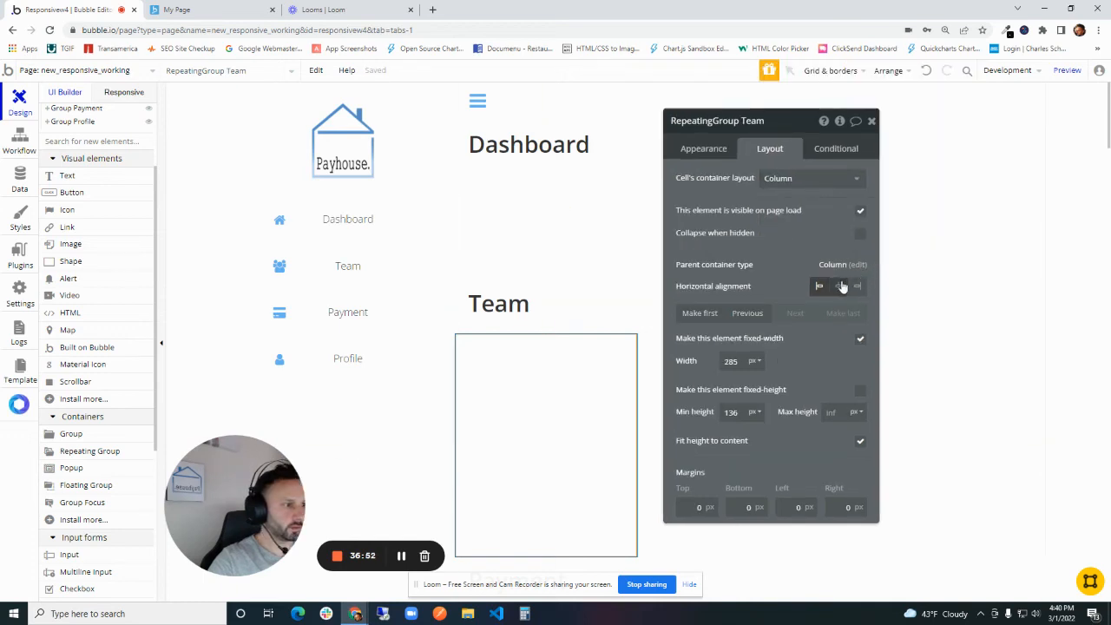
pyautogui.click(857, 344)
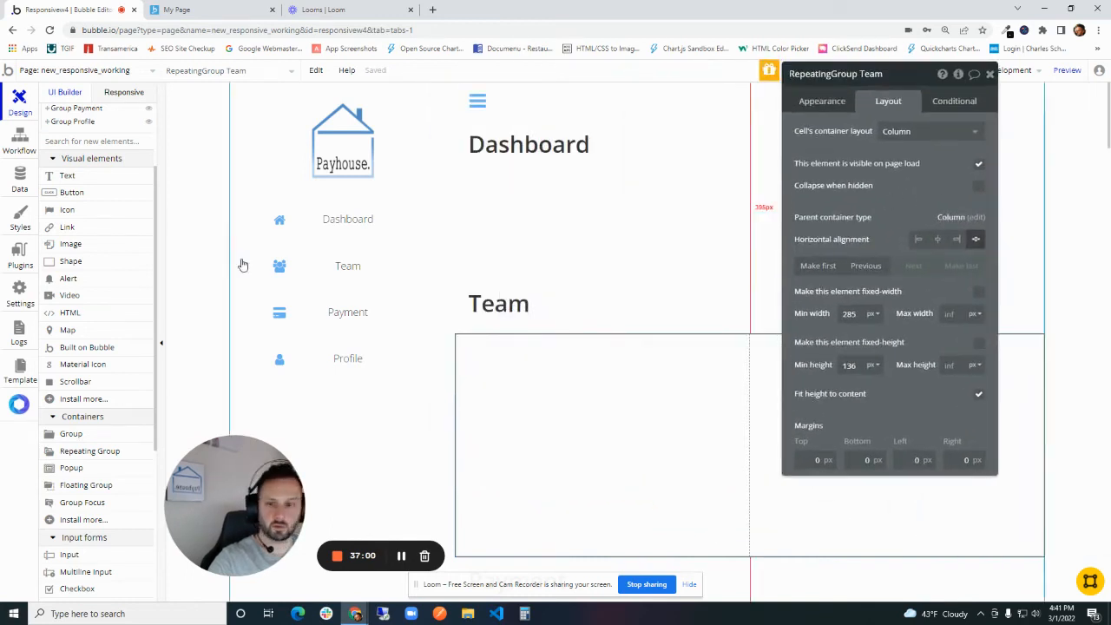
# - Add an image about 276 by 135 px to the repeating group's first cell, with Current cell's User's Headshot as its dynamic source
pyautogui.click(93, 246)
pyautogui.moveTo(515, 388)
pyautogui.mouseDown()
pyautogui.moveTo(697, 419)
pyautogui.moveTo(685, 437)
pyautogui.mouseUp()
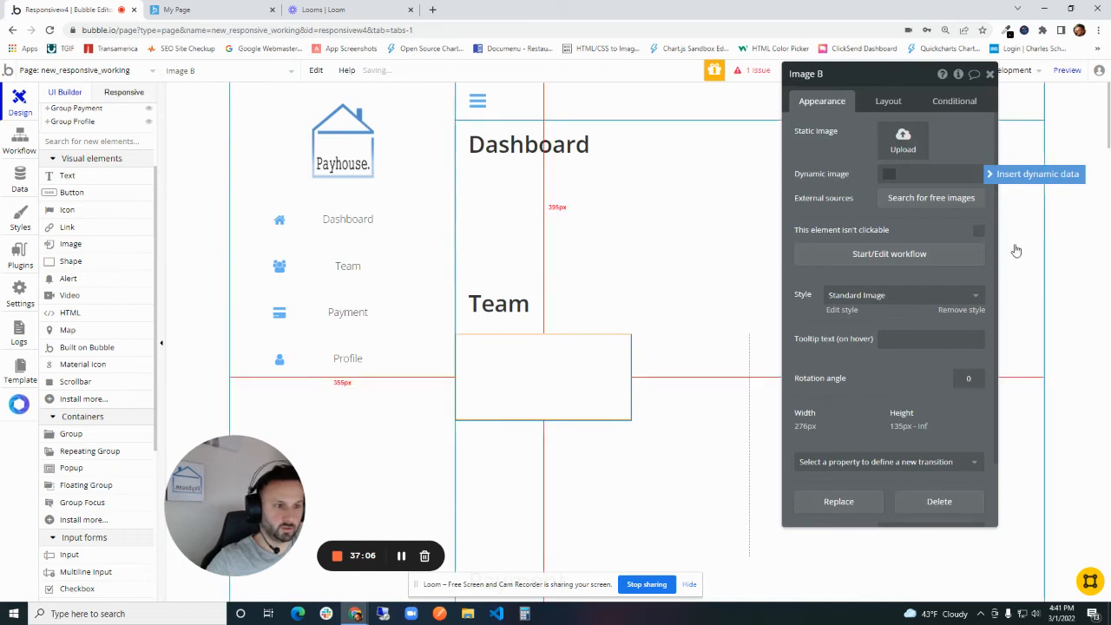
pyautogui.click(903, 141)
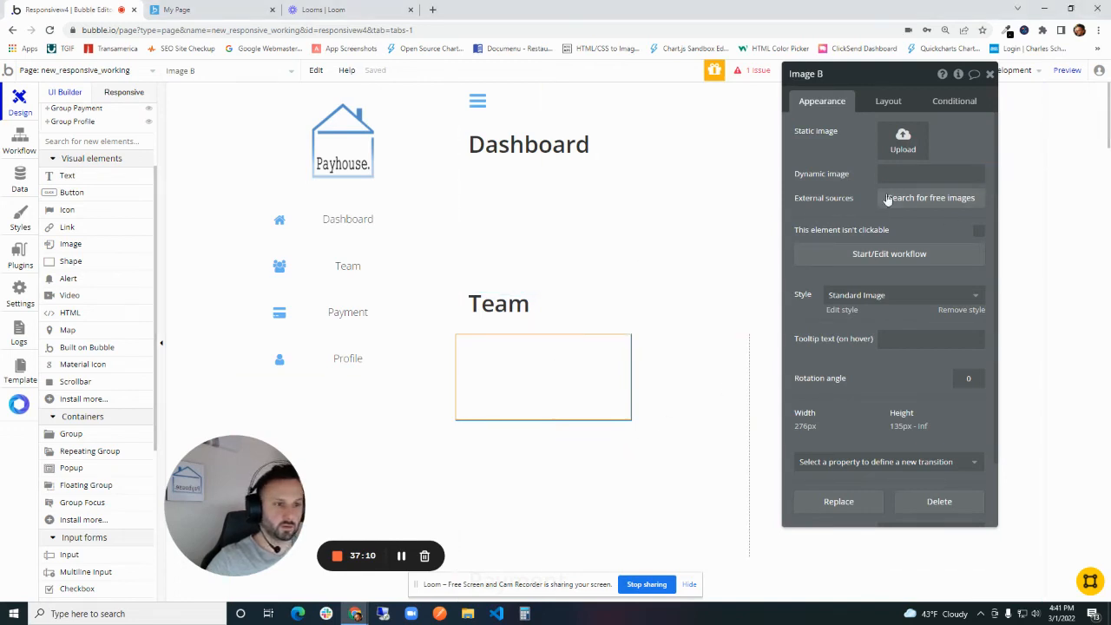
pyautogui.moveTo(866, 163); pyautogui.dragTo(641, 171)
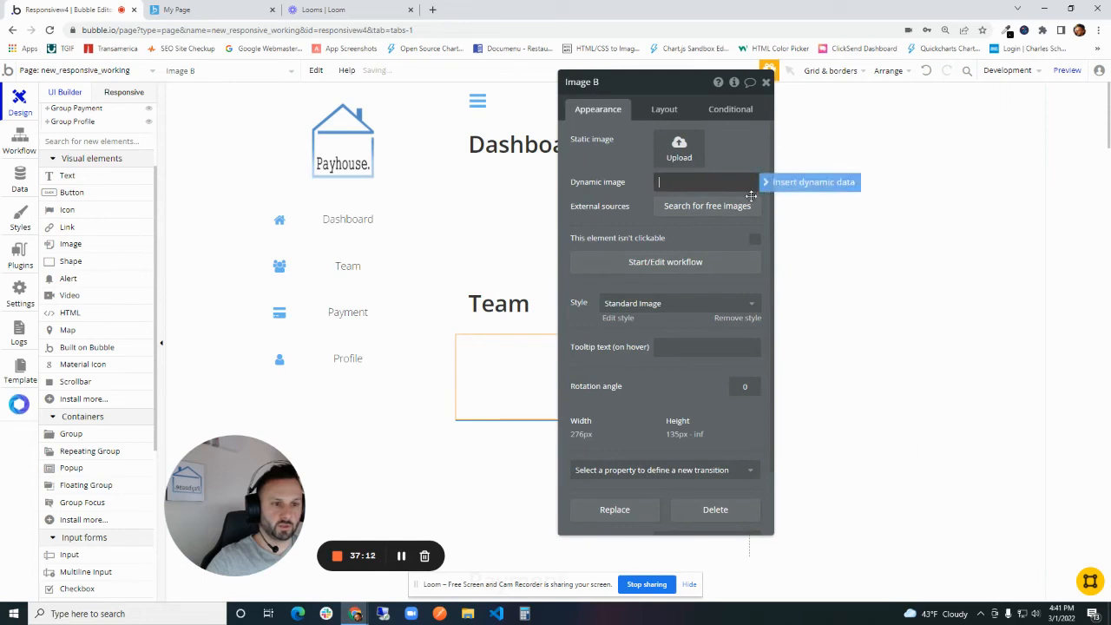
pyautogui.click(764, 182)
pyautogui.click(692, 222)
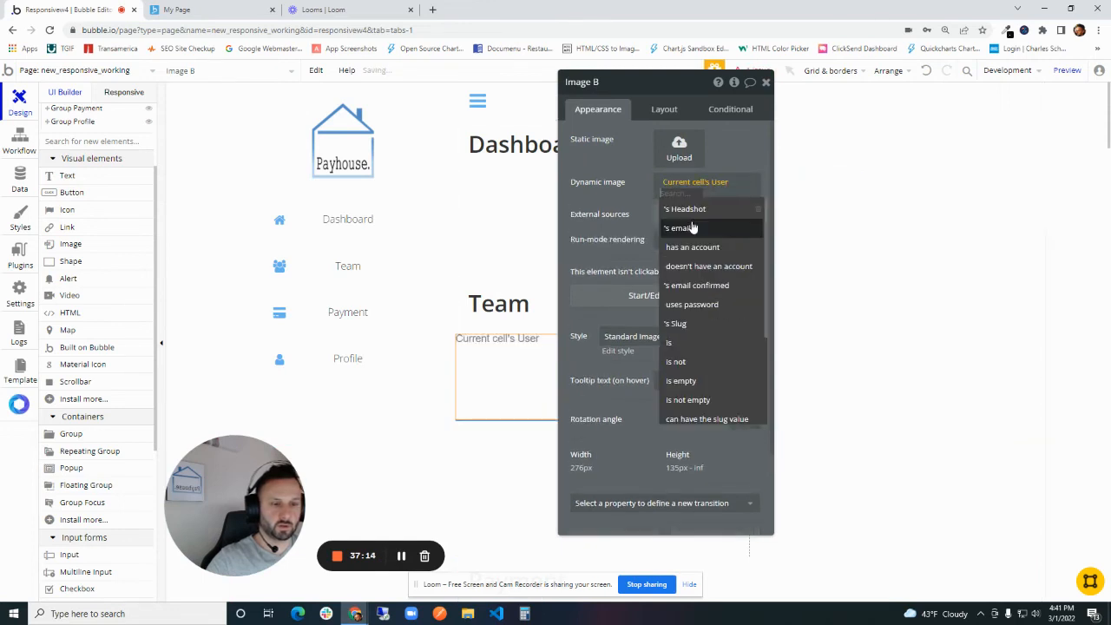
pyautogui.click(702, 212)
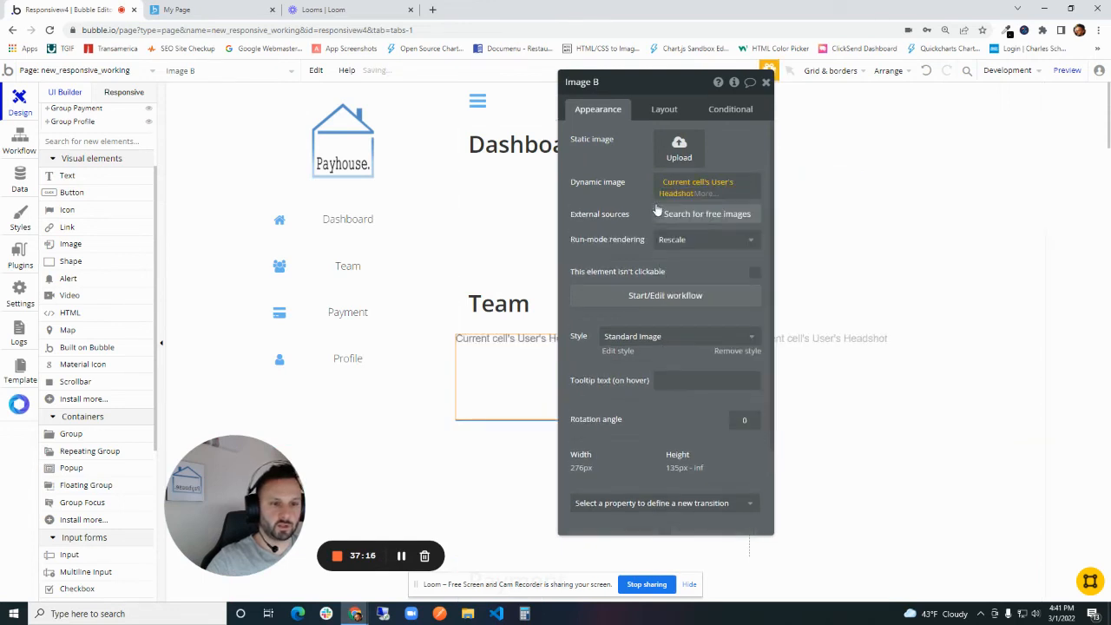
# - Process the headshot image with Imgix and enable resizing to fit the dimensions by cropping
pyautogui.click(702, 192)
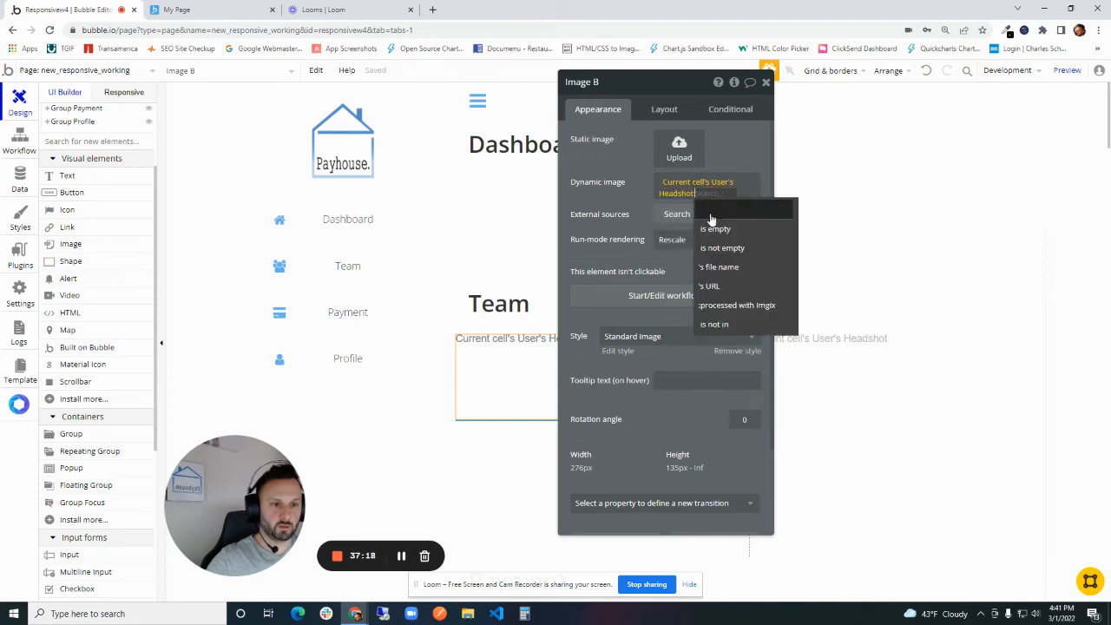
pyautogui.click(734, 304)
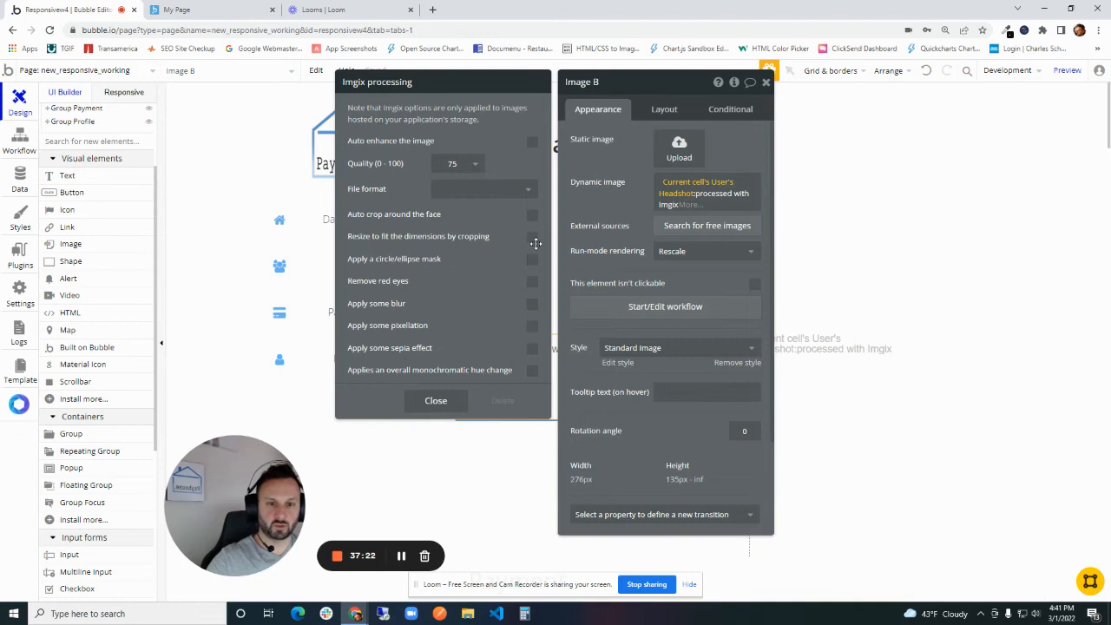
pyautogui.click(532, 237)
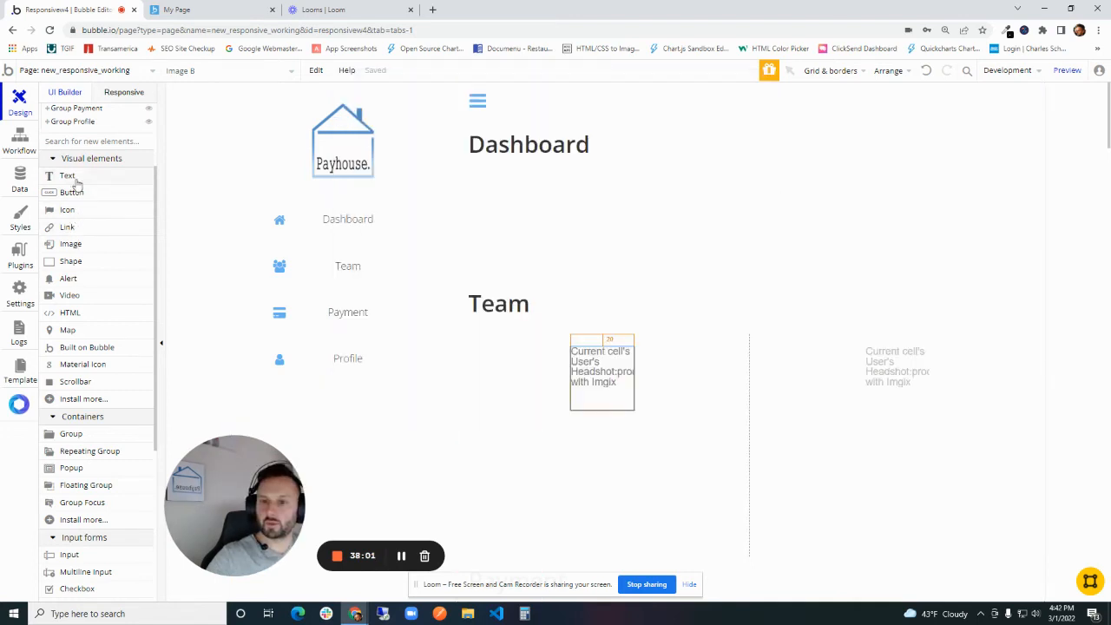
pyautogui.click(70, 177)
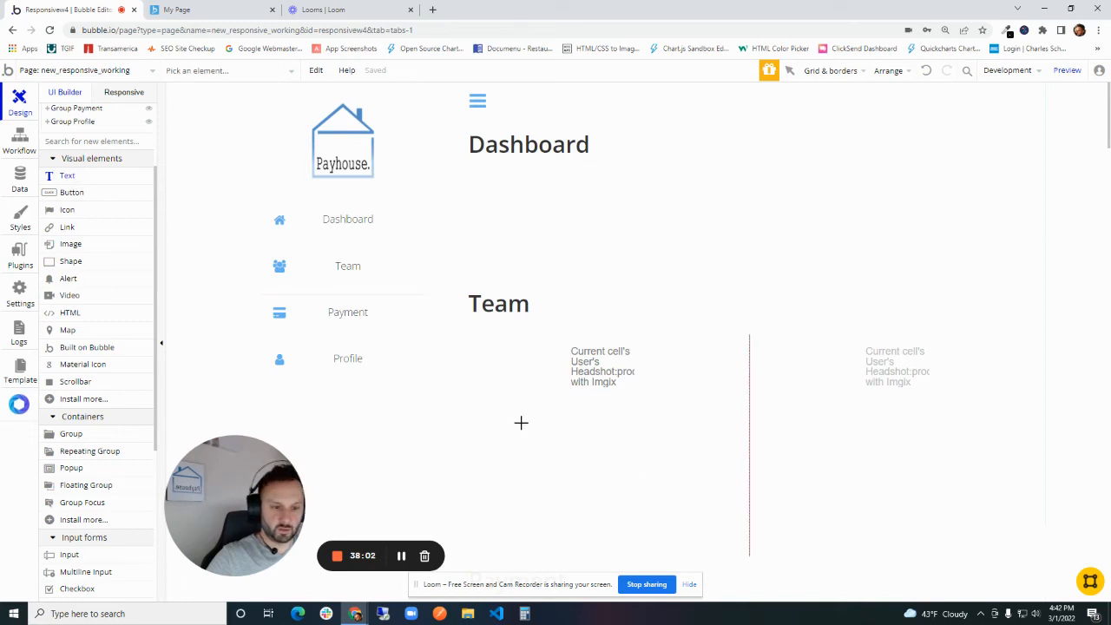
pyautogui.moveTo(521, 423); pyautogui.dragTo(714, 454)
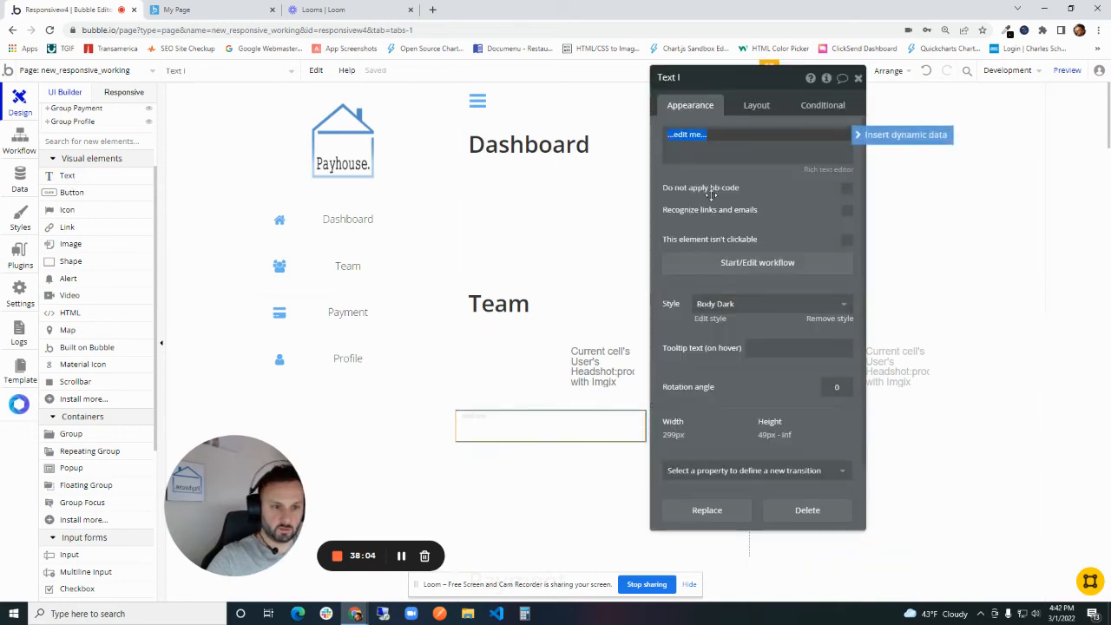
pyautogui.moveTo(711, 195); pyautogui.dragTo(602, 214)
pyautogui.click(617, 156)
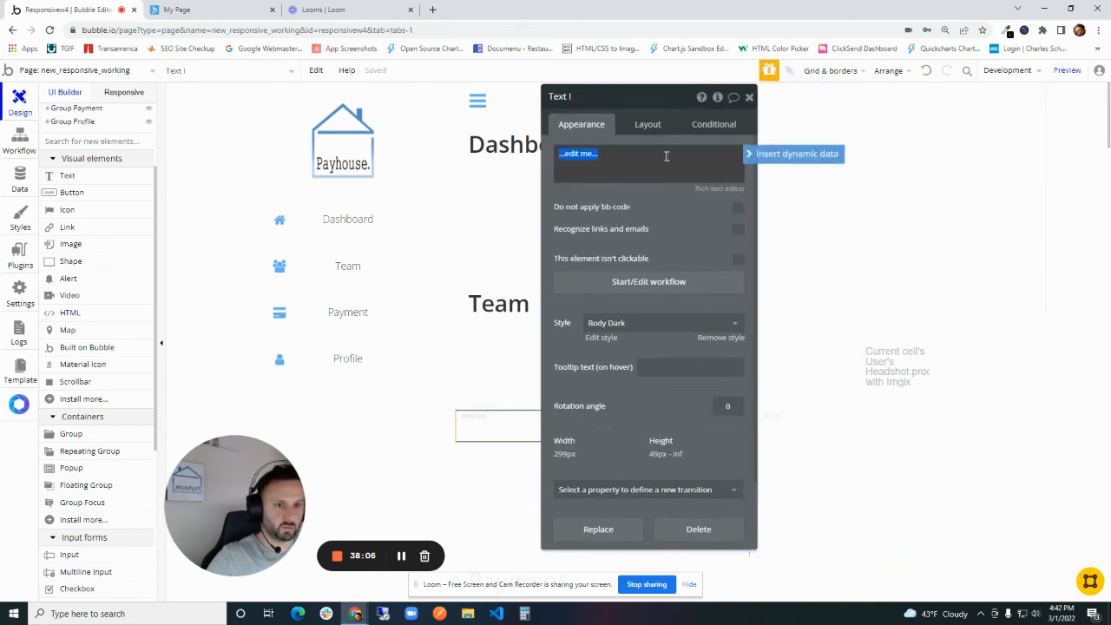
pyautogui.click(790, 155)
pyautogui.click(628, 188)
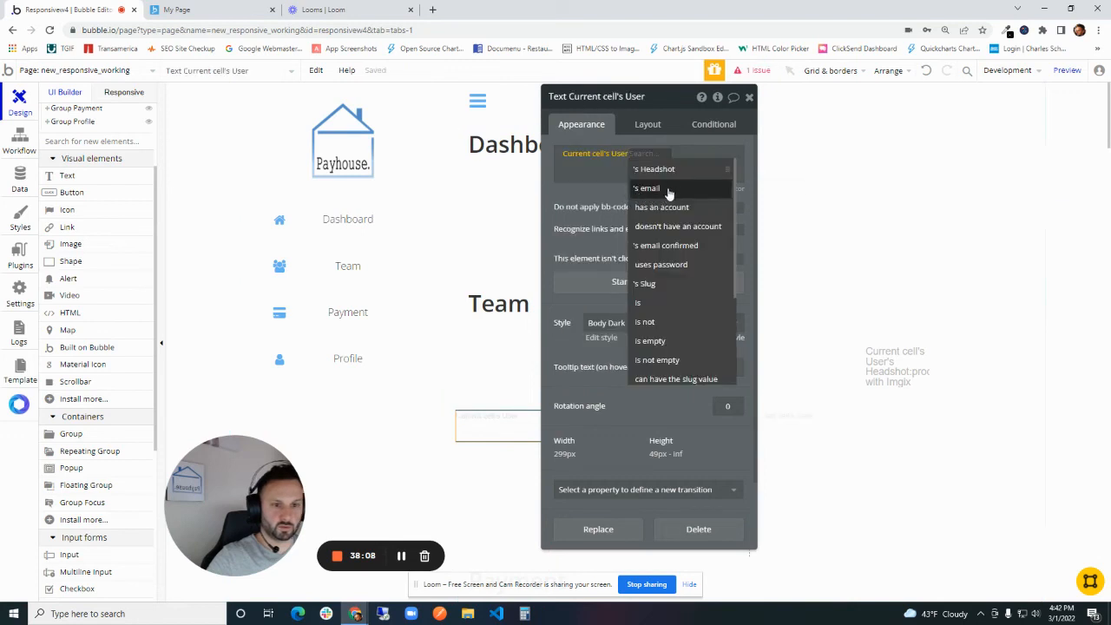
pyautogui.click(669, 192)
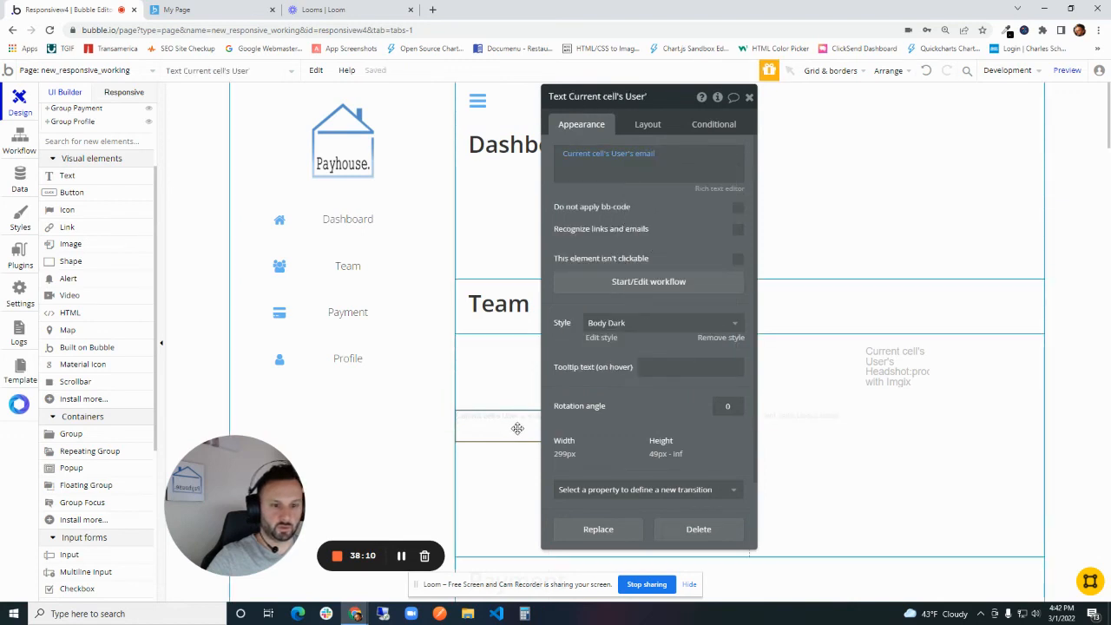
# - Give the email text a 20 px top margin and center it horizontally in the cell
pyautogui.click(648, 124)
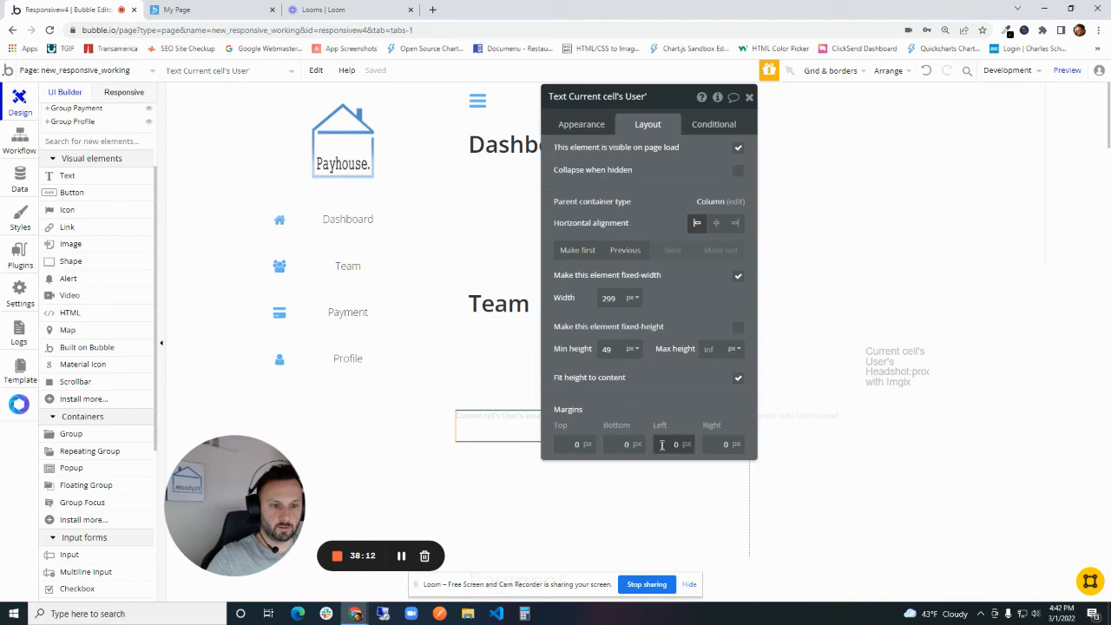
pyautogui.click(591, 445)
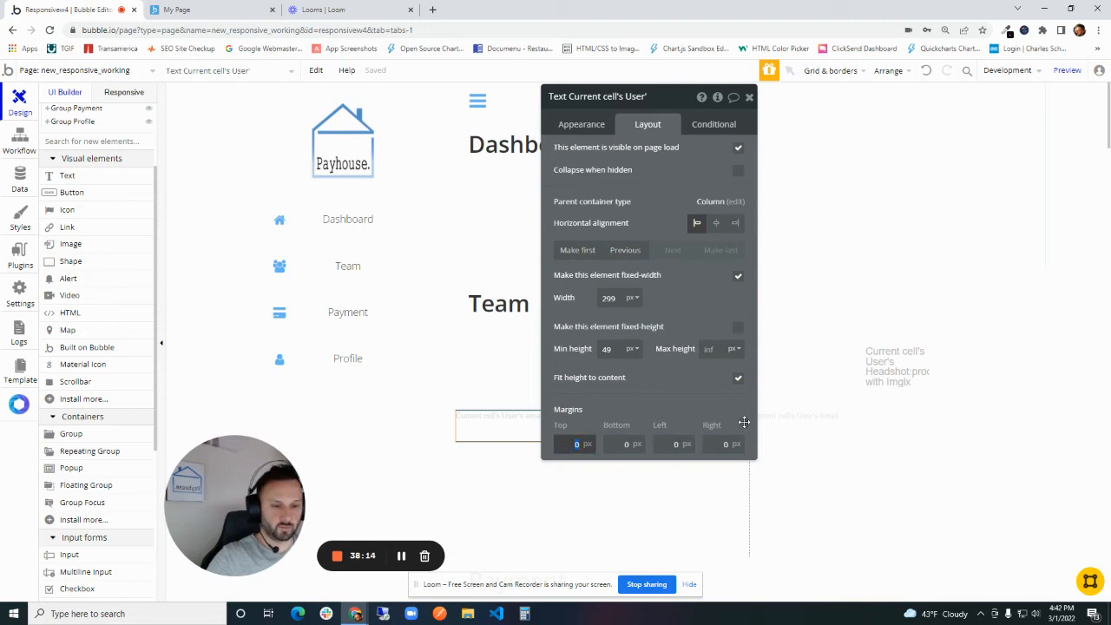
pyautogui.write('20')
pyautogui.moveTo(683, 285); pyautogui.dragTo(339, 302)
pyautogui.click(372, 240)
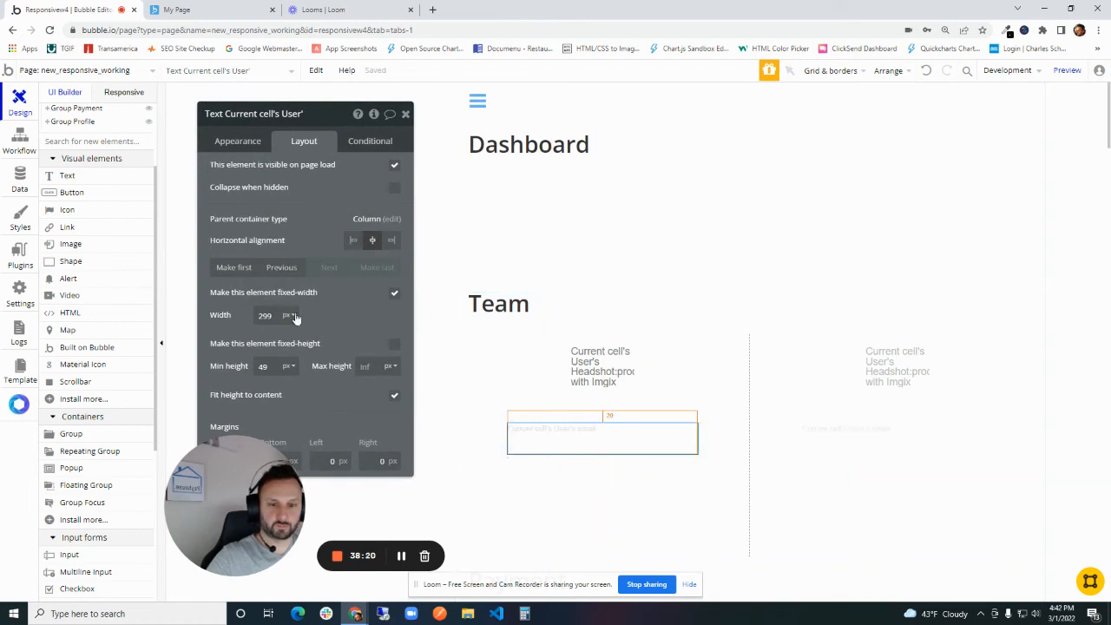
# - Apply the Benefitsdesription style to the email text and close its properties
pyautogui.click(242, 143)
pyautogui.click(272, 340)
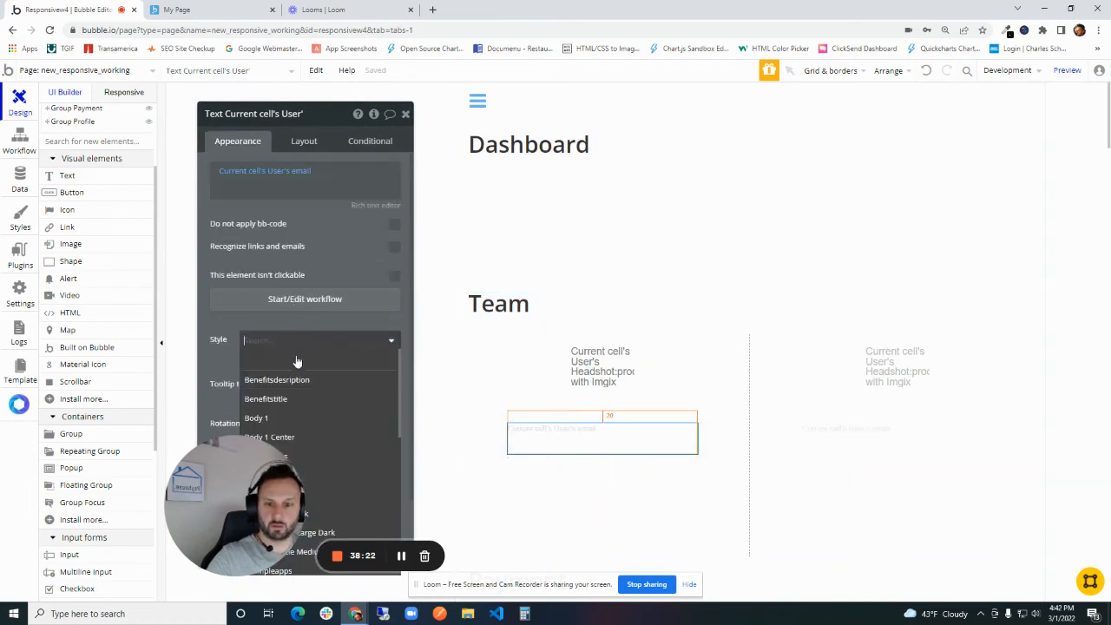
pyautogui.click(315, 381)
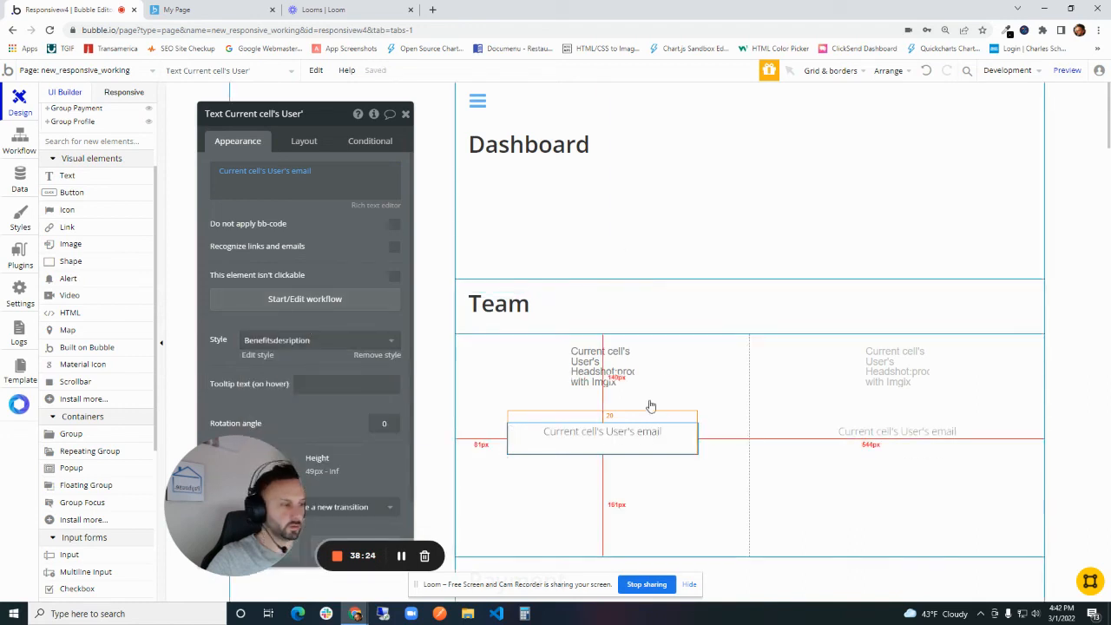
pyautogui.click(406, 113)
# - Add a button below the email text in the cell and label it Details
pyautogui.click(71, 192)
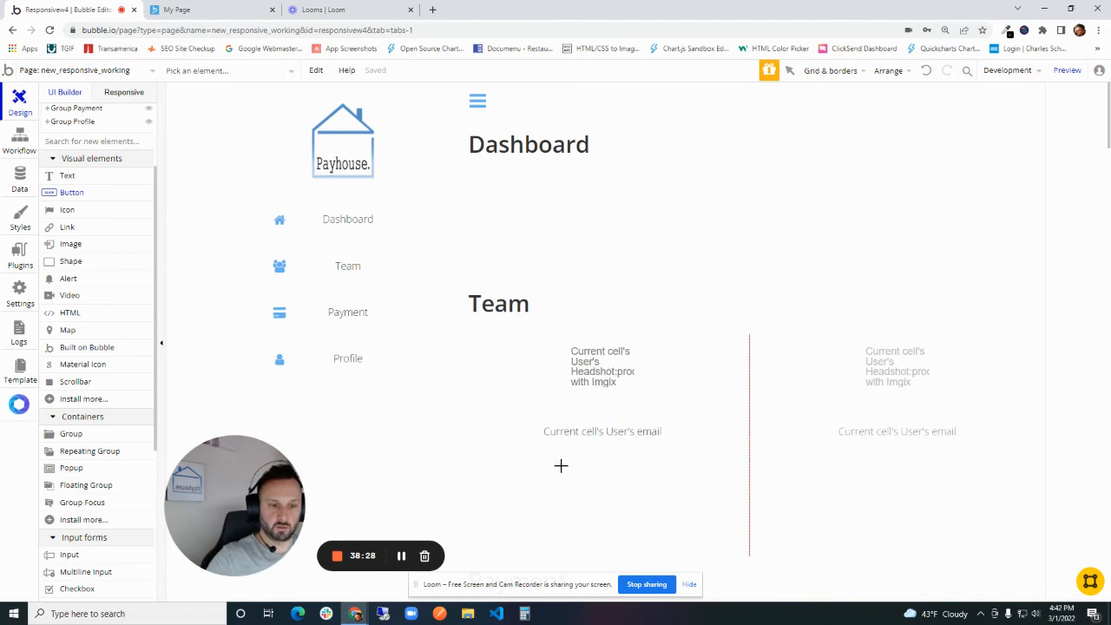
pyautogui.moveTo(561, 467); pyautogui.dragTo(677, 507)
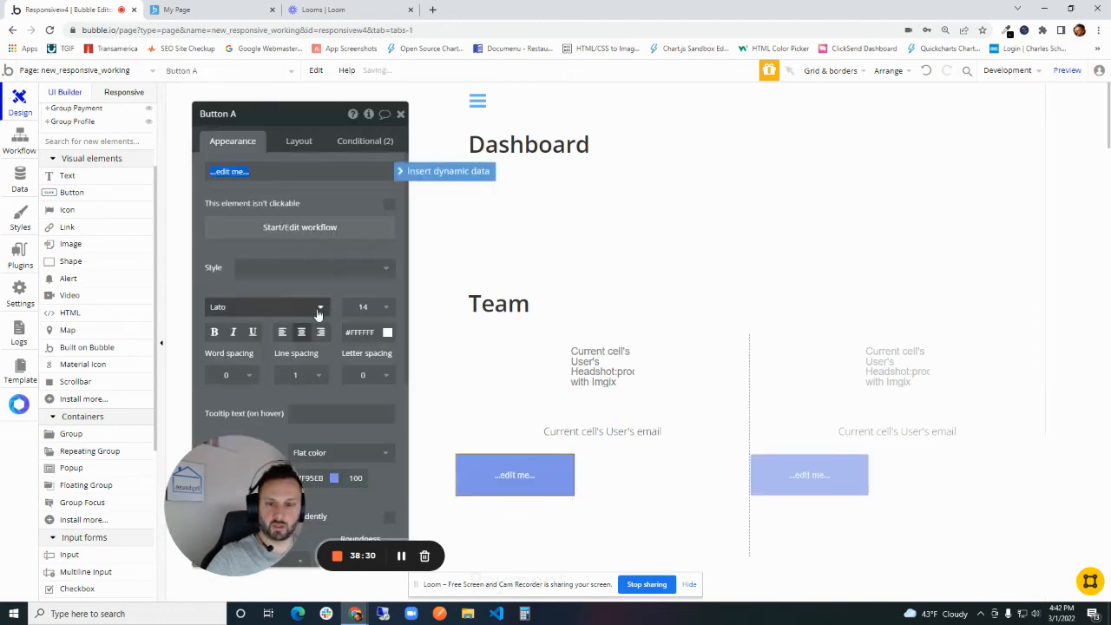
pyautogui.moveTo(224, 260); pyautogui.dragTo(318, 263)
pyautogui.click(335, 173)
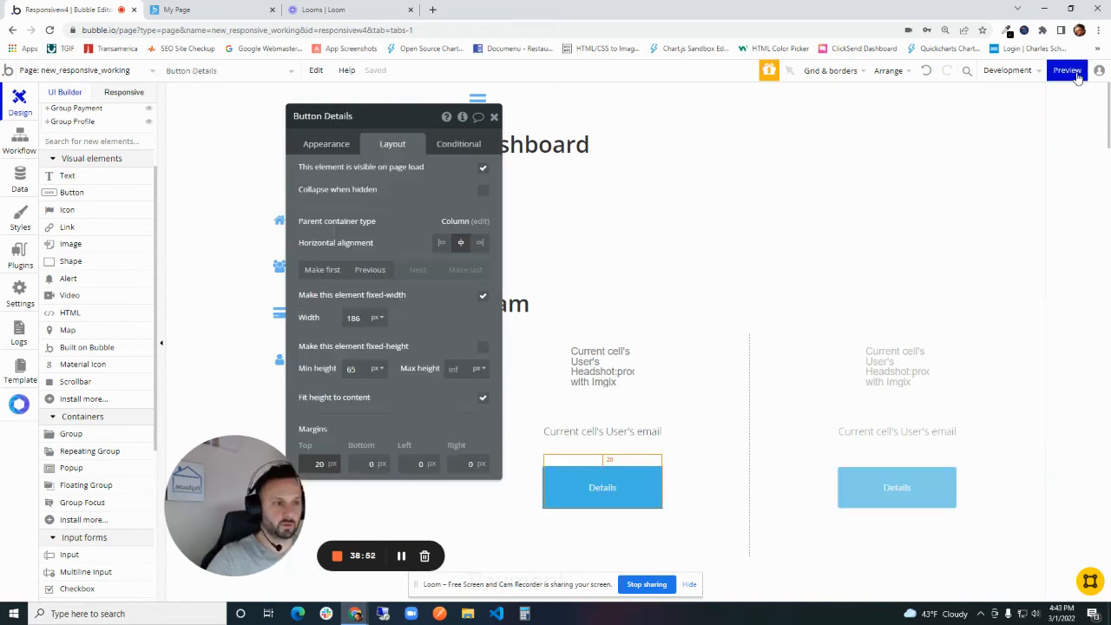
# - Preview the page's Team section and check the user grid in responsive mode at about 549 px and 1127 px wide
pyautogui.click(1073, 73)
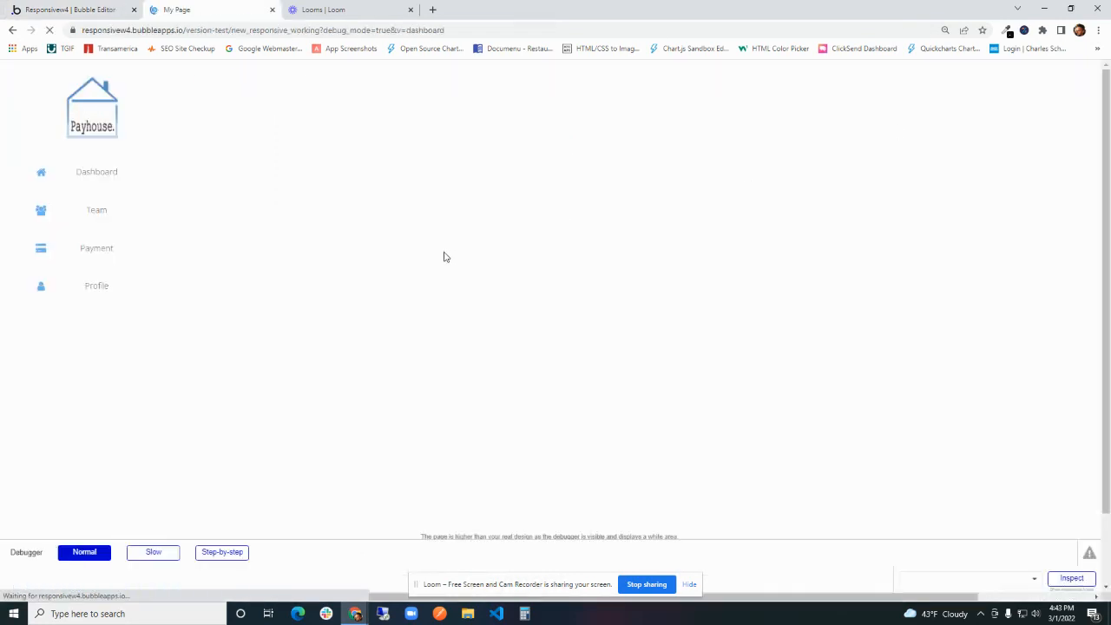
pyautogui.click(97, 211)
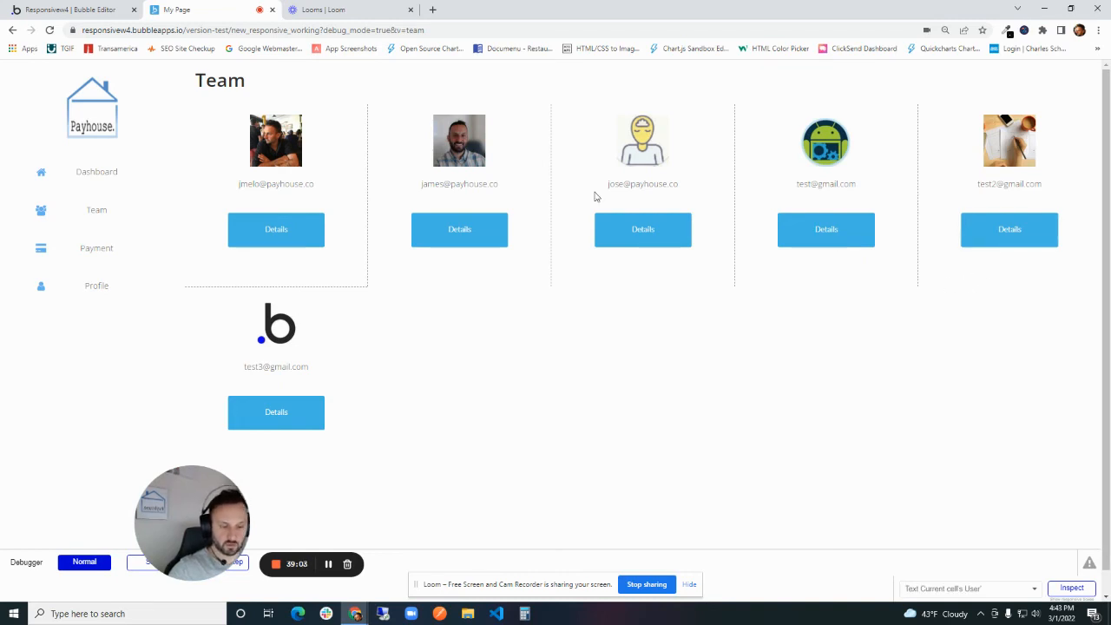
pyautogui.hotkey('ctrl', 'shift', 'i')
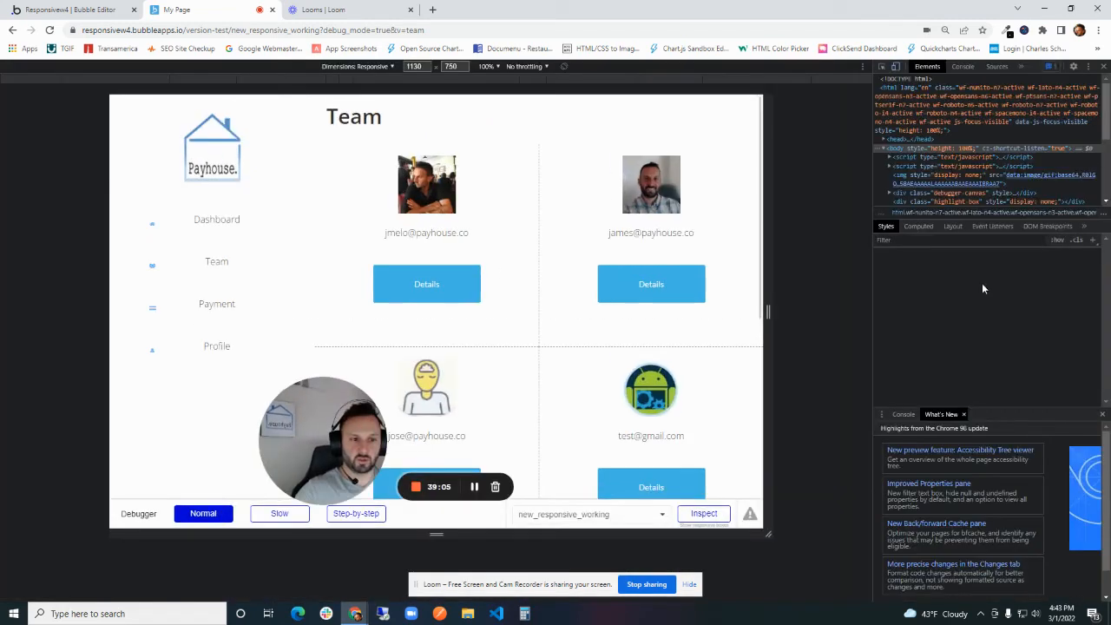
pyautogui.moveTo(767, 311); pyautogui.dragTo(598, 252)
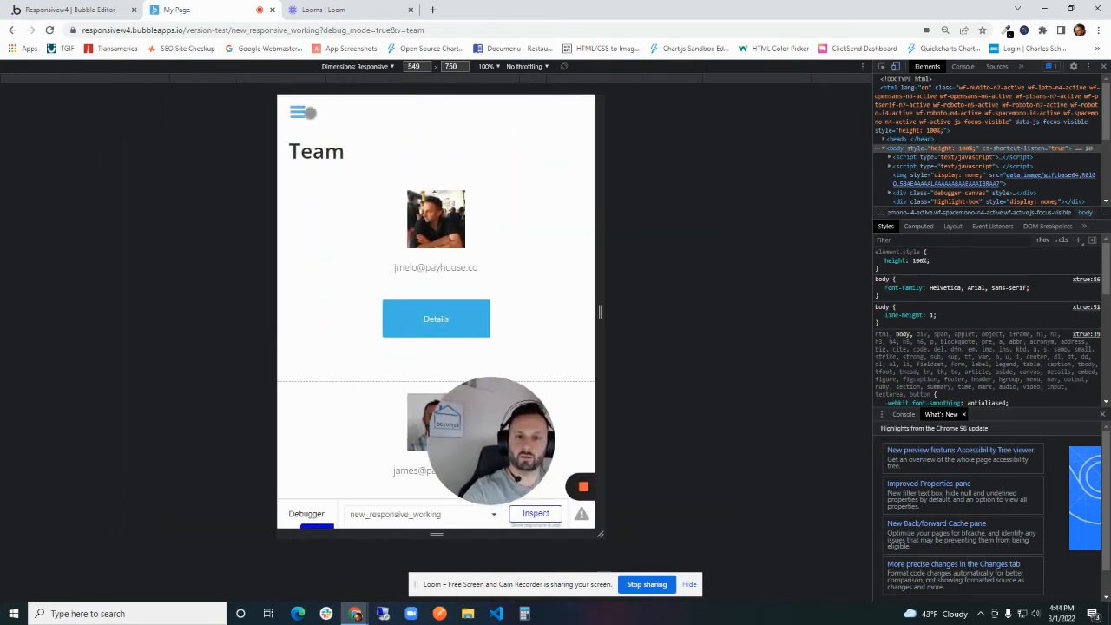
pyautogui.moveTo(603, 280); pyautogui.dragTo(779, 276)
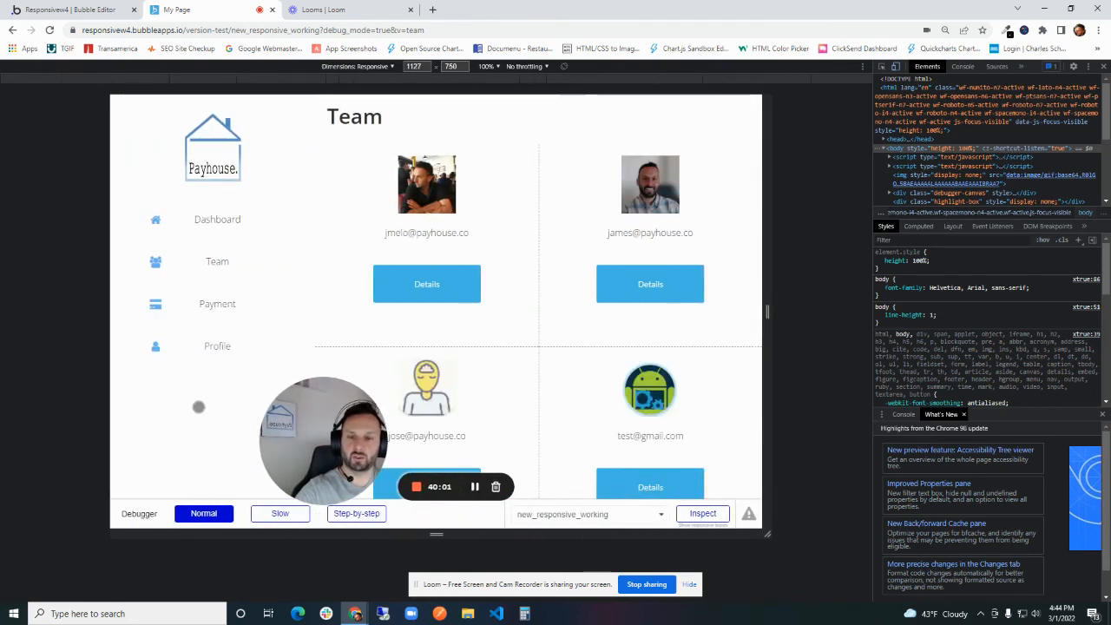
# - Test the sidebar's Profile, Payment, Team and Dashboard links, and check the Dashboard at about 396 px wide
pyautogui.click(215, 346)
pyautogui.click(252, 304)
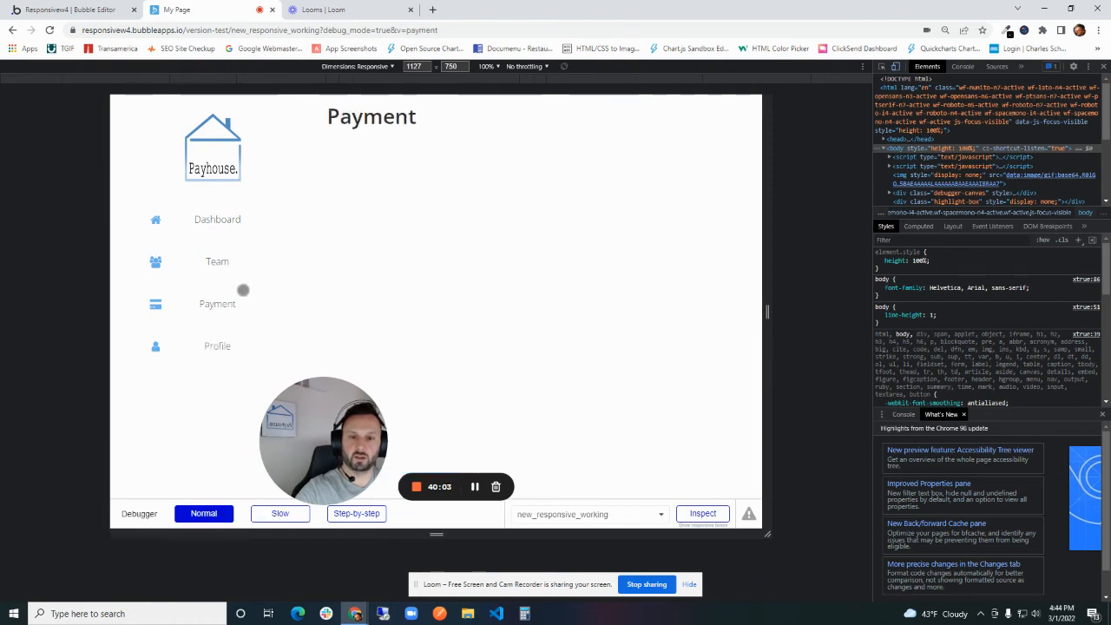
pyautogui.click(224, 266)
pyautogui.click(224, 224)
pyautogui.moveTo(761, 256); pyautogui.dragTo(551, 254)
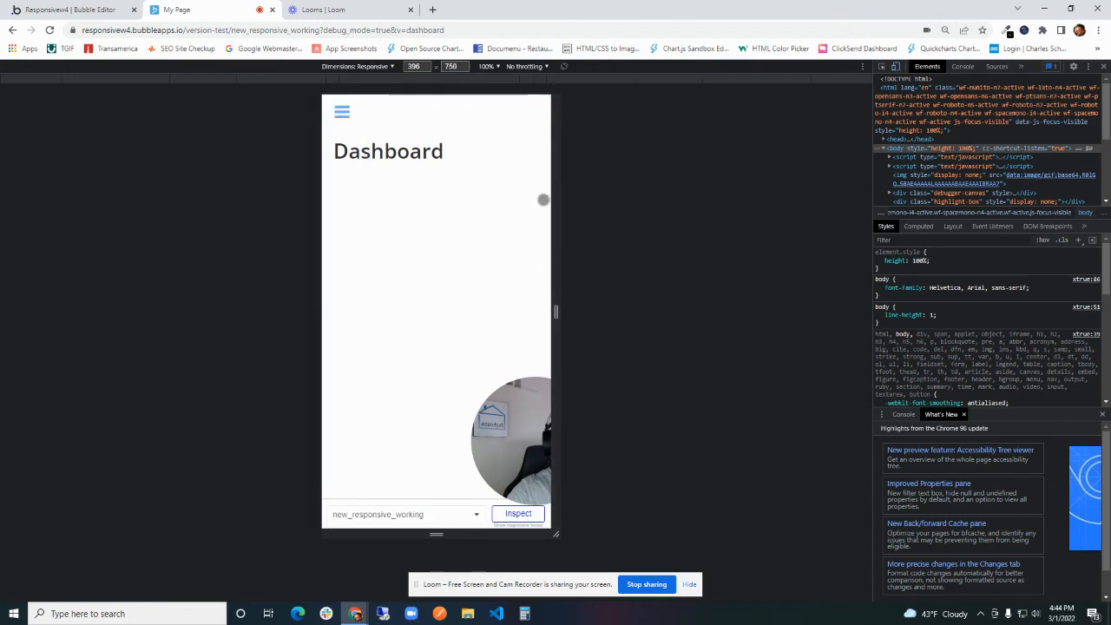
# - Create a workflow for the header's bars icon that toggles Group Left Sidebar, and return to the page design
pyautogui.hotkey('ctrl', 'shift', 'Tab')
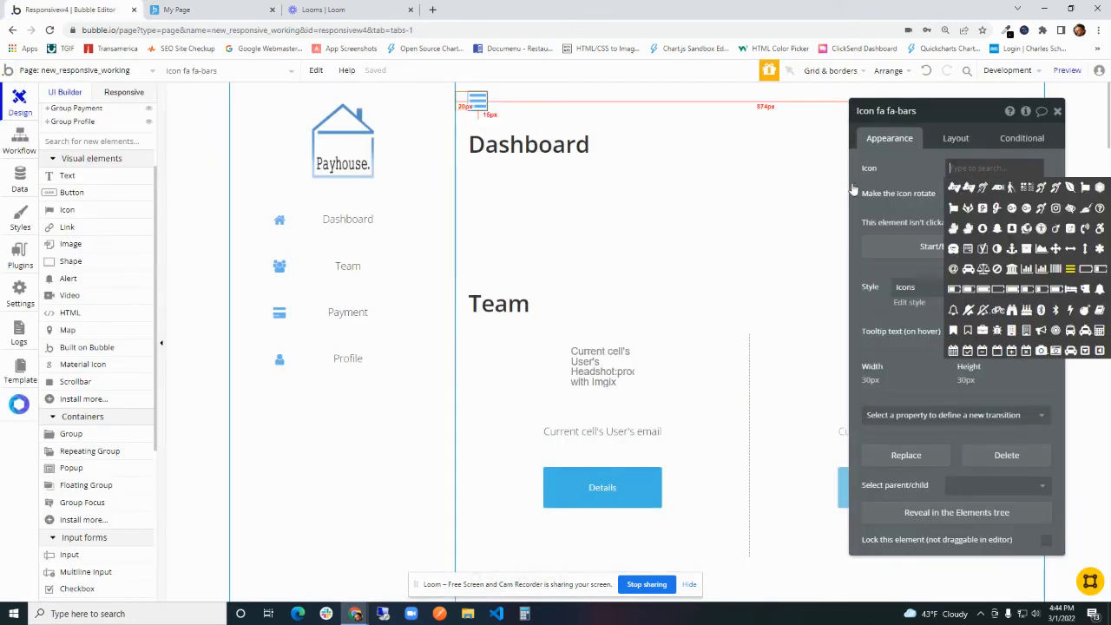
pyautogui.moveTo(894, 165); pyautogui.dragTo(710, 174)
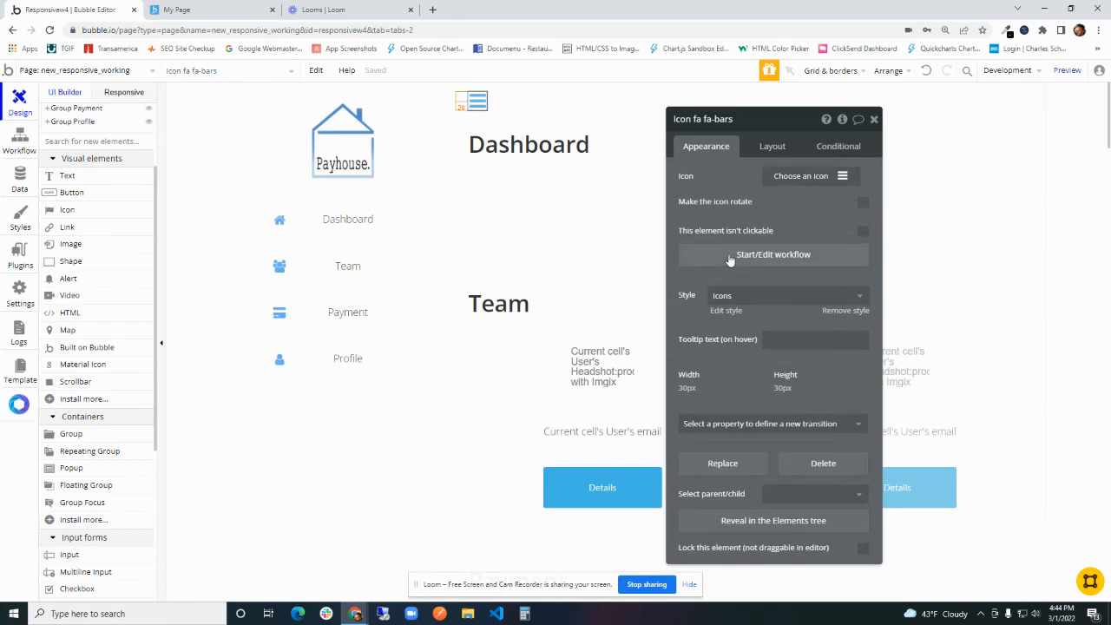
pyautogui.click(729, 257)
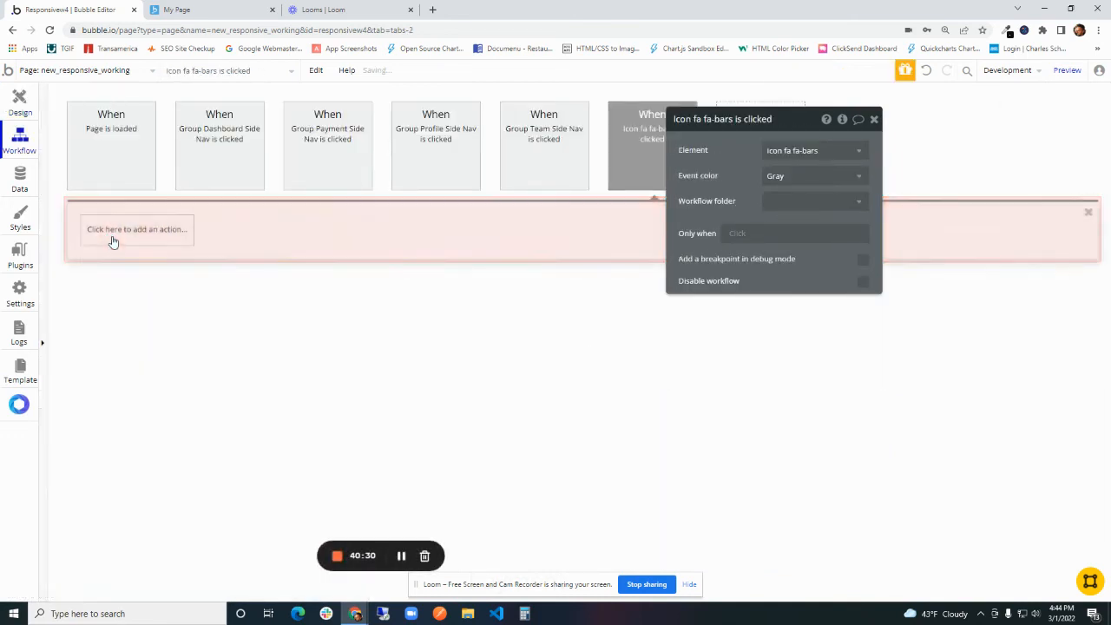
pyautogui.click(113, 242)
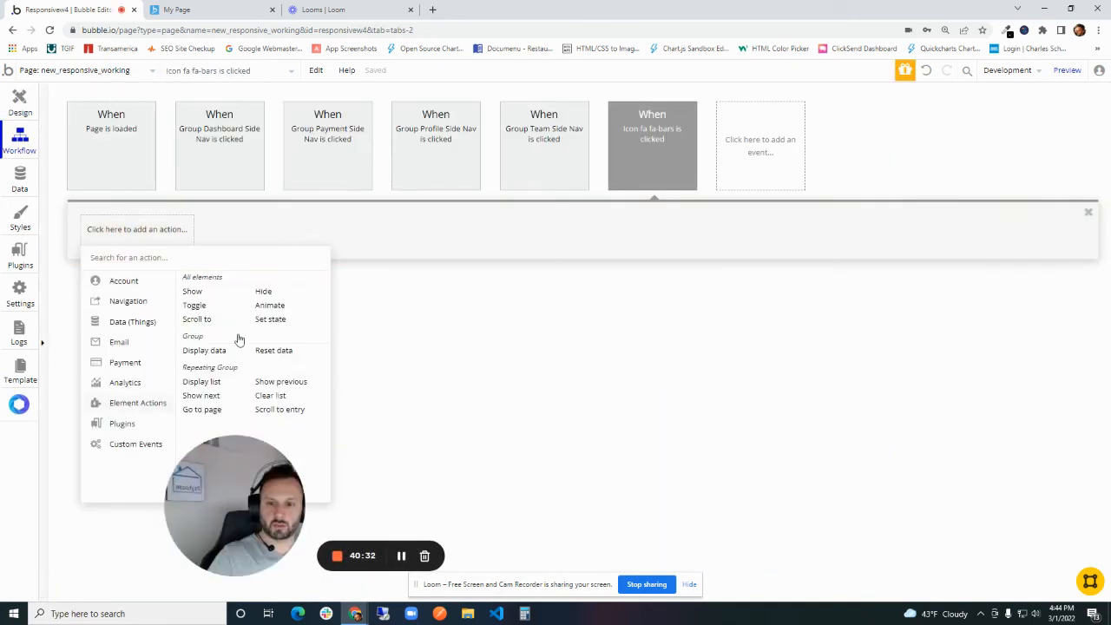
pyautogui.click(195, 305)
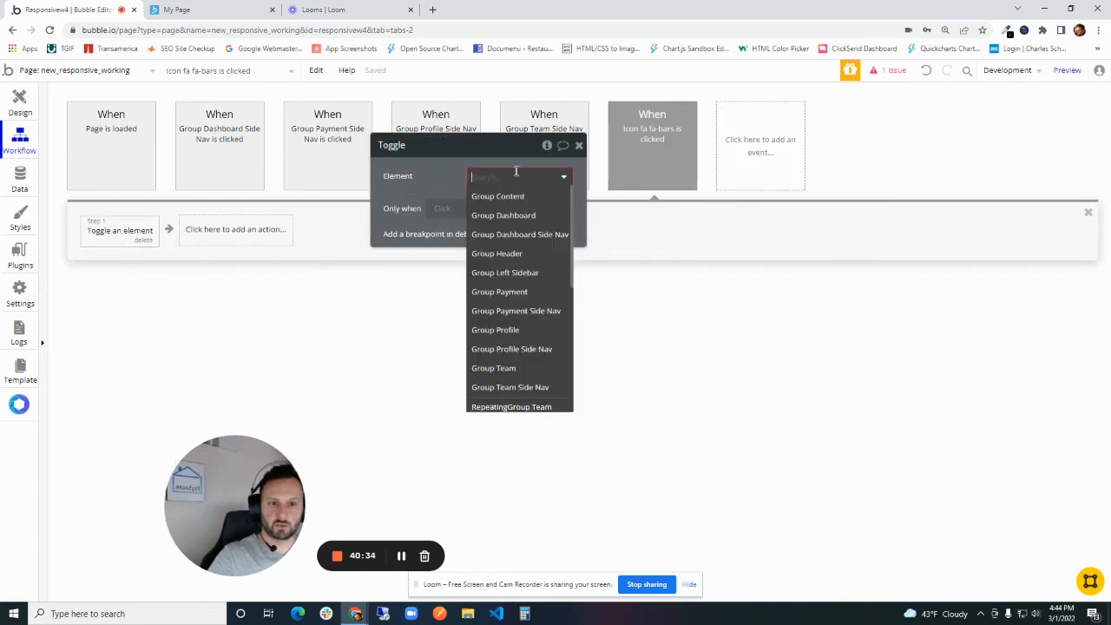
pyautogui.click(538, 278)
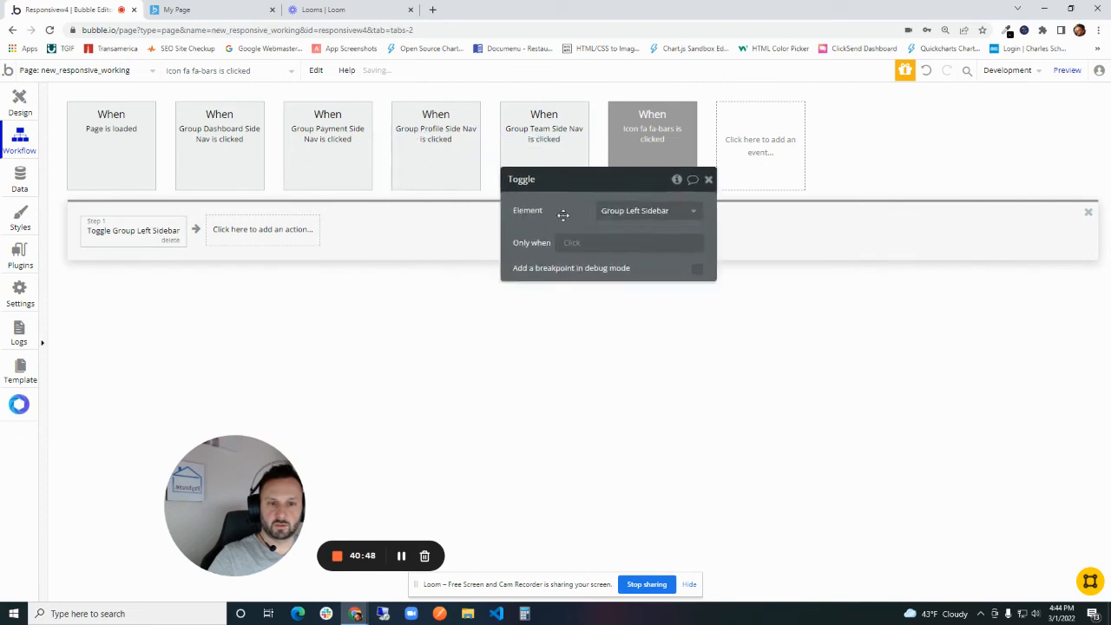
pyautogui.click(15, 103)
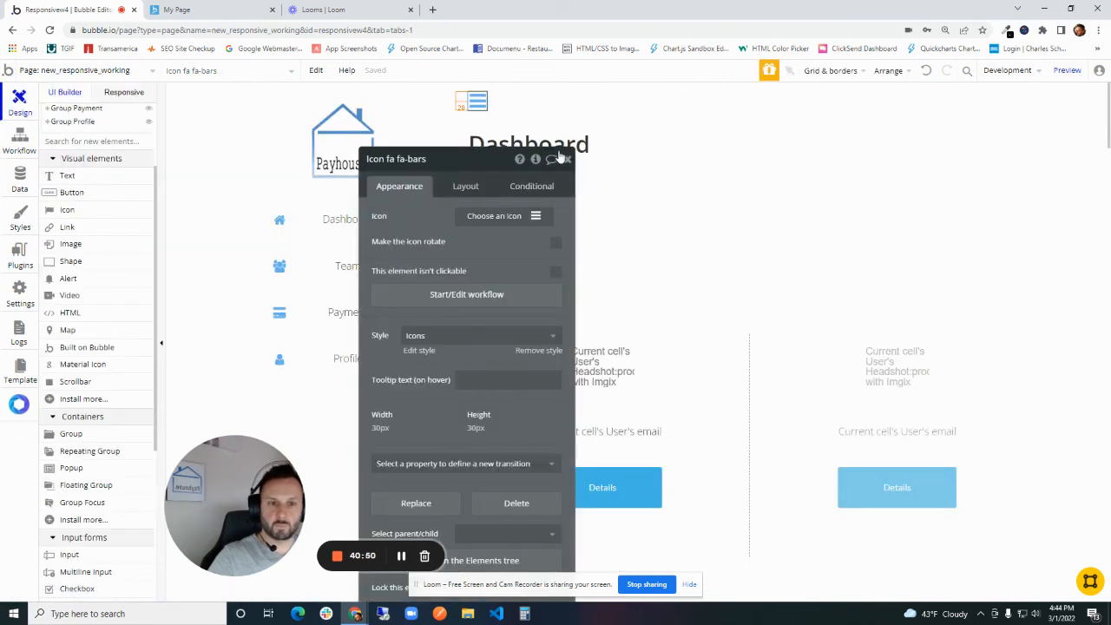
# - Preview the Dashboard in responsive mode at about 421 px and 340 px wide, and test opening the sidebar with the bars icon
pyautogui.click(256, 6)
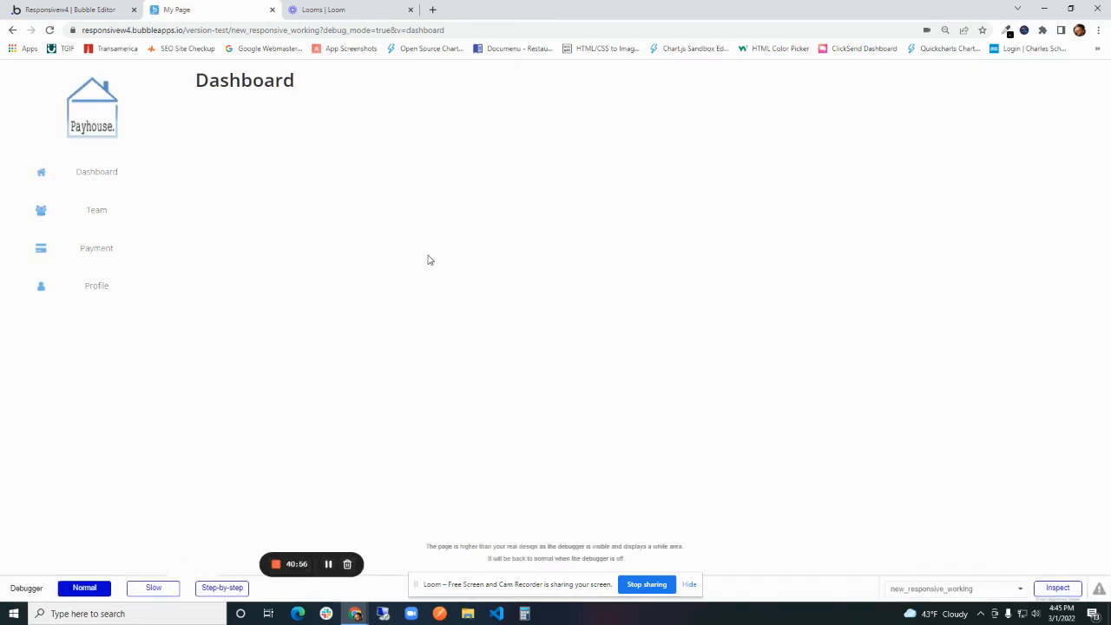
pyautogui.hotkey('ctrl', 'shift', 'i')
pyautogui.moveTo(802, 246); pyautogui.dragTo(558, 243)
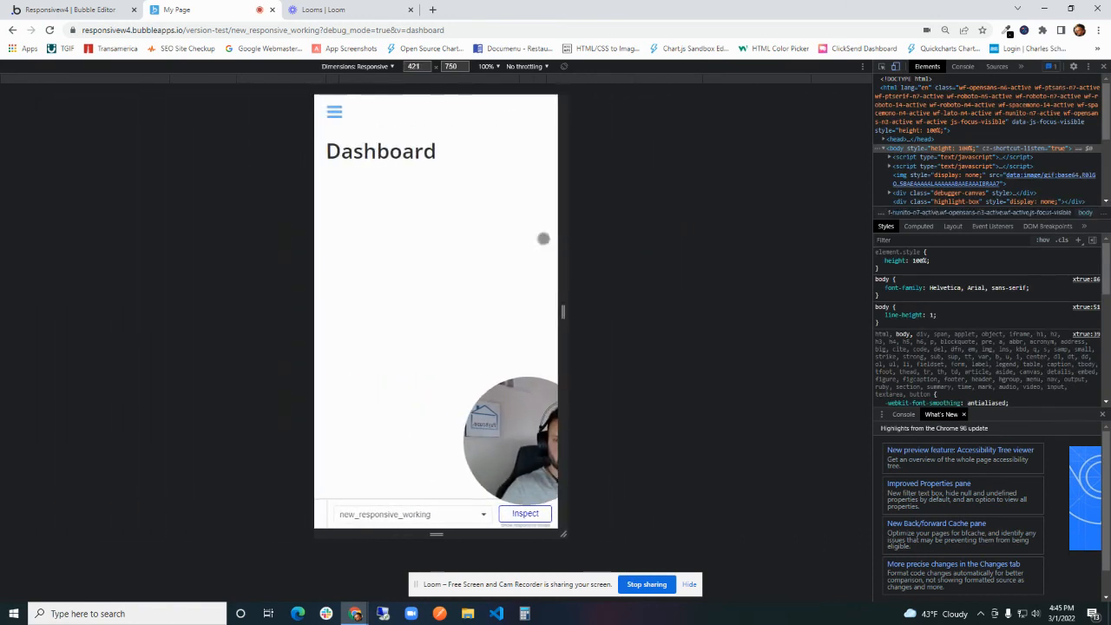
pyautogui.click(330, 111)
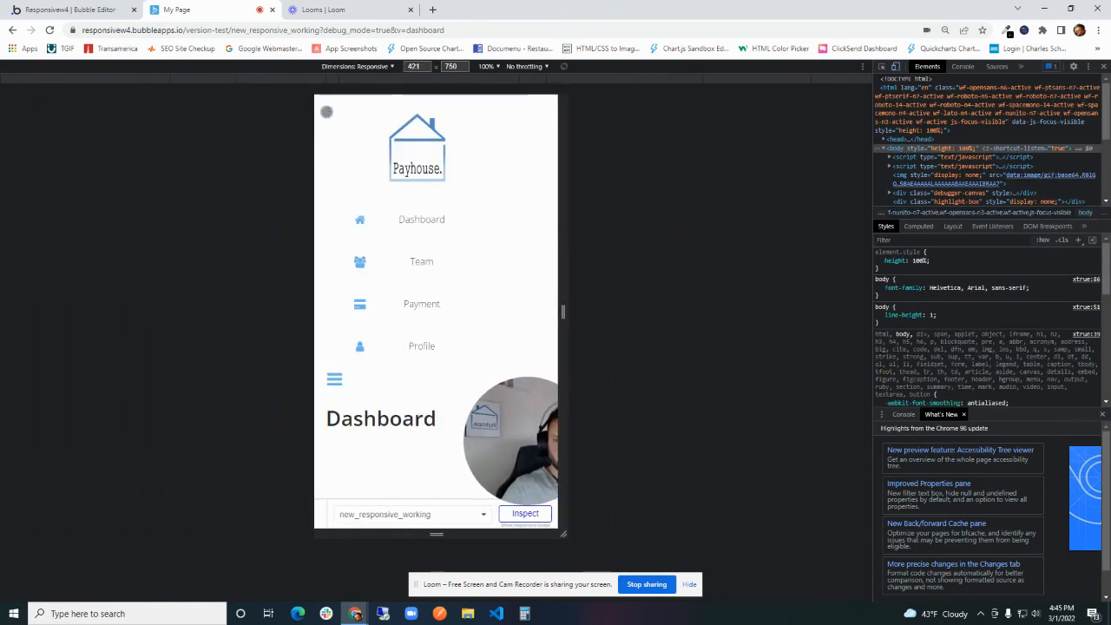
pyautogui.moveTo(558, 206); pyautogui.dragTo(542, 233)
pyautogui.click(359, 112)
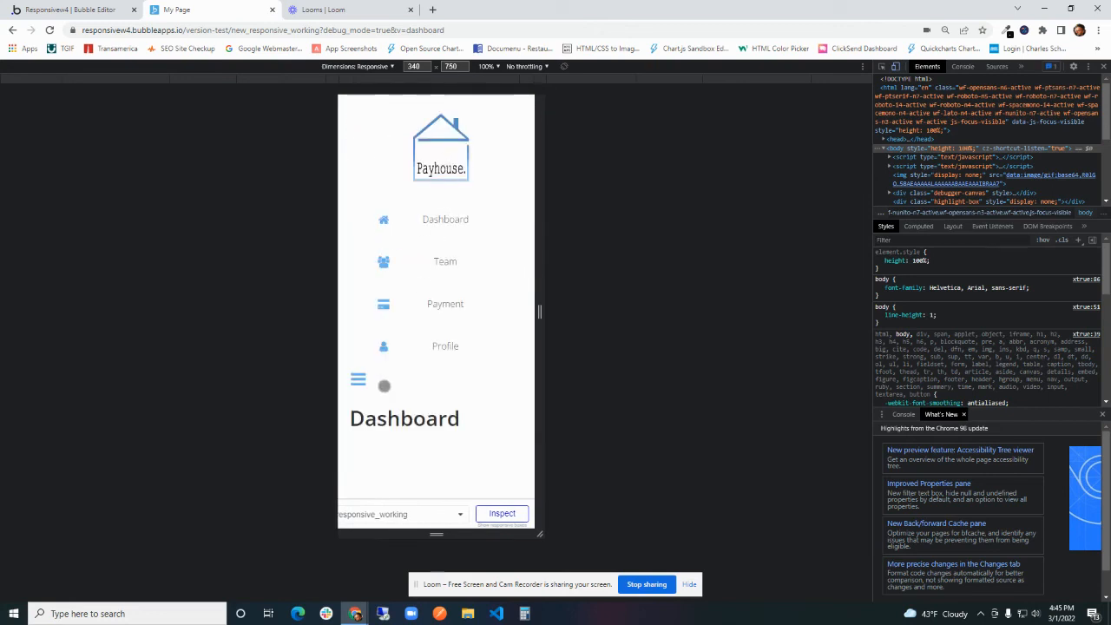
pyautogui.scroll(-1, 408, 393)
pyautogui.scroll(1, 415, 388)
# - Add a condition to Group Content in the editor for when Group Left Sidebar is visible
pyautogui.click(101, 9)
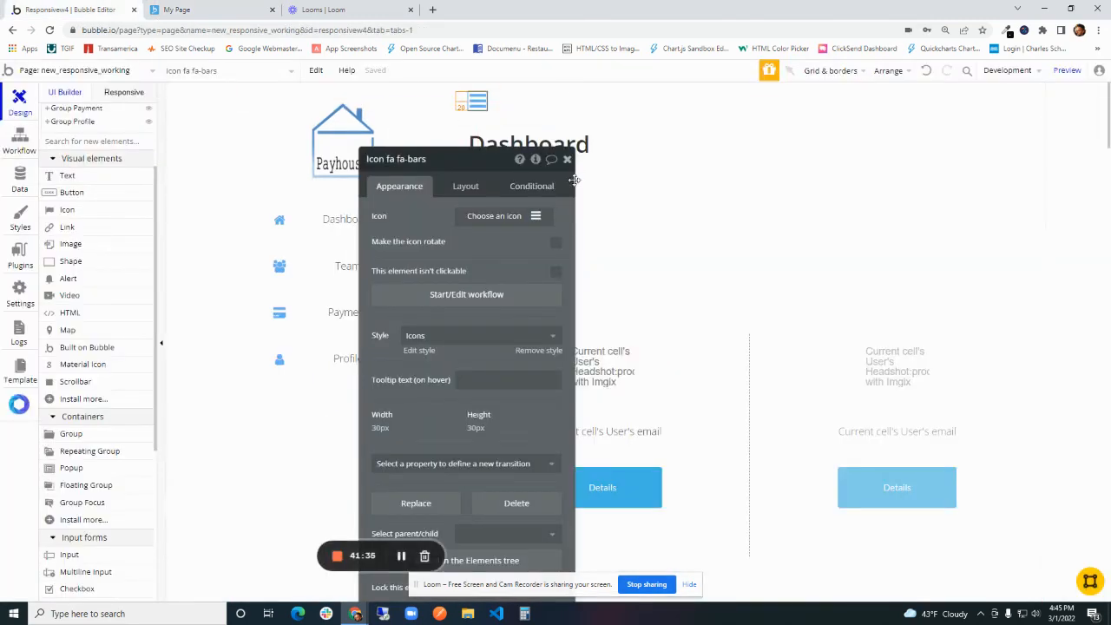
pyautogui.scroll(2, 653, 314)
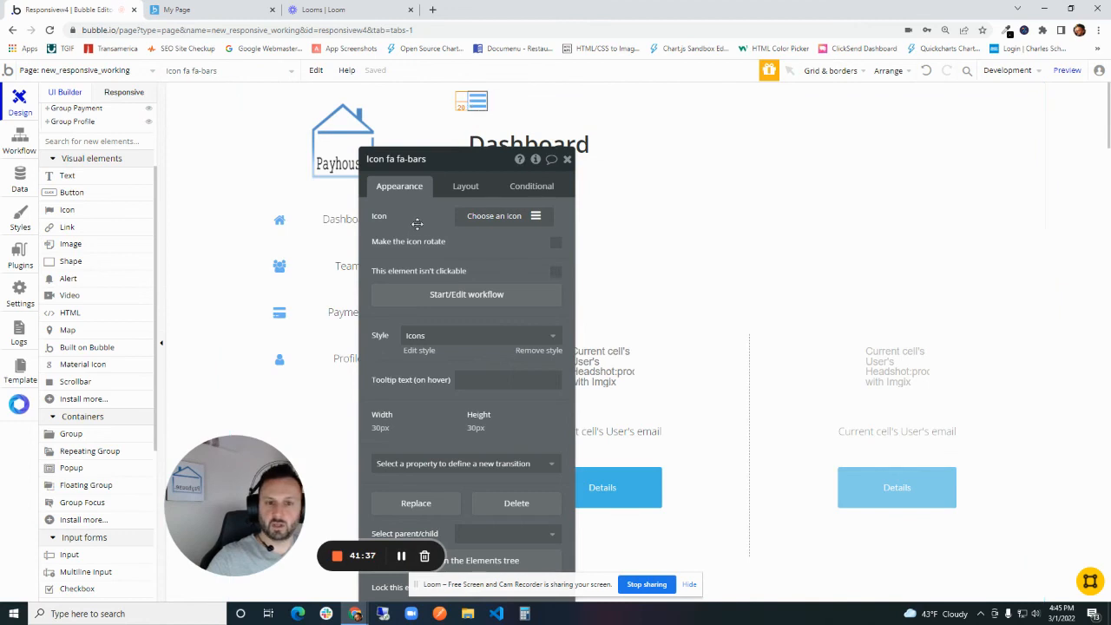
pyautogui.scroll(2, 75, 246)
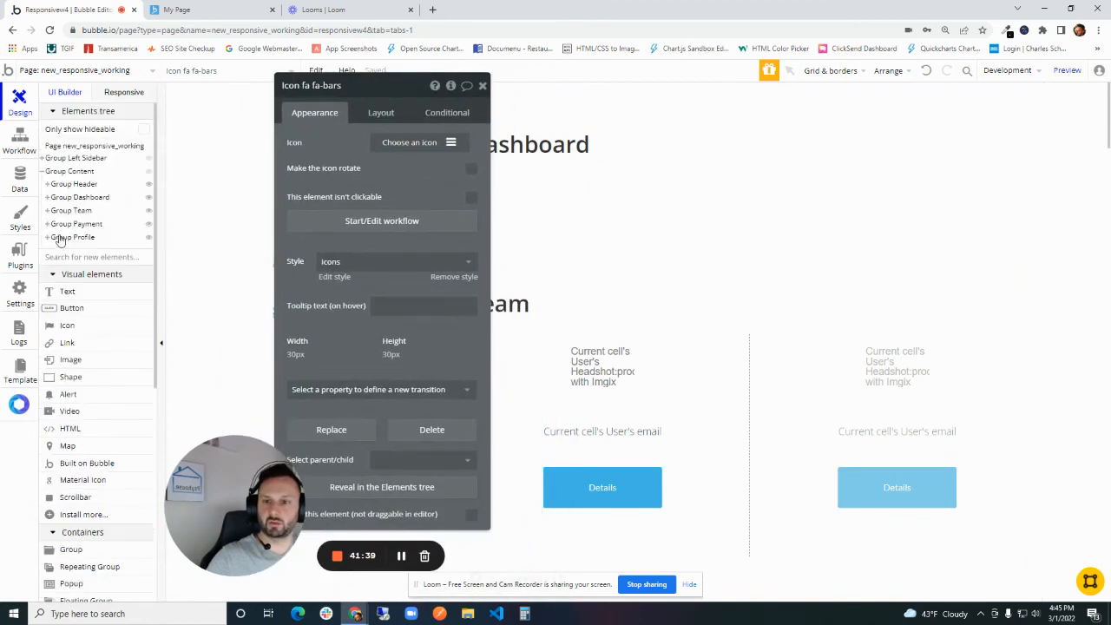
pyautogui.click(73, 172)
pyautogui.click(443, 115)
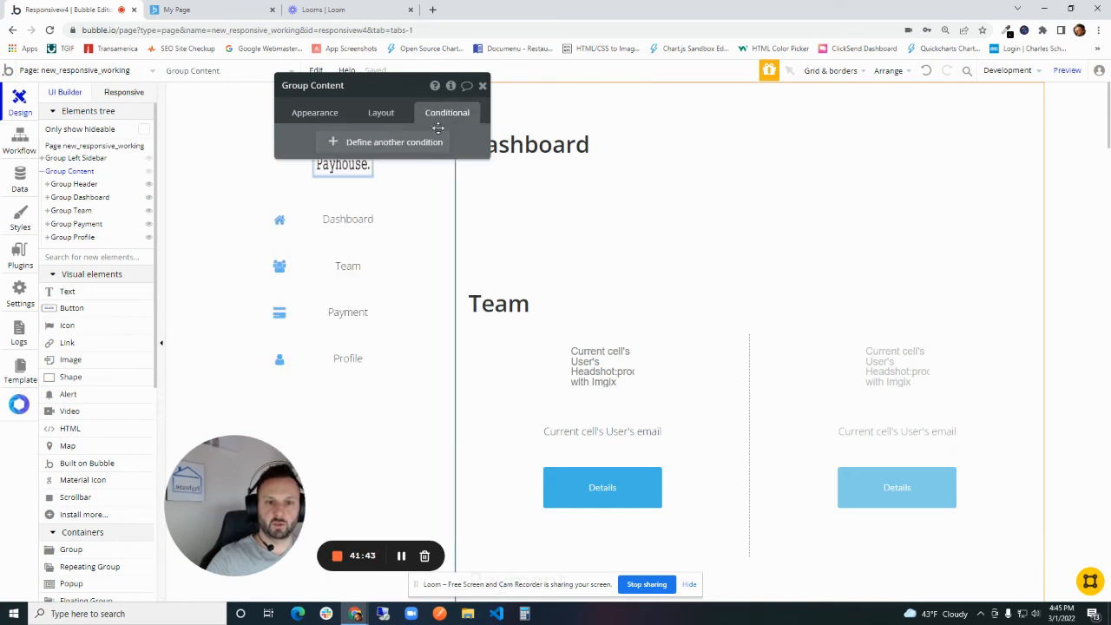
pyautogui.click(333, 142)
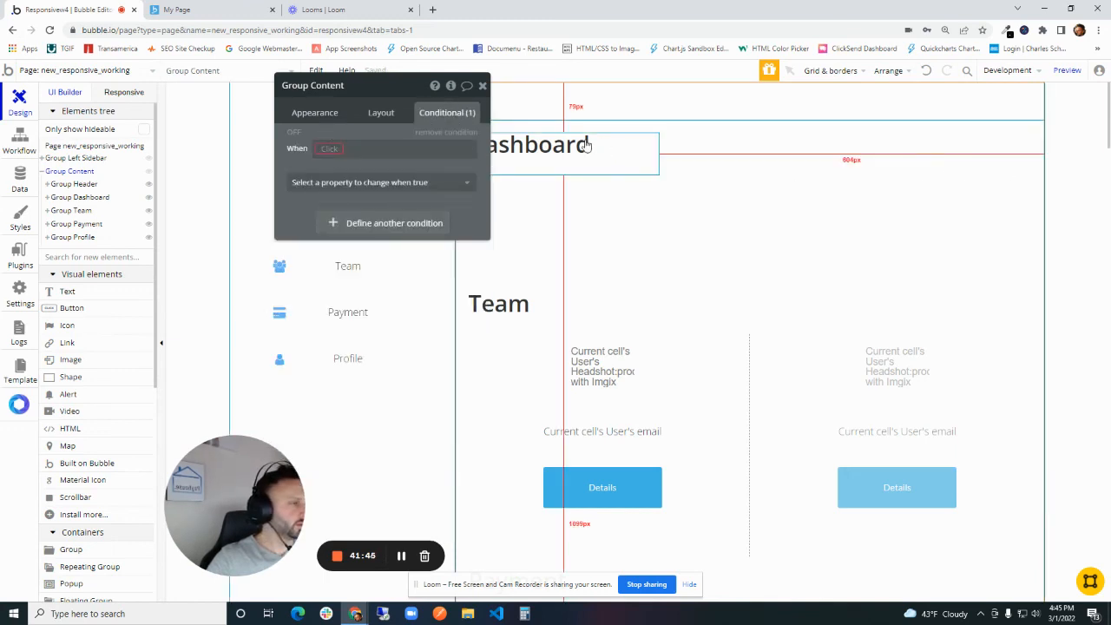
pyautogui.click(379, 148)
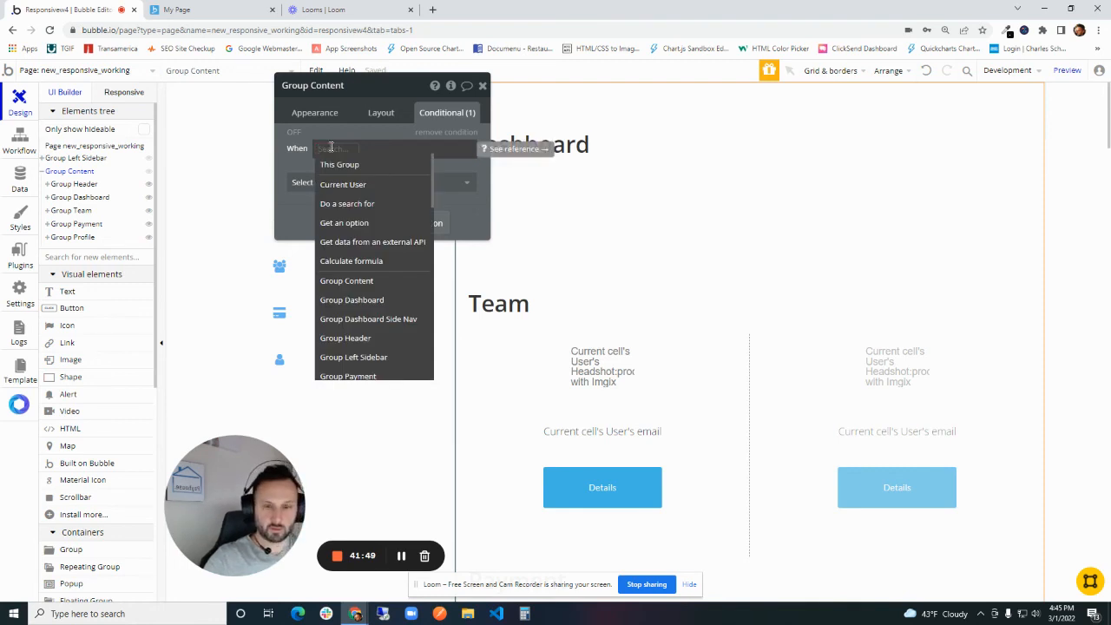
pyautogui.write('left')
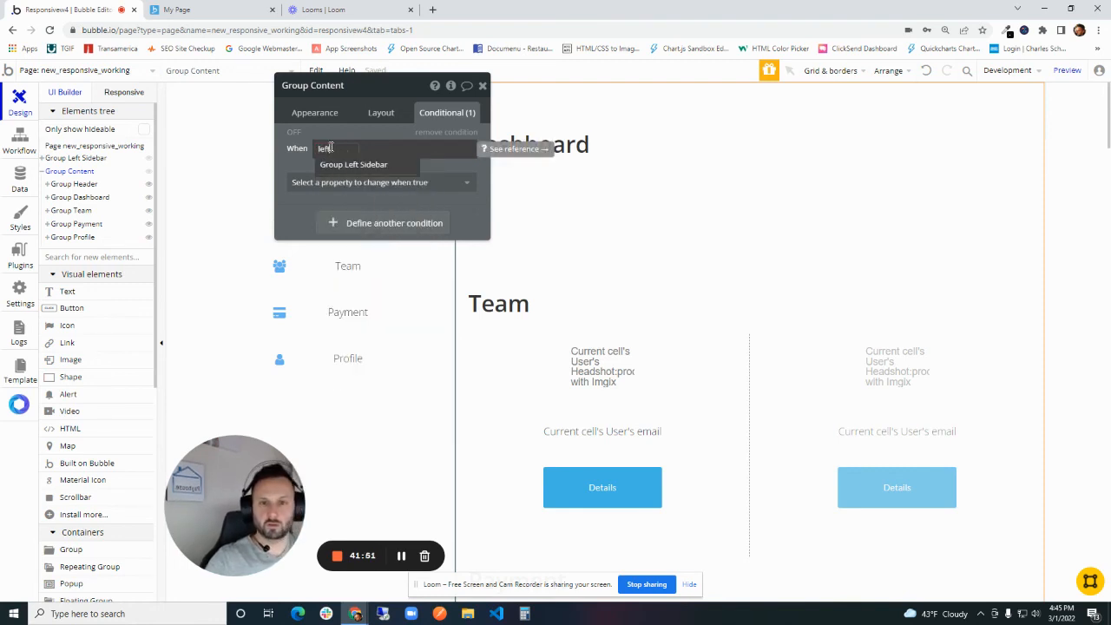
pyautogui.click(347, 165)
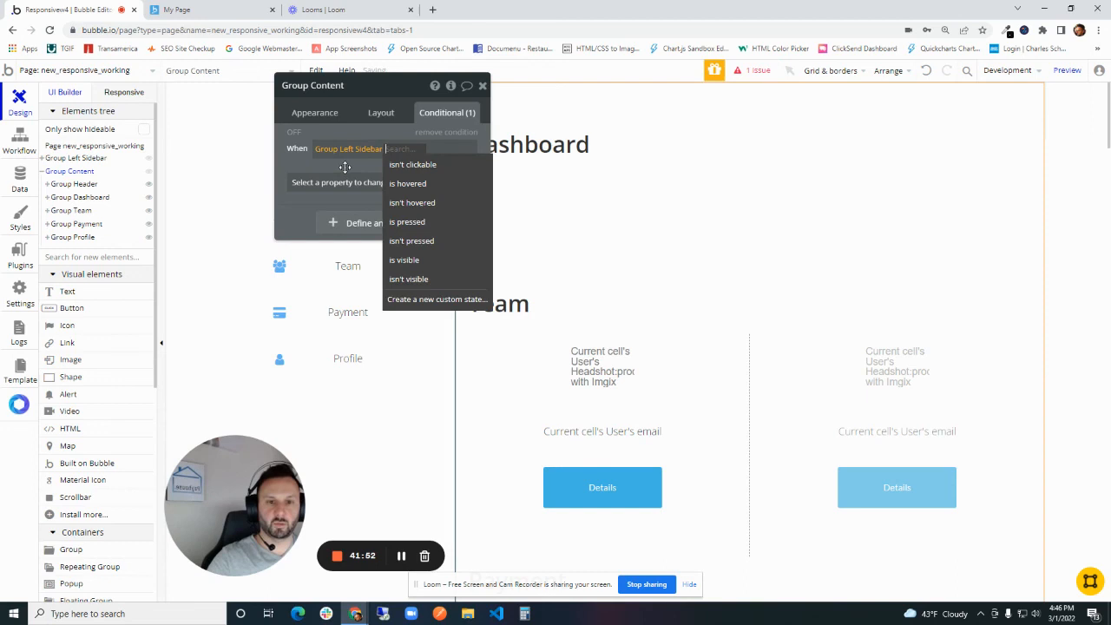
pyautogui.click(424, 261)
# - Extend the Group Content condition with "and Current page width < 768"
pyautogui.click(429, 152)
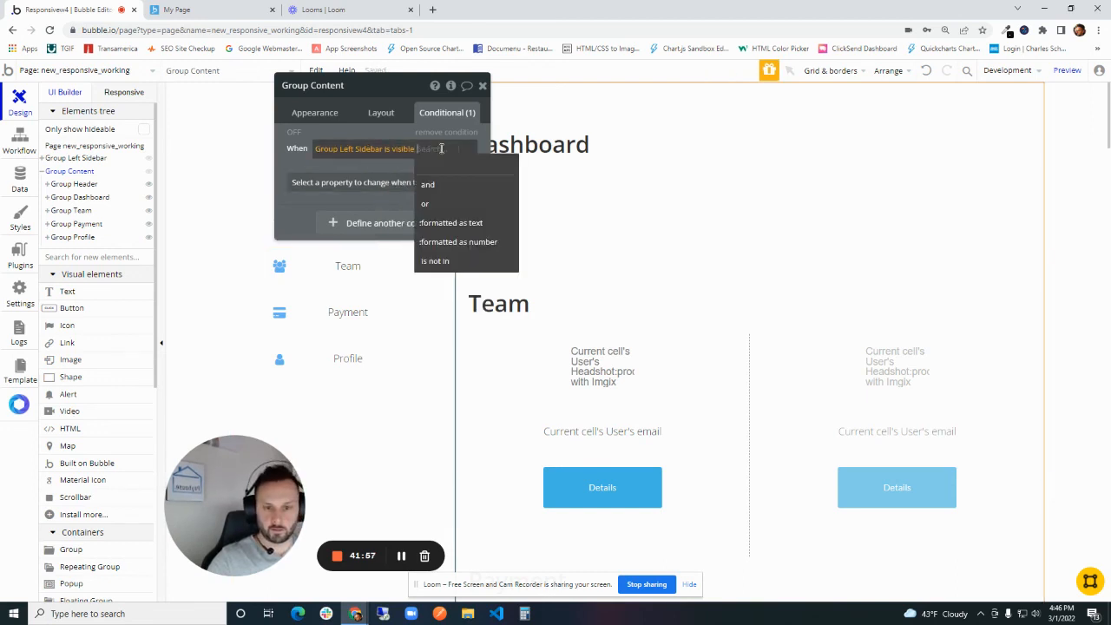
pyautogui.write('and')
pyautogui.click(439, 186)
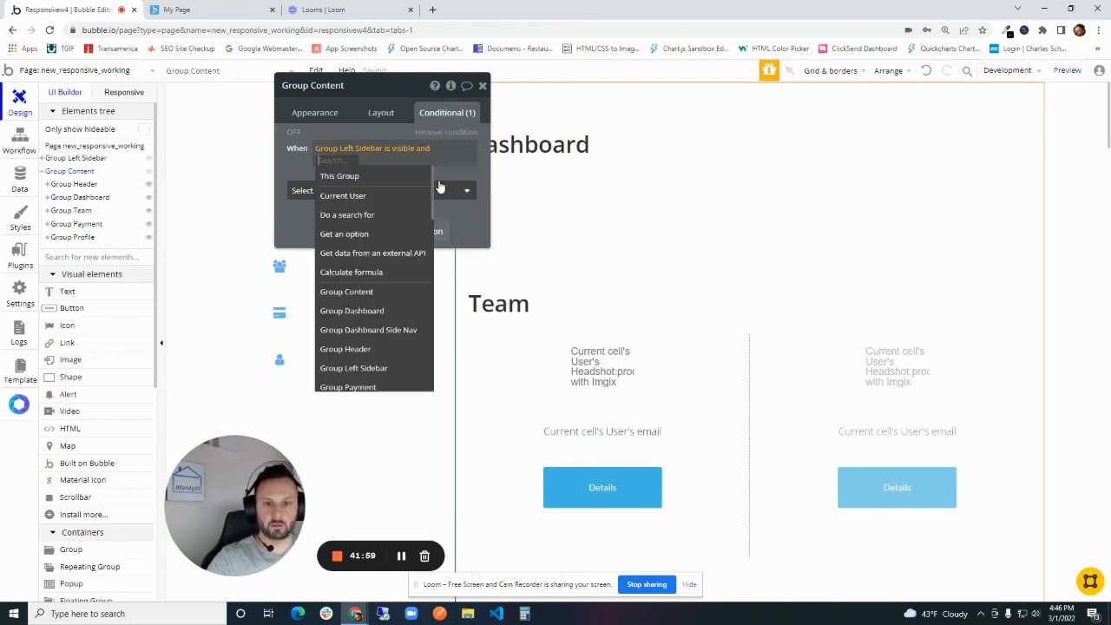
pyautogui.write('curr')
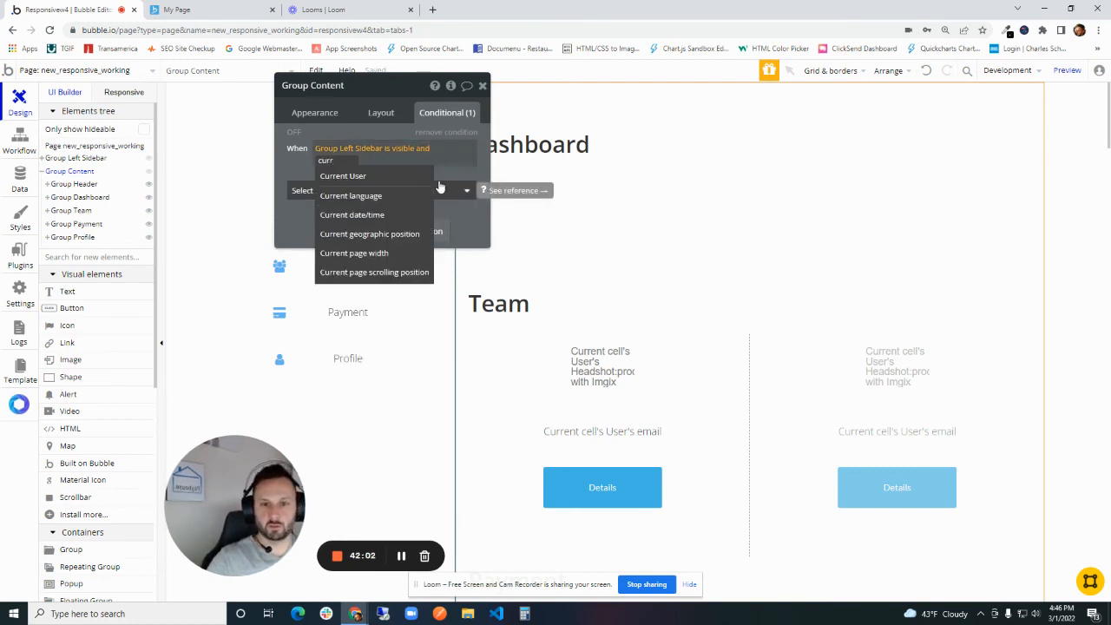
pyautogui.click(353, 253)
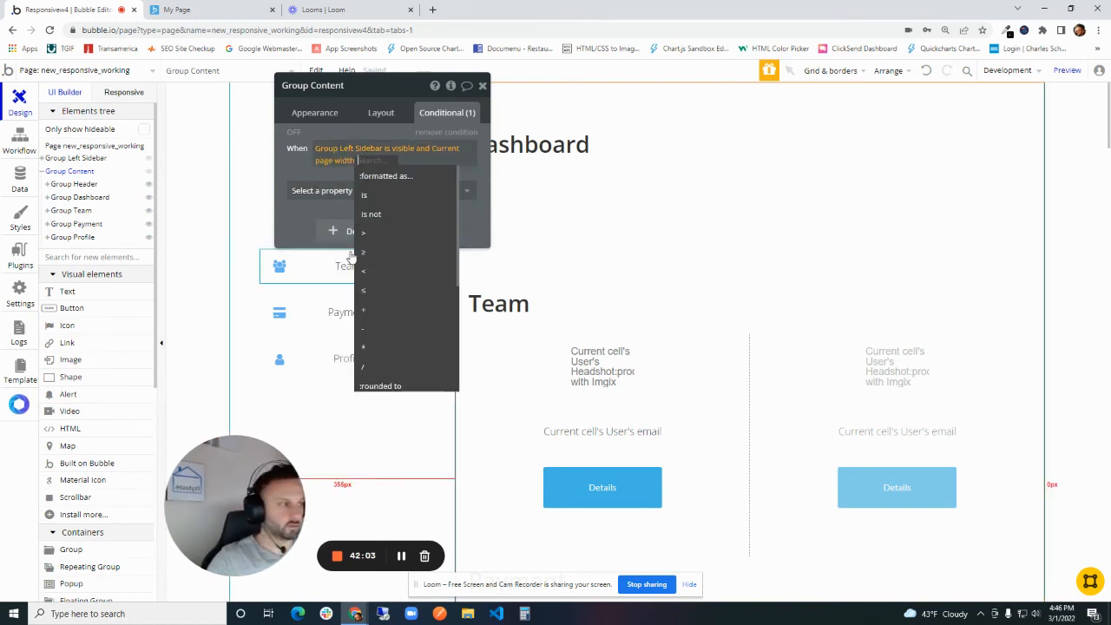
pyautogui.click(396, 266)
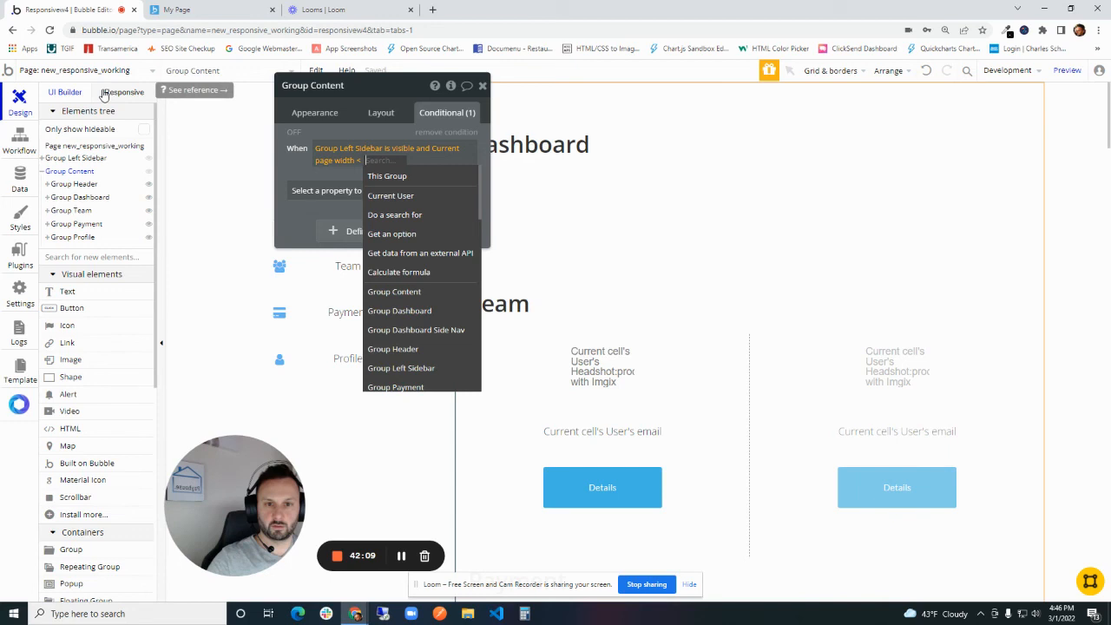
pyautogui.write('768')
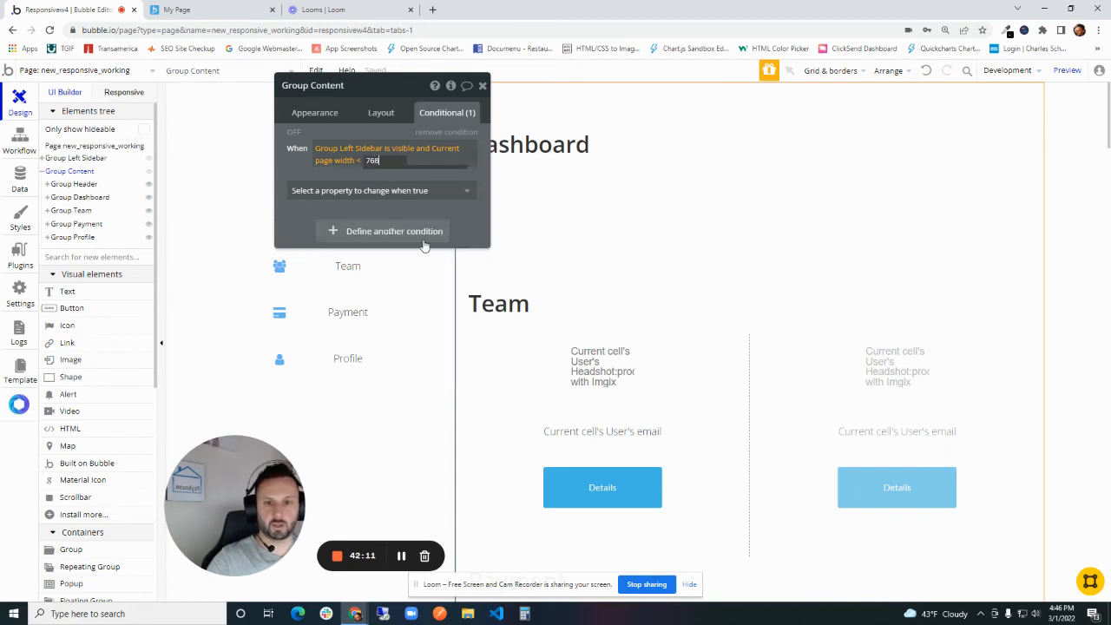
pyautogui.click(476, 215)
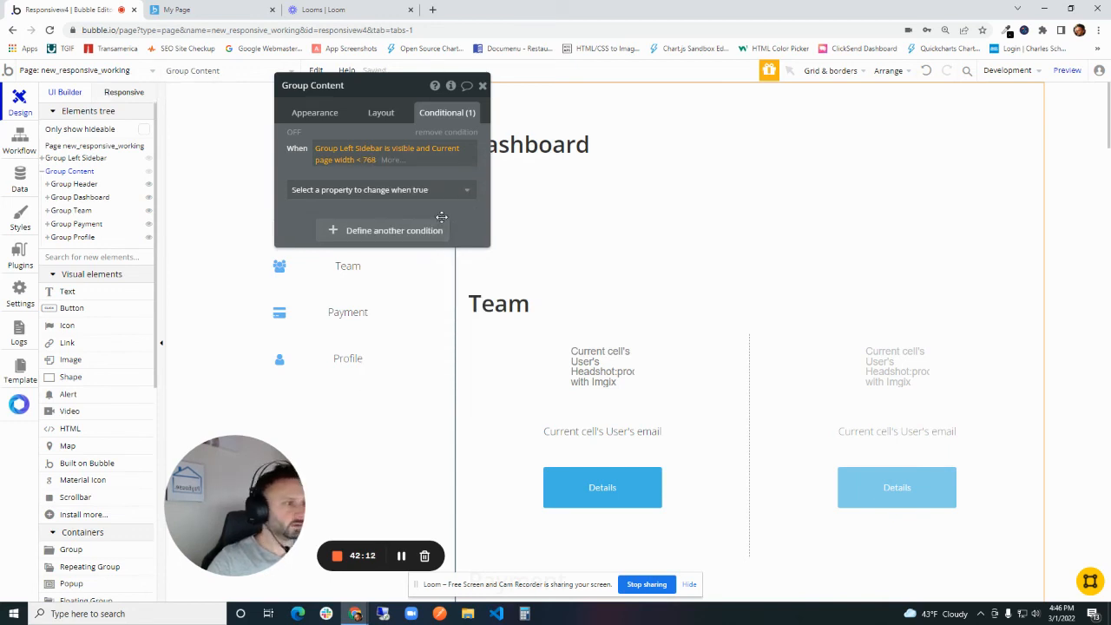
# - Make the condition hide Group Content by adding the visibility property left unchecked, and look at the page's responsive view
pyautogui.click(395, 190)
pyautogui.click(414, 227)
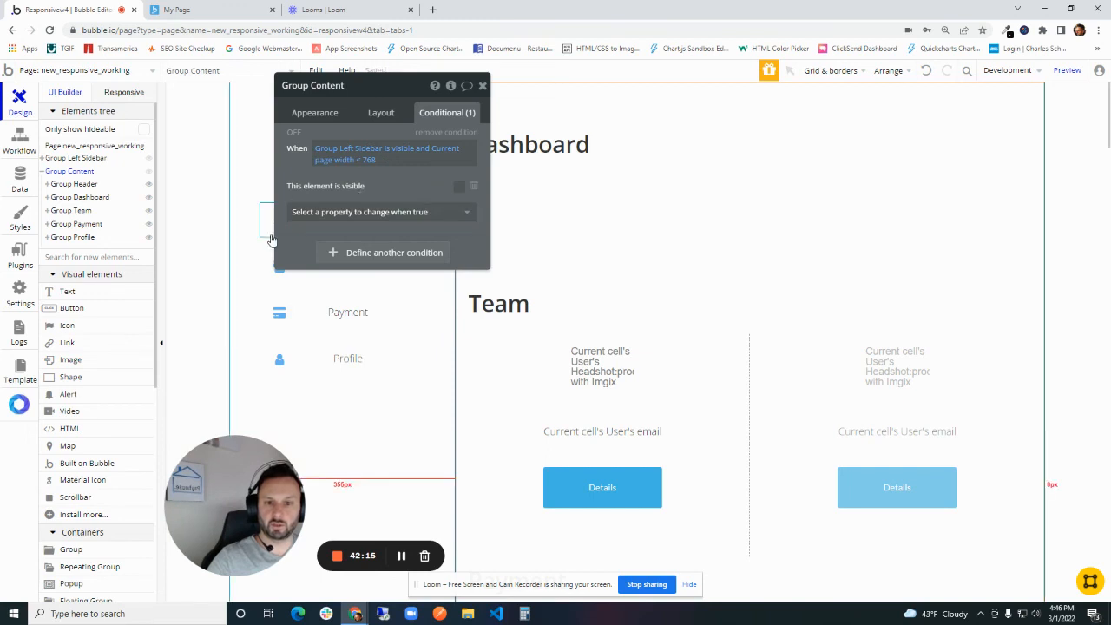
pyautogui.click(124, 92)
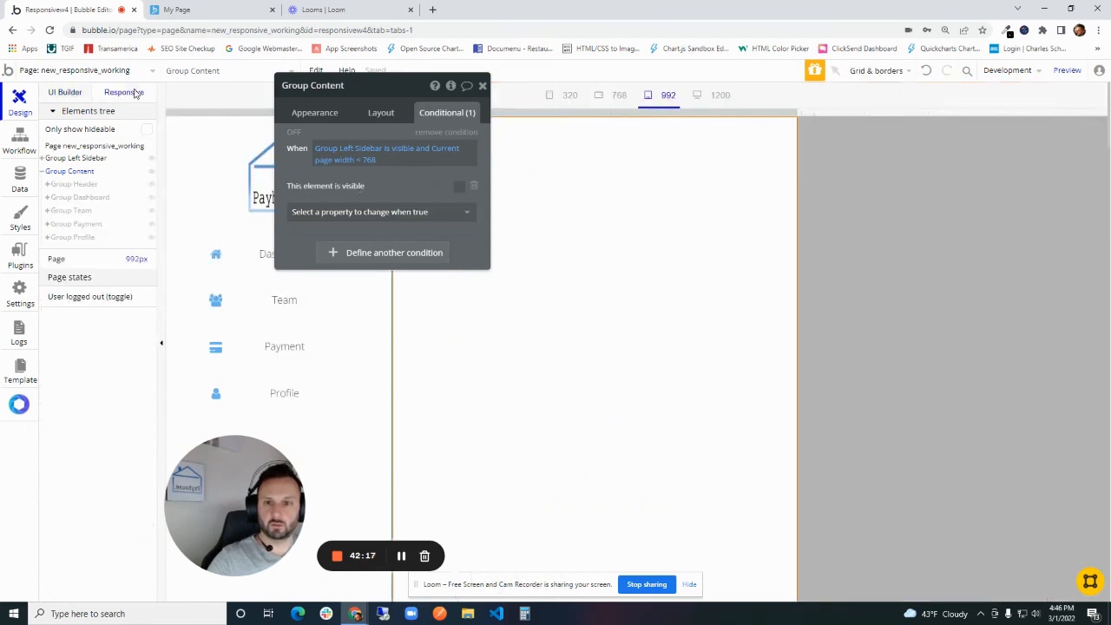
pyautogui.moveTo(365, 89); pyautogui.dragTo(352, 141)
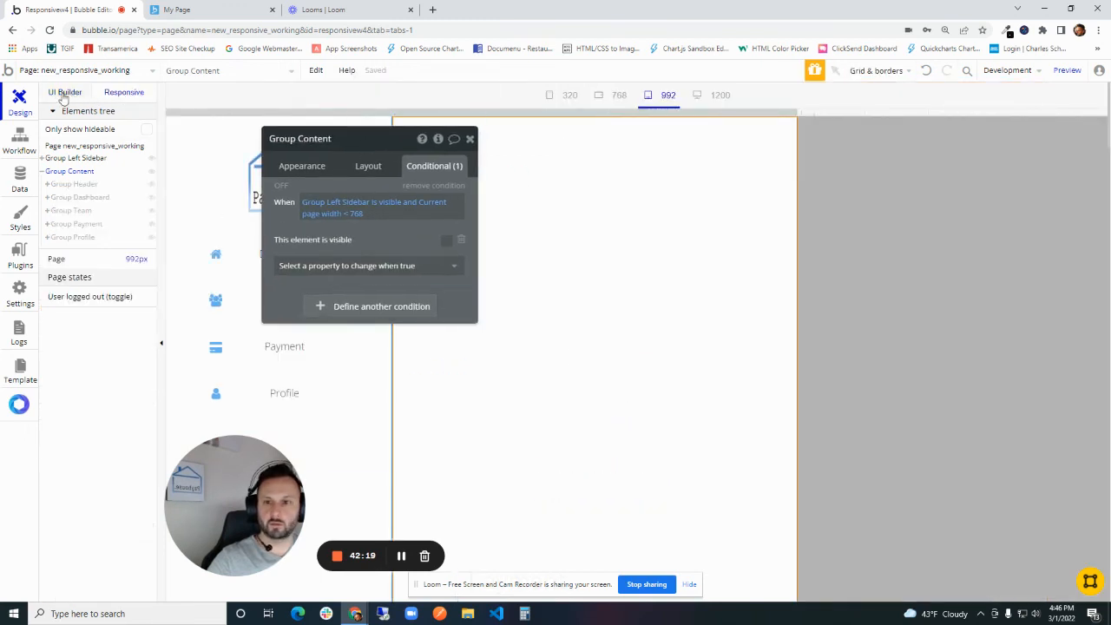
# - Test the bars icon in the page preview at about 430 px wide and look through the opened sidebar
pyautogui.click(236, 7)
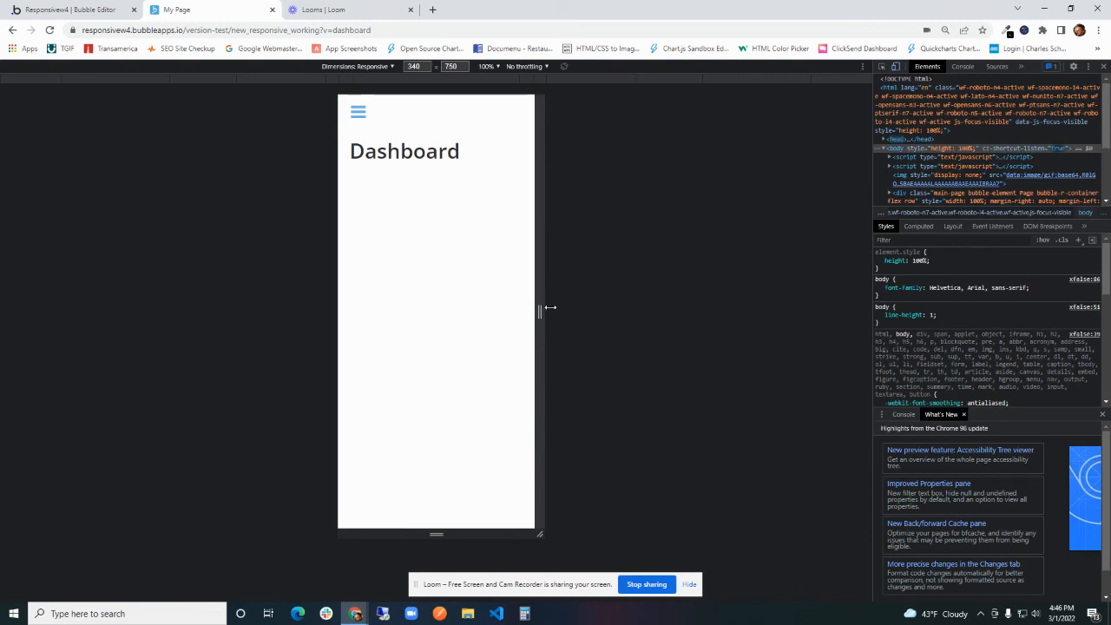
pyautogui.moveTo(550, 307)
pyautogui.mouseDown()
pyautogui.moveTo(816, 307)
pyautogui.moveTo(565, 293)
pyautogui.mouseUp()
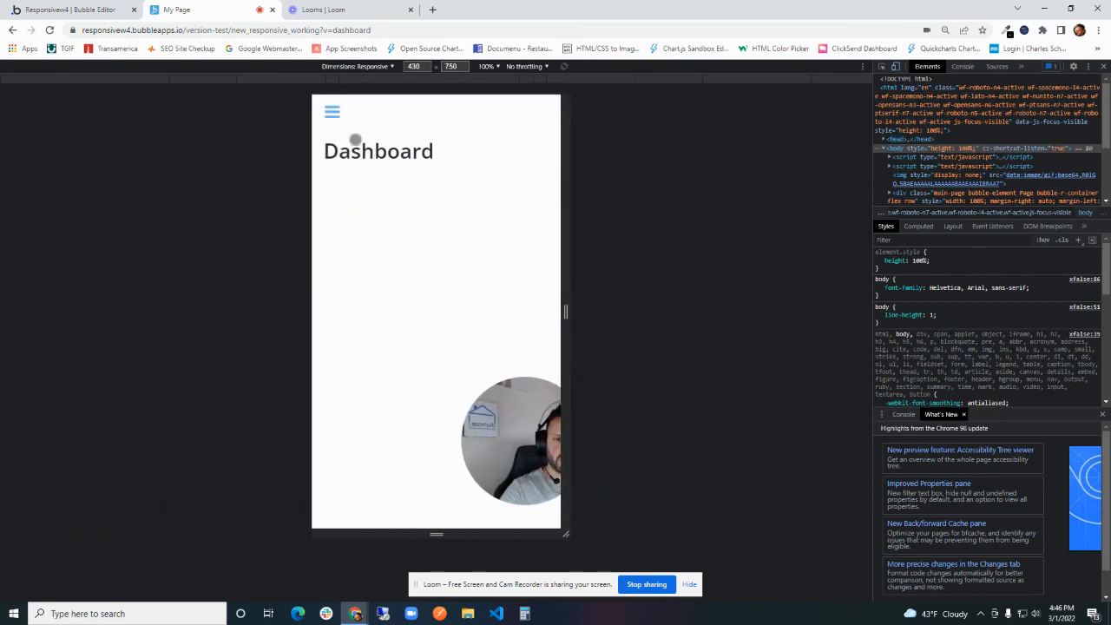
pyautogui.click(328, 113)
pyautogui.scroll(-1, 433, 416)
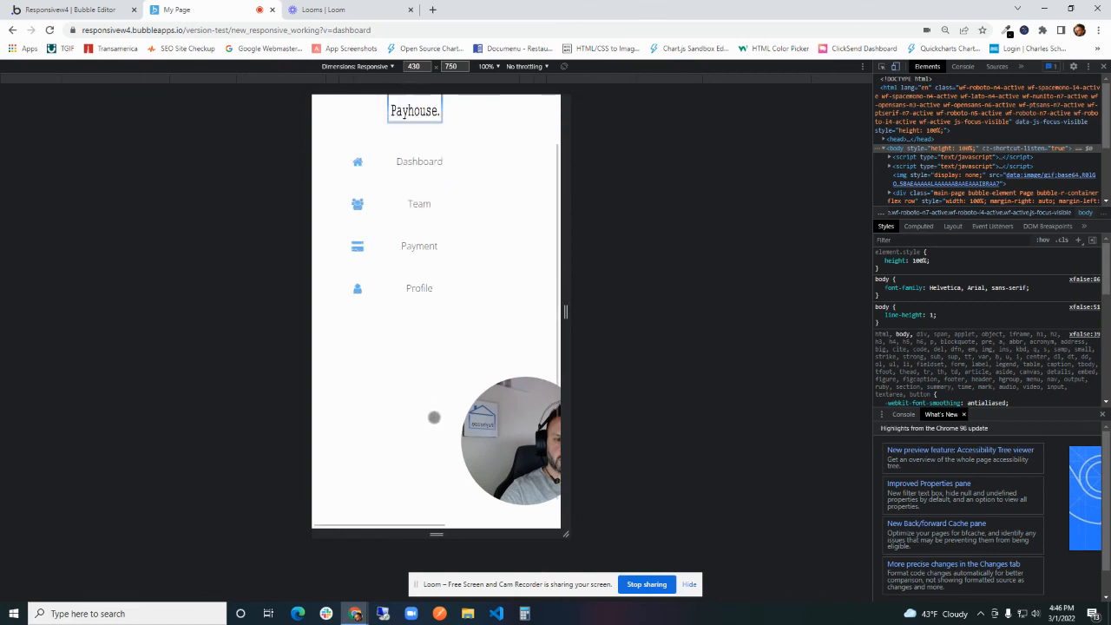
pyautogui.scroll(1, 432, 426)
# - Switch to the Bubble editor and open the properties of Group Dashboard Side Nav
pyautogui.click(98, 10)
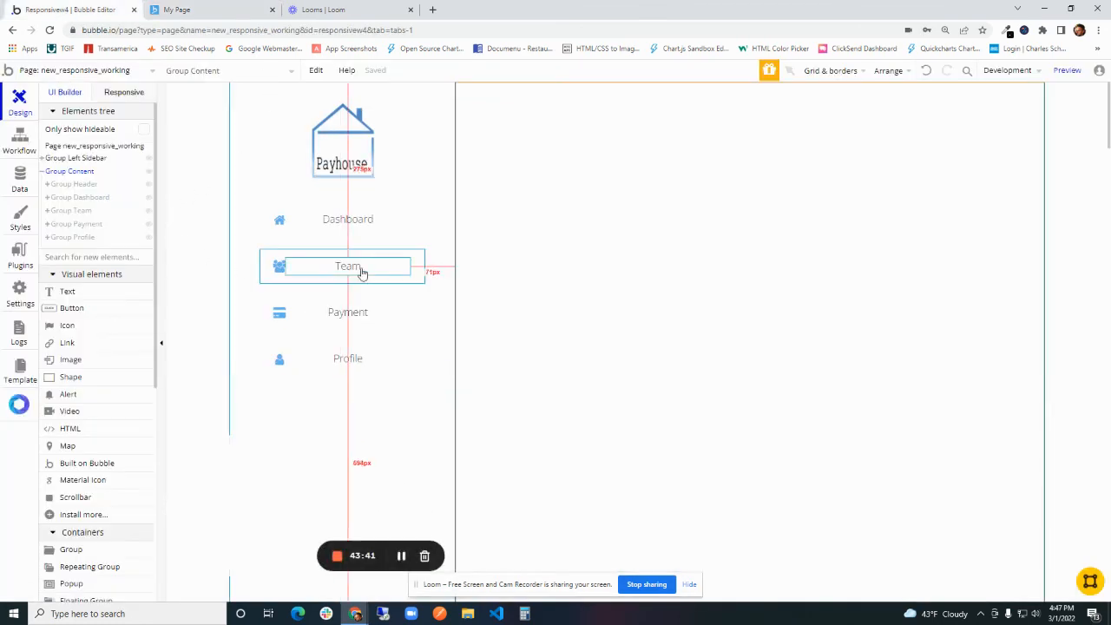
pyautogui.click(417, 222)
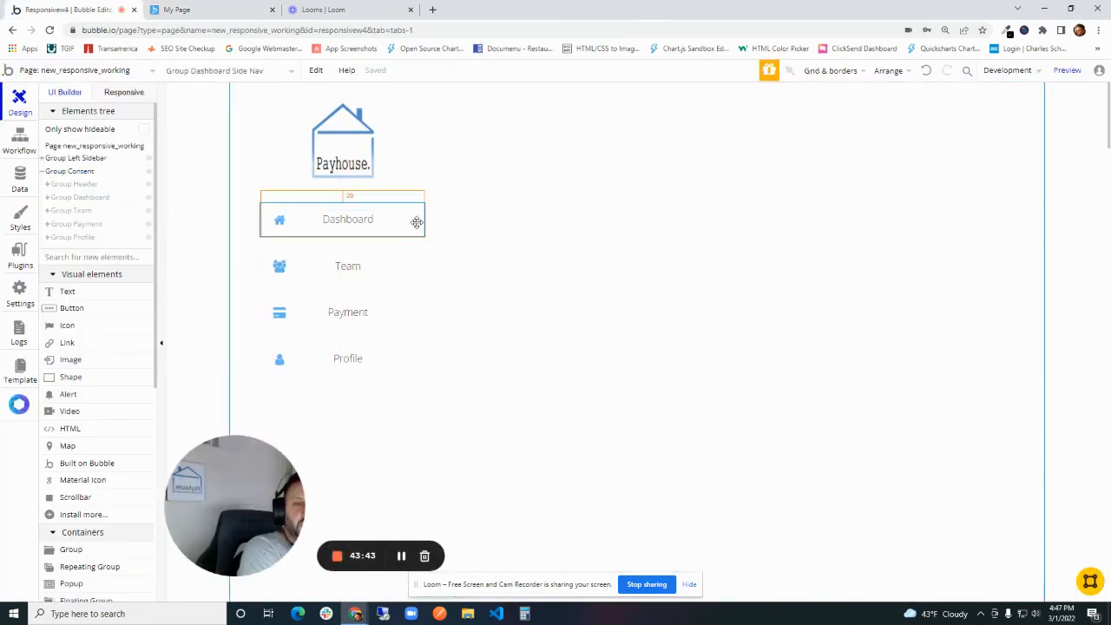
pyautogui.doubleClick(416, 222)
# - Test the bars icon and the sidebar's Dashboard link in the page preview at about 454 px wide
pyautogui.hotkey('ctrl', 'Tab')
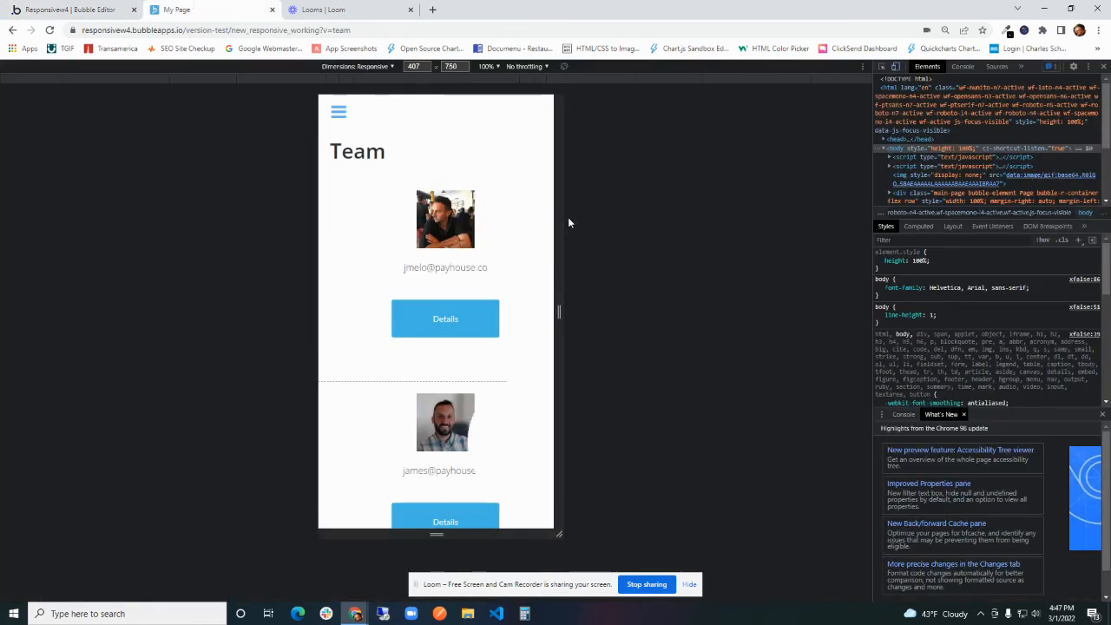
pyautogui.moveTo(560, 223); pyautogui.dragTo(570, 192)
pyautogui.click(326, 115)
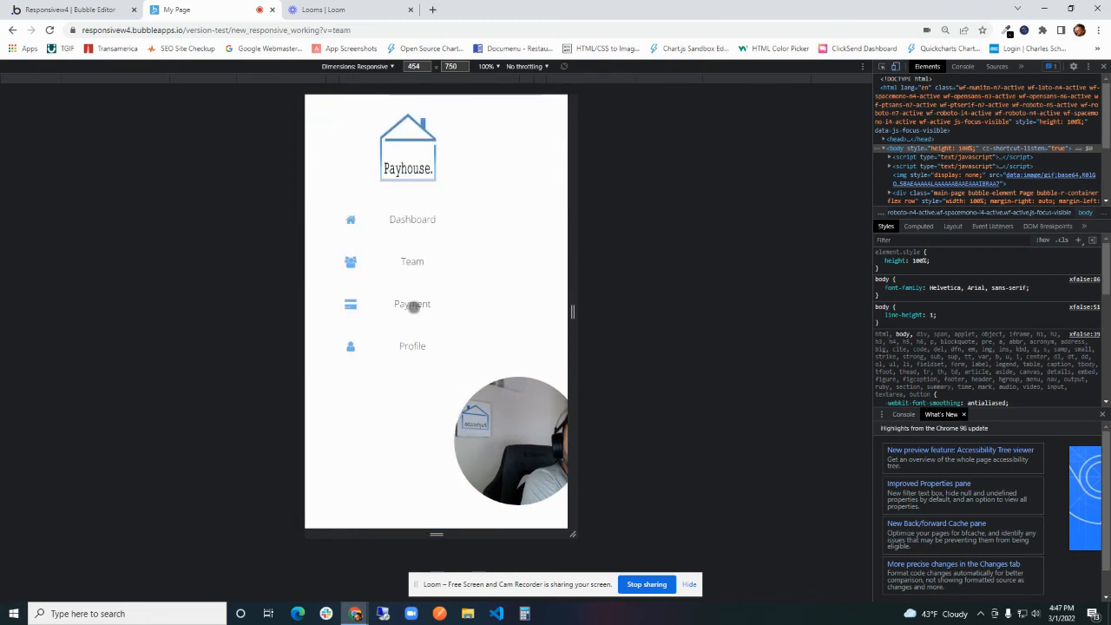
pyautogui.click(408, 223)
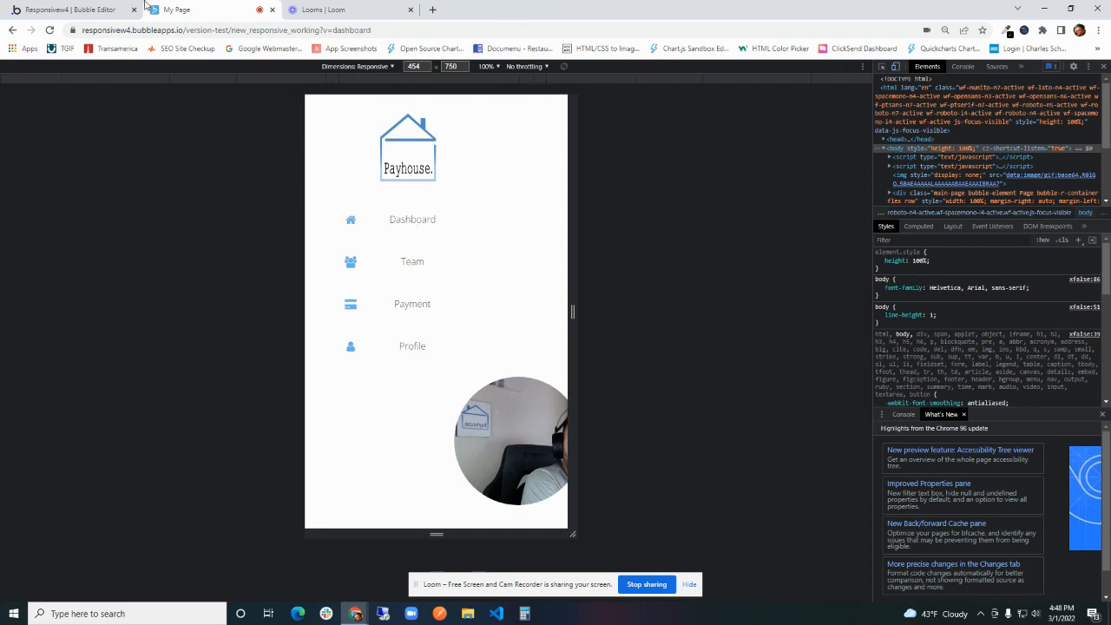
# - In the editor, add a Toggle action for Group Left Sidebar to the Group Dashboard Side Nav click workflow
pyautogui.click(87, 10)
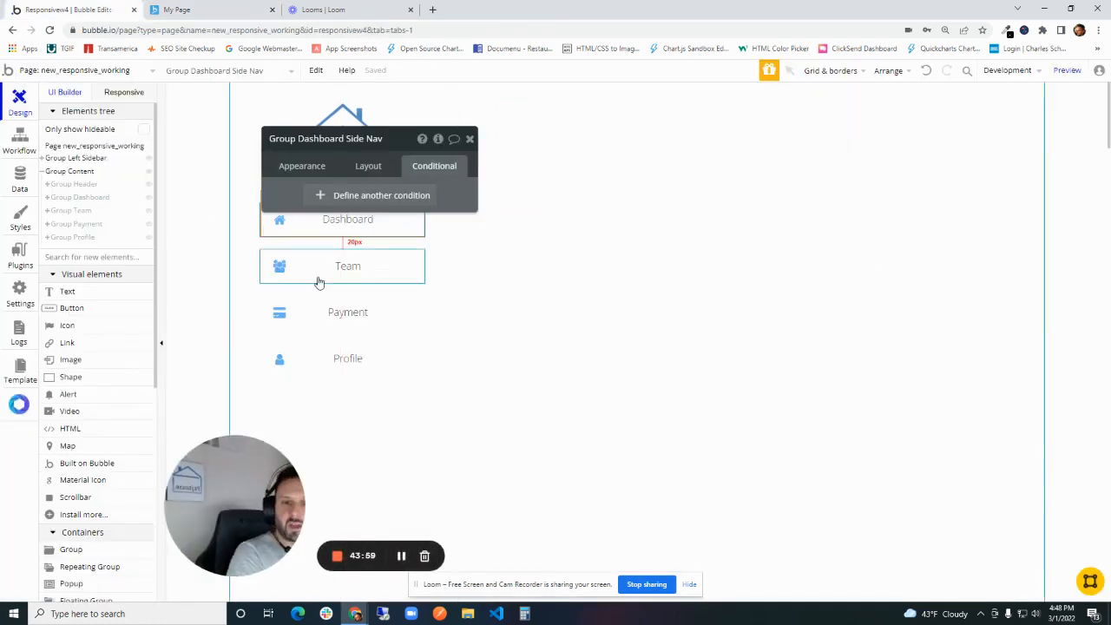
pyautogui.click(323, 196)
pyautogui.click(431, 187)
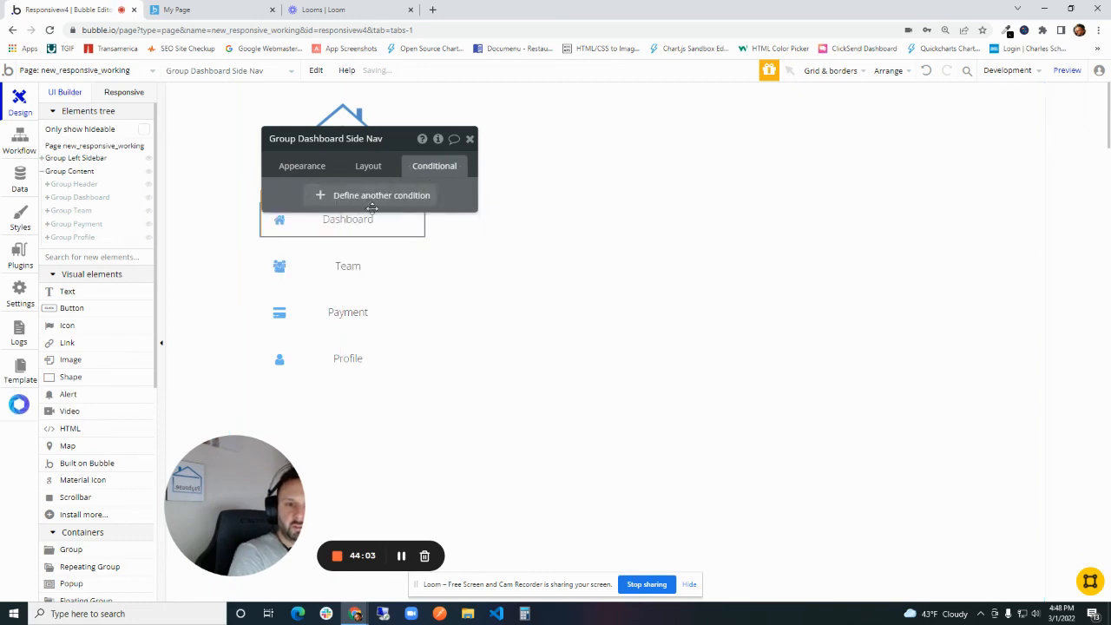
pyautogui.click(329, 173)
pyautogui.click(389, 278)
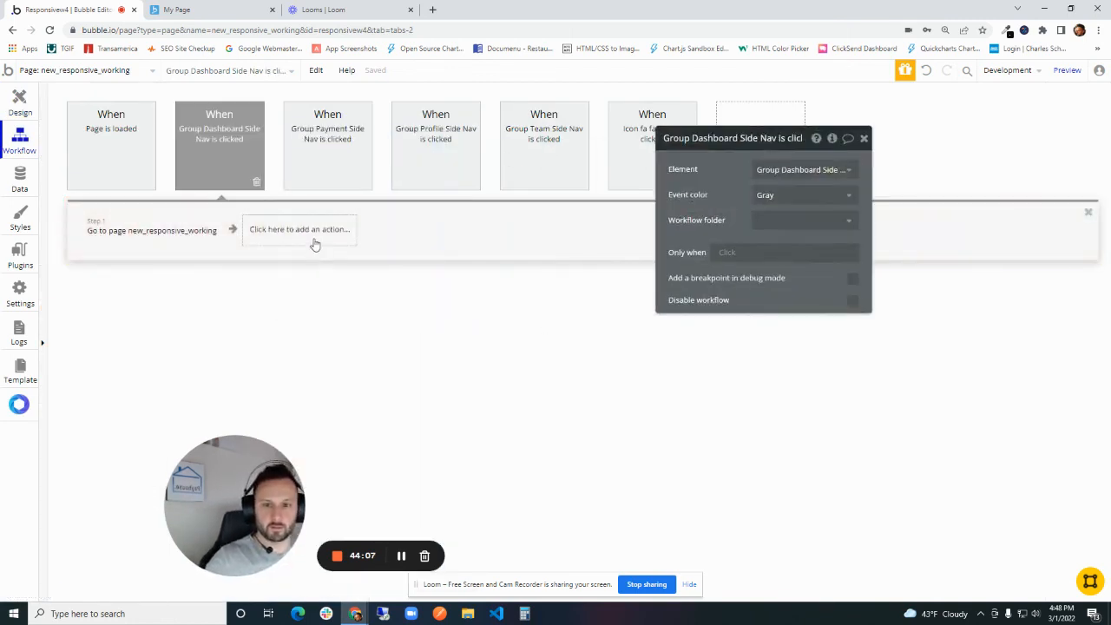
pyautogui.click(312, 239)
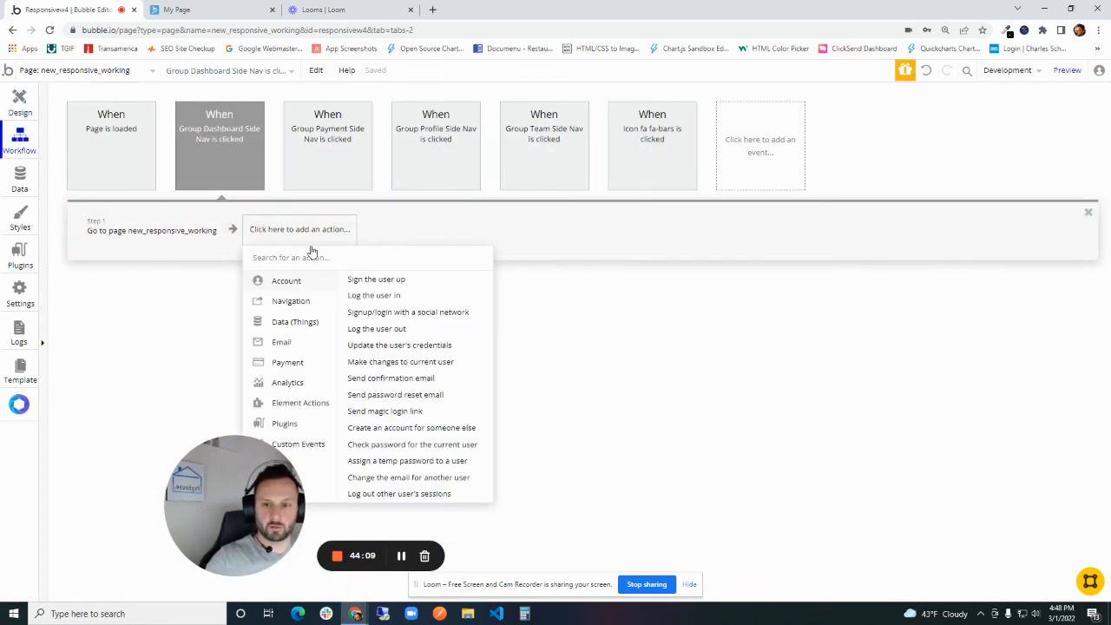
pyautogui.moveTo(307, 414)
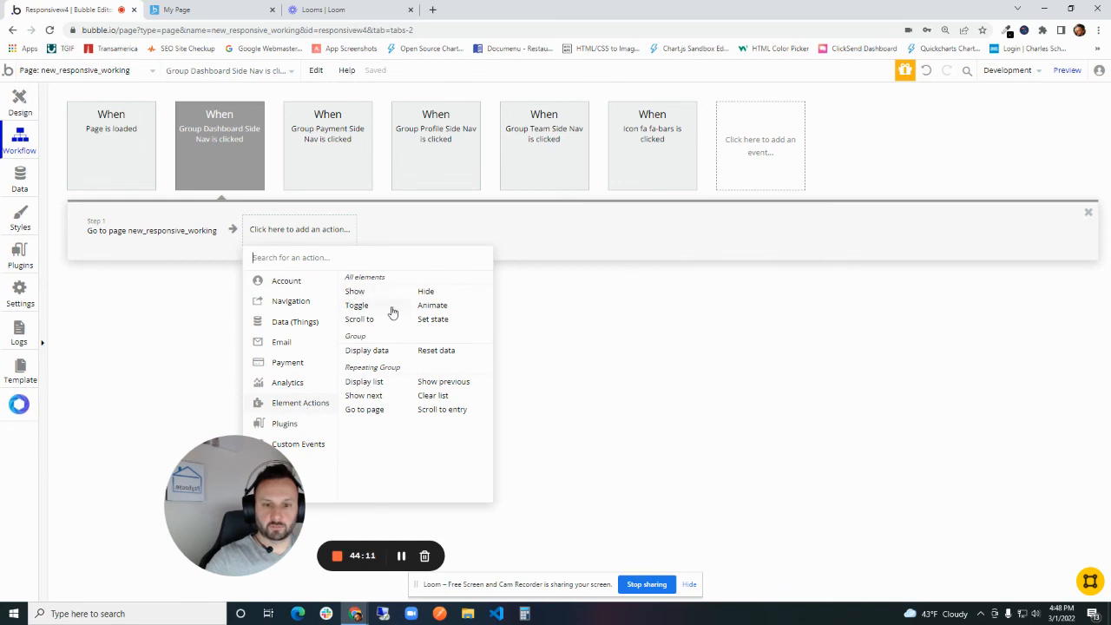
pyautogui.click(357, 305)
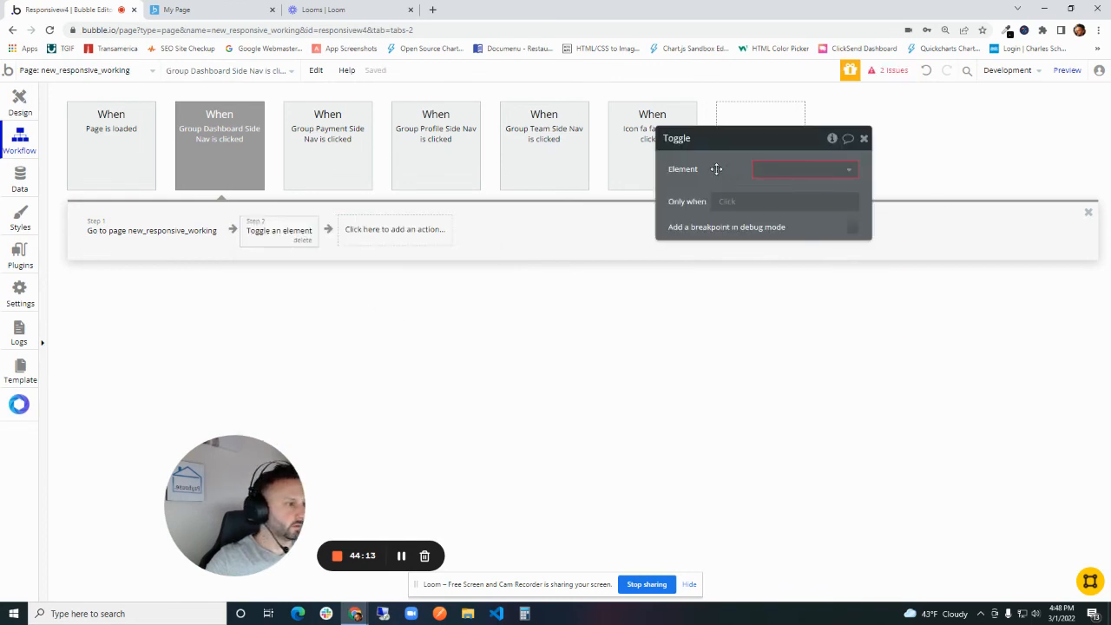
pyautogui.click(768, 169)
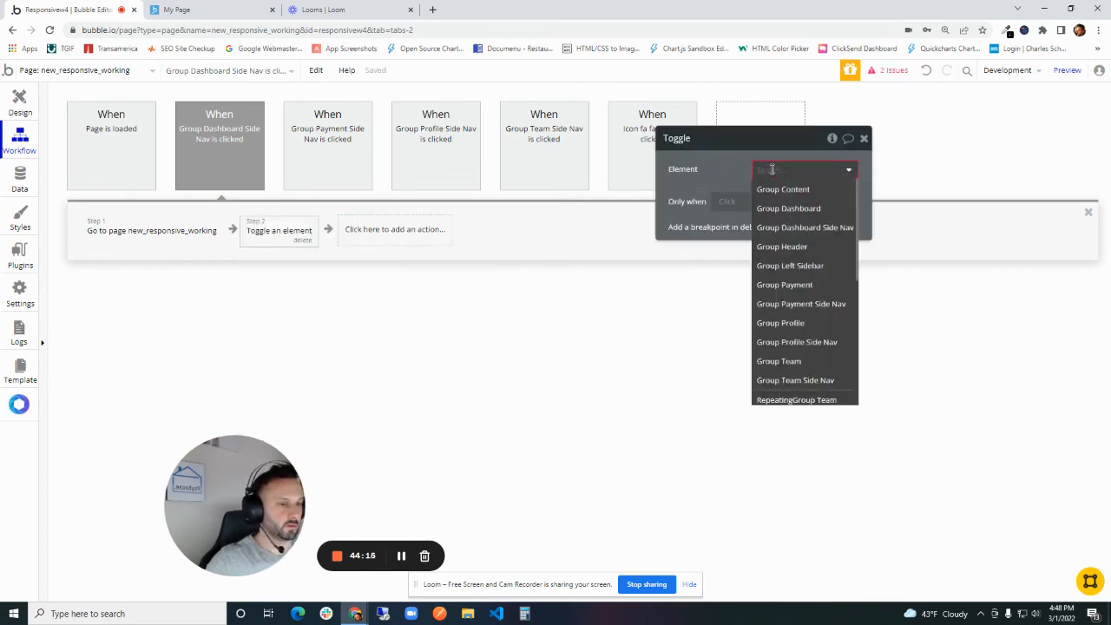
pyautogui.write('left')
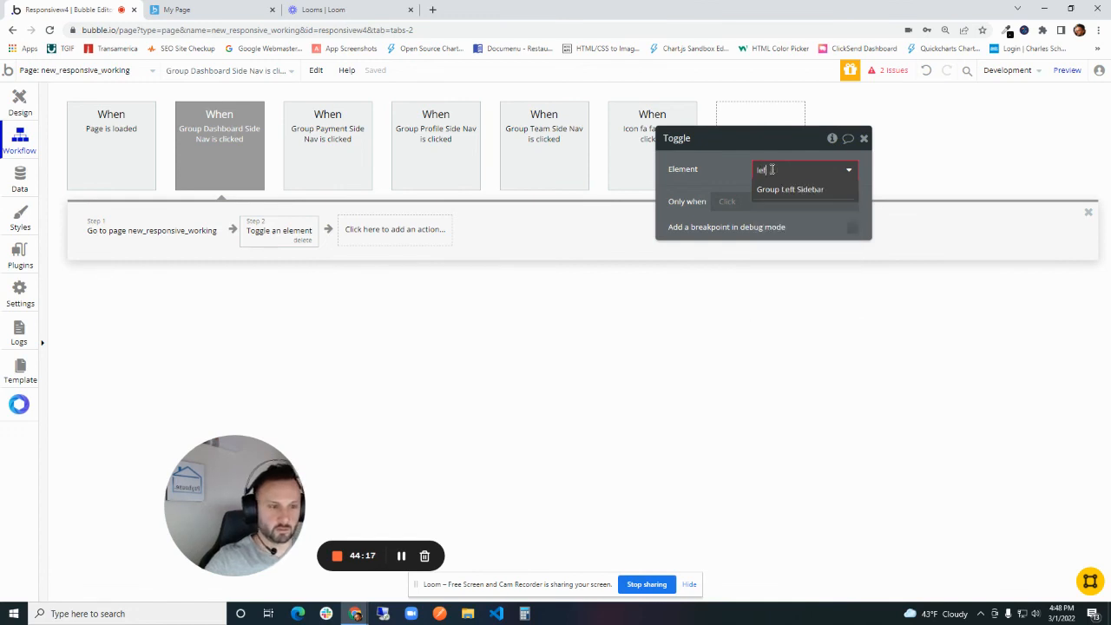
pyautogui.click(786, 189)
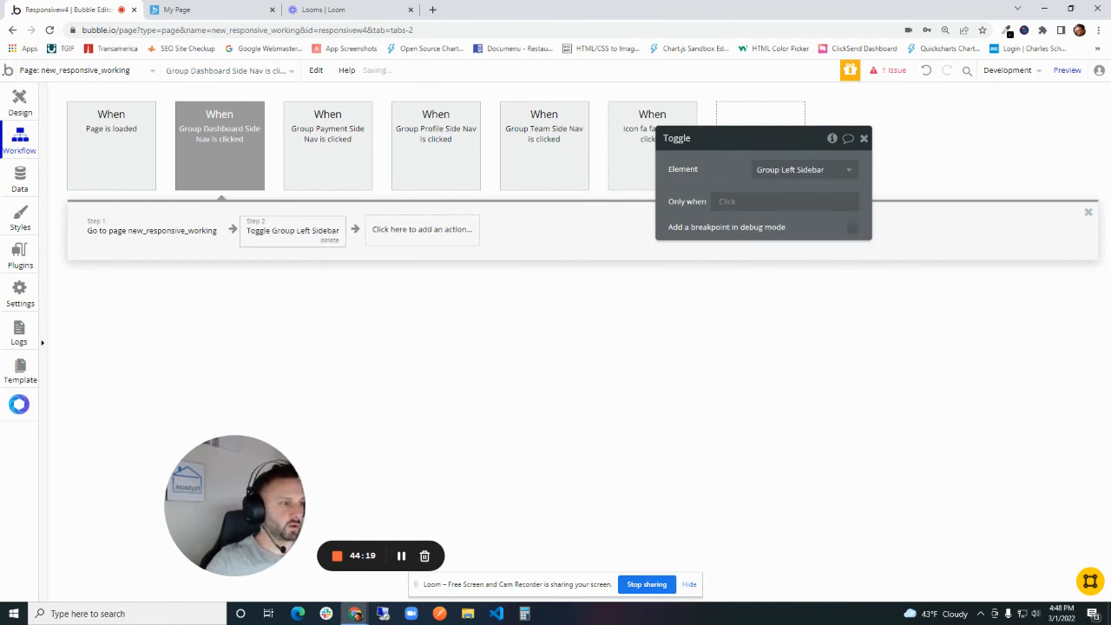
# - Restrict the Toggle action to run only when Current page width < 992
pyautogui.click(730, 201)
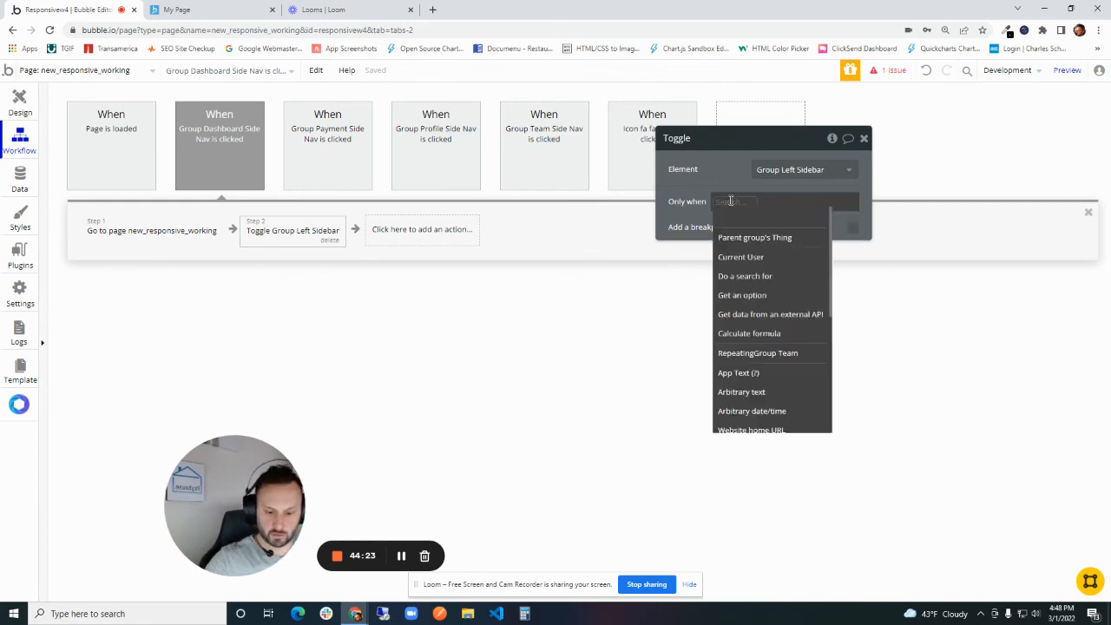
pyautogui.write('curre')
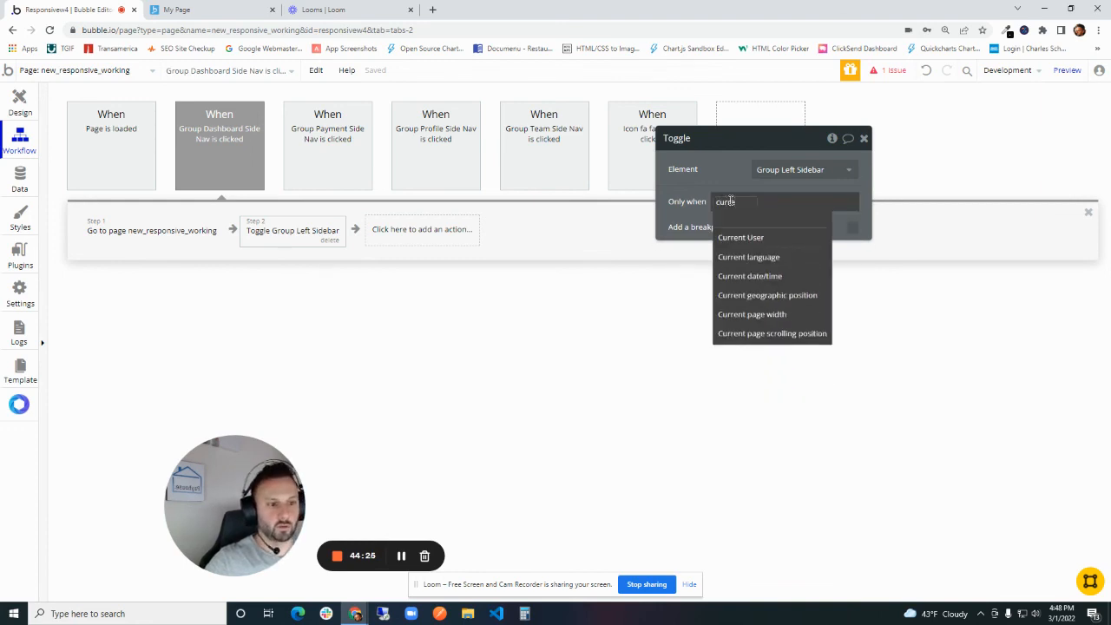
pyautogui.click(777, 314)
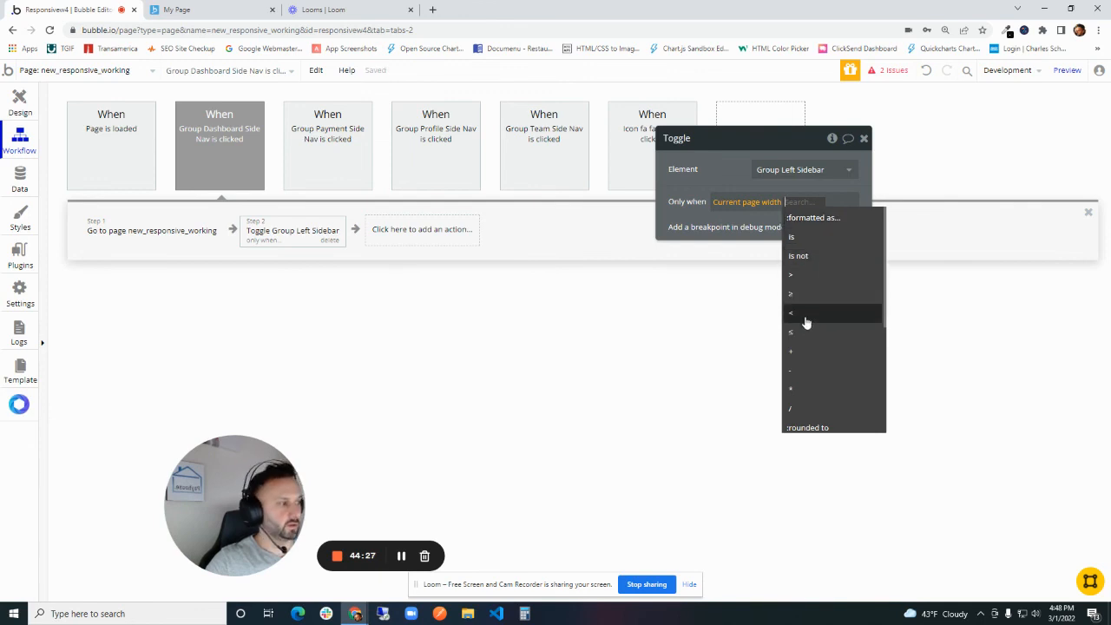
pyautogui.click(805, 318)
pyautogui.write('992')
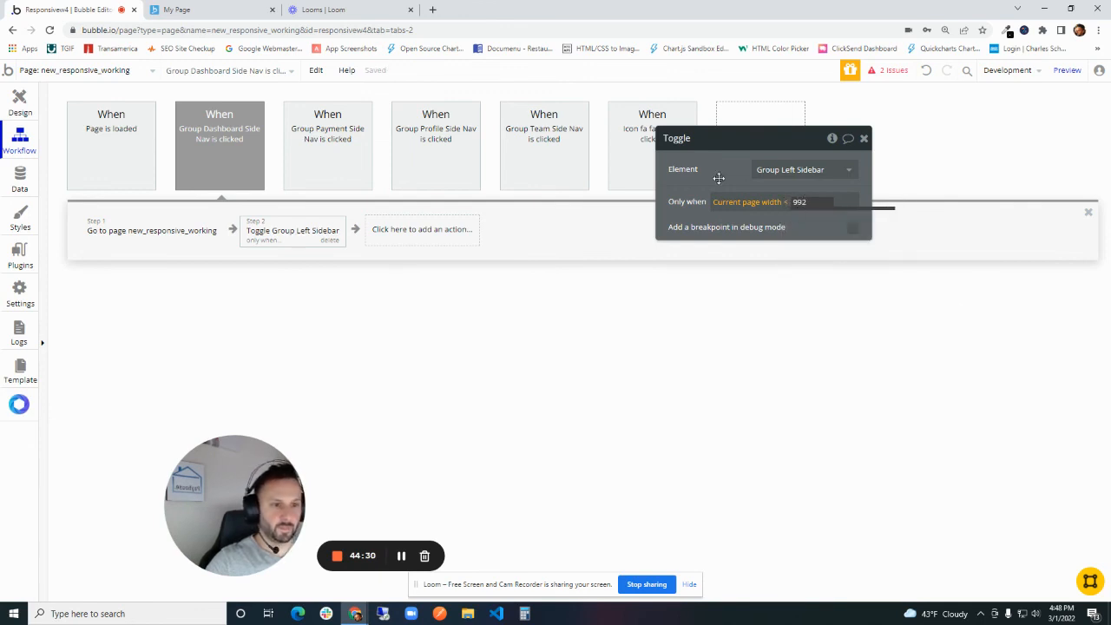
pyautogui.click(712, 177)
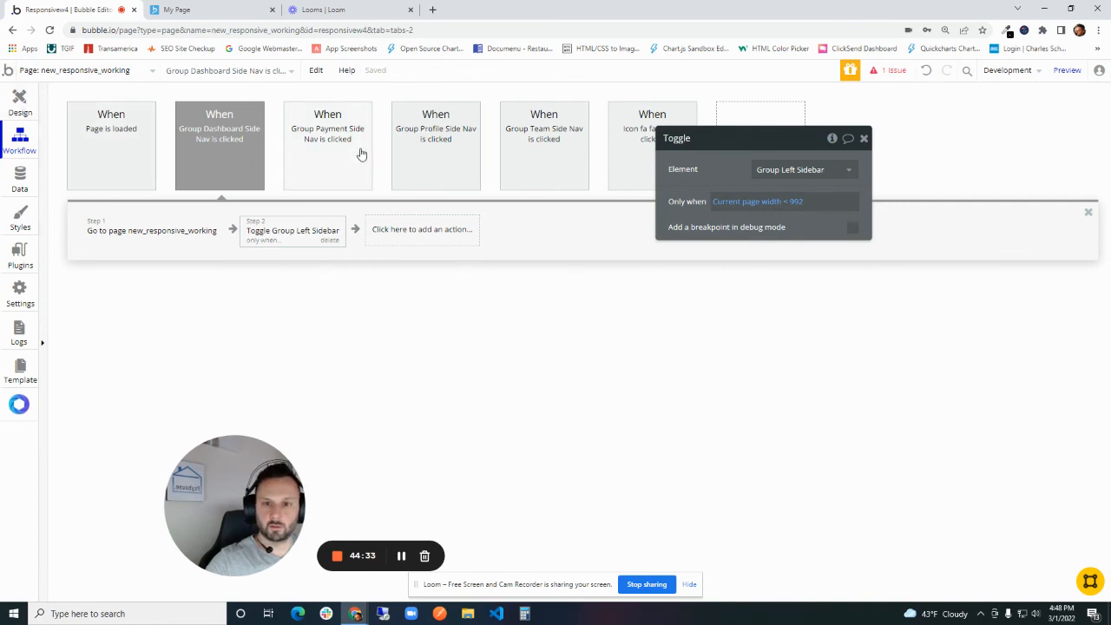
# - Check the reported workflow issue and reorder the actions so that the sidebar Toggle runs before Go to page new_responsive_working
pyautogui.click(890, 70)
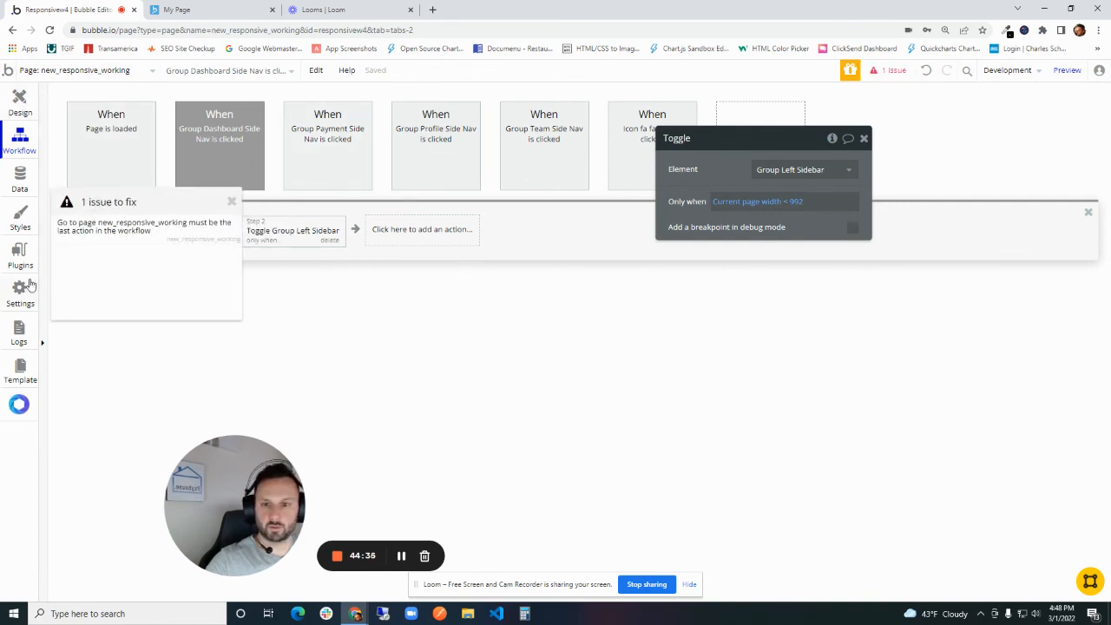
pyautogui.click(97, 229)
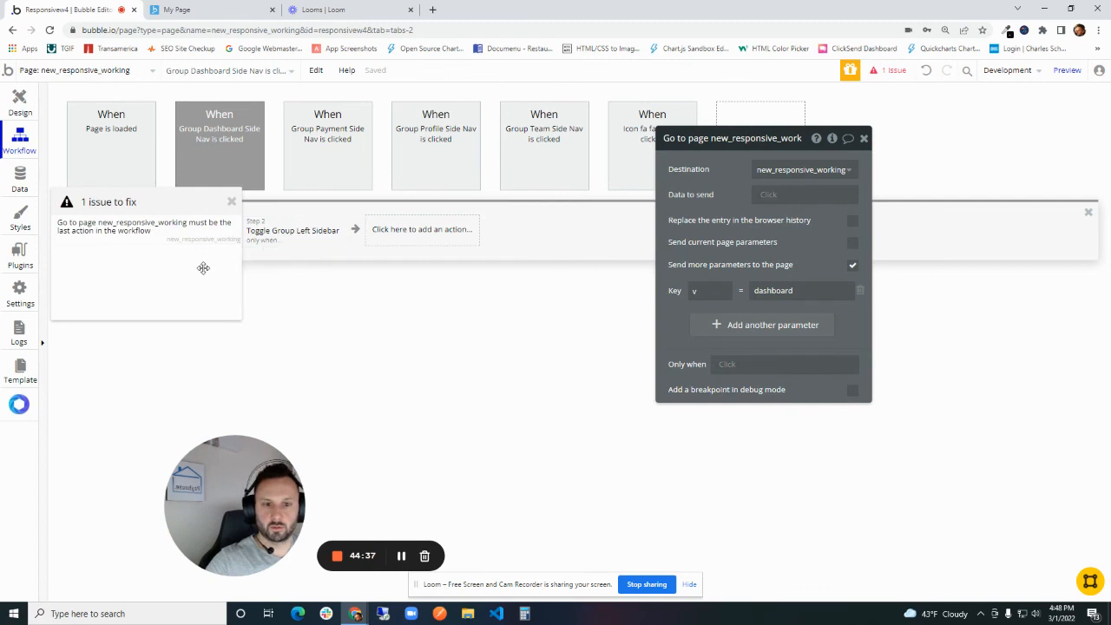
pyautogui.click(231, 201)
pyautogui.moveTo(134, 238); pyautogui.dragTo(369, 251)
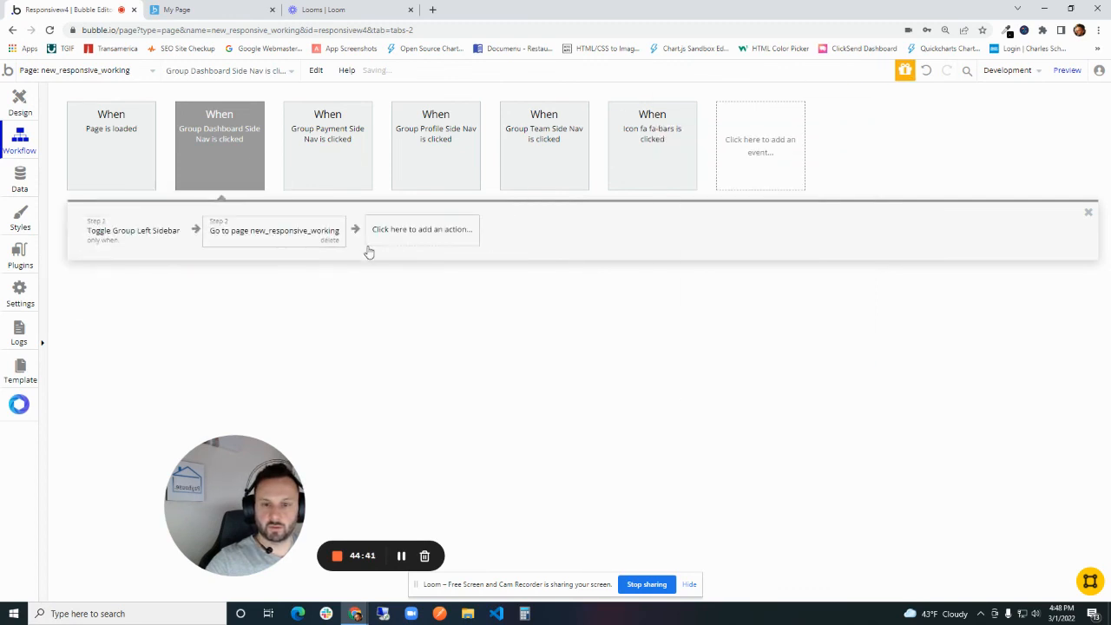
pyautogui.click(249, 231)
pyautogui.click(158, 224)
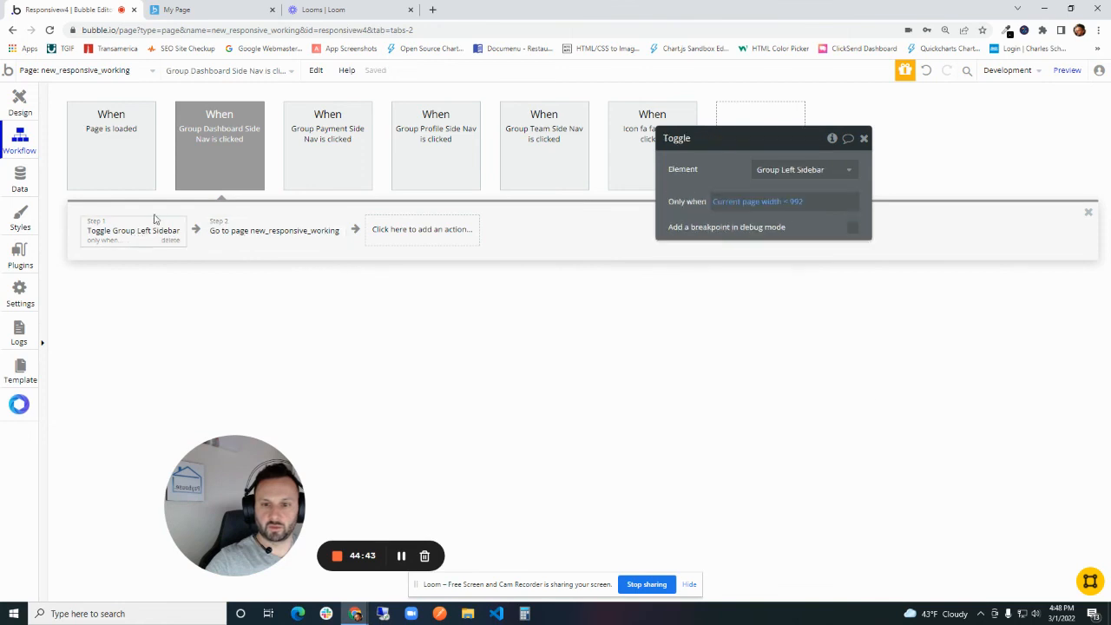
# - Reload the page preview at about 386 px wide and repeatedly test the bars icon with the sidebar's Dashboard link
pyautogui.click(204, 9)
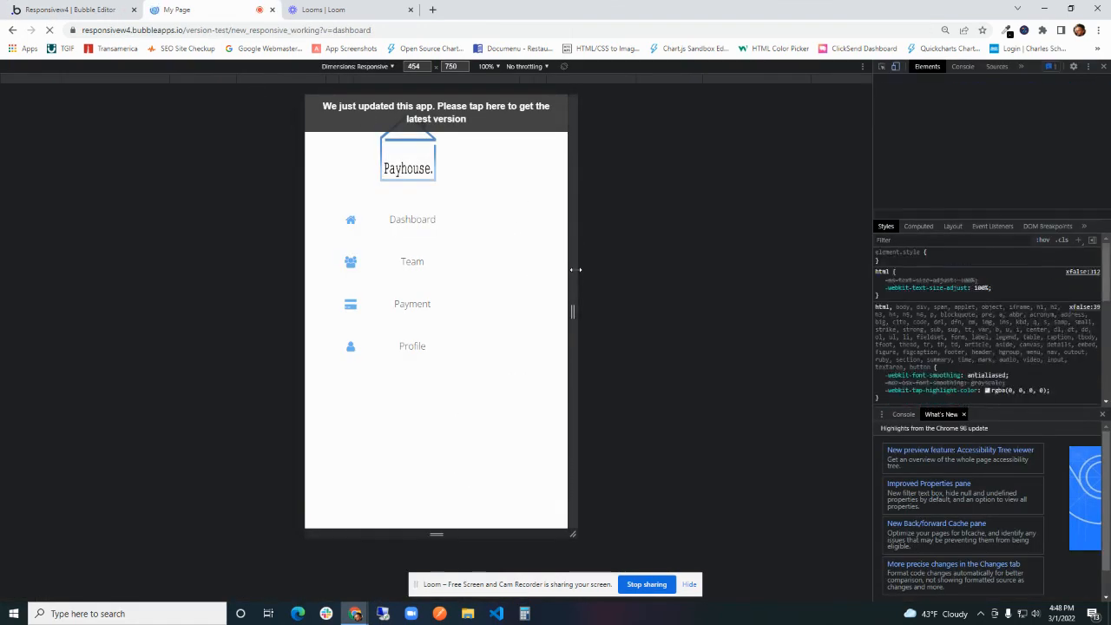
pyautogui.moveTo(577, 269); pyautogui.dragTo(552, 259)
pyautogui.click(344, 110)
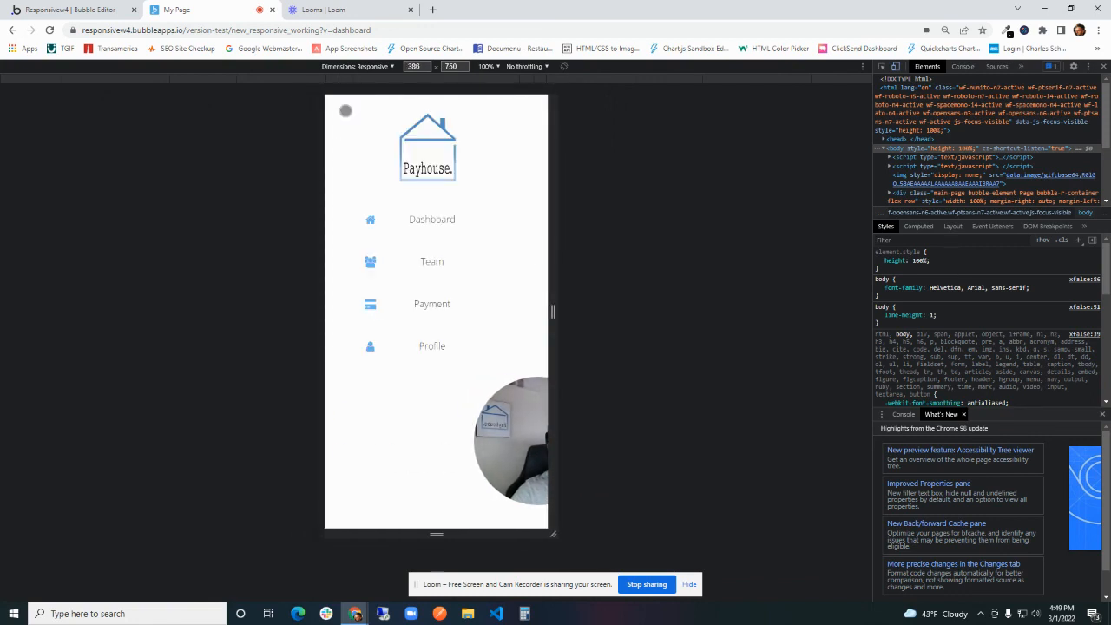
pyautogui.click(441, 222)
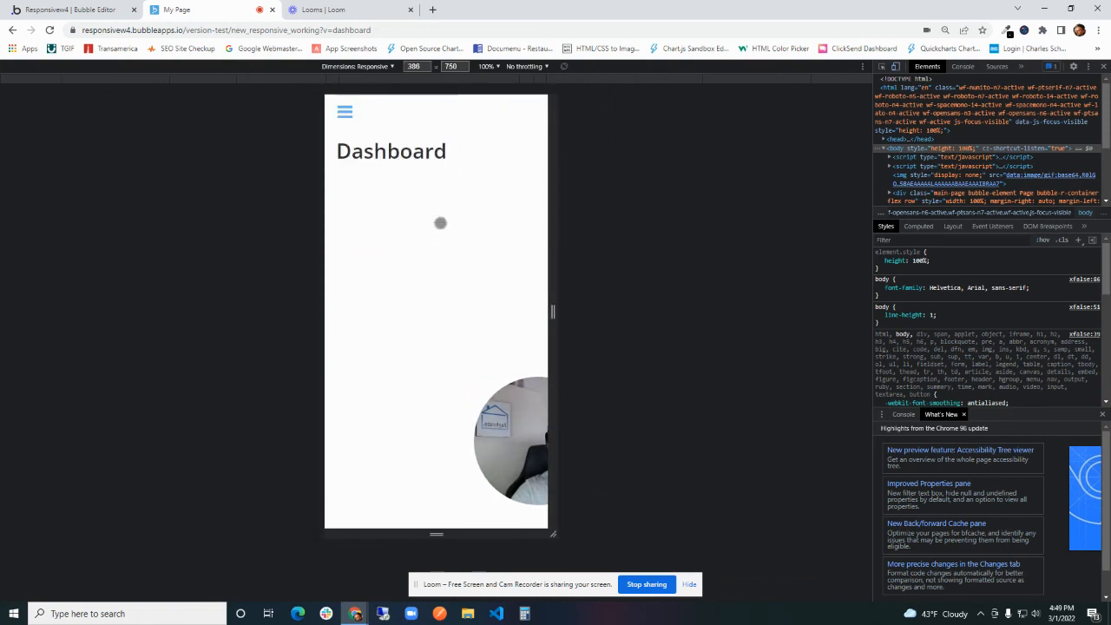
pyautogui.click(343, 123)
pyautogui.click(421, 225)
pyautogui.click(342, 116)
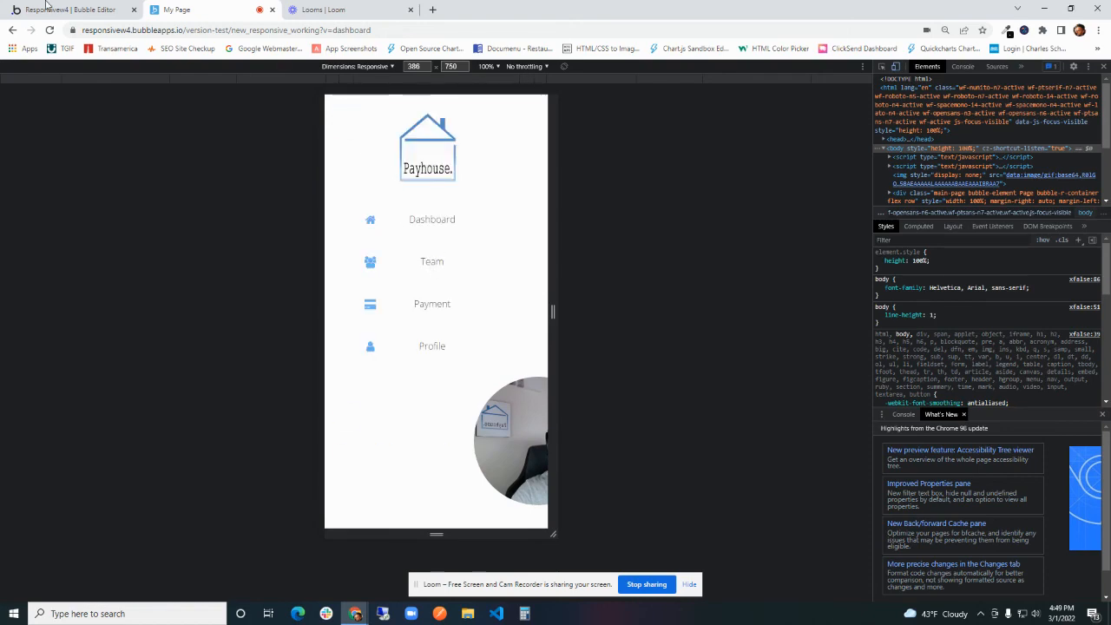
# - Widen the page preview to about 1038 px and check the sidebar beside the Dashboard content
pyautogui.click(47, 7)
pyautogui.click(181, 10)
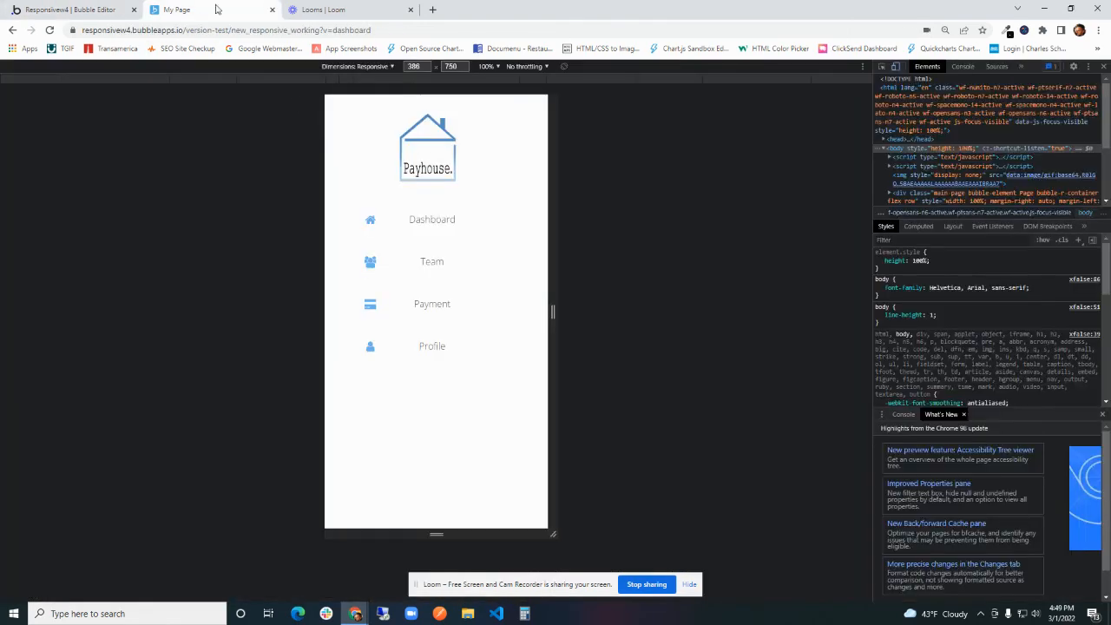
pyautogui.moveTo(550, 282); pyautogui.dragTo(740, 276)
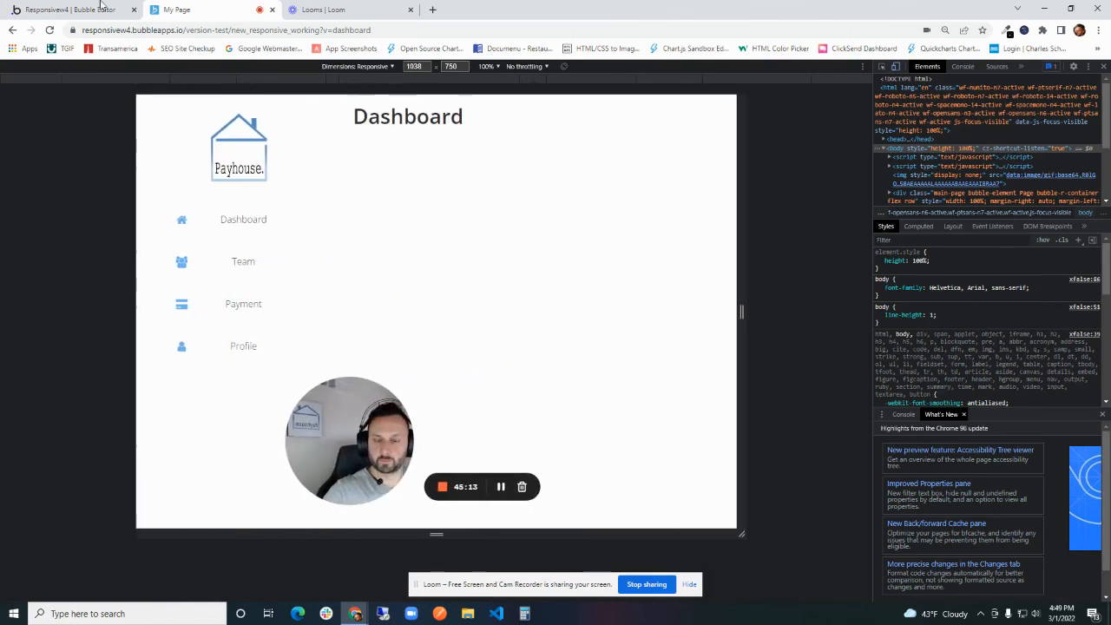
# - Return to the Bubble editor and open the click workflow of Group Team Side Nav
pyautogui.click(102, 9)
pyautogui.click(20, 102)
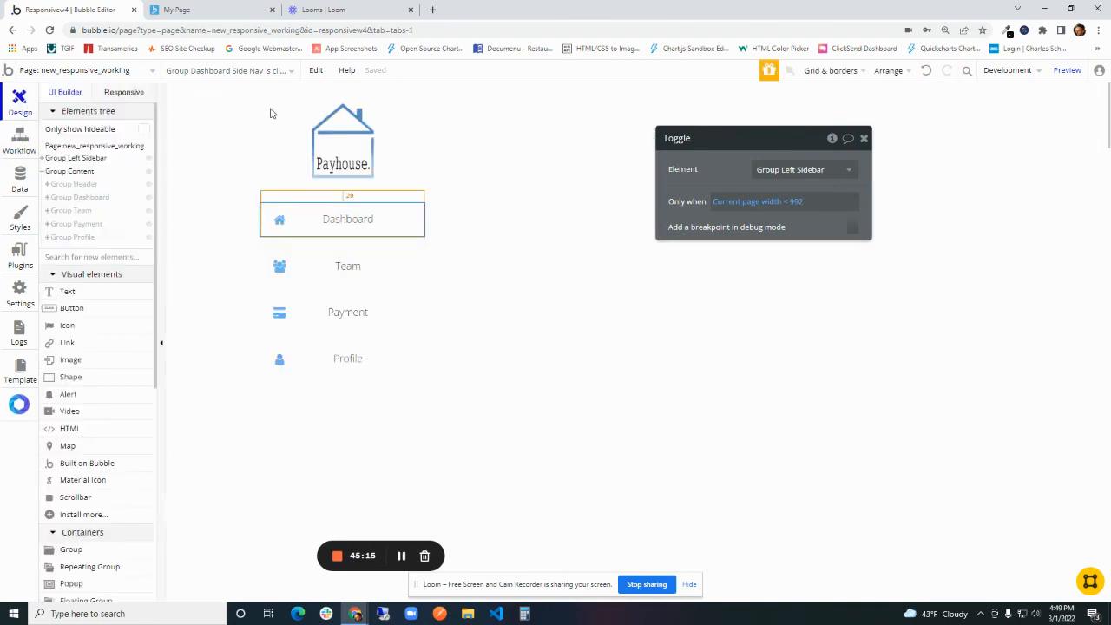
pyautogui.click(325, 213)
pyautogui.click(417, 267)
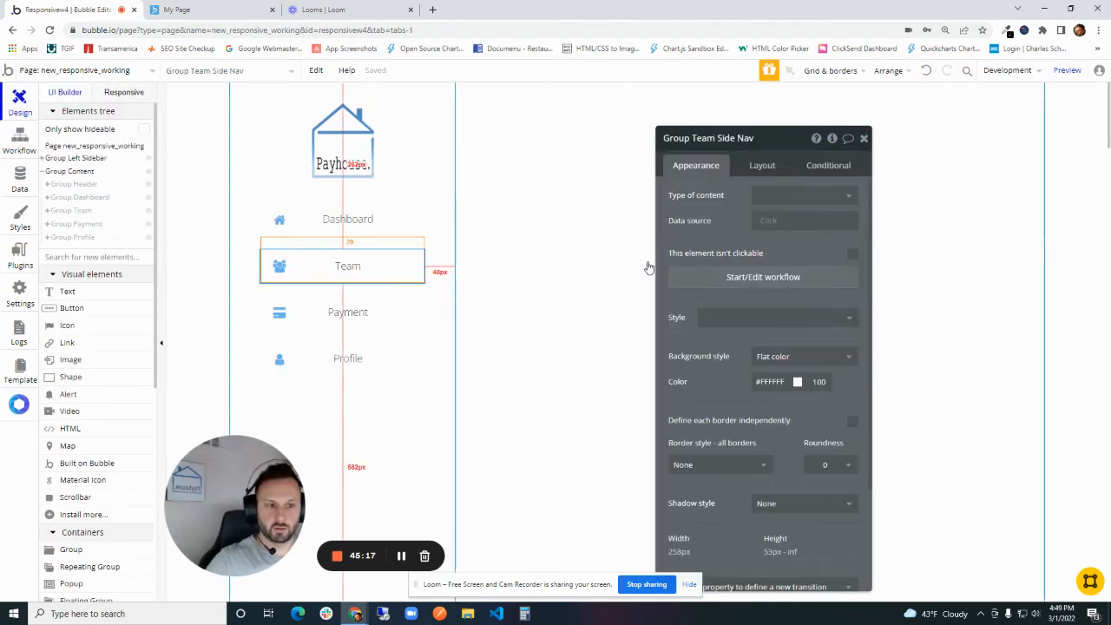
pyautogui.click(602, 274)
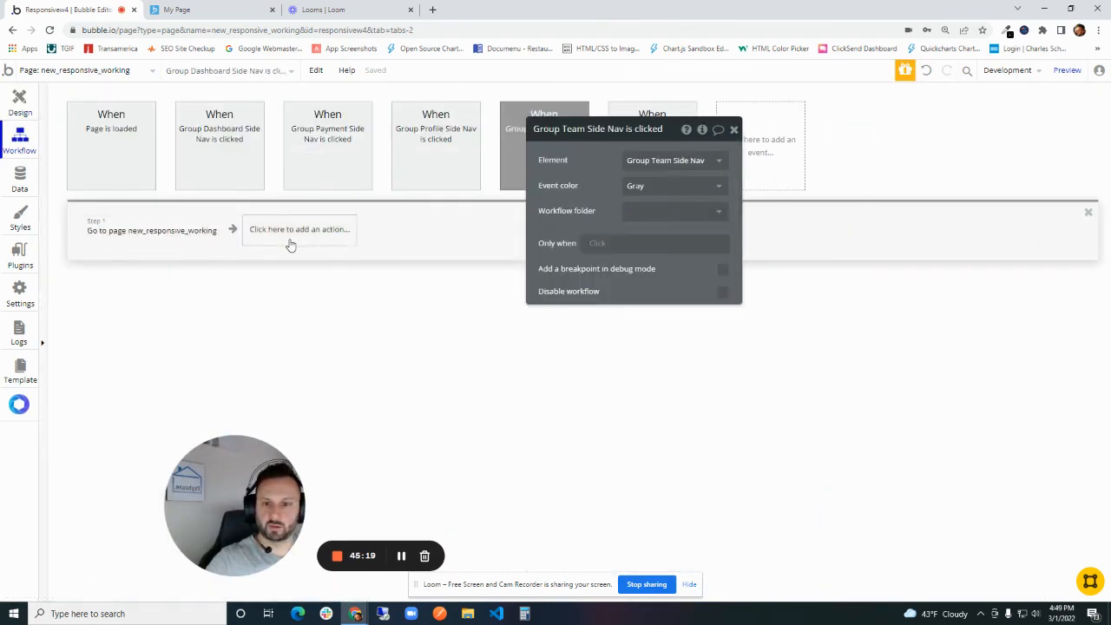
# - Add a Toggle action for Group Left Sidebar to the Team workflow and place it before Go to page new_responsive_working
pyautogui.click(293, 239)
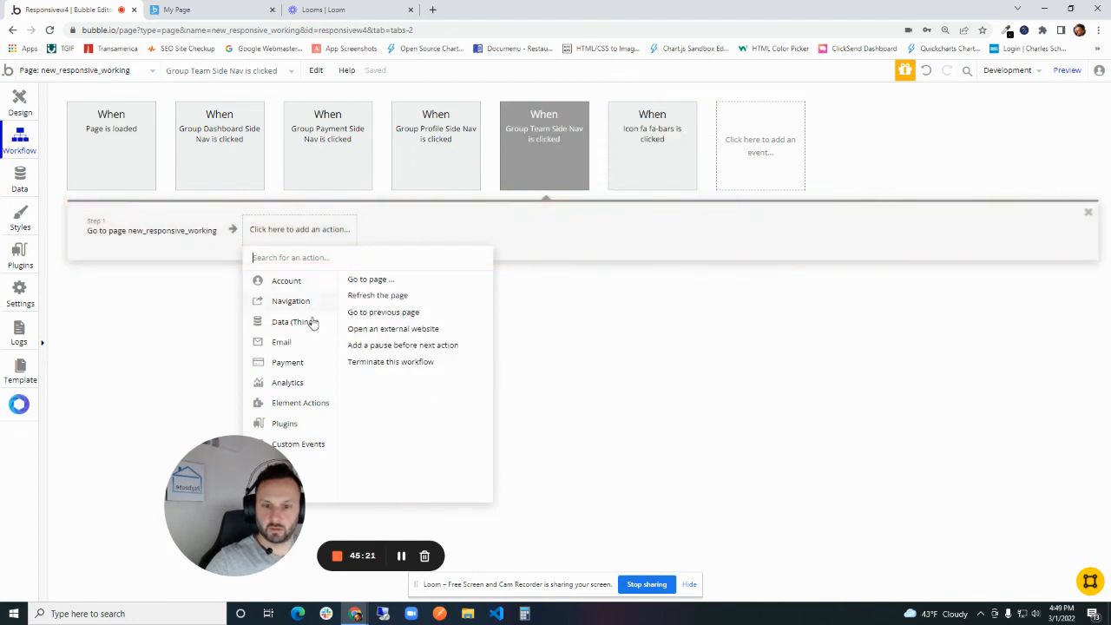
pyautogui.moveTo(304, 409)
pyautogui.click(374, 305)
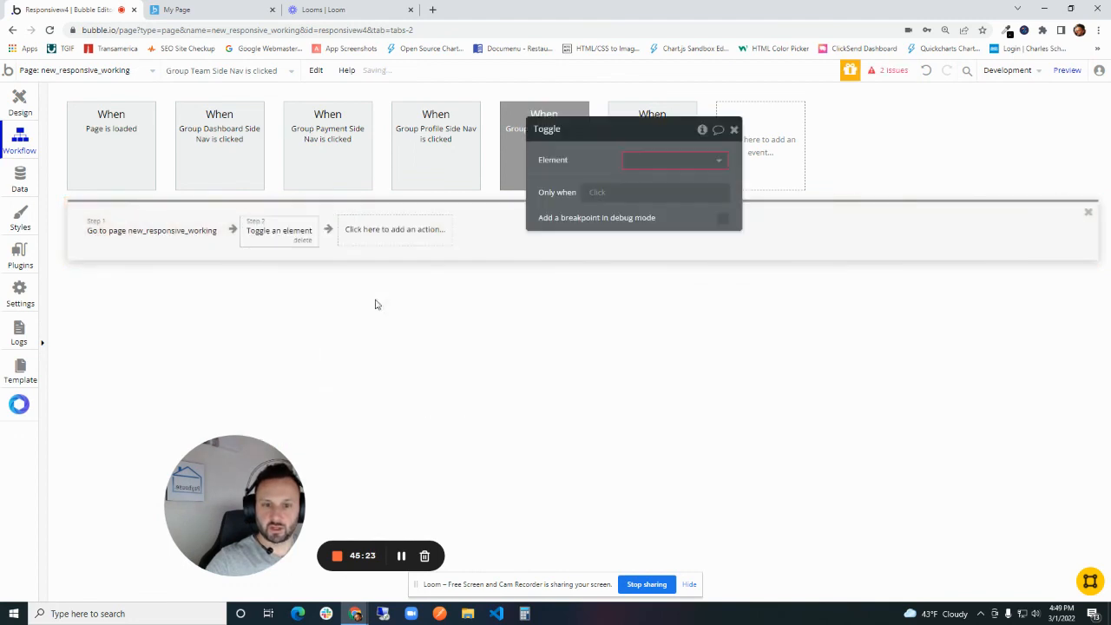
pyautogui.click(657, 160)
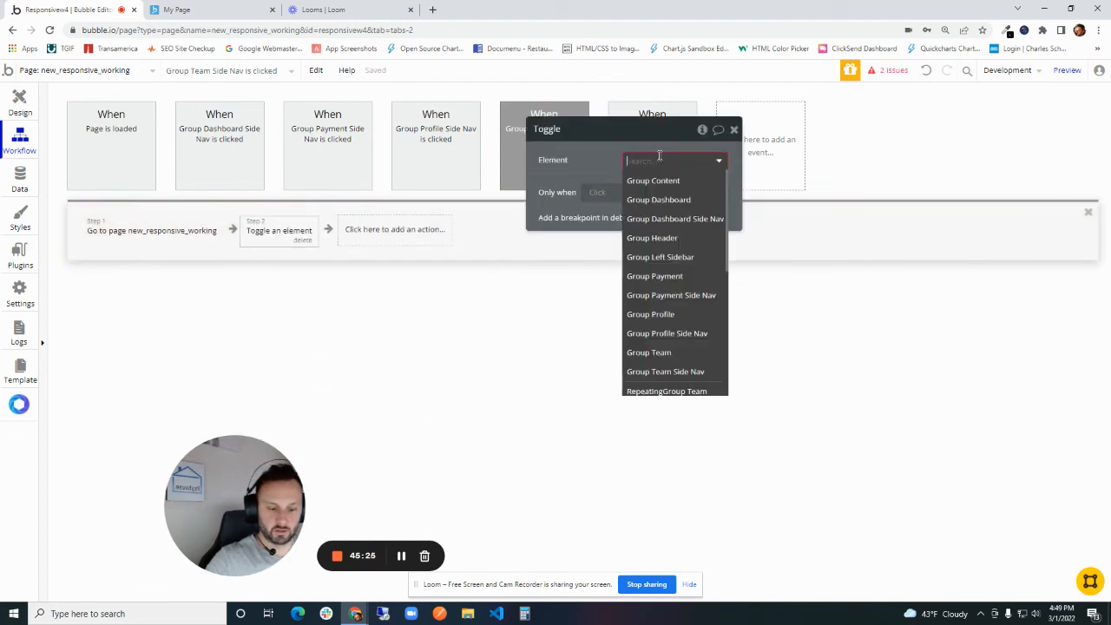
pyautogui.write('lef')
pyautogui.click(660, 181)
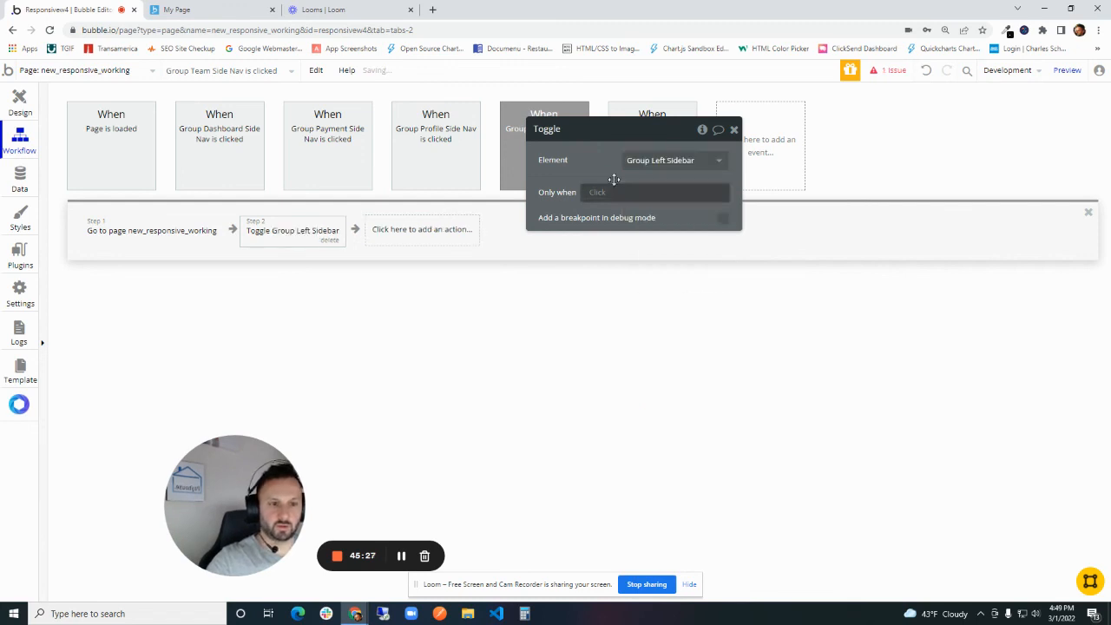
pyautogui.moveTo(277, 238); pyautogui.dragTo(143, 243)
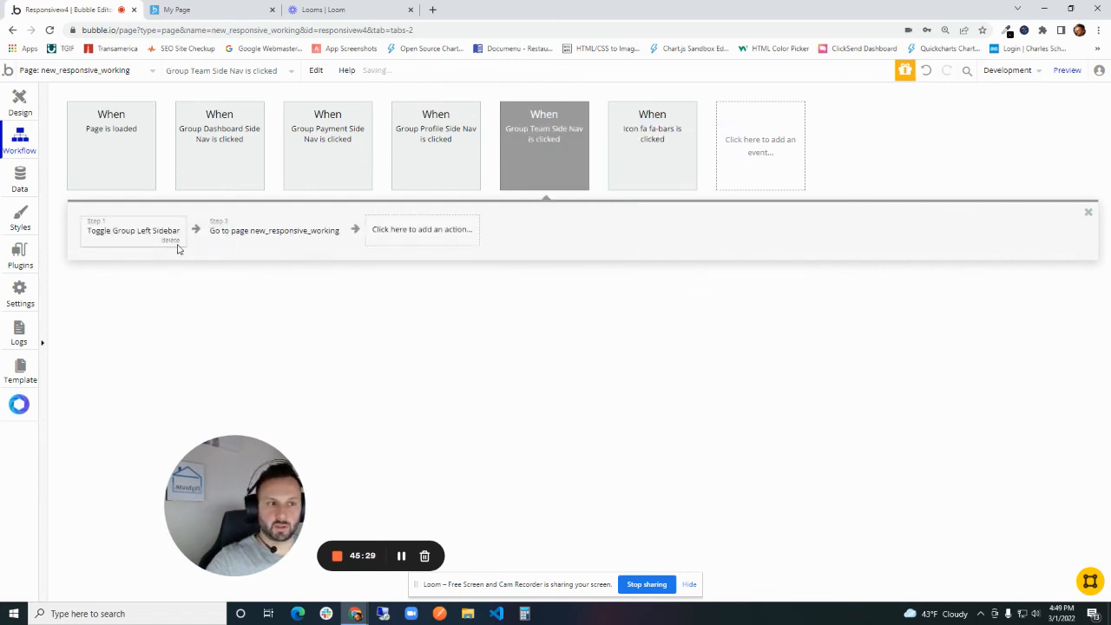
# - Reload the page preview, test the sidebar's Team link at about 322 px wide, and check the Team list at about 435 px
pyautogui.click(176, 10)
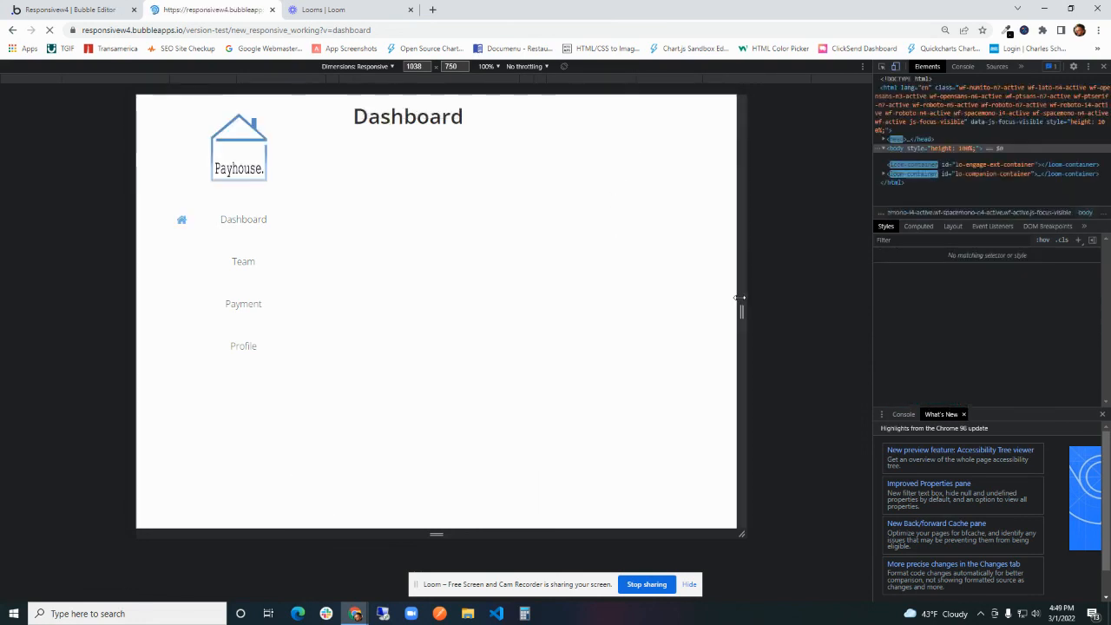
pyautogui.moveTo(739, 298); pyautogui.dragTo(533, 287)
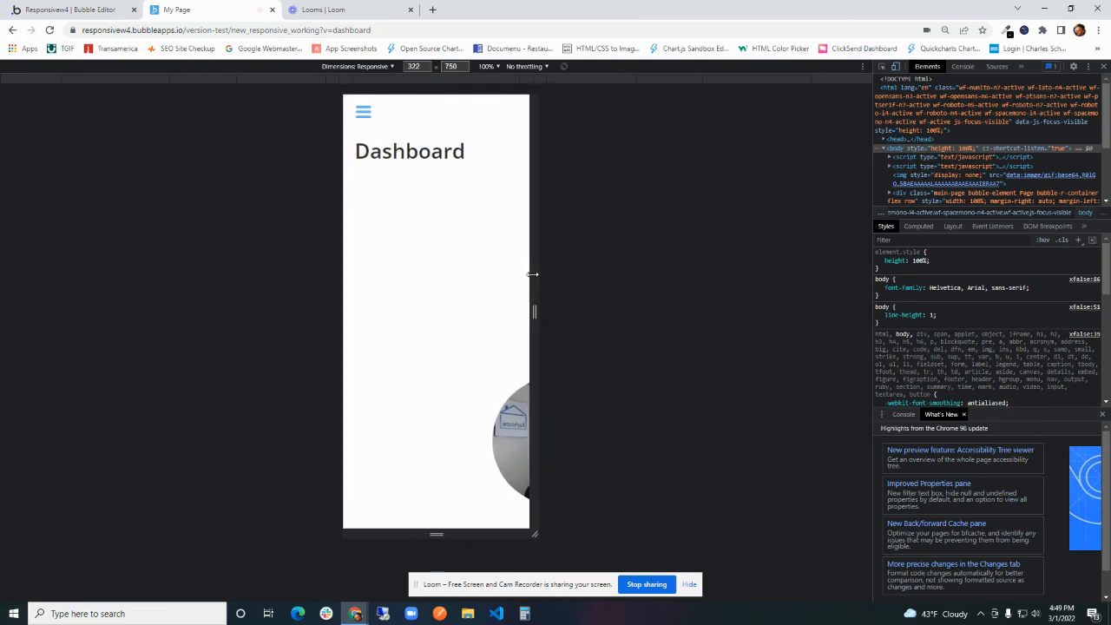
pyautogui.click(364, 114)
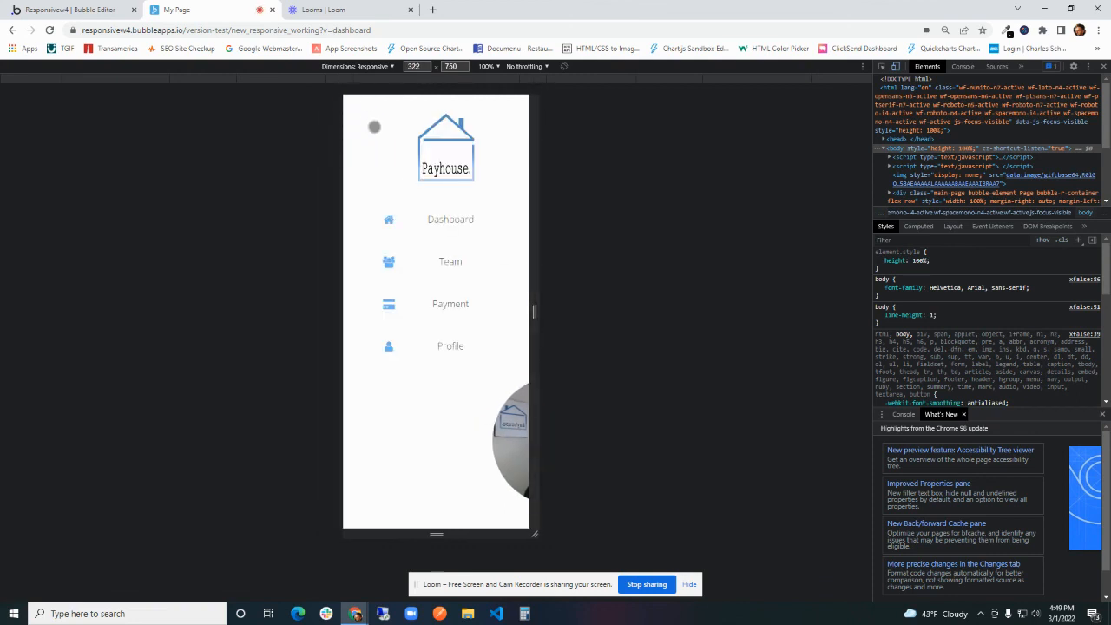
pyautogui.click(452, 263)
pyautogui.moveTo(537, 282); pyautogui.dragTo(565, 282)
pyautogui.scroll(-2, 455, 304)
pyautogui.scroll(3, 338, 160)
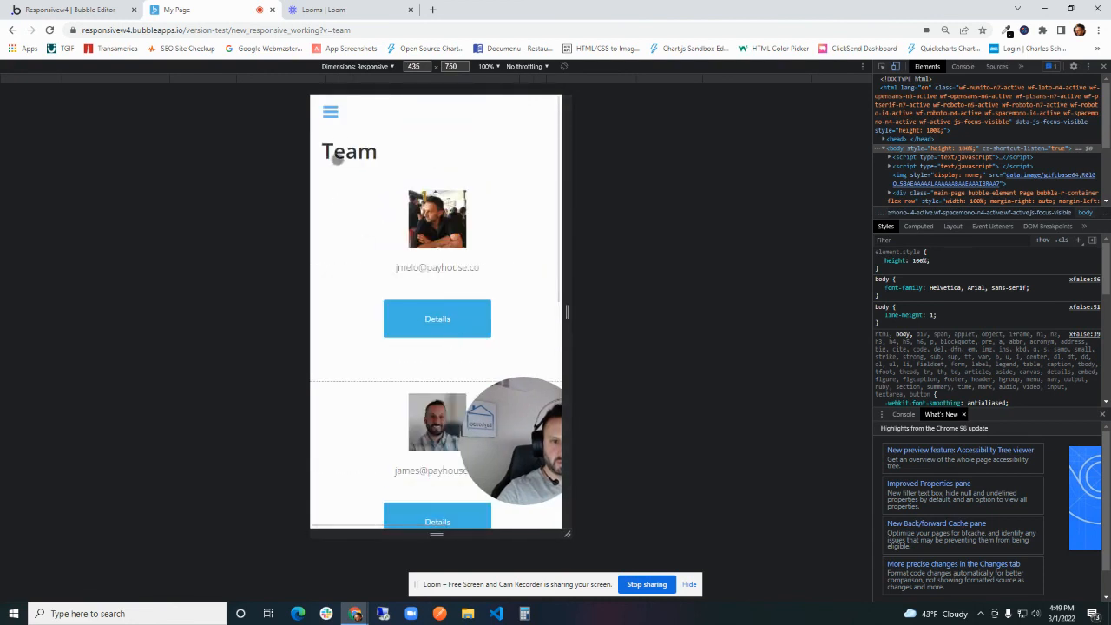
# - Test the sidebar's Dashboard link from the Team view using the bars icon, and close the page preview
pyautogui.click(331, 109)
pyautogui.click(405, 217)
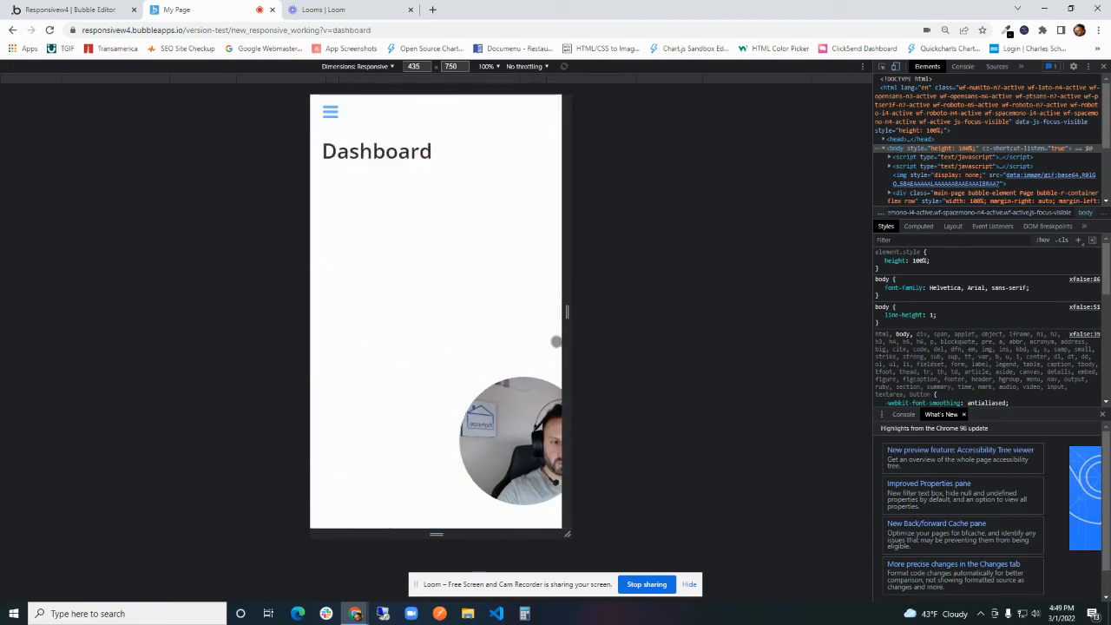
pyautogui.hotkey('ctrl', 'w')
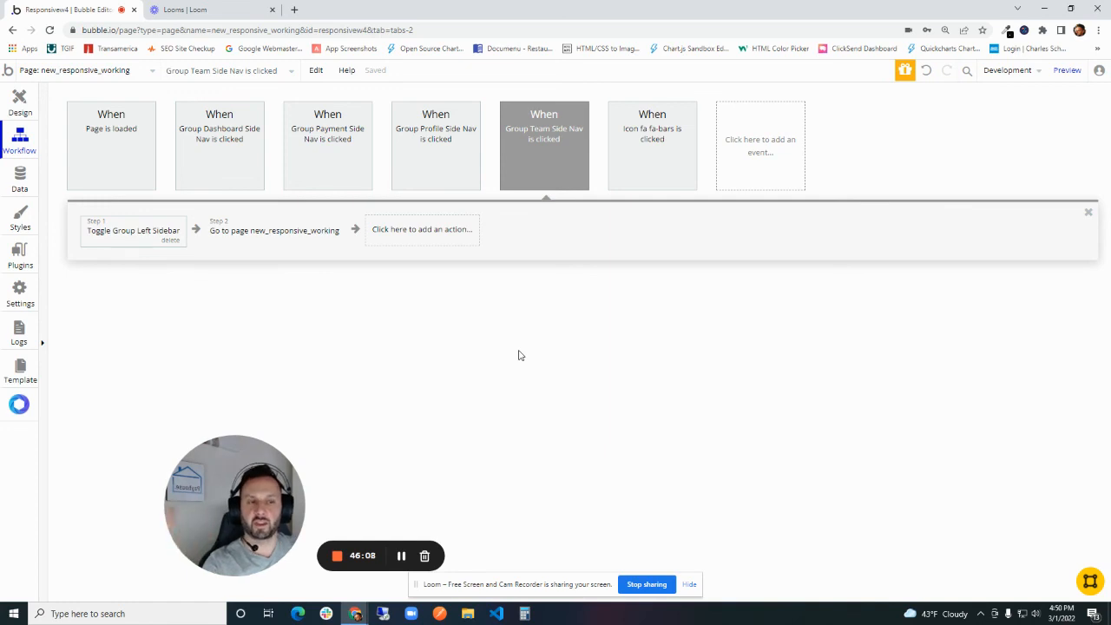